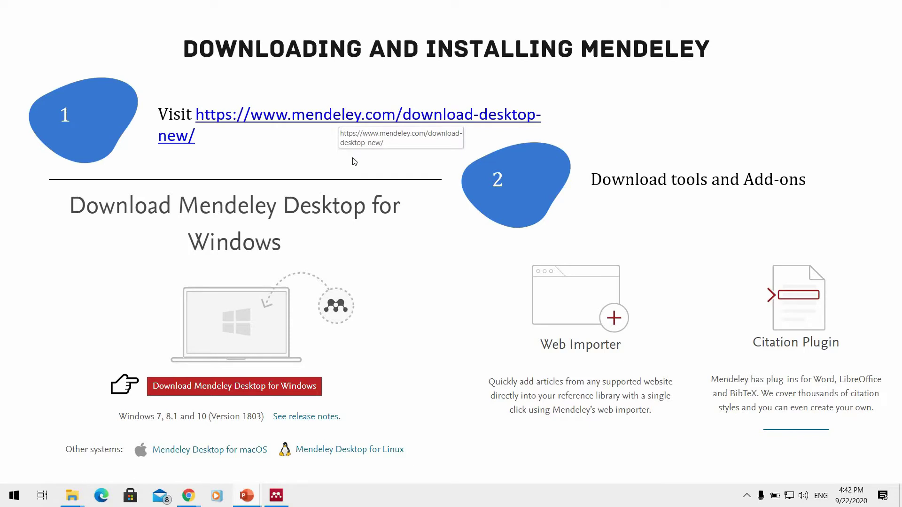
End the Mendeley download-and-install slide show and return to PowerPoint's Normal view.
{"action": "key", "text": "Escape"}
In the Google results for 'mendeley', open the mendeley.com result in a new tab.
{"action": "left_click", "coordinate": [189, 496]}
{"action": "left_click", "coordinate": [213, 449]}
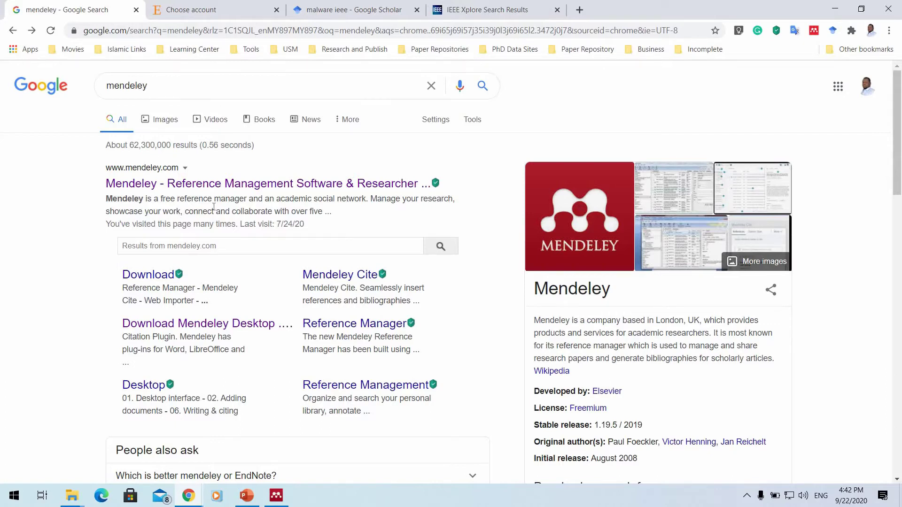
{"action": "scroll", "coordinate": [214, 213], "scroll_direction": "down", "scroll_amount": 3}
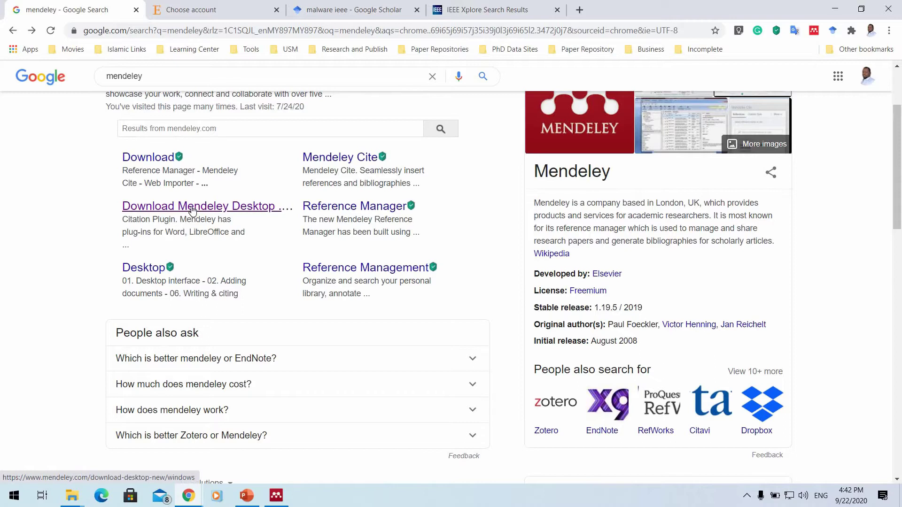
{"action": "scroll", "coordinate": [185, 125], "scroll_direction": "up", "scroll_amount": 1}
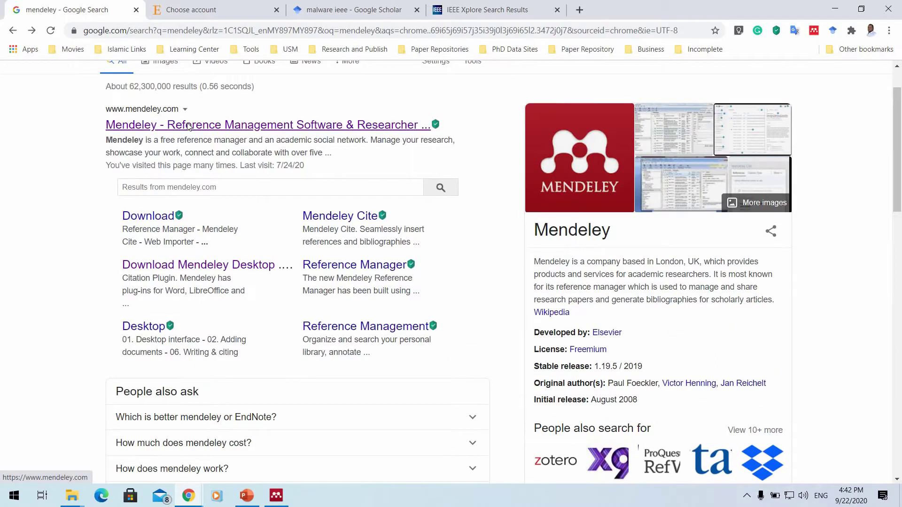
{"action": "right_click", "coordinate": [200, 134]}
{"action": "left_click", "coordinate": [213, 139]}
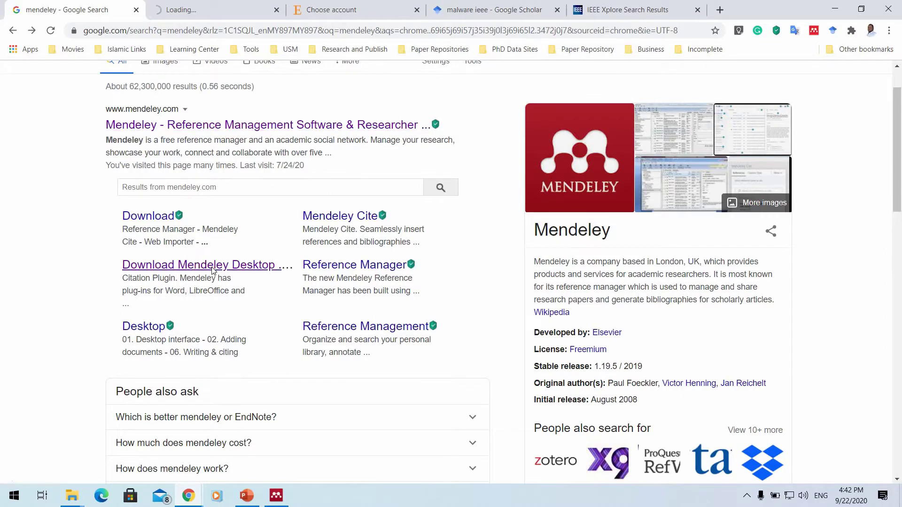
Open the Download Mendeley Desktop result in a new tab, then view the homepage tab.
{"action": "right_click", "coordinate": [196, 265]}
{"action": "left_click", "coordinate": [249, 271]}
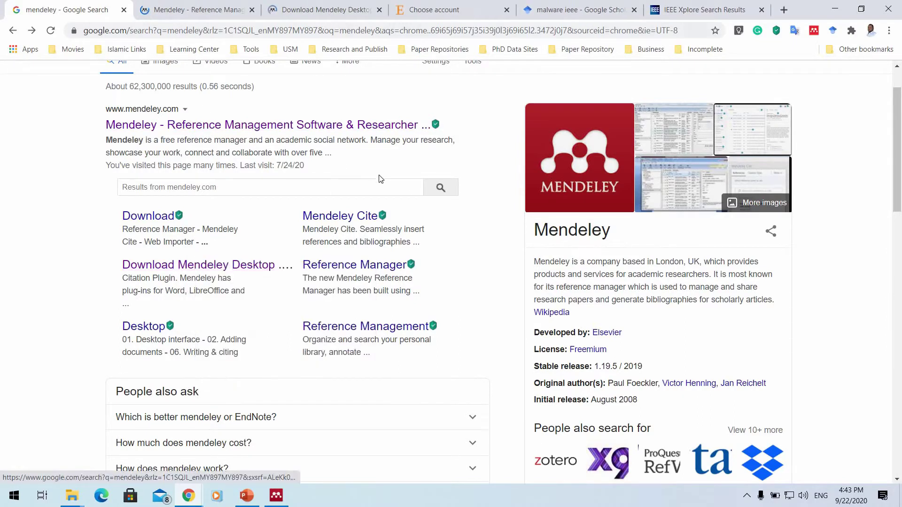
{"action": "left_click", "coordinate": [201, 9]}
{"action": "scroll", "coordinate": [470, 200], "scroll_direction": "down", "scroll_amount": 15}
{"action": "scroll", "coordinate": [516, 171], "scroll_direction": "down", "scroll_amount": 15}
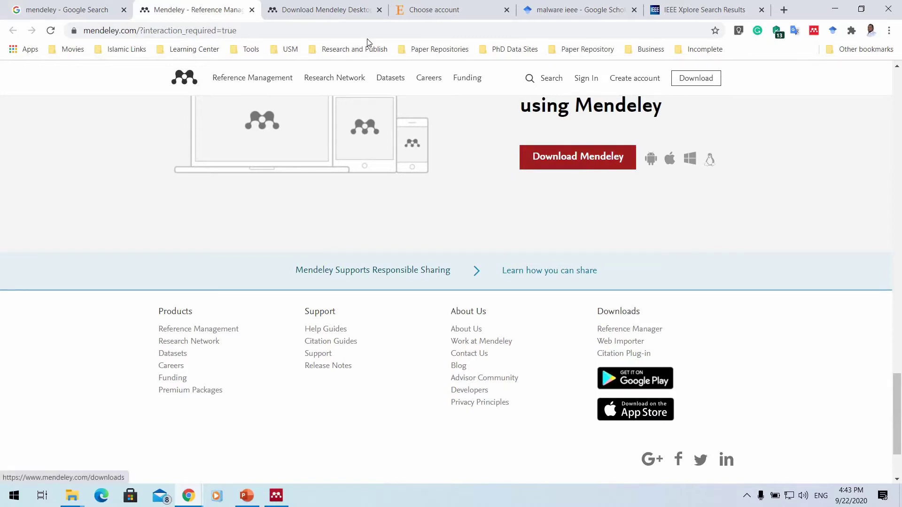
Save the Mendeley-Desktop-1.19.4-win32 installer to Downloads, then switch back tabs.
{"action": "left_click", "coordinate": [324, 10]}
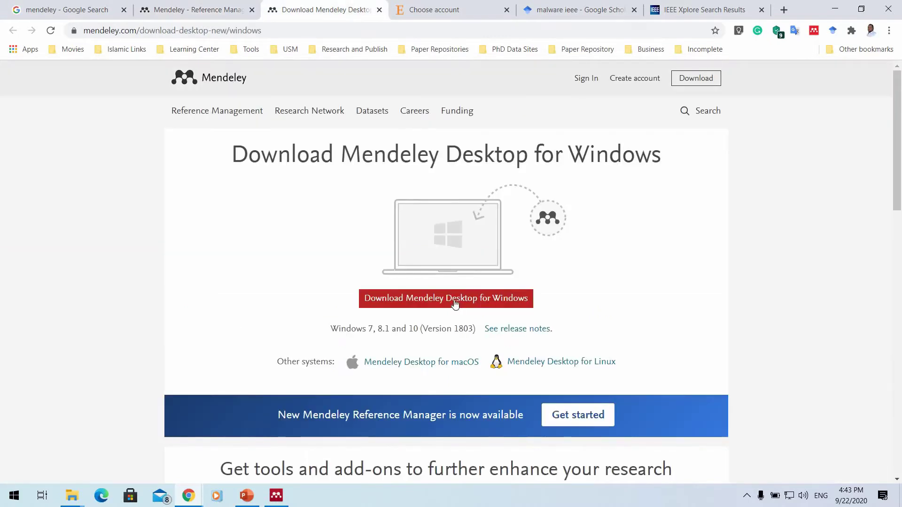
{"action": "left_click", "coordinate": [441, 299]}
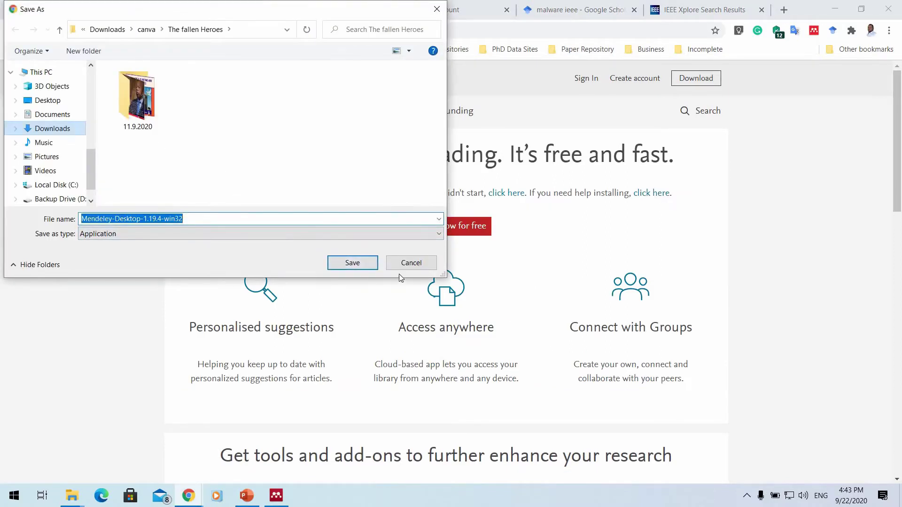
{"action": "left_click", "coordinate": [345, 267]}
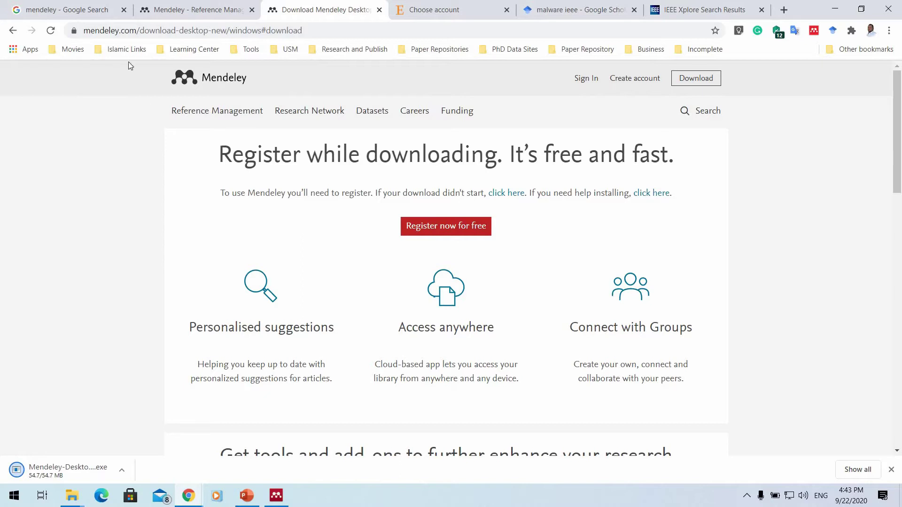
{"action": "left_click", "coordinate": [71, 9]}
Return to the top of the Mendeley homepage and choose Create account.
{"action": "left_click", "coordinate": [197, 10]}
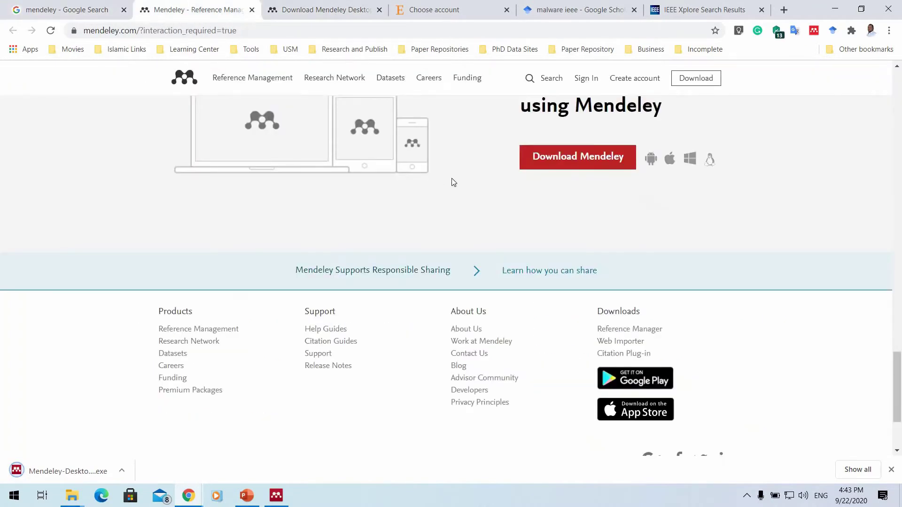
{"action": "scroll", "coordinate": [453, 183], "scroll_direction": "up", "scroll_amount": 20}
{"action": "scroll", "coordinate": [466, 150], "scroll_direction": "up", "scroll_amount": 3}
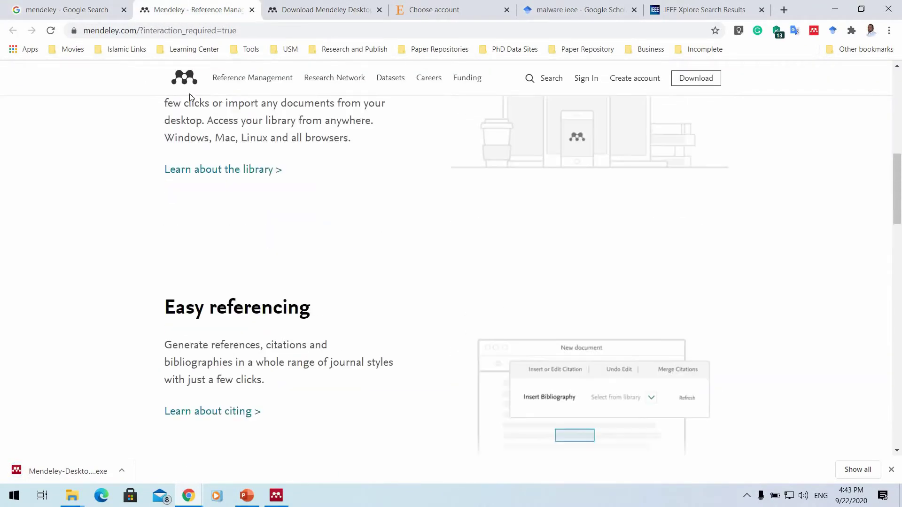
{"action": "scroll", "coordinate": [565, 201], "scroll_direction": "up", "scroll_amount": 8}
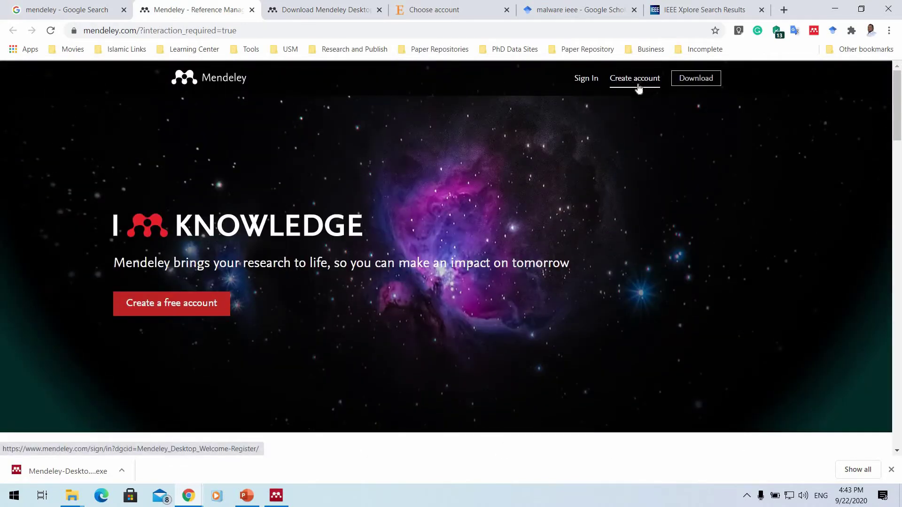
{"action": "left_click", "coordinate": [642, 80]}
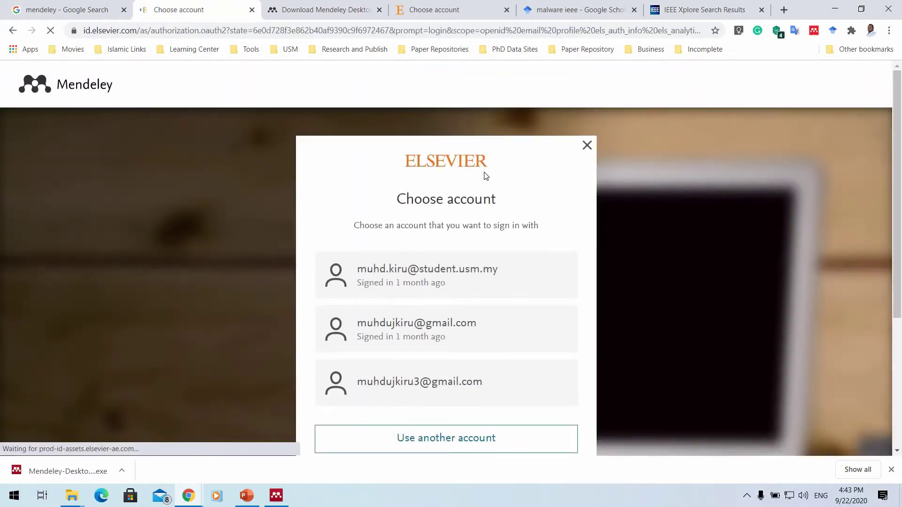
Choose Use another account, then dismiss the email prompt to reach the Choose account page.
{"action": "scroll", "coordinate": [469, 180], "scroll_direction": "down", "scroll_amount": 2}
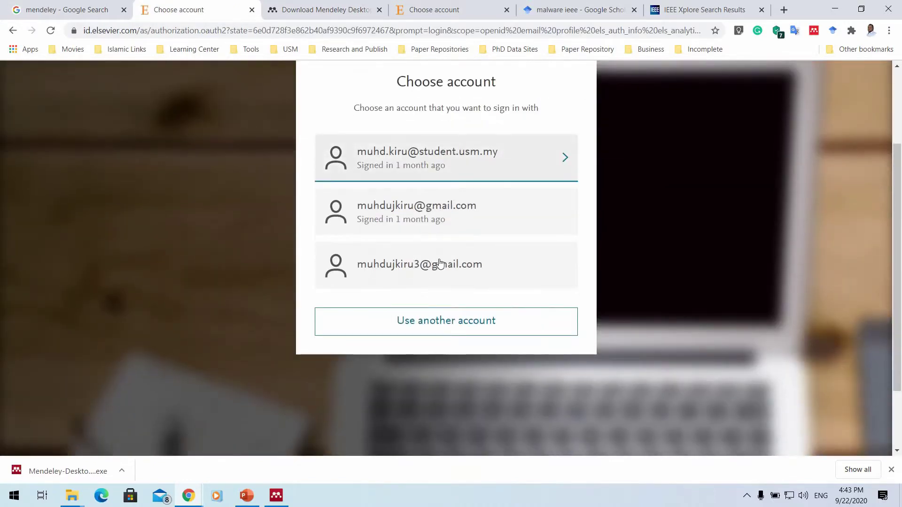
{"action": "scroll", "coordinate": [431, 198], "scroll_direction": "up", "scroll_amount": 1}
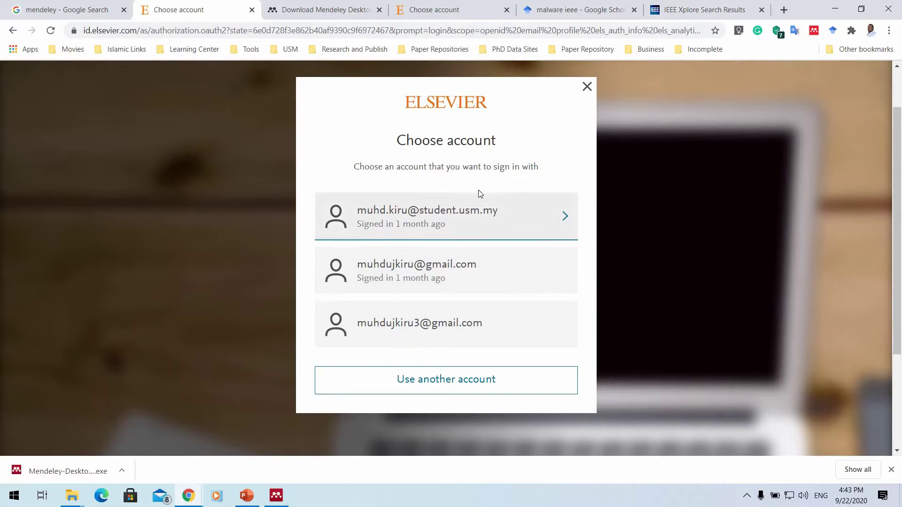
{"action": "scroll", "coordinate": [423, 326], "scroll_direction": "down", "scroll_amount": 1}
{"action": "left_click", "coordinate": [446, 330]}
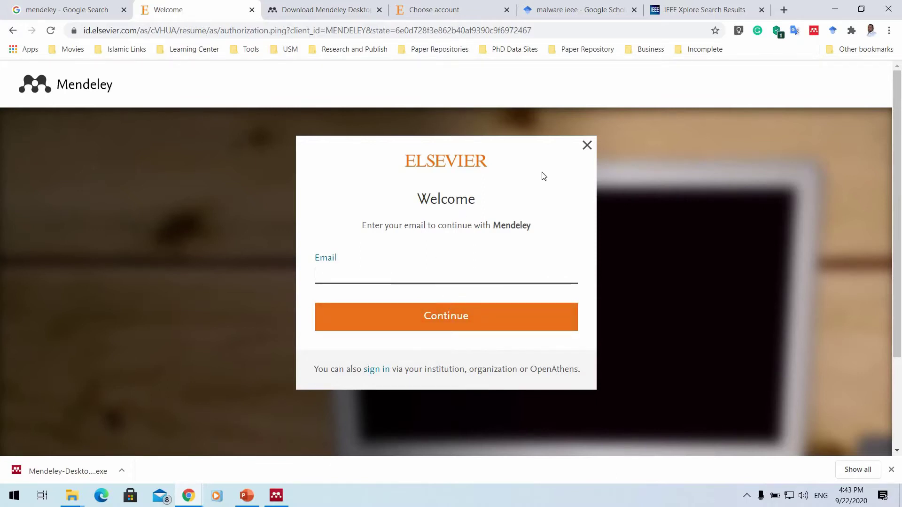
{"action": "left_click", "coordinate": [586, 146]}
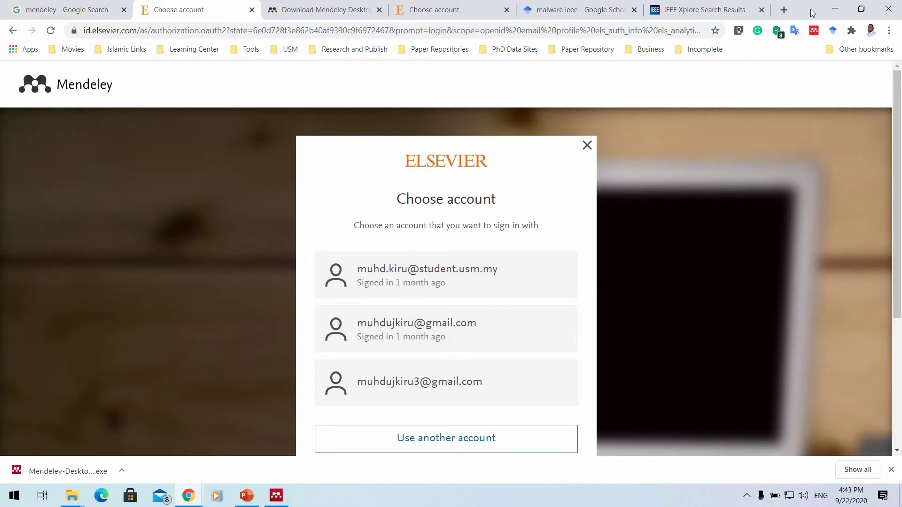
Minimize Chrome and run Mendeley-Desktop-1.19.4-win32 from the Downloads folder in File Explorer.
{"action": "left_click", "coordinate": [834, 9]}
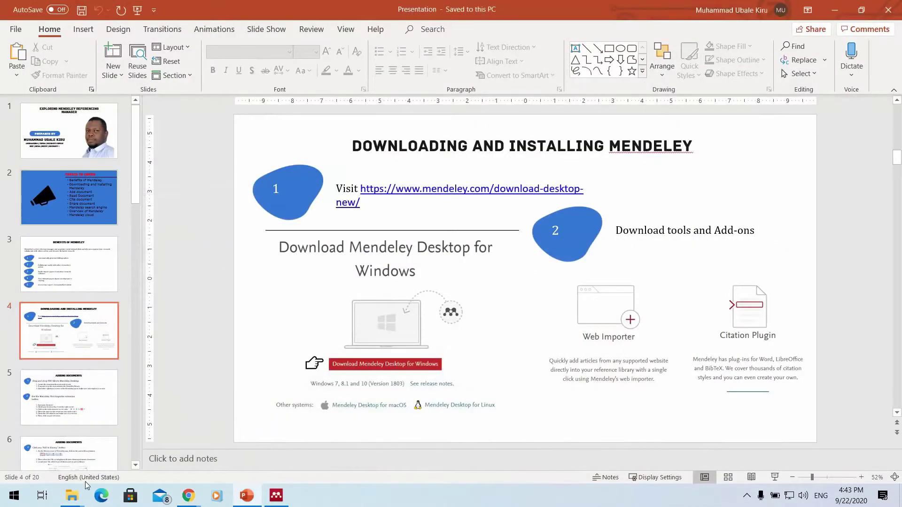
{"action": "mouse_move", "coordinate": [72, 495]}
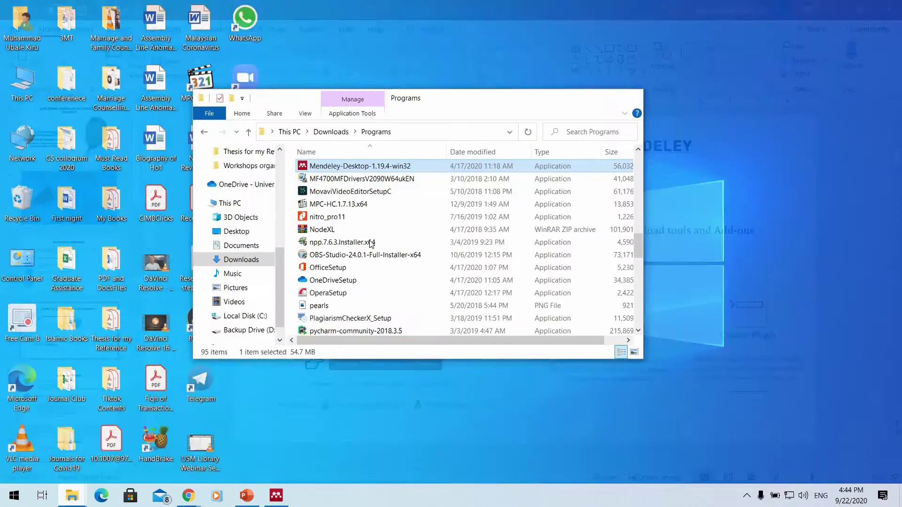
{"action": "left_click", "coordinate": [164, 430]}
{"action": "scroll", "coordinate": [338, 210], "scroll_direction": "up", "scroll_amount": 1}
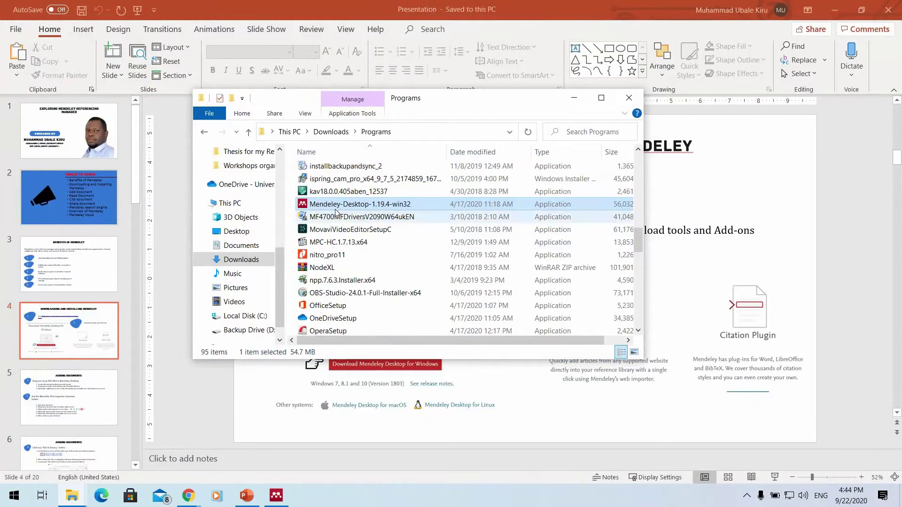
{"action": "left_click", "coordinate": [254, 260]}
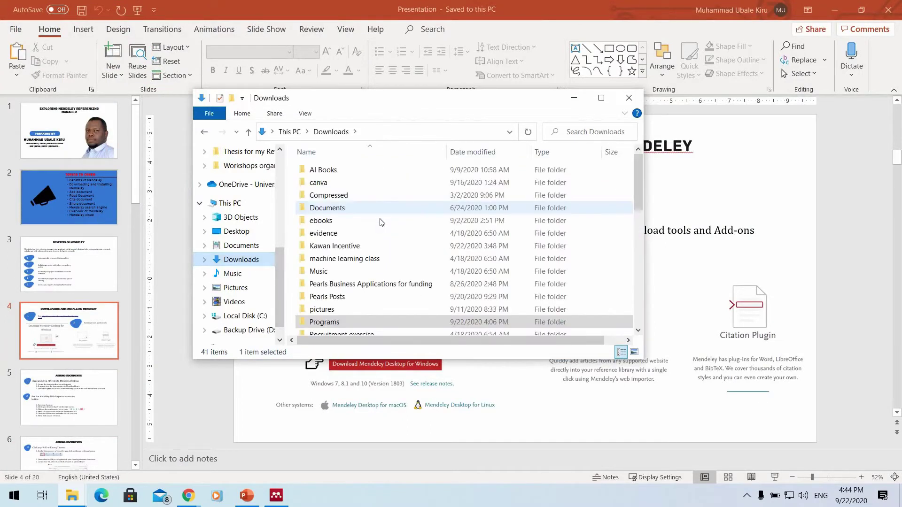
{"action": "scroll", "coordinate": [382, 223], "scroll_direction": "down", "scroll_amount": 8}
{"action": "double_click", "coordinate": [359, 278]}
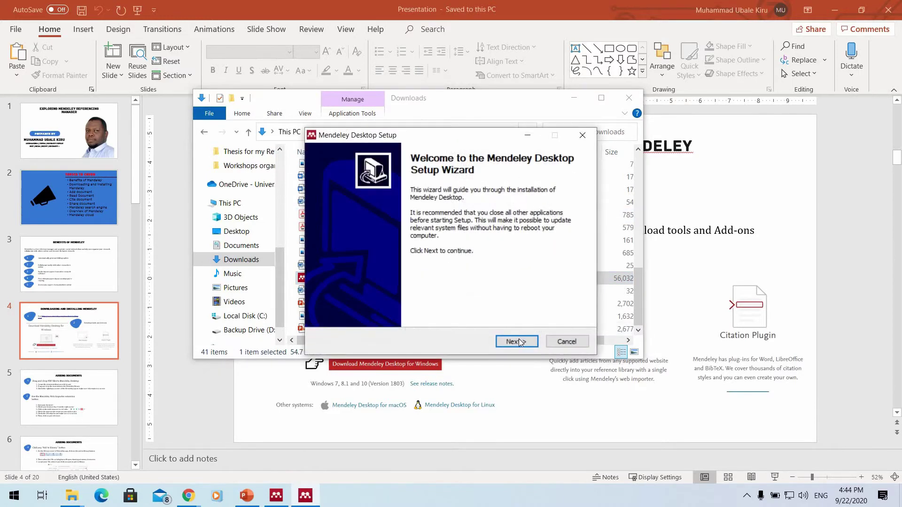
Move past the welcome page and accept the Mendeley Desktop licence agreement.
{"action": "left_click", "coordinate": [517, 339]}
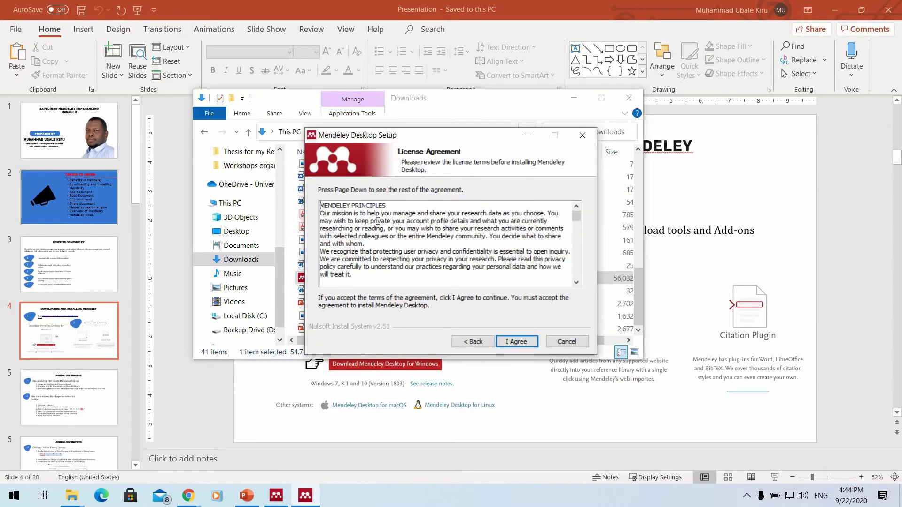
{"action": "scroll", "coordinate": [375, 224], "scroll_direction": "down", "scroll_amount": 10}
{"action": "scroll", "coordinate": [378, 224], "scroll_direction": "down", "scroll_amount": 4}
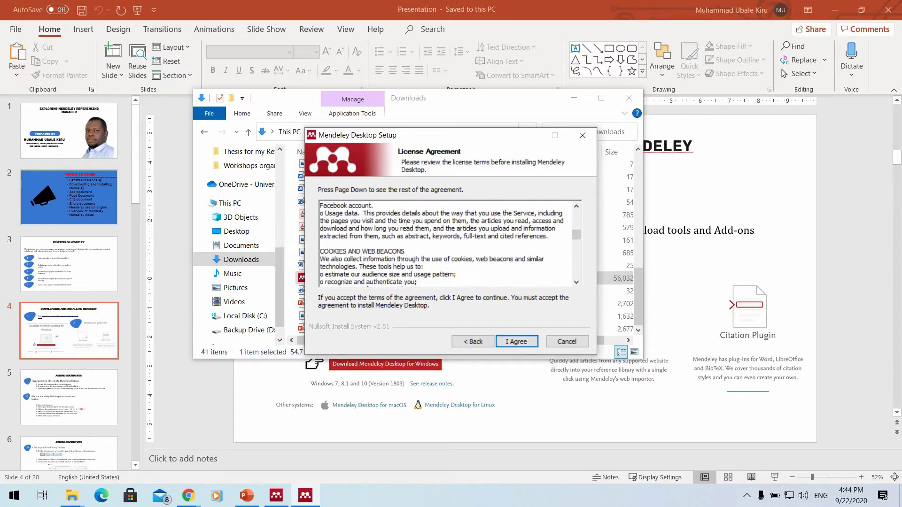
{"action": "scroll", "coordinate": [511, 341], "scroll_direction": "down", "scroll_amount": 5}
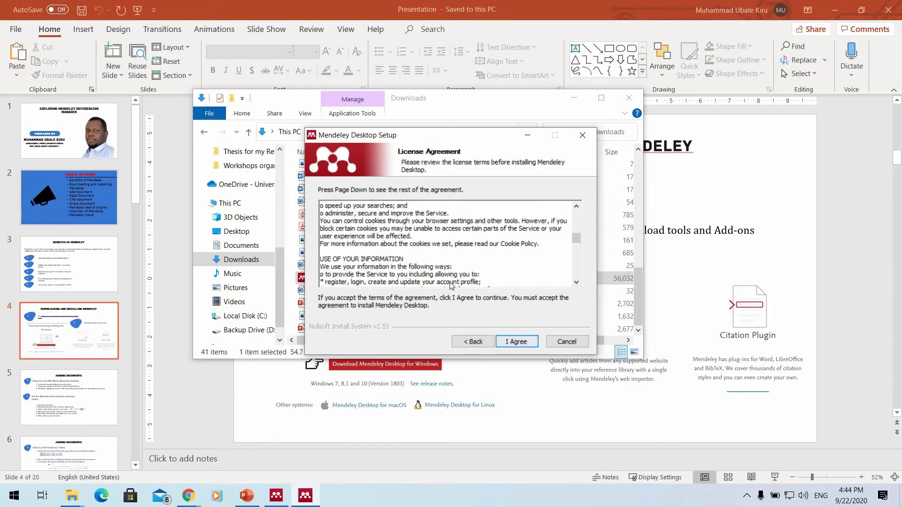
{"action": "left_click", "coordinate": [511, 341]}
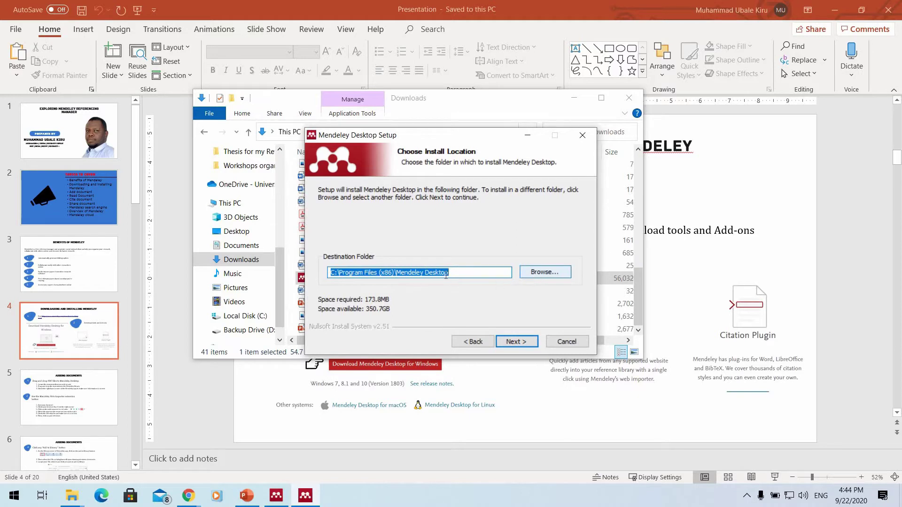
Install to the default folders, retry the Mendeley.dll write error, and show installation details.
{"action": "left_click", "coordinate": [525, 341]}
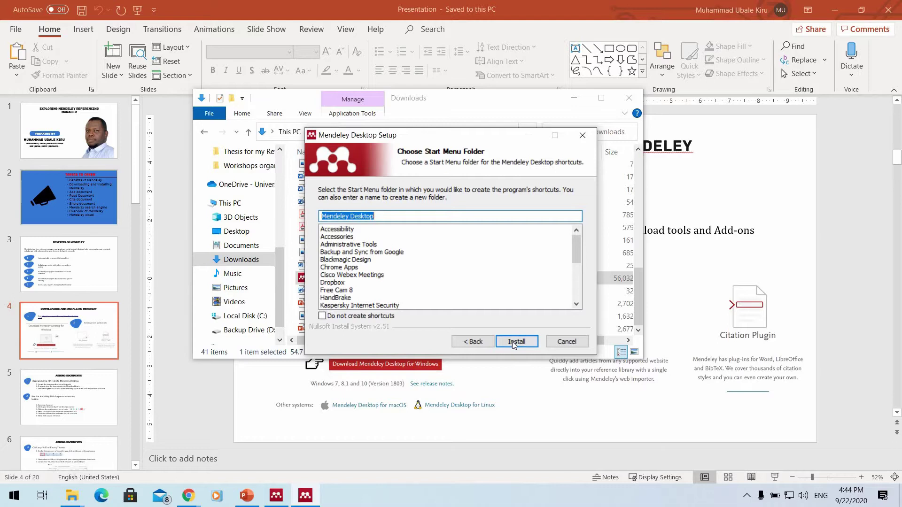
{"action": "left_click", "coordinate": [514, 341]}
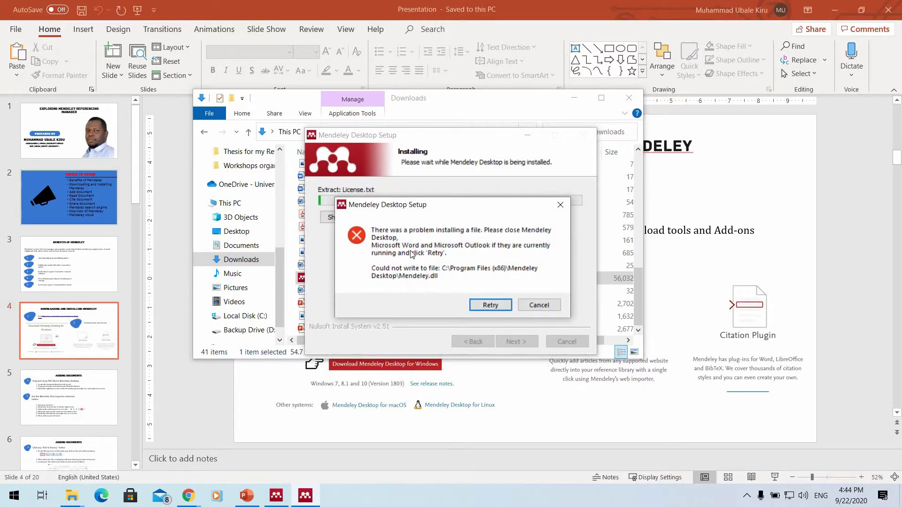
{"action": "left_click", "coordinate": [287, 491]}
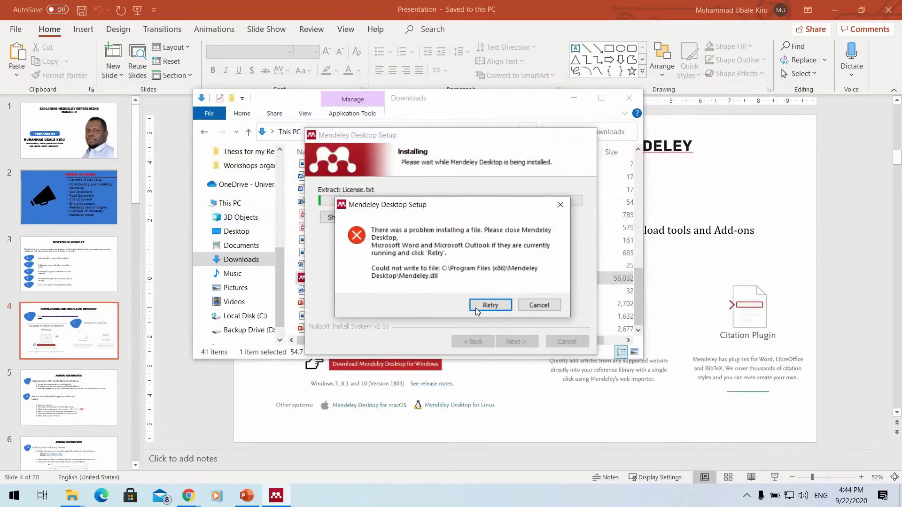
{"action": "left_click", "coordinate": [474, 303]}
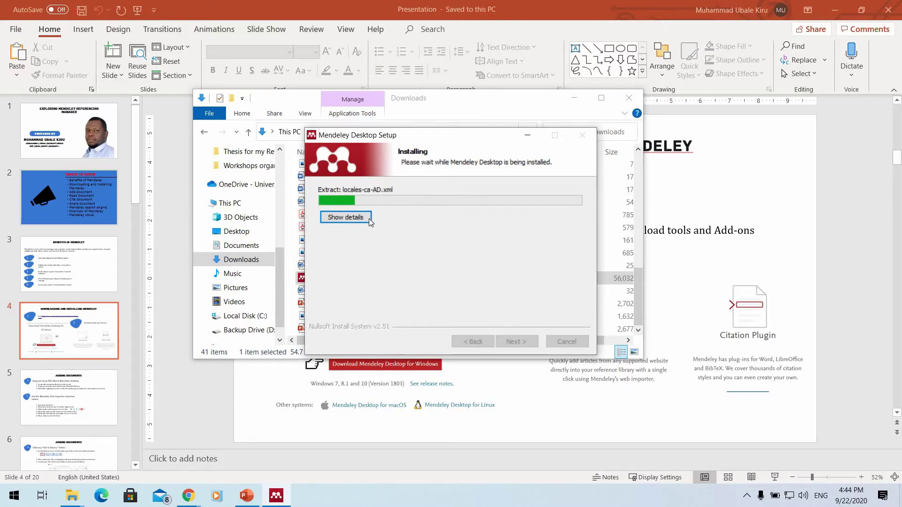
{"action": "left_click", "coordinate": [345, 217]}
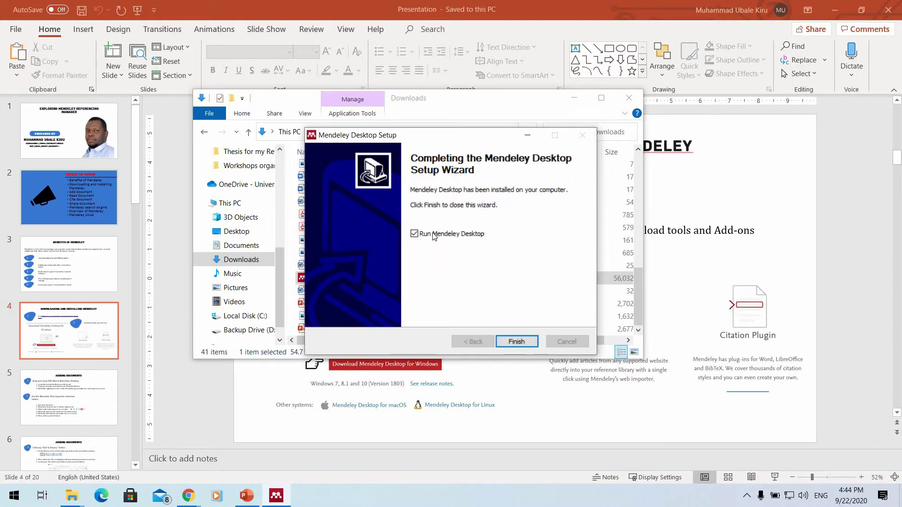
Finish setup without auto-launching, close the Downloads window, and move the Mendeley library window up.
{"action": "left_click", "coordinate": [414, 234]}
{"action": "left_click", "coordinate": [516, 341]}
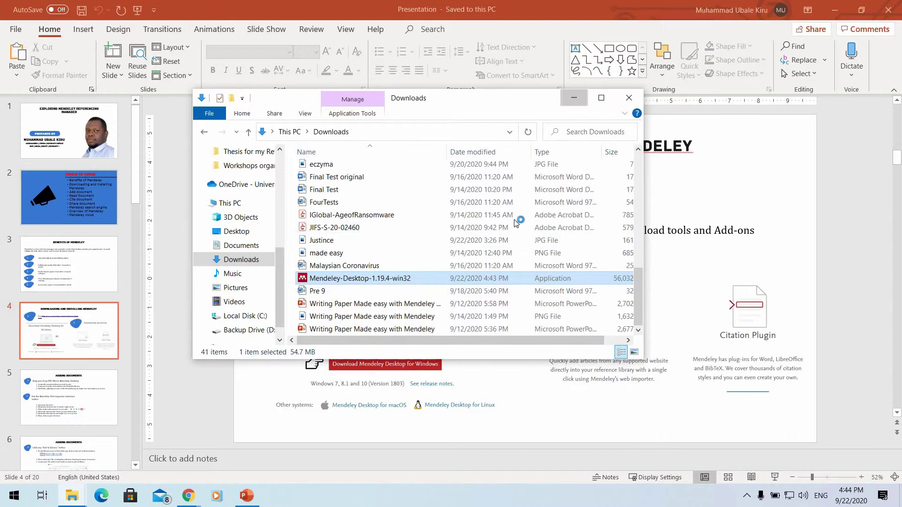
{"action": "key", "text": "alt+F4"}
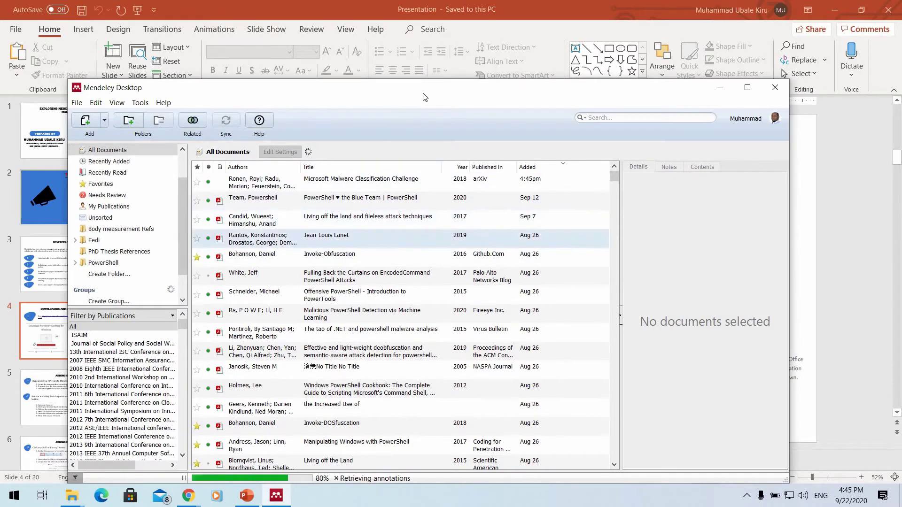
{"action": "left_click_drag", "start_coordinate": [412, 88], "coordinate": [415, 60]}
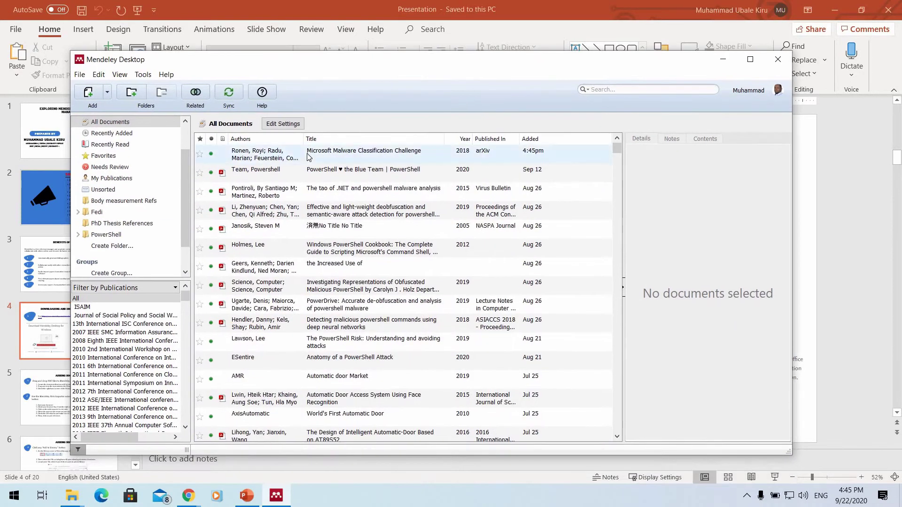
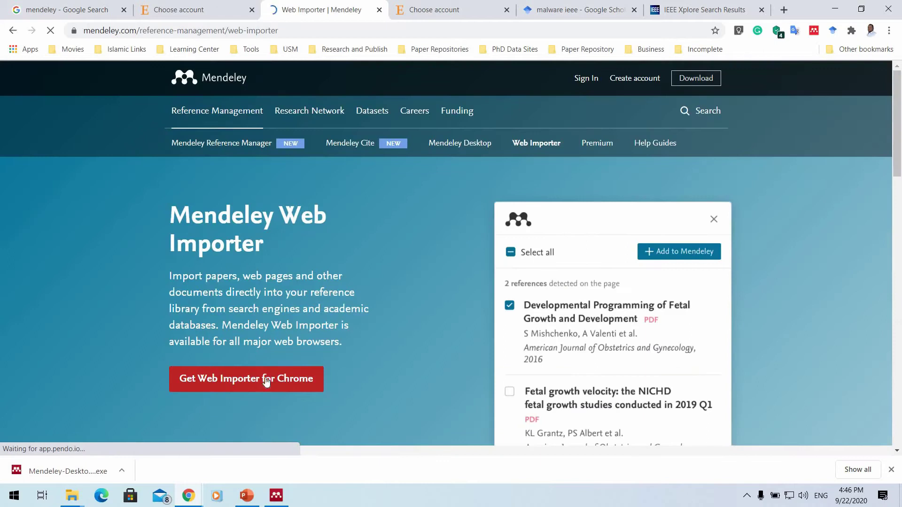
Confirm the Web Importer store page shows Remove from Chrome, then close it and minimize Chrome.
{"action": "left_click", "coordinate": [262, 381]}
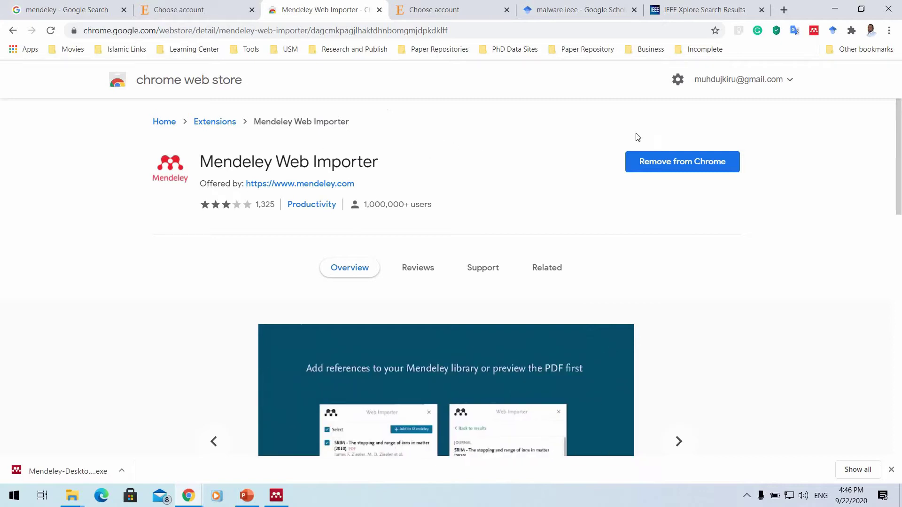
{"action": "left_click", "coordinate": [707, 163]}
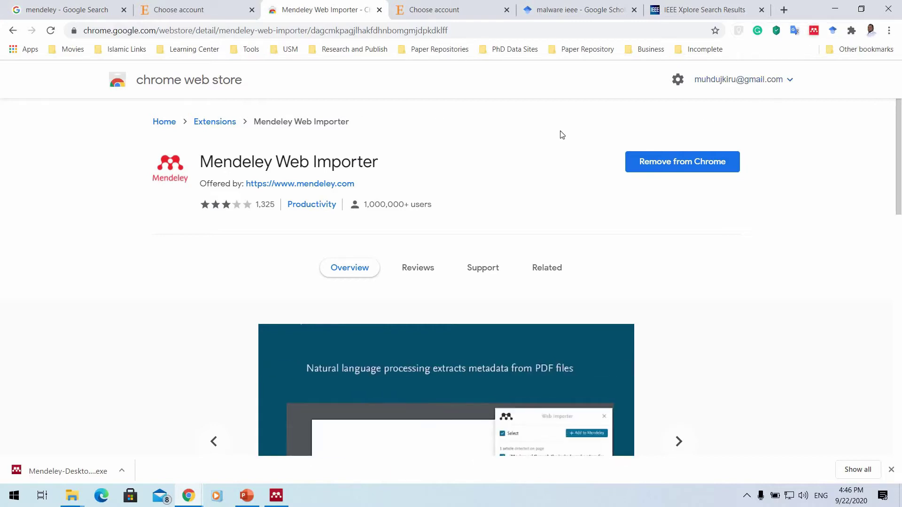
{"action": "left_click", "coordinate": [379, 10]}
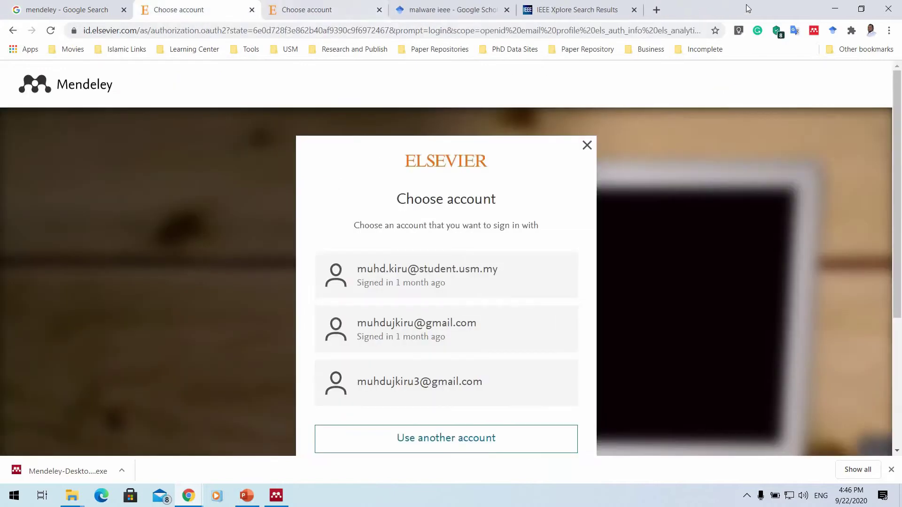
{"action": "left_click", "coordinate": [834, 10]}
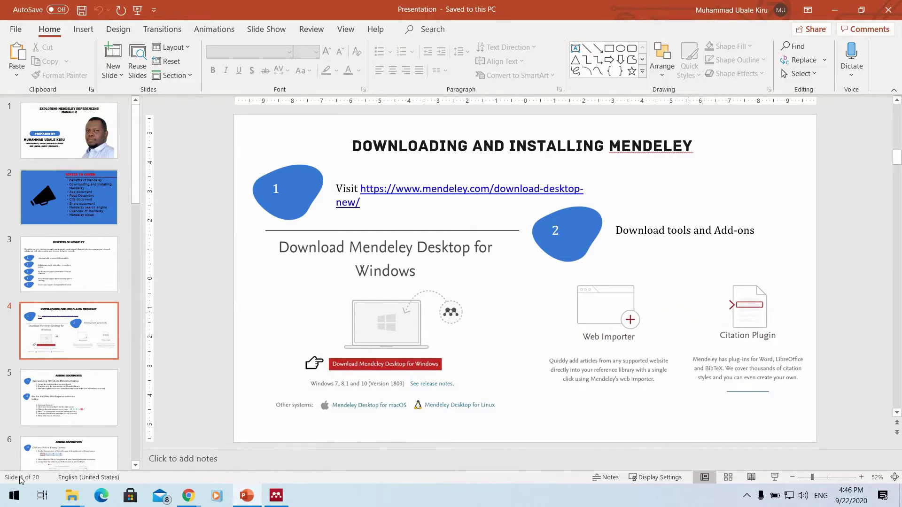
{"action": "key", "text": "super"}
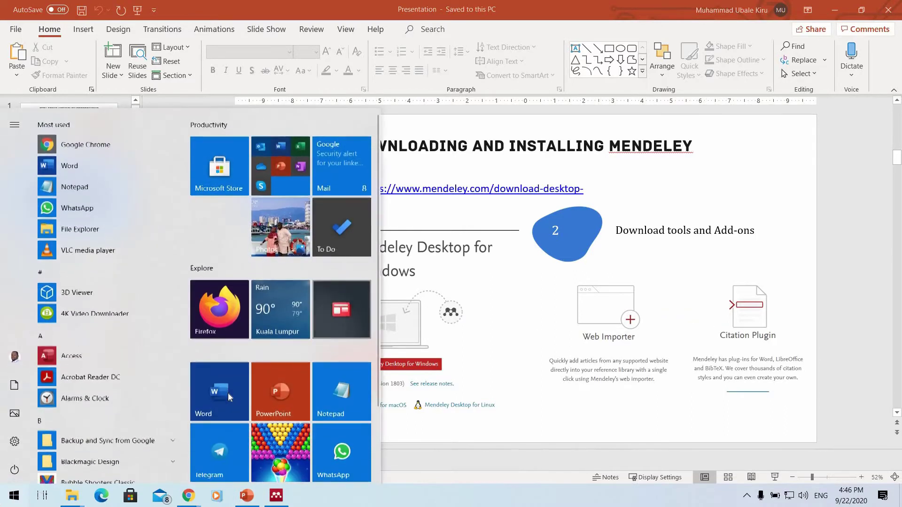
{"action": "key", "text": "super"}
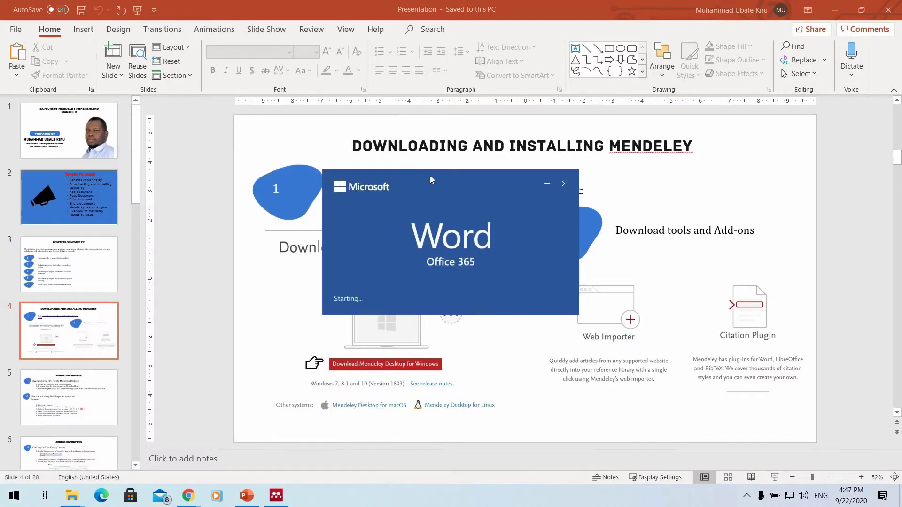
{"action": "double_click", "coordinate": [322, 137]}
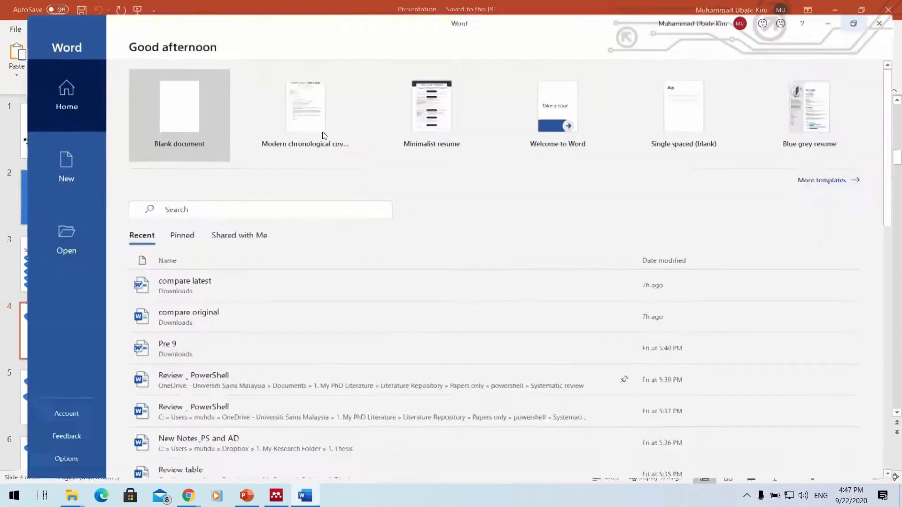
{"action": "left_click", "coordinate": [171, 106]}
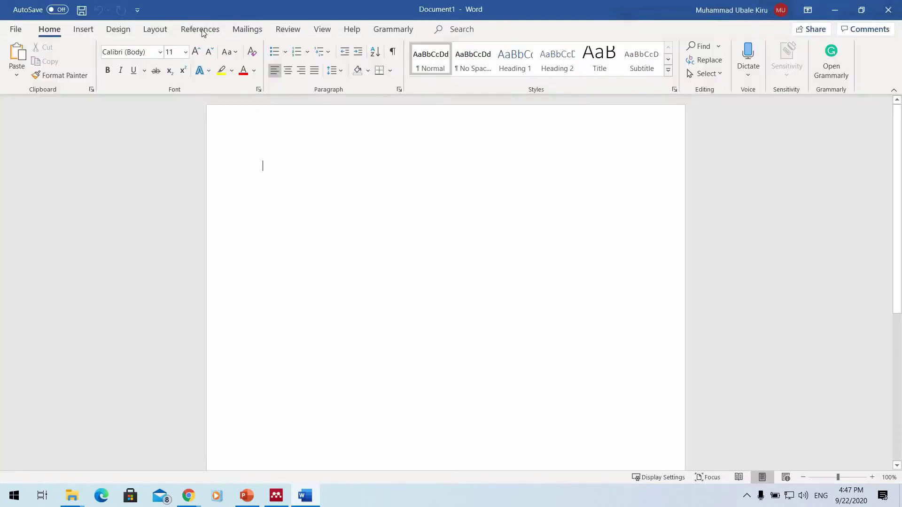
{"action": "left_click", "coordinate": [201, 29]}
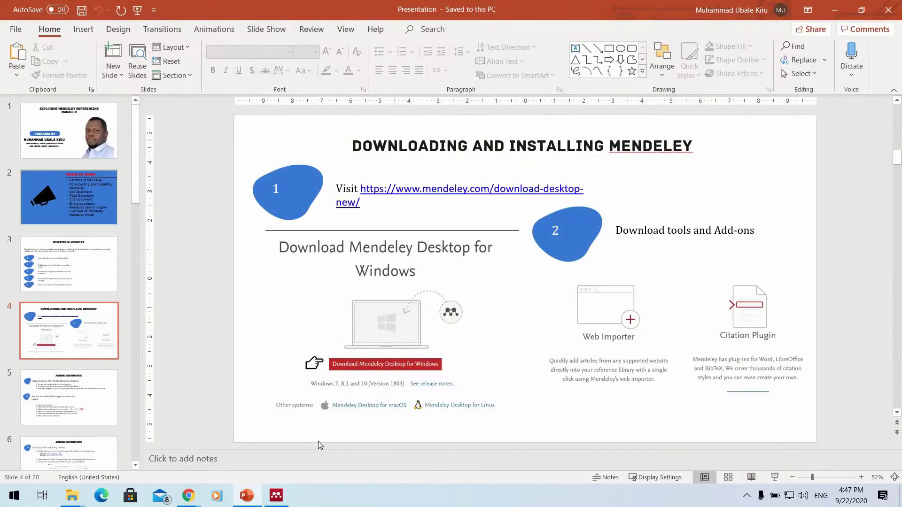
Install the MS Word citation plugin from Mendeley's Tools menu and acknowledge the confirmation.
{"action": "left_click", "coordinate": [277, 498]}
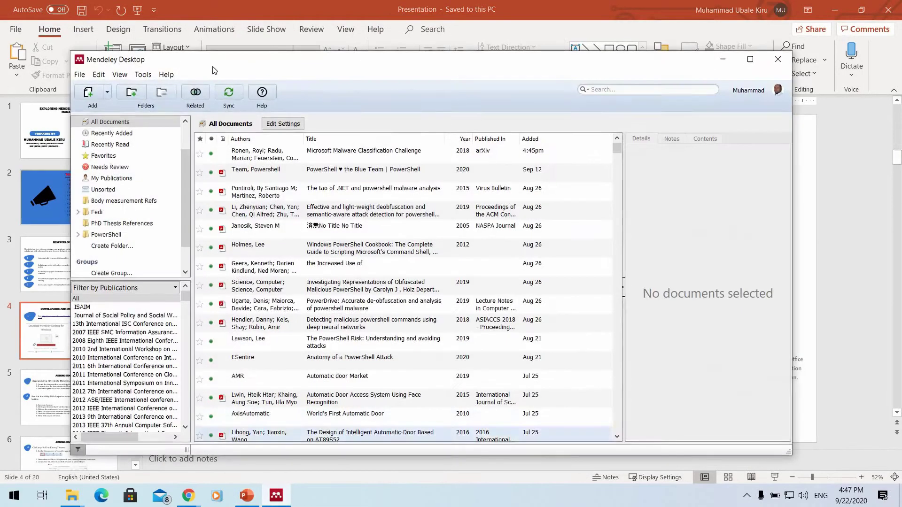
{"action": "left_click", "coordinate": [142, 76]}
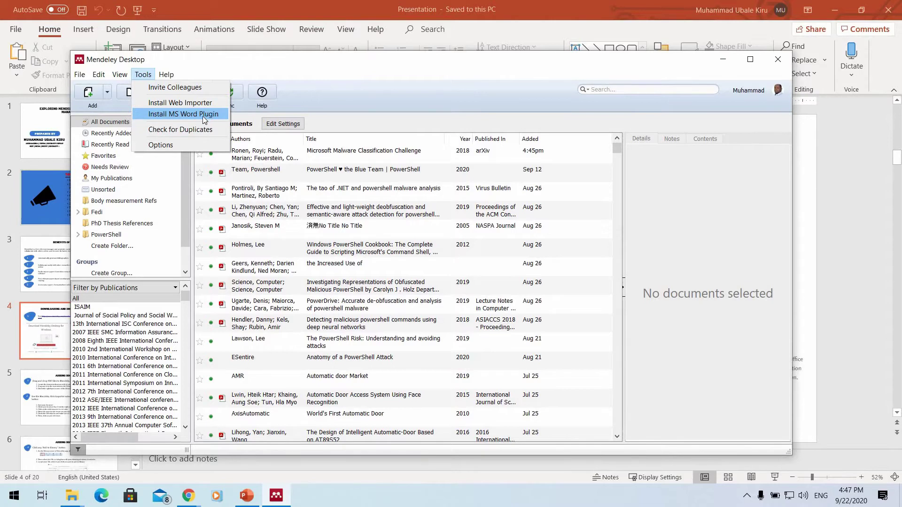
{"action": "left_click", "coordinate": [204, 119]}
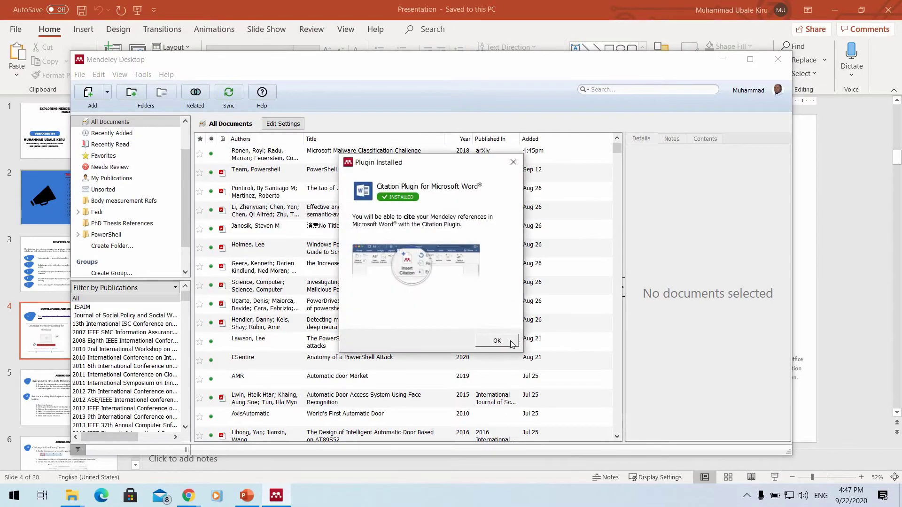
{"action": "left_click", "coordinate": [495, 337]}
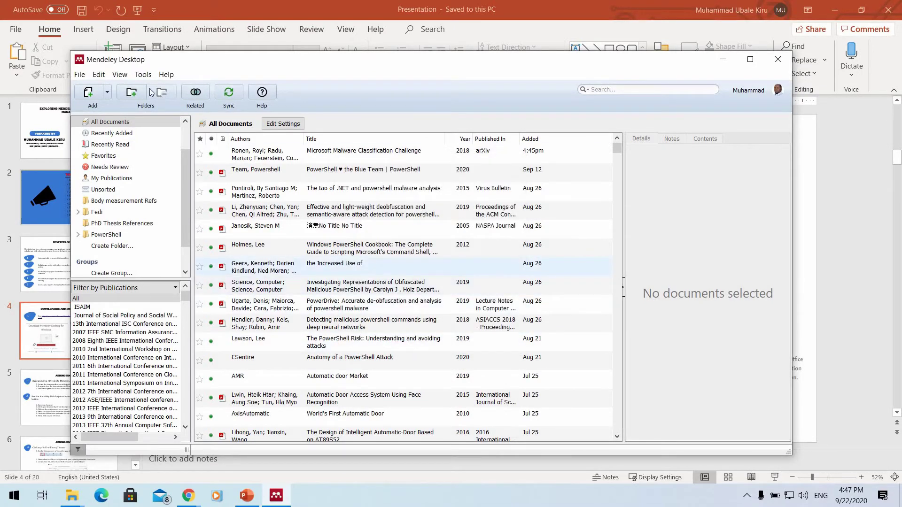
Recheck the Tools menu for the installed plugin, then minimize Mendeley Desktop.
{"action": "left_click", "coordinate": [143, 75]}
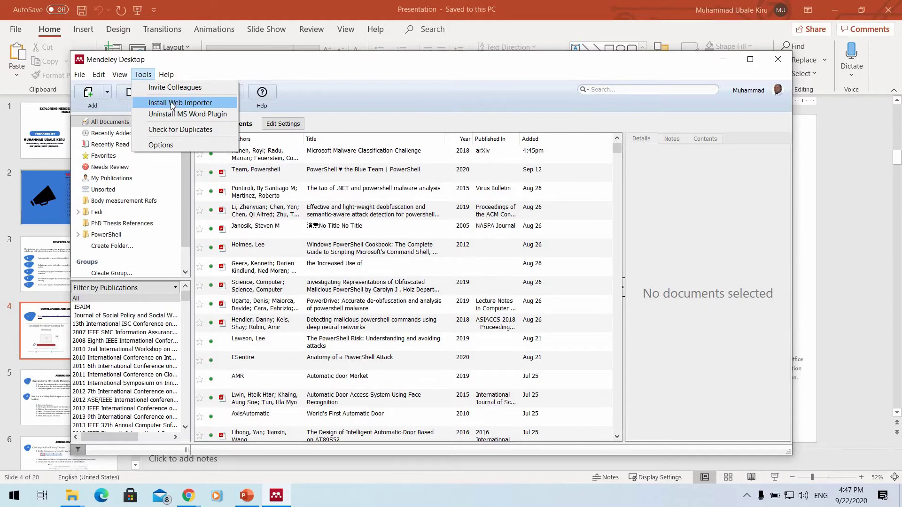
{"action": "left_click", "coordinate": [726, 60]}
{"action": "left_click", "coordinate": [726, 60]}
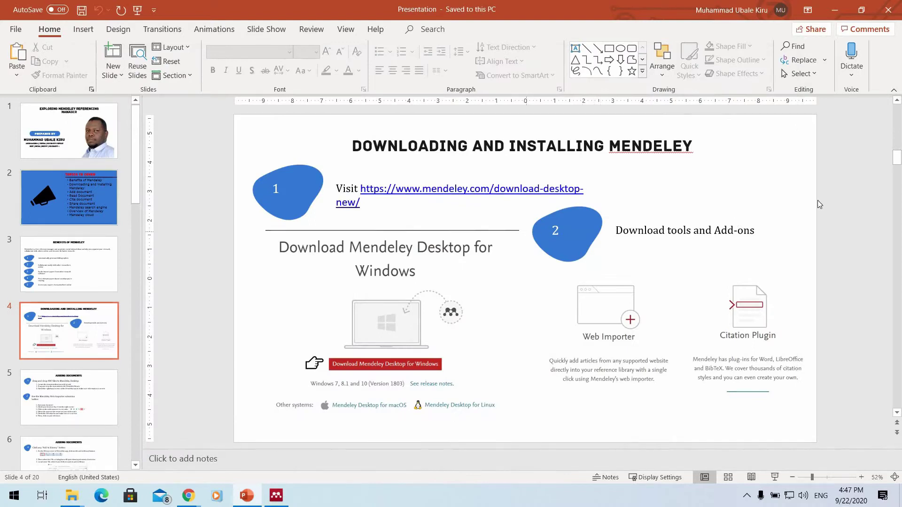
{"action": "scroll", "coordinate": [606, 188], "scroll_direction": "down", "scroll_amount": 1}
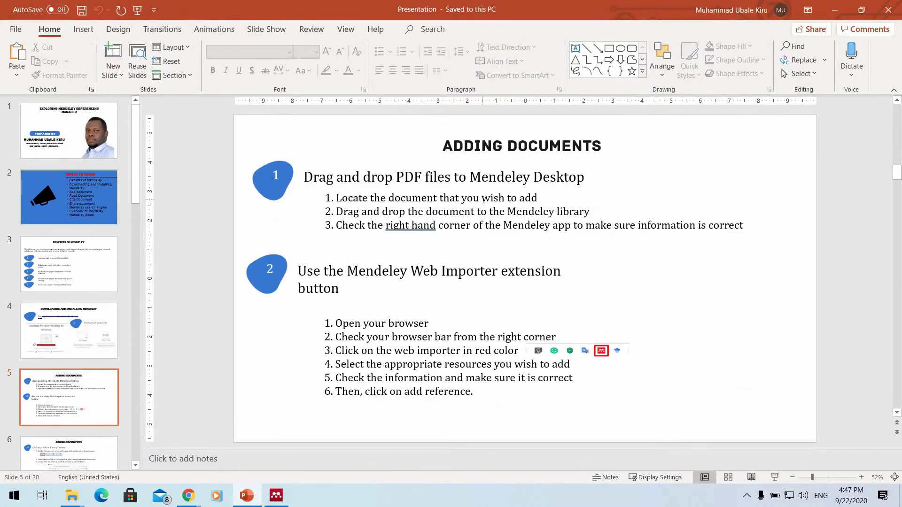
{"action": "scroll", "coordinate": [483, 199], "scroll_direction": "up", "scroll_amount": 1}
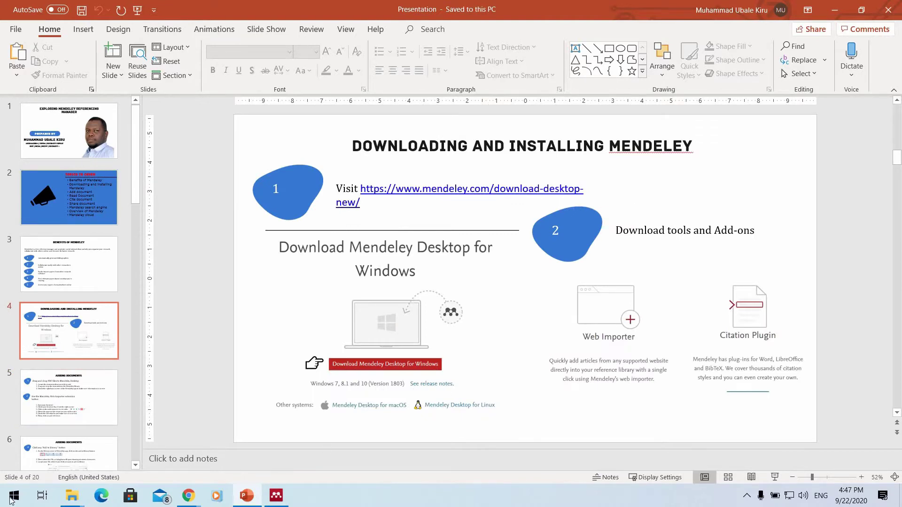
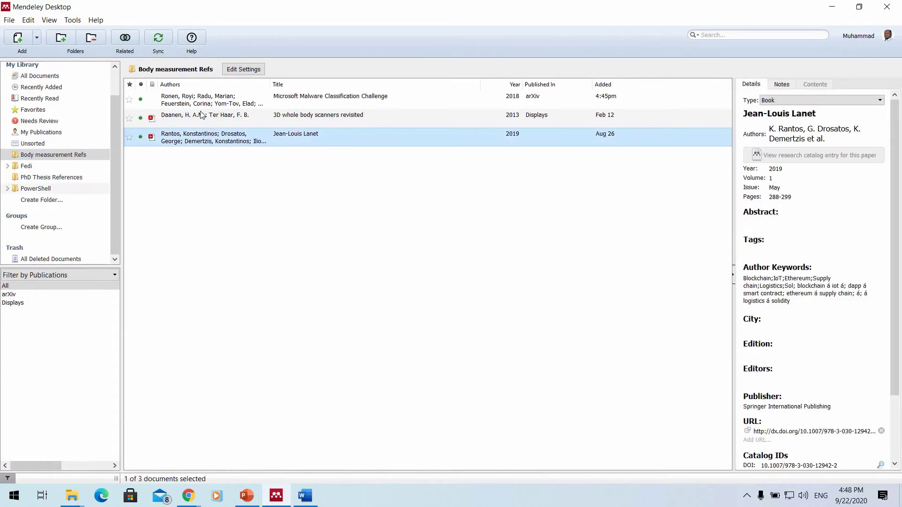
Delete the Rantos 2019, Daanen and Ronen references from Body measurement Refs.
{"action": "key", "text": "Delete"}
{"action": "left_click", "coordinate": [203, 115]}
{"action": "key", "text": "Delete"}
{"action": "left_click", "coordinate": [291, 99]}
{"action": "key", "text": "Delete"}
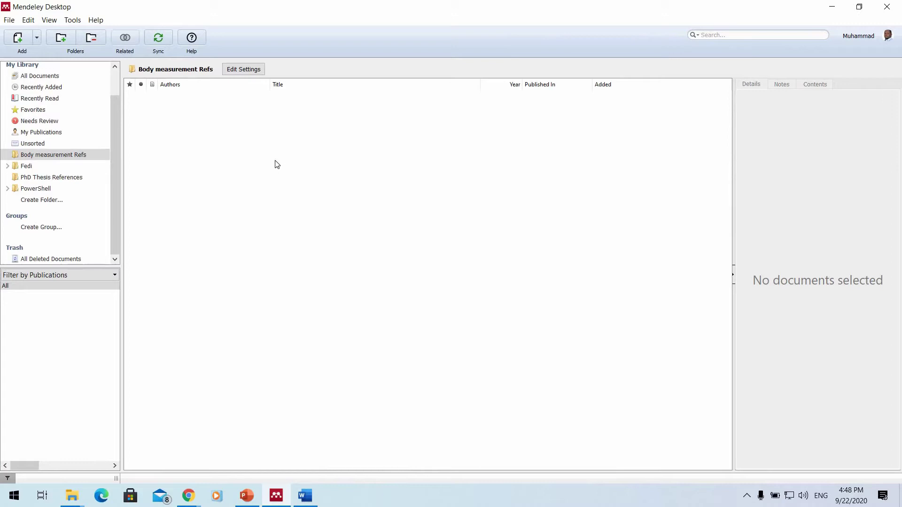
{"action": "left_click", "coordinate": [38, 41]}
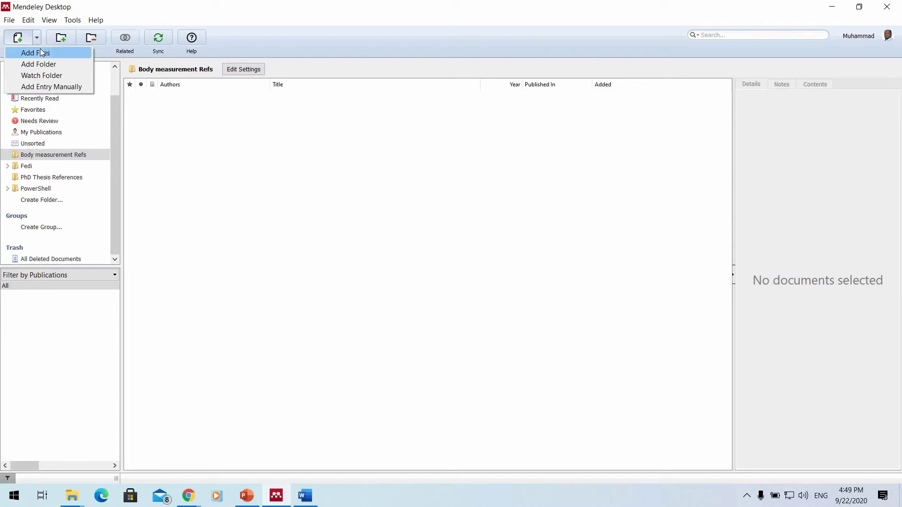
{"action": "left_click", "coordinate": [41, 53]}
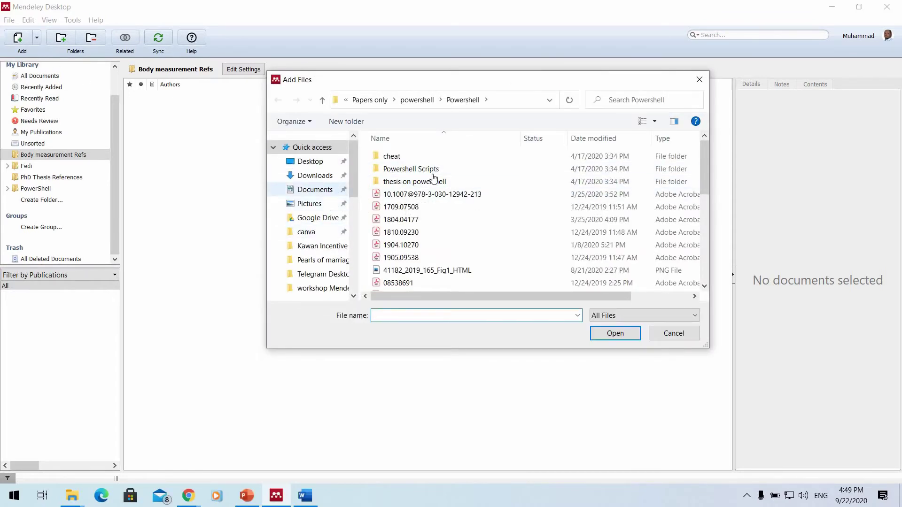
{"action": "scroll", "coordinate": [390, 185], "scroll_direction": "down", "scroll_amount": 2}
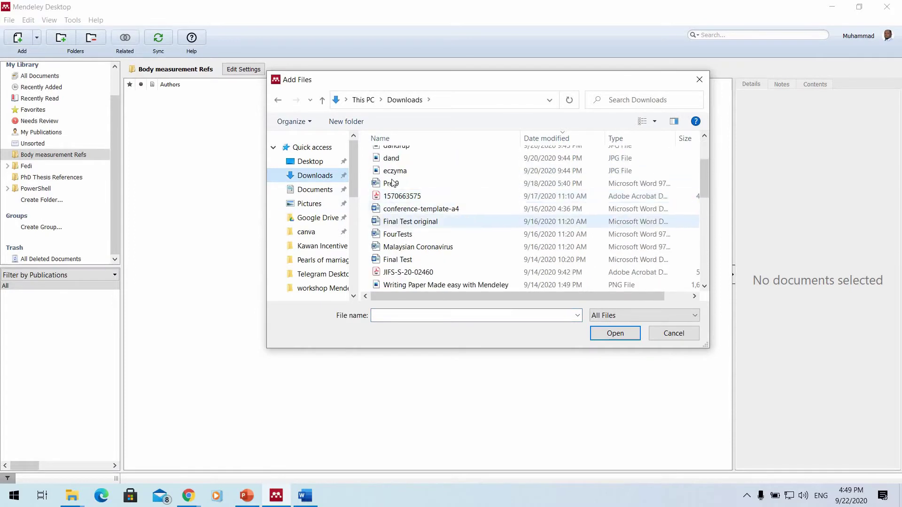
{"action": "scroll", "coordinate": [389, 185], "scroll_direction": "up", "scroll_amount": 2}
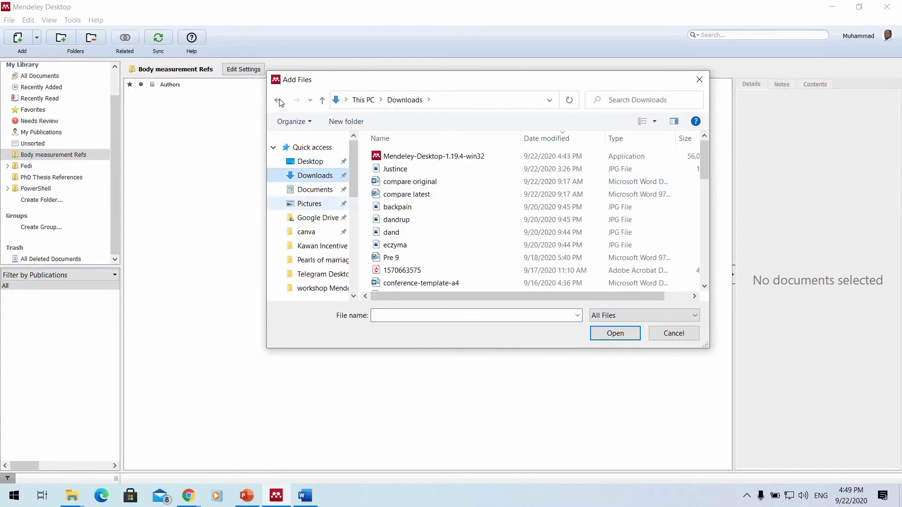
{"action": "key", "text": "alt+Left"}
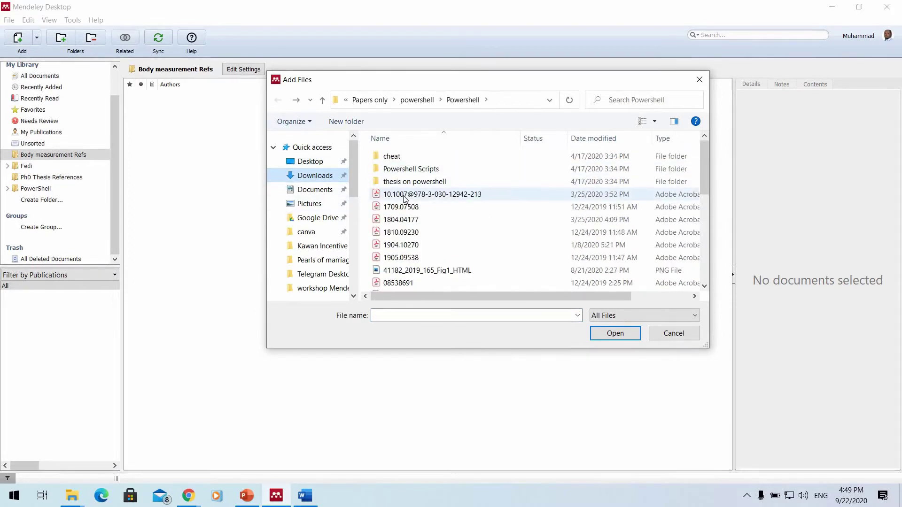
{"action": "left_click", "coordinate": [424, 195]}
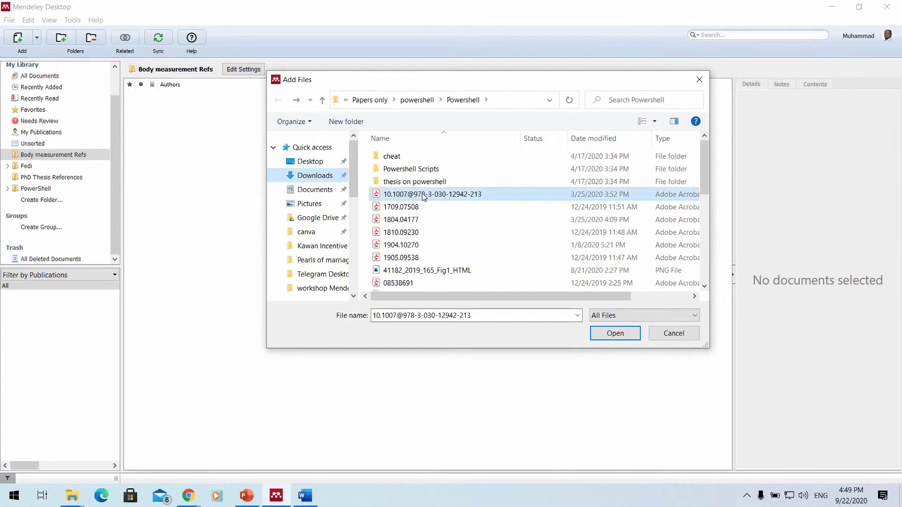
{"action": "left_click", "coordinate": [603, 334]}
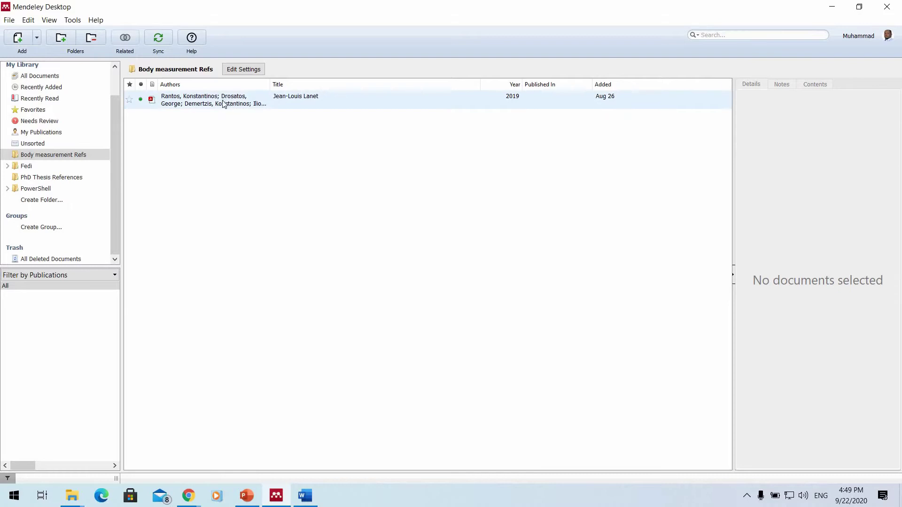
{"action": "left_click", "coordinate": [284, 107]}
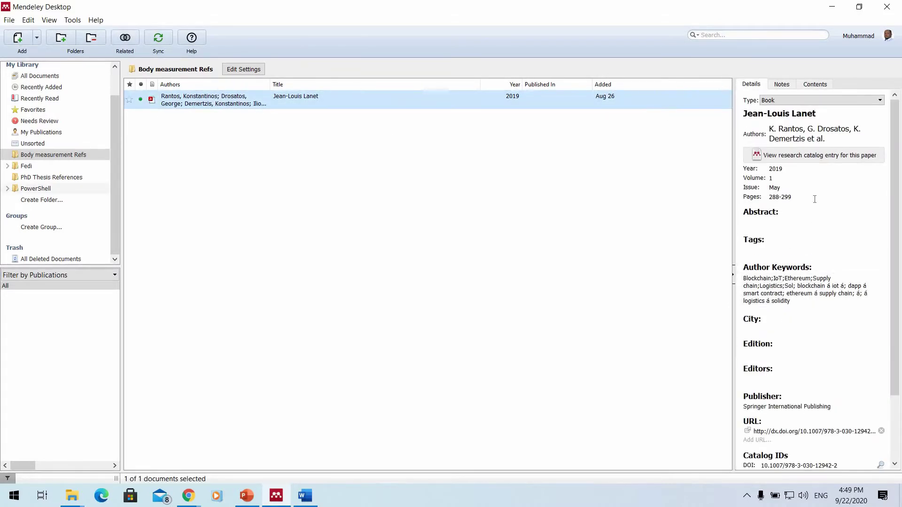
Try the Add Folder and Add Files options, cancelling both without importing anything.
{"action": "scroll", "coordinate": [853, 410], "scroll_direction": "down", "scroll_amount": 2}
{"action": "scroll", "coordinate": [832, 282], "scroll_direction": "up", "scroll_amount": 2}
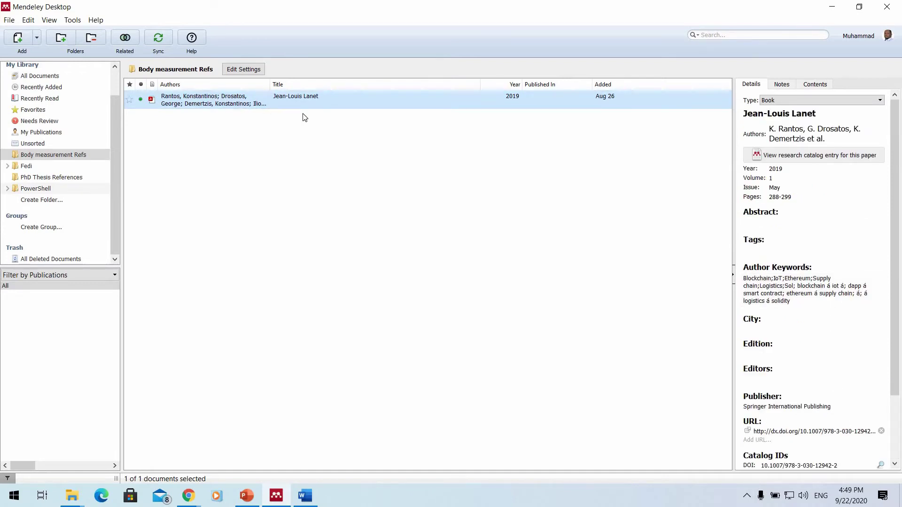
{"action": "left_click", "coordinate": [36, 38]}
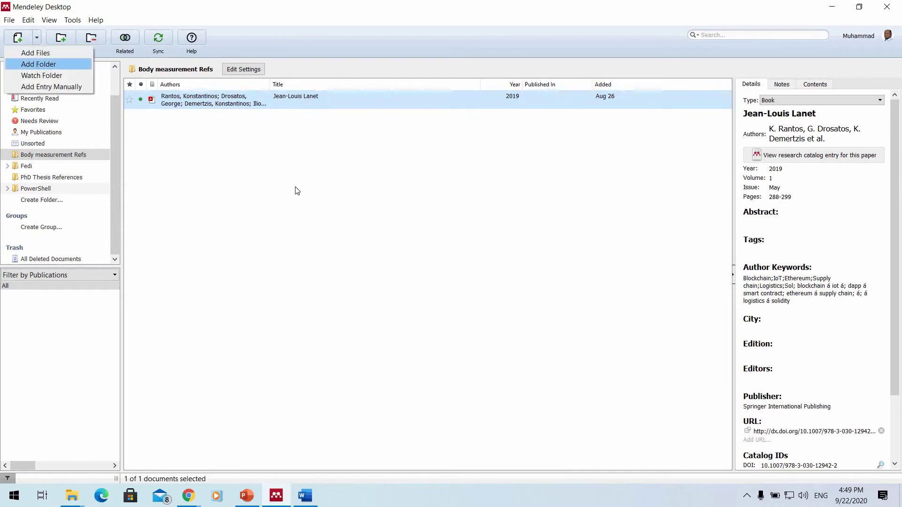
{"action": "left_click", "coordinate": [36, 63]}
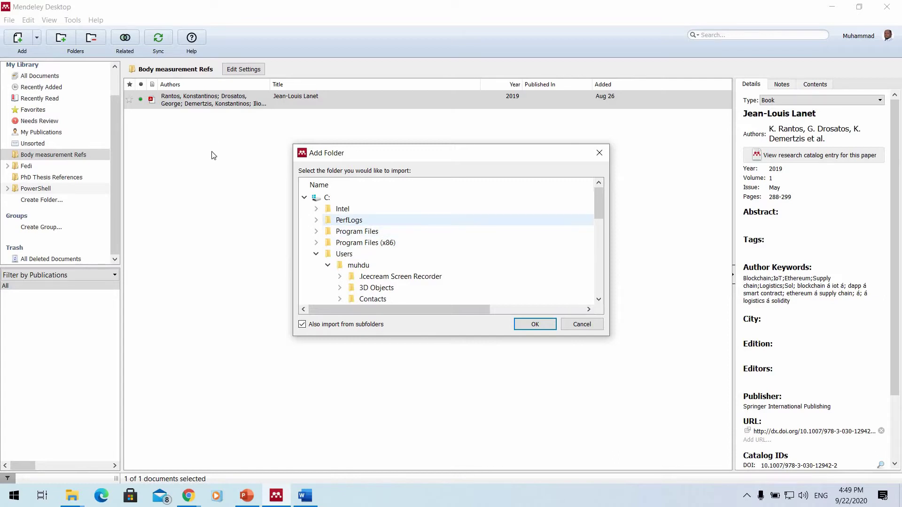
{"action": "left_click", "coordinate": [581, 324]}
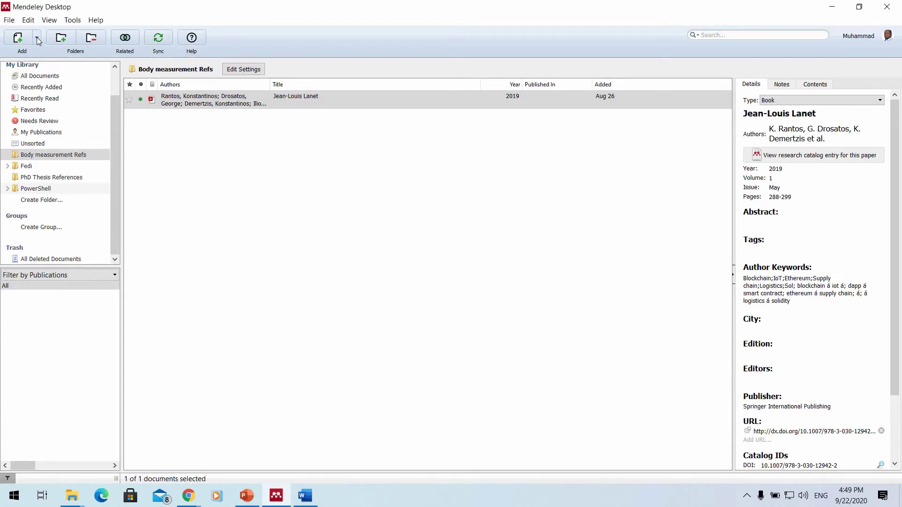
{"action": "left_click", "coordinate": [36, 37]}
{"action": "left_click", "coordinate": [43, 55]}
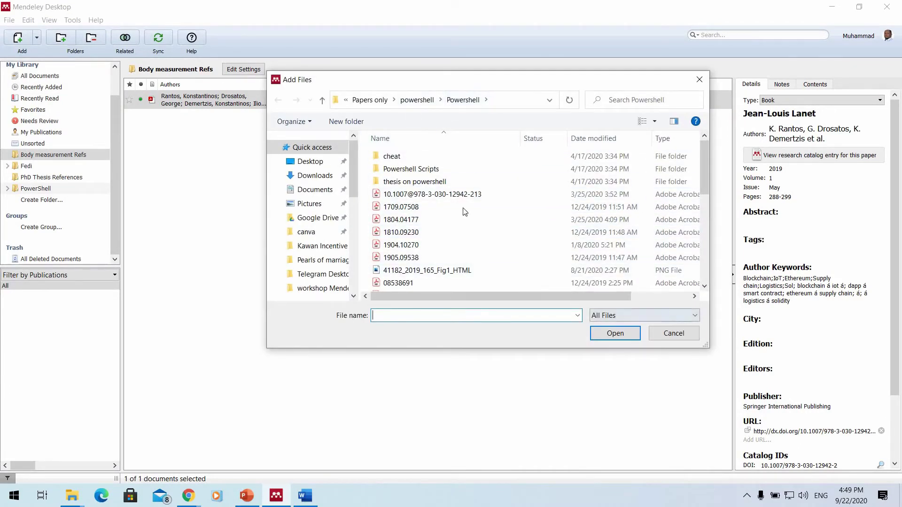
{"action": "key", "text": "Escape"}
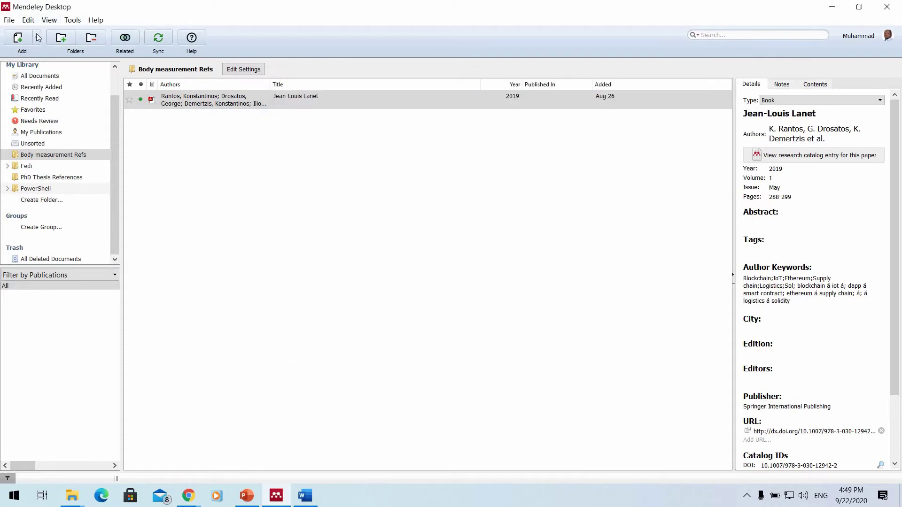
Start a manually entered reference and bring the Downloads folder window to the front.
{"action": "left_click", "coordinate": [37, 37]}
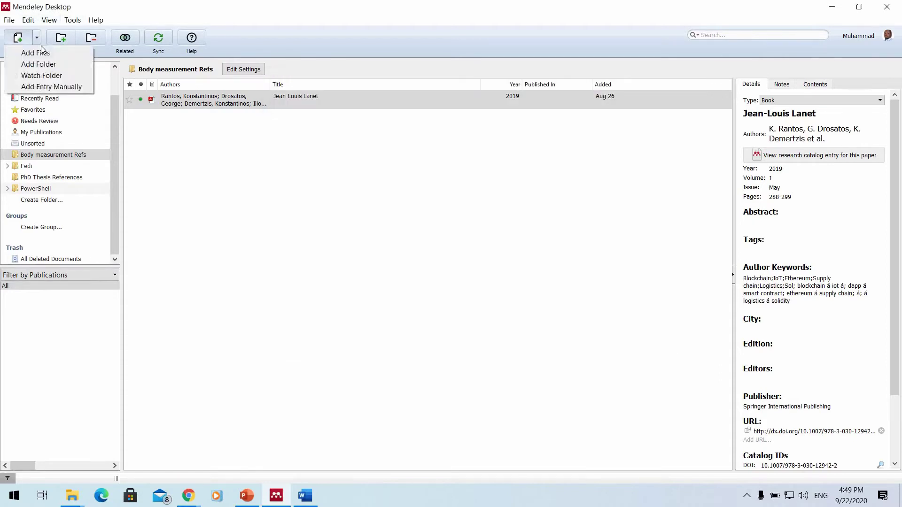
{"action": "left_click", "coordinate": [65, 87]}
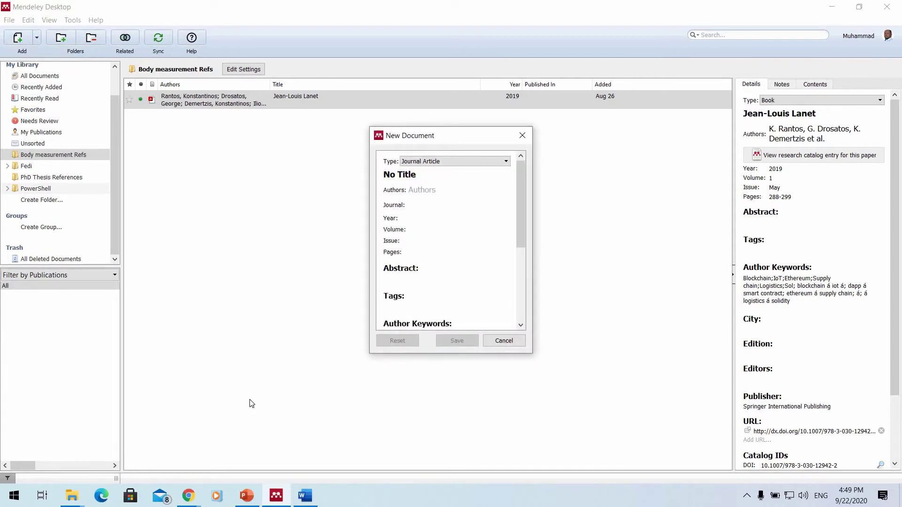
{"action": "left_click", "coordinate": [70, 498]}
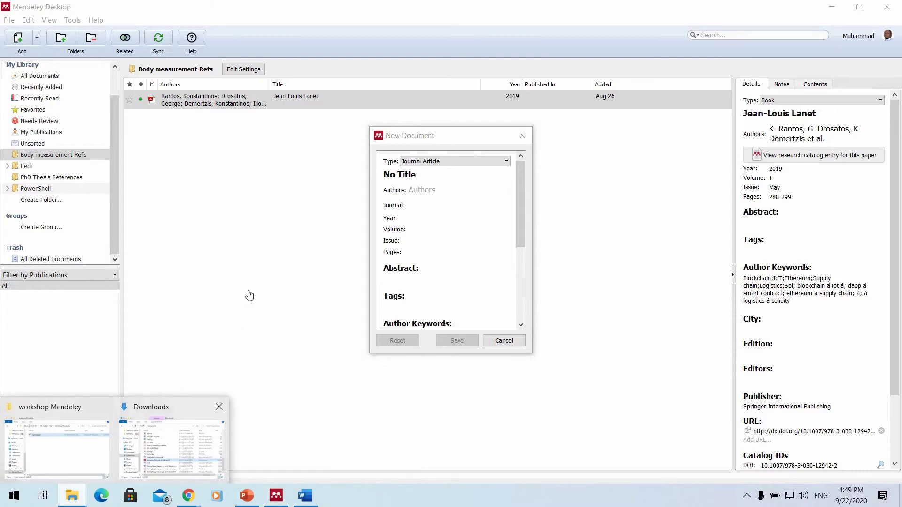
{"action": "left_click", "coordinate": [170, 444]}
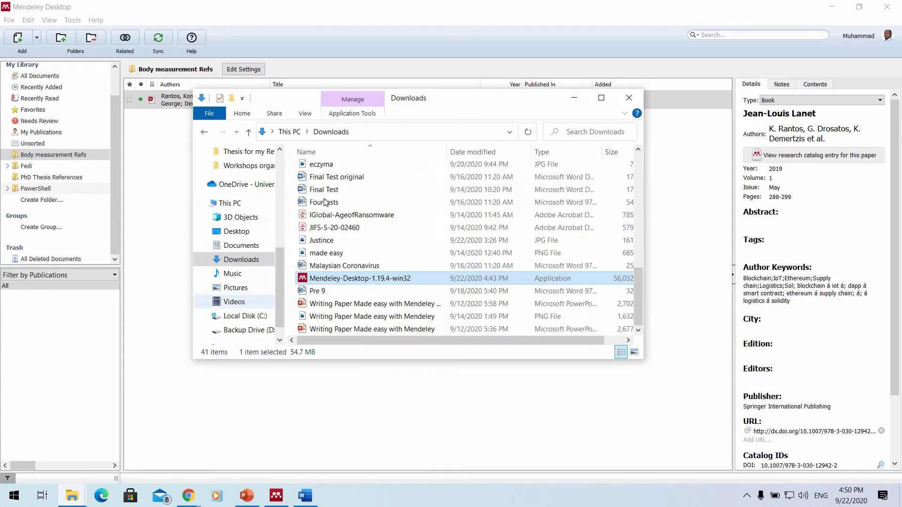
Open IGlobal-AgeofRansomware.pdf maximized in Acrobat at Chapter 1, then return to Mendeley.
{"action": "left_click", "coordinate": [338, 229]}
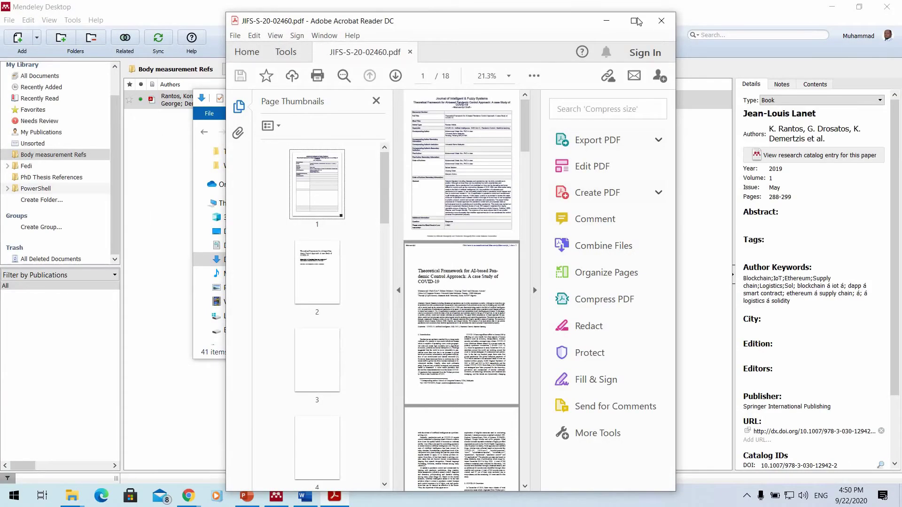
{"action": "left_click", "coordinate": [659, 22]}
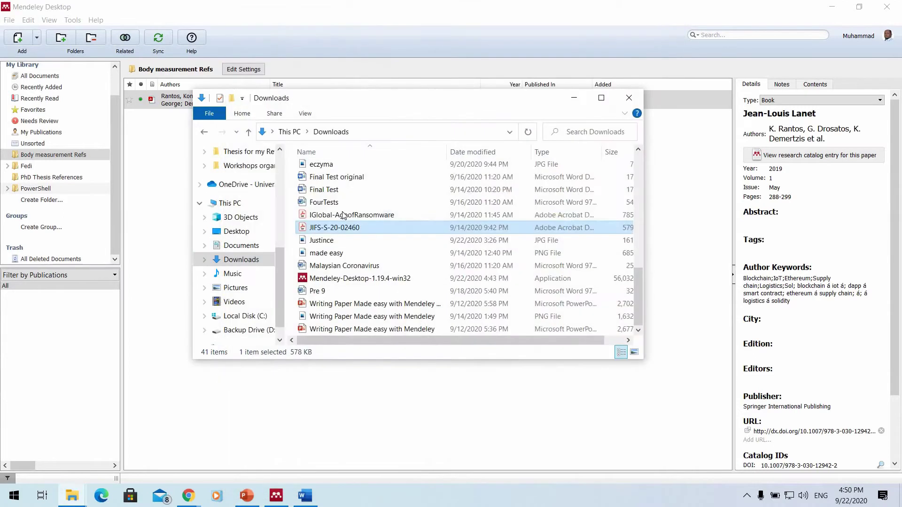
{"action": "double_click", "coordinate": [342, 215]}
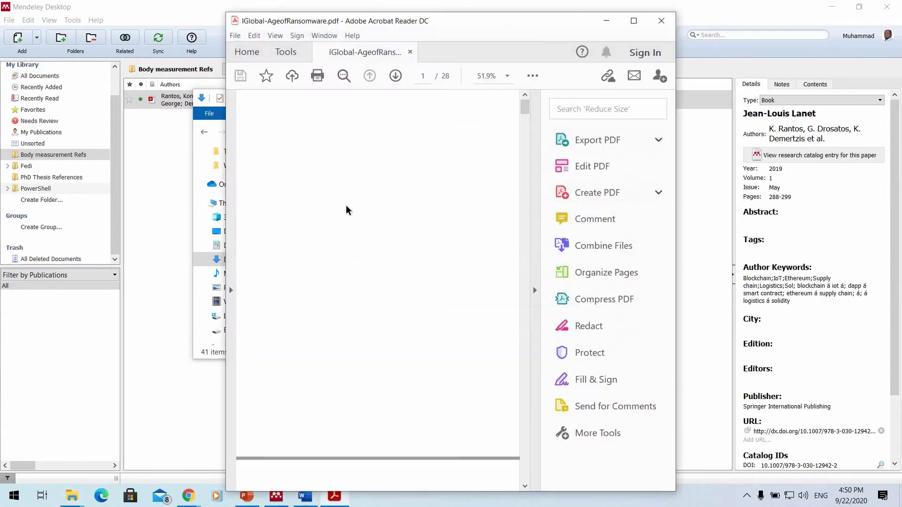
{"action": "scroll", "coordinate": [374, 193], "scroll_direction": "down", "scroll_amount": 7}
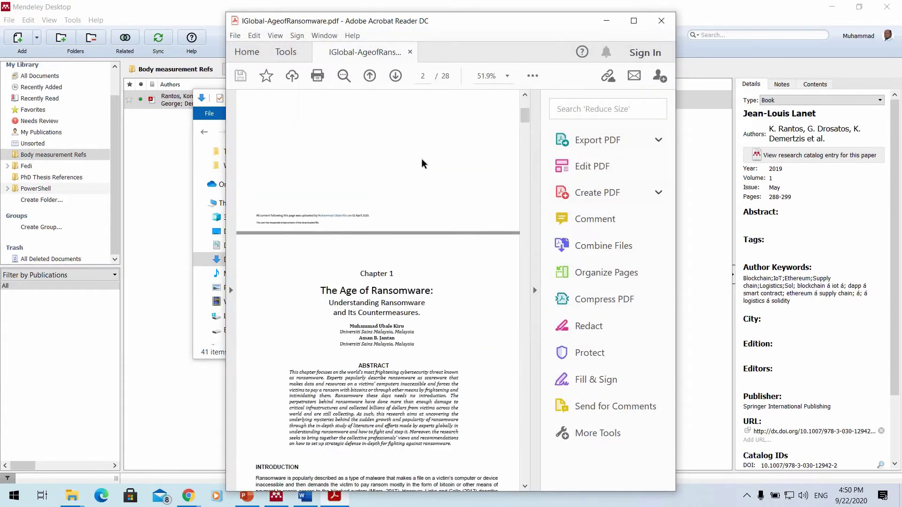
{"action": "left_click", "coordinate": [634, 23]}
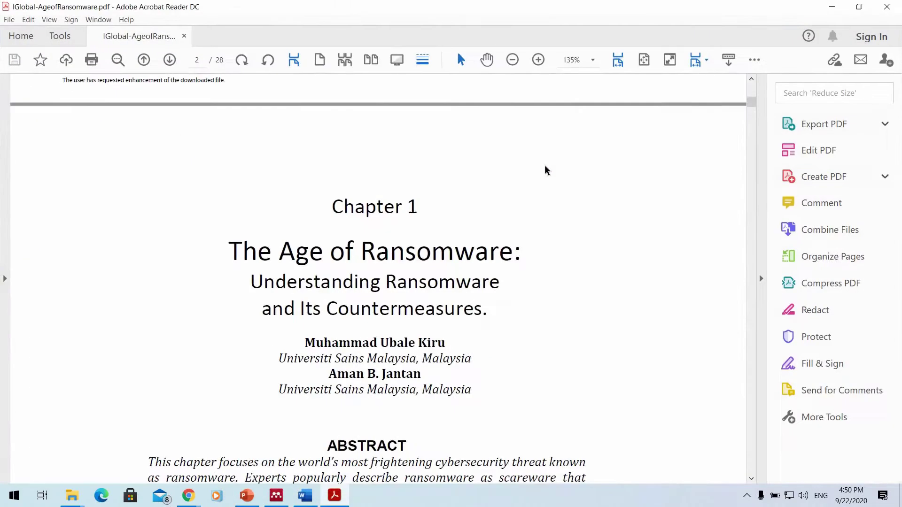
{"action": "scroll", "coordinate": [386, 262], "scroll_direction": "up", "scroll_amount": 2}
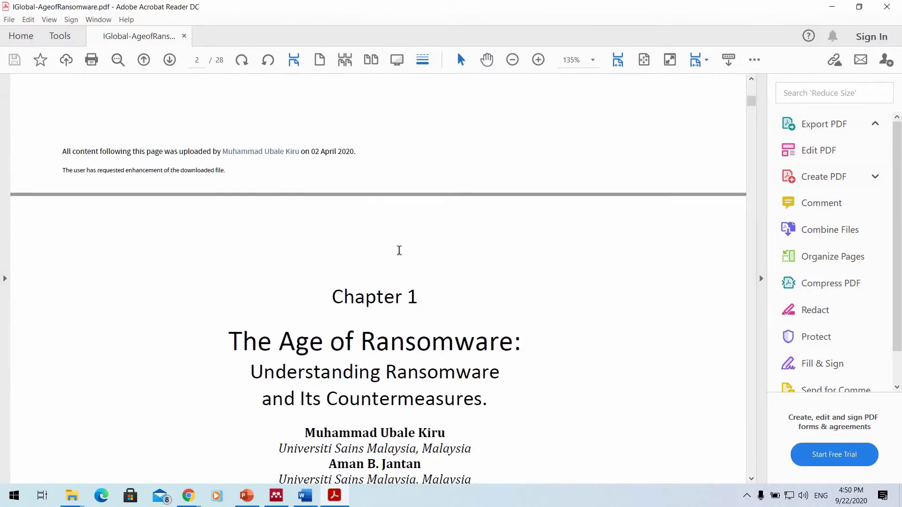
{"action": "scroll", "coordinate": [475, 269], "scroll_direction": "down", "scroll_amount": 3}
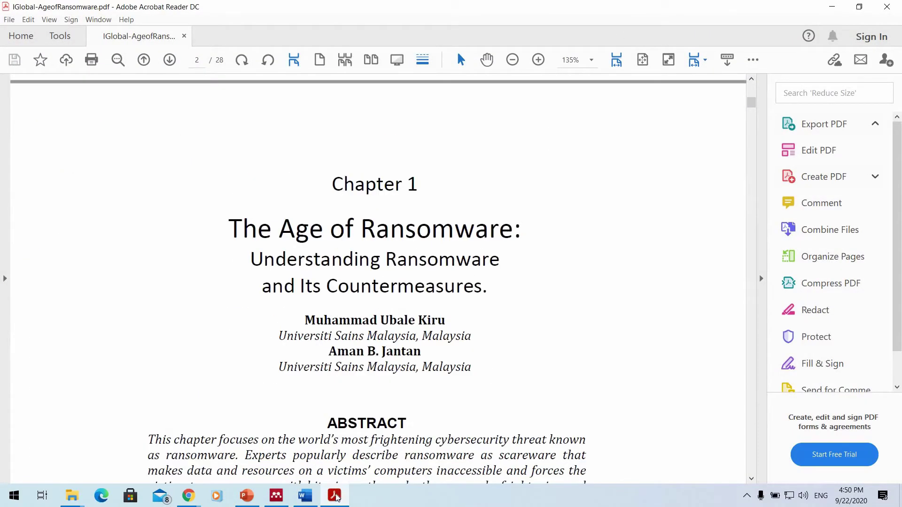
{"action": "left_click", "coordinate": [273, 497]}
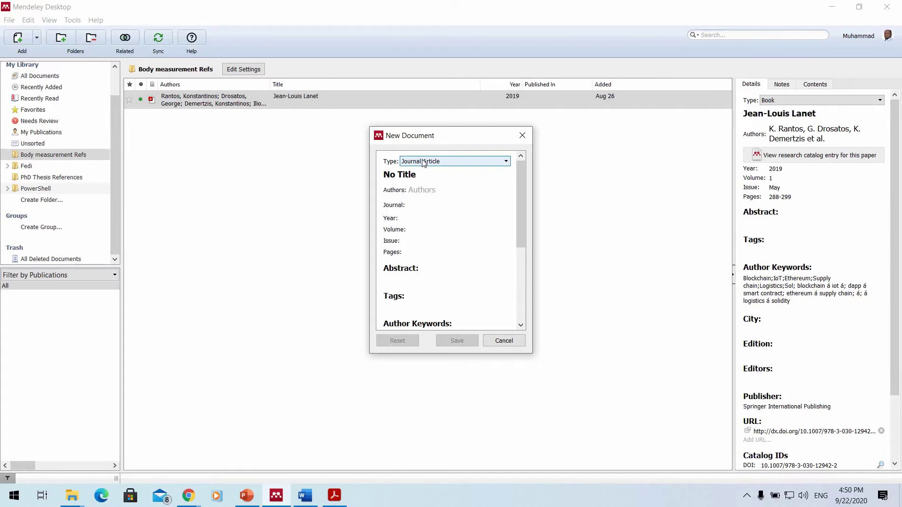
Change the new entry's type from Journal Article to Book Section.
{"action": "left_click", "coordinate": [423, 162]}
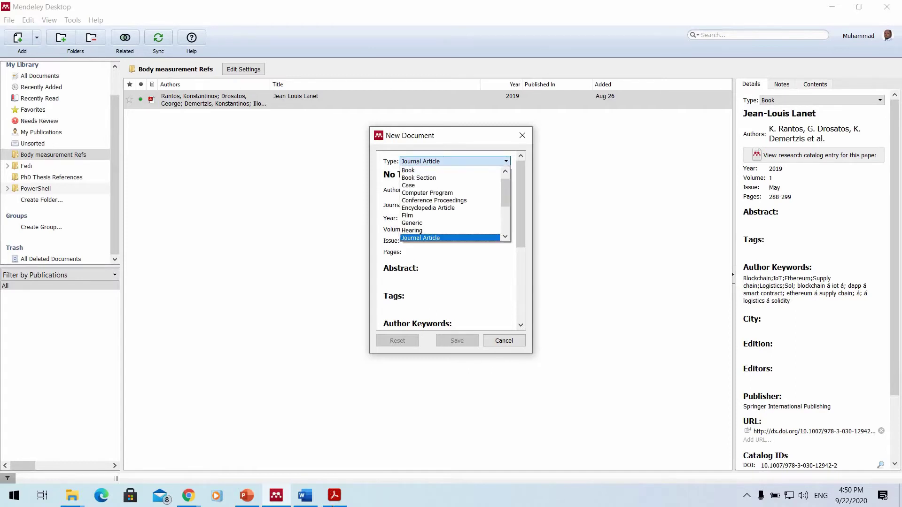
{"action": "left_click", "coordinate": [334, 496]}
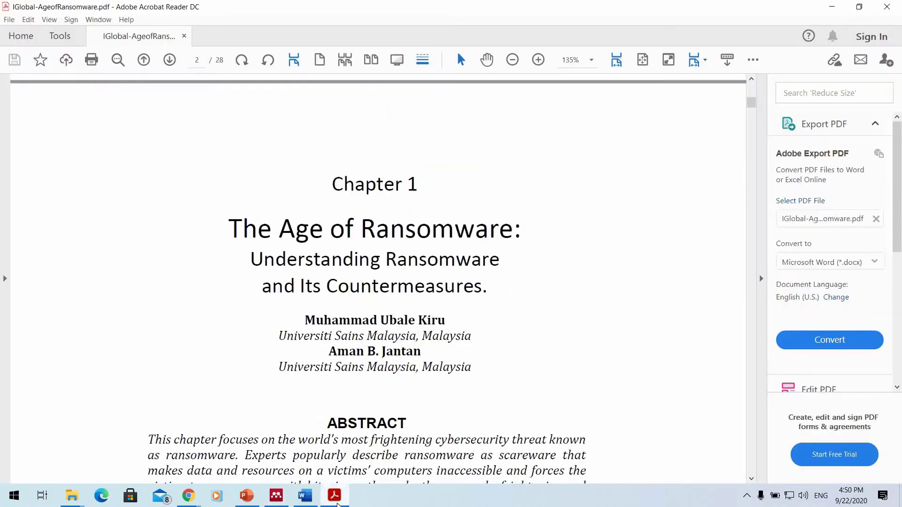
{"action": "key", "text": "alt+Tab"}
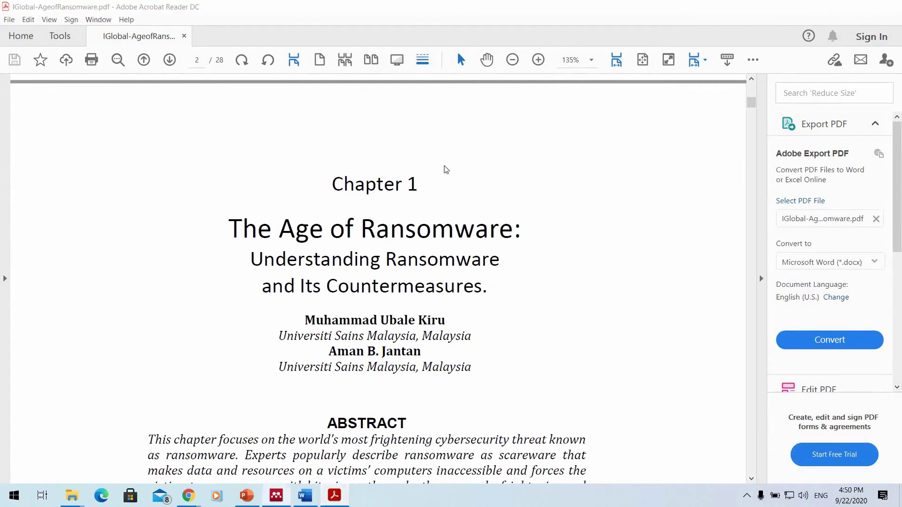
{"action": "left_click", "coordinate": [441, 162]}
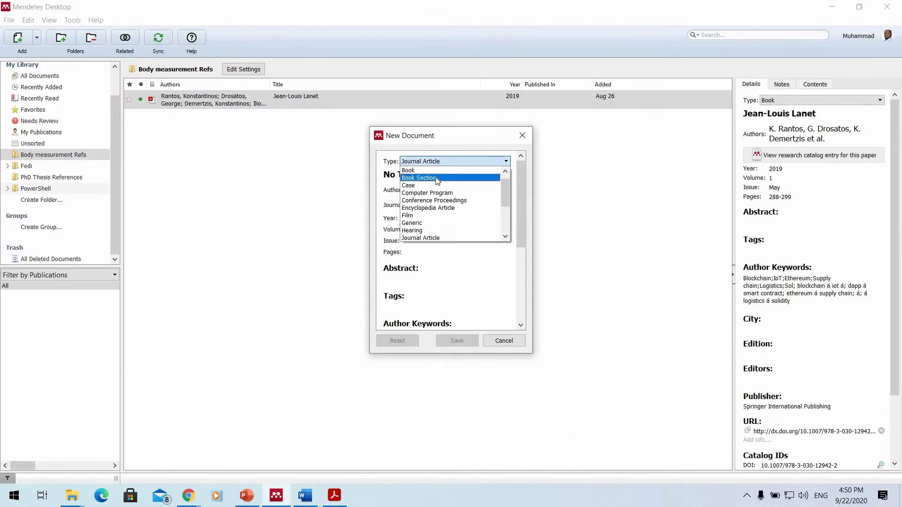
{"action": "left_click", "coordinate": [436, 177]}
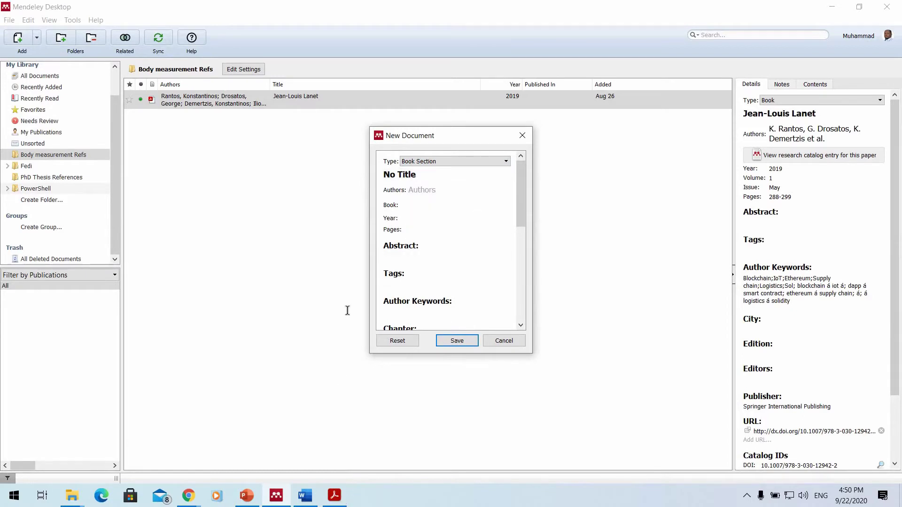
{"action": "left_click", "coordinate": [263, 222]}
Copy the chapter title from the ransomware PDF and focus Mendeley's Title field.
{"action": "key", "text": "alt+Tab"}
{"action": "left_click_drag", "start_coordinate": [230, 227], "coordinate": [489, 288]}
{"action": "right_click", "coordinate": [464, 287]}
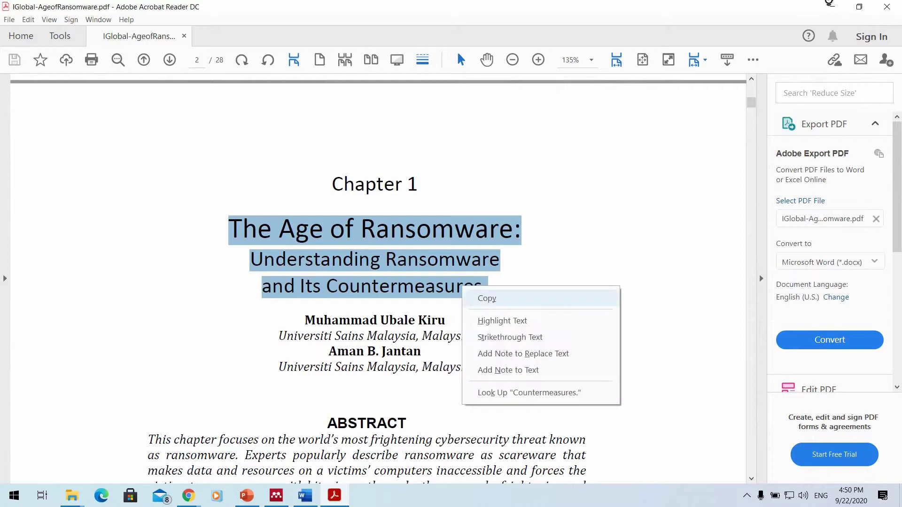
{"action": "left_click", "coordinate": [484, 298]}
{"action": "key", "text": "alt+Tab"}
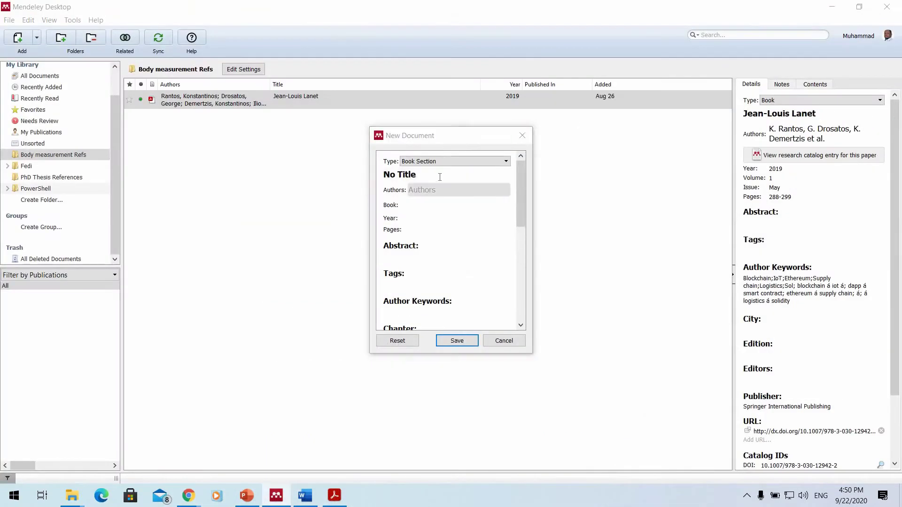
{"action": "left_click", "coordinate": [438, 176]}
{"action": "left_click", "coordinate": [437, 176]}
Paste the copied chapter title and enter the chapter's two authors.
{"action": "key", "text": "ctrl+a"}
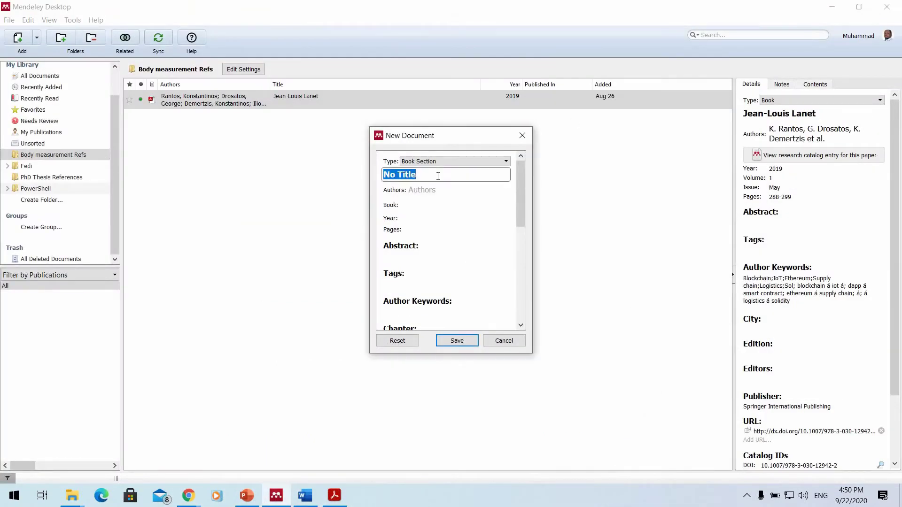
{"action": "key", "text": "BackSpace"}
{"action": "key", "text": "ctrl+v"}
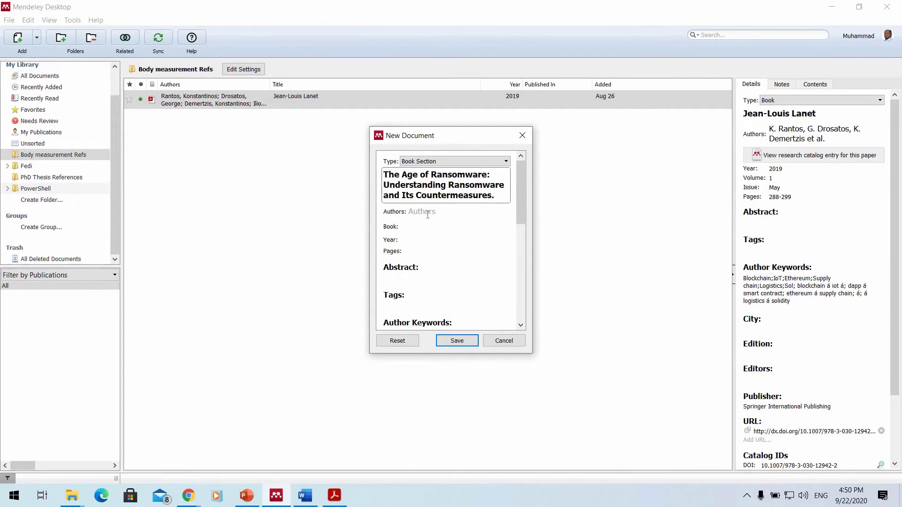
{"action": "left_click", "coordinate": [429, 213]}
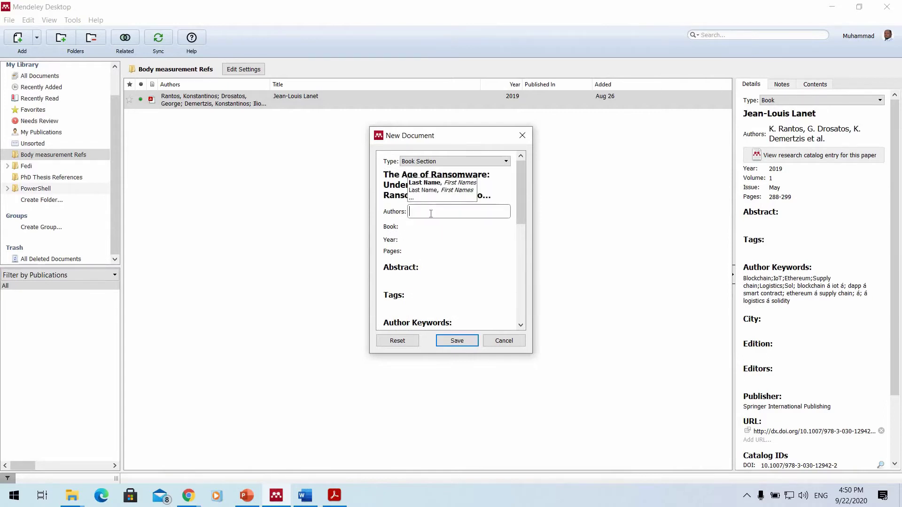
{"action": "type", "text": "Muhammad U"}
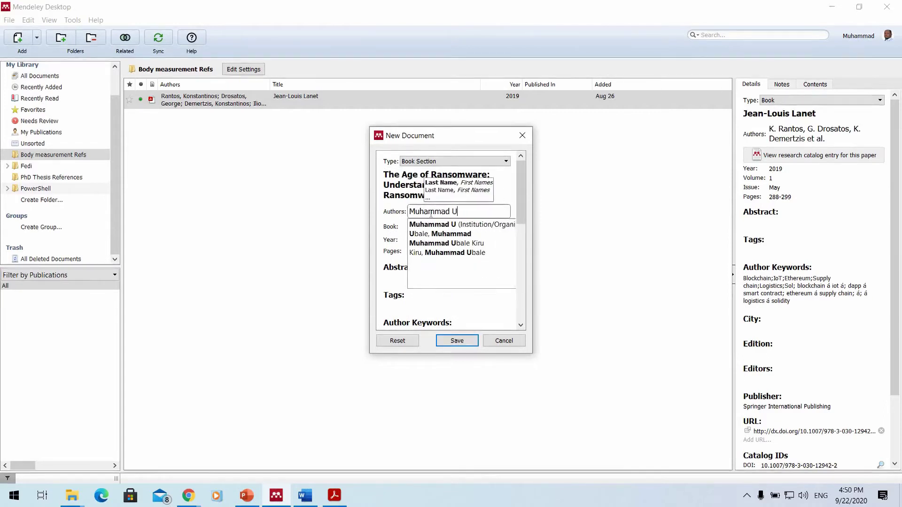
{"action": "type", "text": "bale Kiru"}
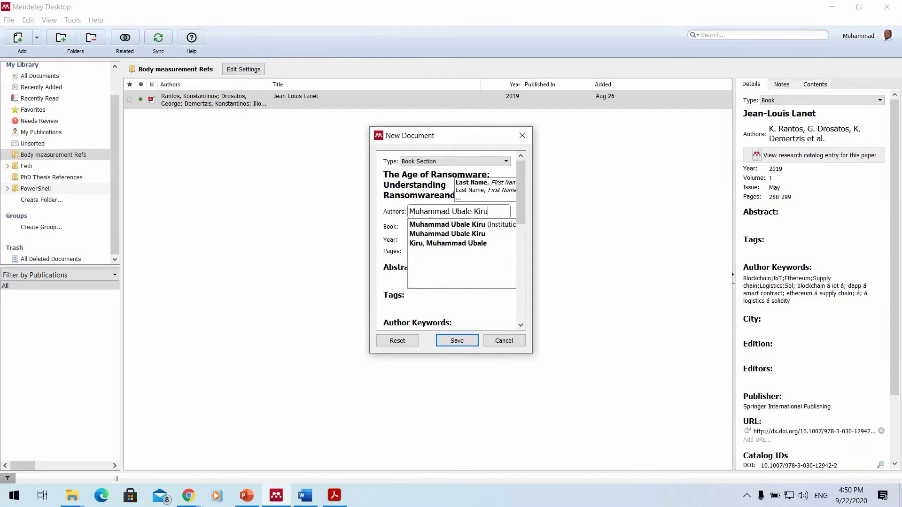
{"action": "key", "text": "Return"}
{"action": "type", "text": "Aman"}
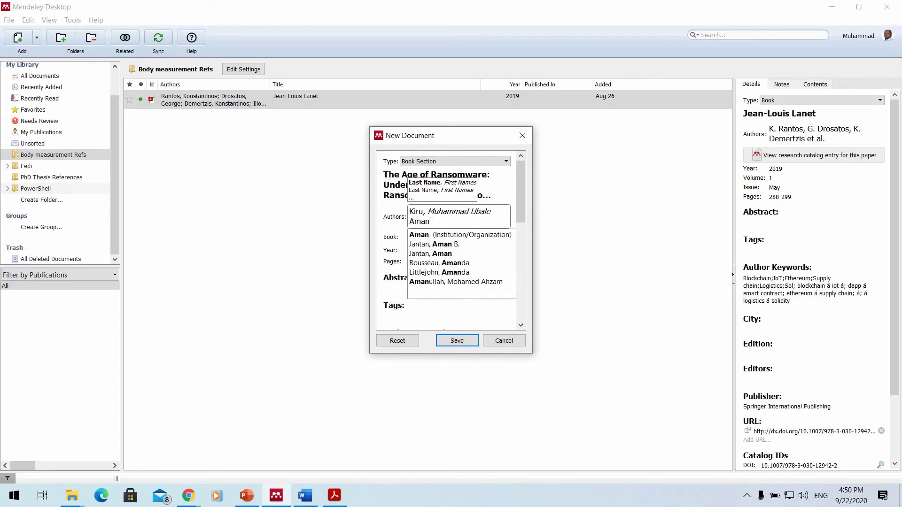
{"action": "type", "text": " Jantan"}
{"action": "key", "text": "Tab"}
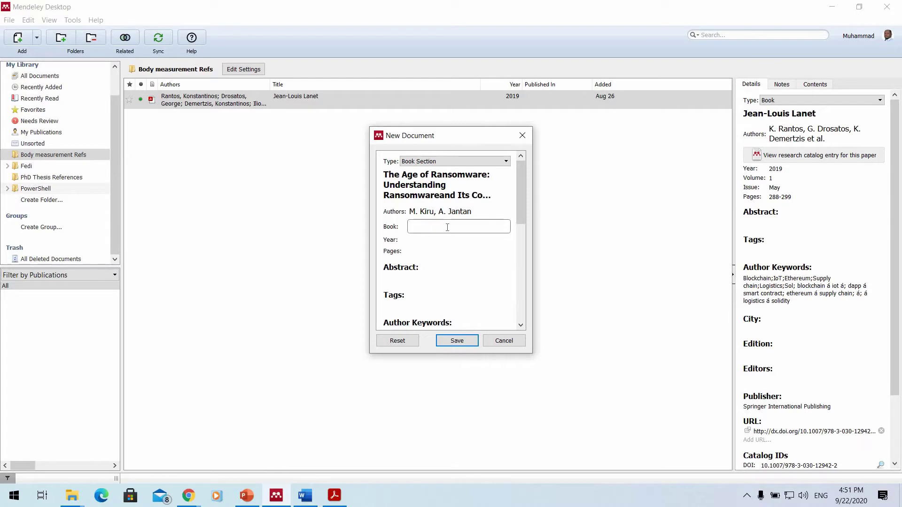
Set the book to 'The Age of technology' and the year to 2018.
{"action": "type", "text": "The "}
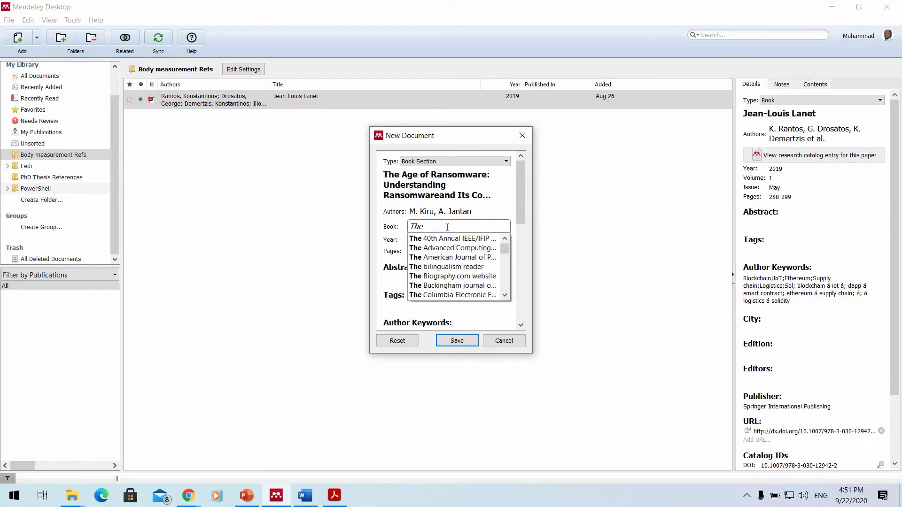
{"action": "type", "text": "Age of techn"}
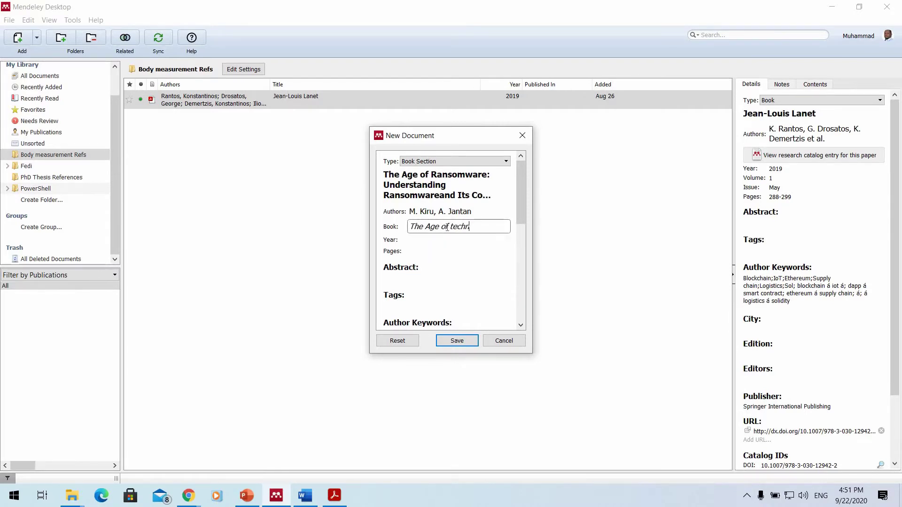
{"action": "type", "text": "ology"}
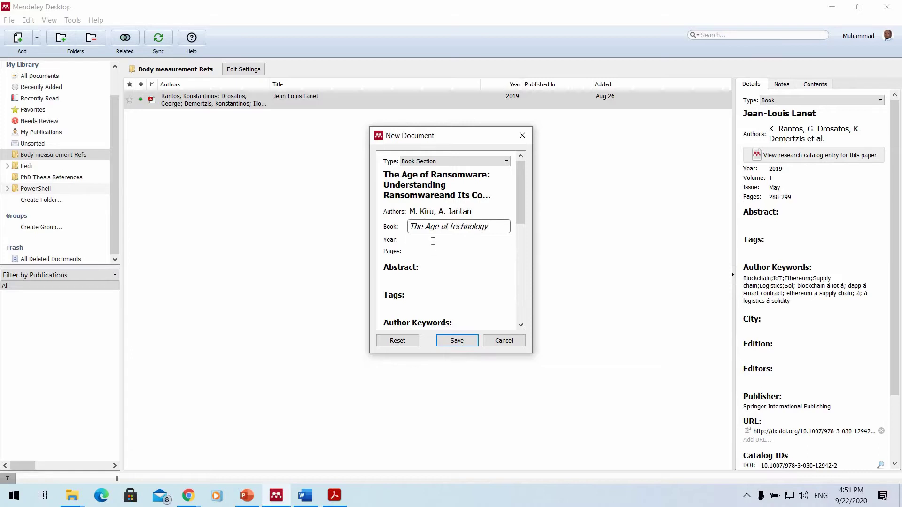
{"action": "left_click", "coordinate": [432, 240]}
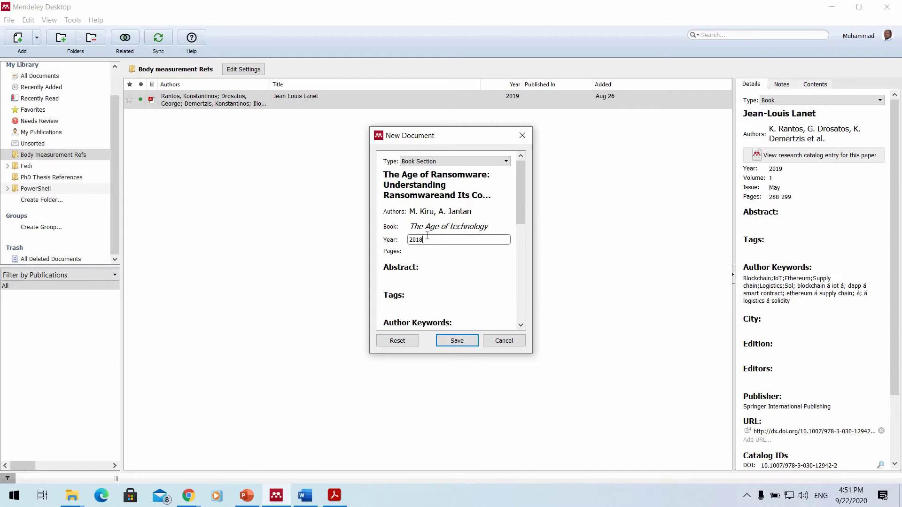
{"action": "type", "text": "2018"}
{"action": "key", "text": "Tab"}
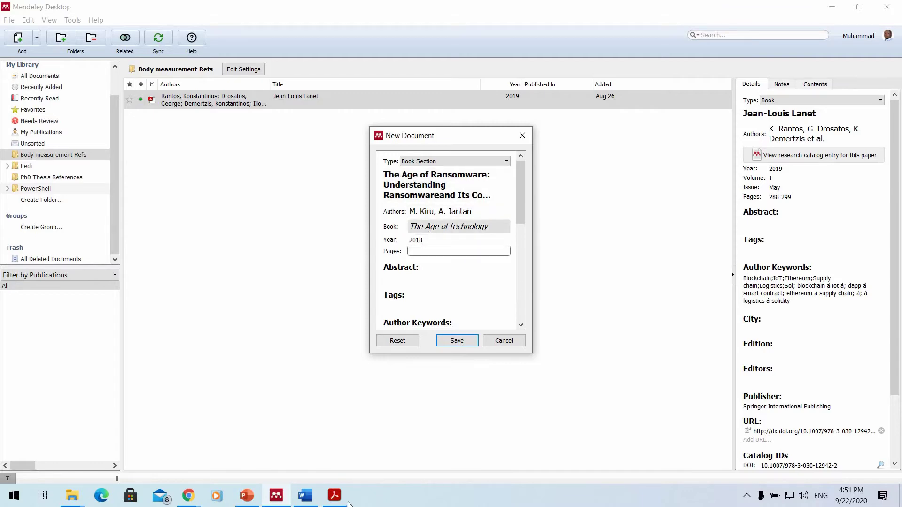
Scroll through the ransomware chapter in Acrobat to check its length, then minimize the reader.
{"action": "left_click", "coordinate": [348, 503]}
{"action": "scroll", "coordinate": [394, 353], "scroll_direction": "down", "scroll_amount": 9}
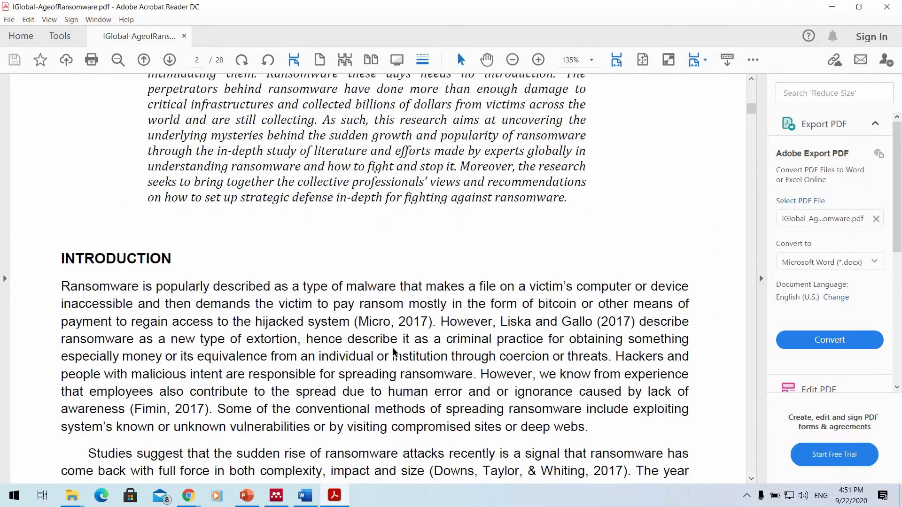
{"action": "scroll", "coordinate": [397, 329], "scroll_direction": "down", "scroll_amount": 6}
{"action": "scroll", "coordinate": [397, 277], "scroll_direction": "down", "scroll_amount": 3}
{"action": "scroll", "coordinate": [376, 273], "scroll_direction": "up", "scroll_amount": 1}
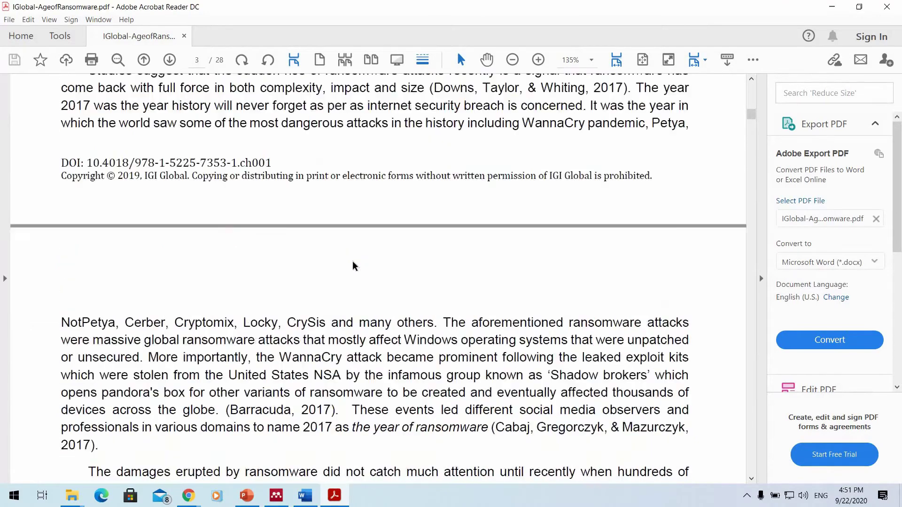
{"action": "scroll", "coordinate": [352, 265], "scroll_direction": "down", "scroll_amount": 10}
{"action": "scroll", "coordinate": [388, 273], "scroll_direction": "up", "scroll_amount": 2}
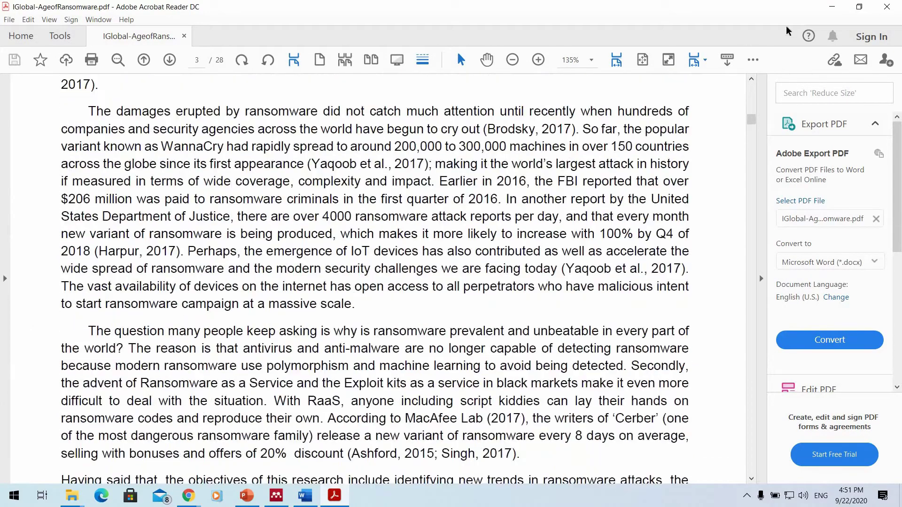
{"action": "scroll", "coordinate": [798, 26], "scroll_direction": "up", "scroll_amount": 5}
{"action": "left_click", "coordinate": [831, 7]}
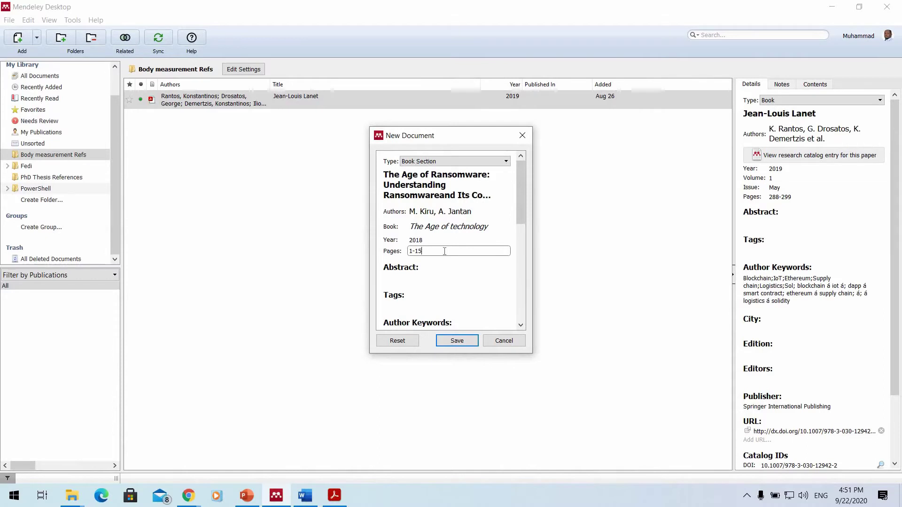
Complete the page range as 1-15 and set Chapter to 'Chapter 1'.
{"action": "type", "text": "5"}
{"action": "scroll", "coordinate": [425, 273], "scroll_direction": "down", "scroll_amount": 2}
{"action": "scroll", "coordinate": [425, 274], "scroll_direction": "down", "scroll_amount": 1}
{"action": "left_click", "coordinate": [425, 275]}
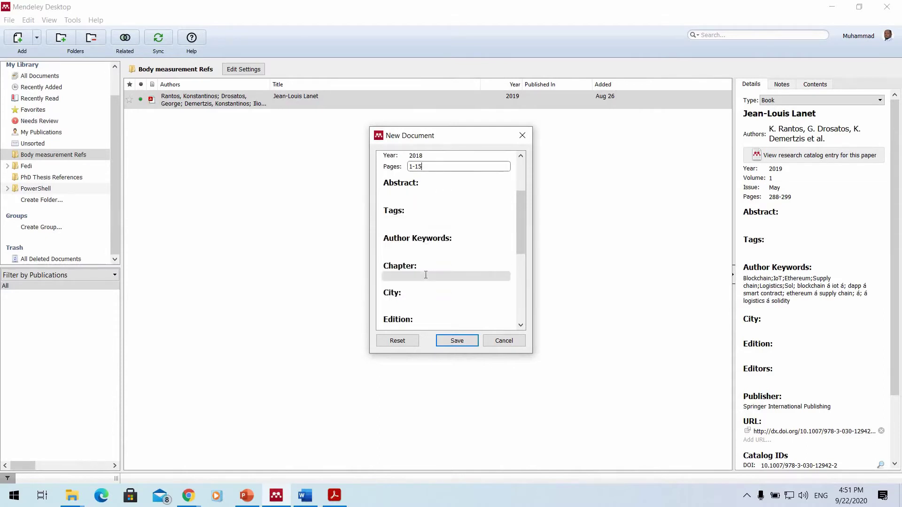
{"action": "type", "text": "C"}
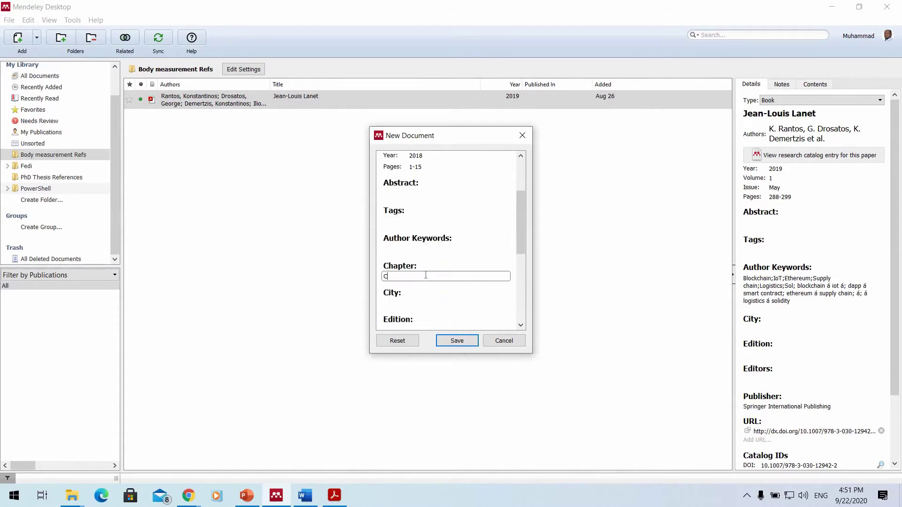
{"action": "type", "text": "hapter 1"}
Set the city to New Jersey and the edition to 'First edition'.
{"action": "left_click", "coordinate": [421, 304]}
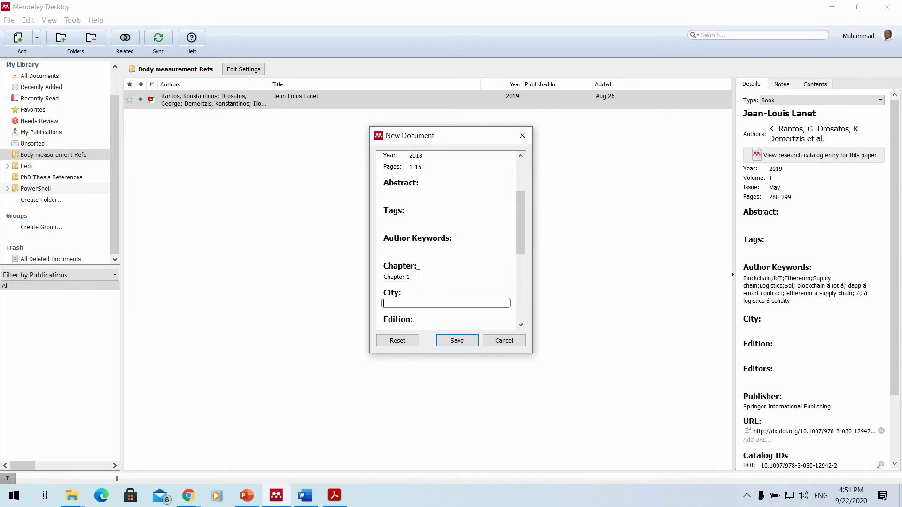
{"action": "scroll", "coordinate": [421, 282], "scroll_direction": "down", "scroll_amount": 1}
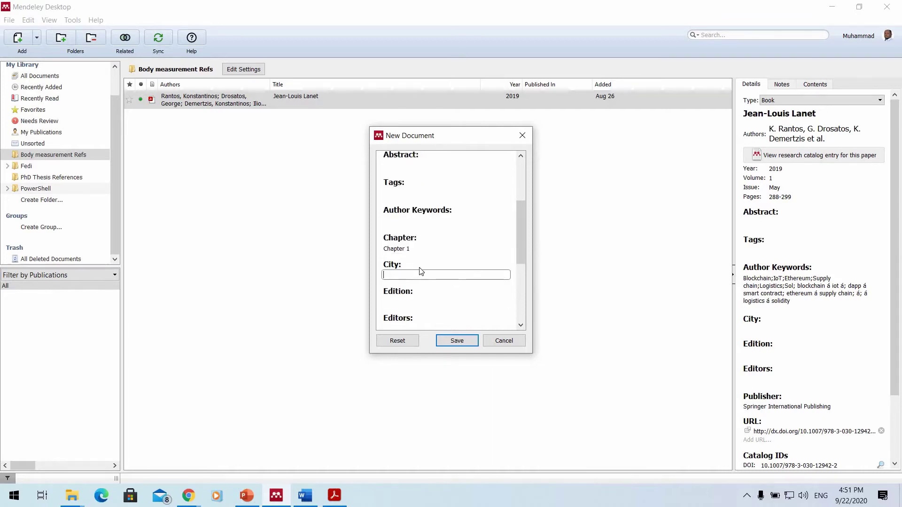
{"action": "type", "text": "N"}
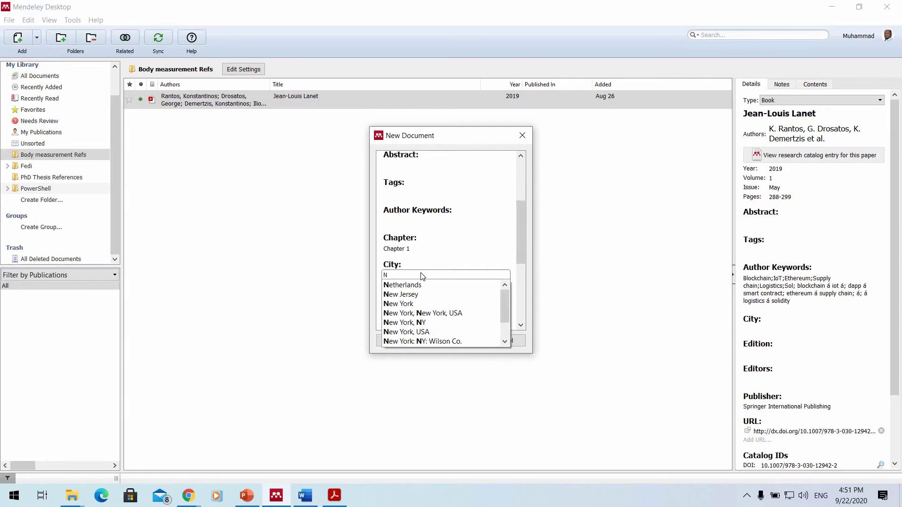
{"action": "left_click", "coordinate": [421, 294]}
{"action": "left_click", "coordinate": [422, 300]}
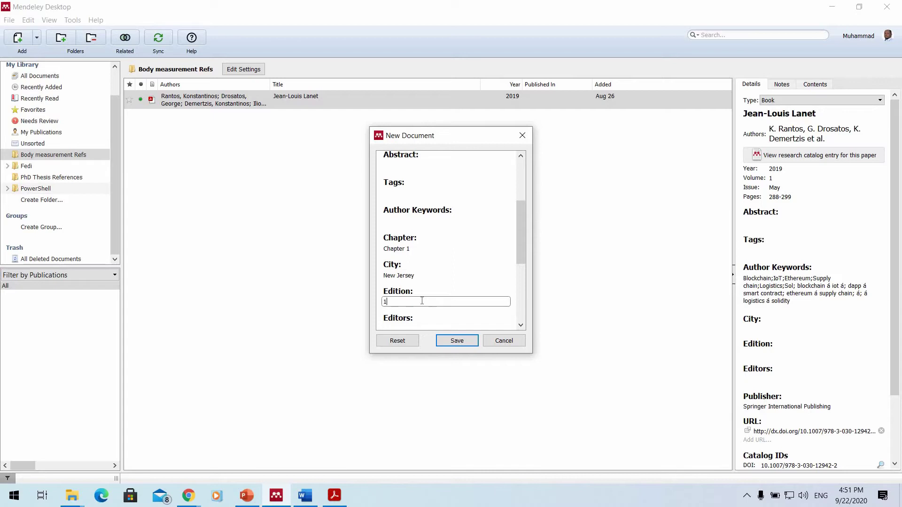
{"action": "type", "text": "First edition"}
{"action": "scroll", "coordinate": [465, 267], "scroll_direction": "down", "scroll_amount": 3}
{"action": "left_click", "coordinate": [405, 242]}
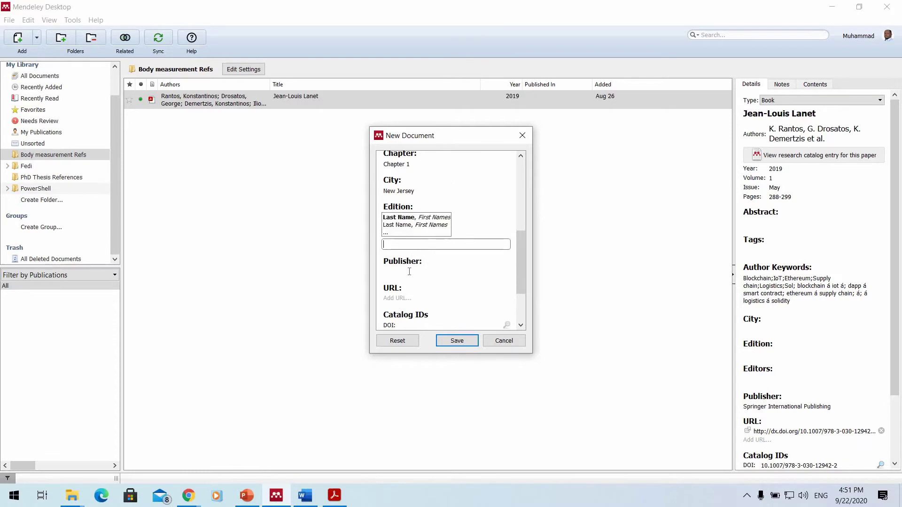
Choose IGI Global as the publisher from the suggestions.
{"action": "left_click", "coordinate": [409, 271]}
{"action": "type", "text": "IGI"}
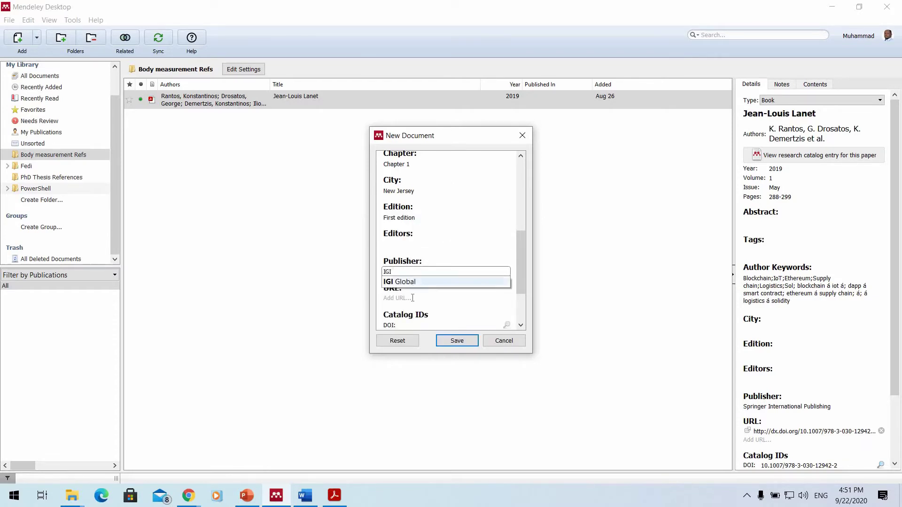
{"action": "key", "text": "Tab"}
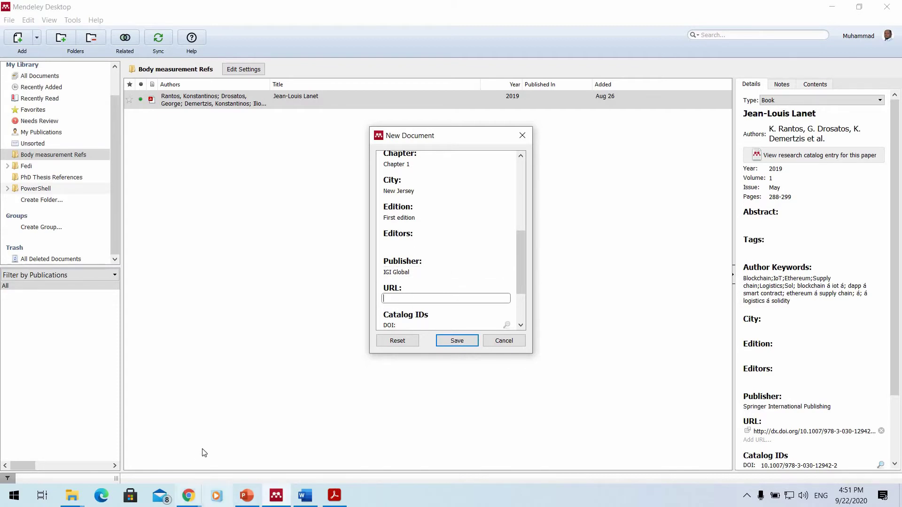
Copy the Google Scholar results page address from Chrome and paste it into the URL field.
{"action": "mouse_move", "coordinate": [188, 496]}
{"action": "mouse_move", "coordinate": [109, 447]}
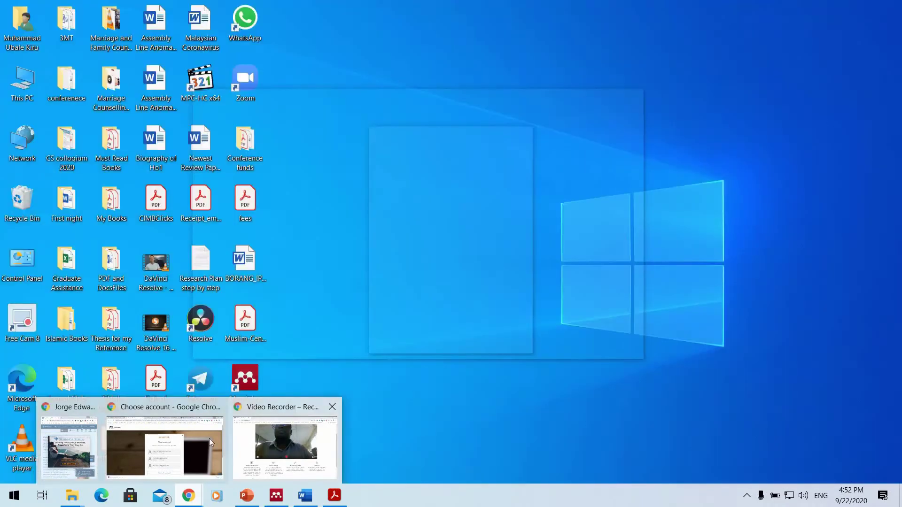
{"action": "left_click", "coordinate": [209, 439]}
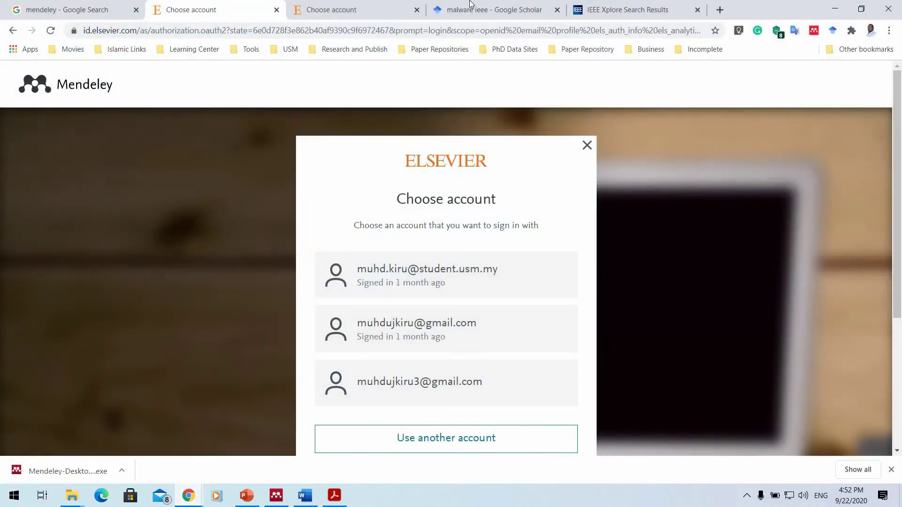
{"action": "key", "text": "ctrl+Tab"}
{"action": "key", "text": "ctrl+Tab"}
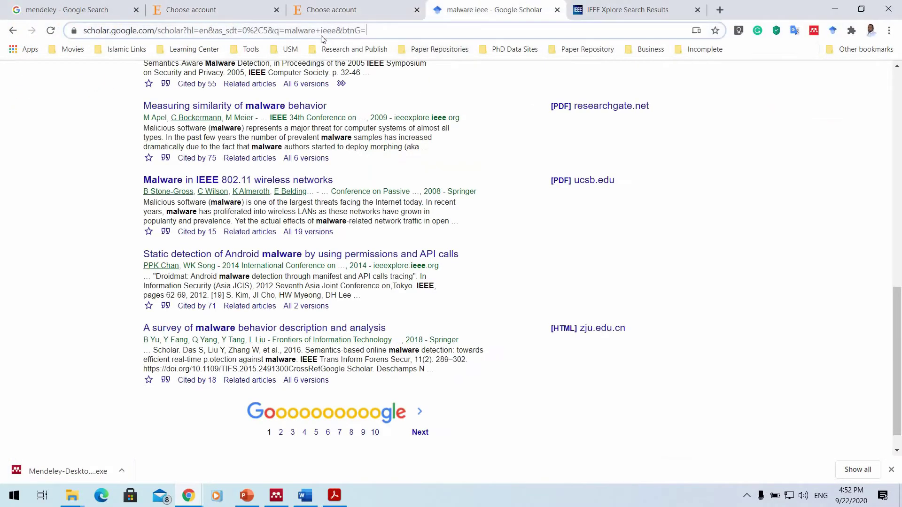
{"action": "left_click", "coordinate": [331, 31]}
{"action": "key", "text": "Menu"}
{"action": "left_click", "coordinate": [362, 112]}
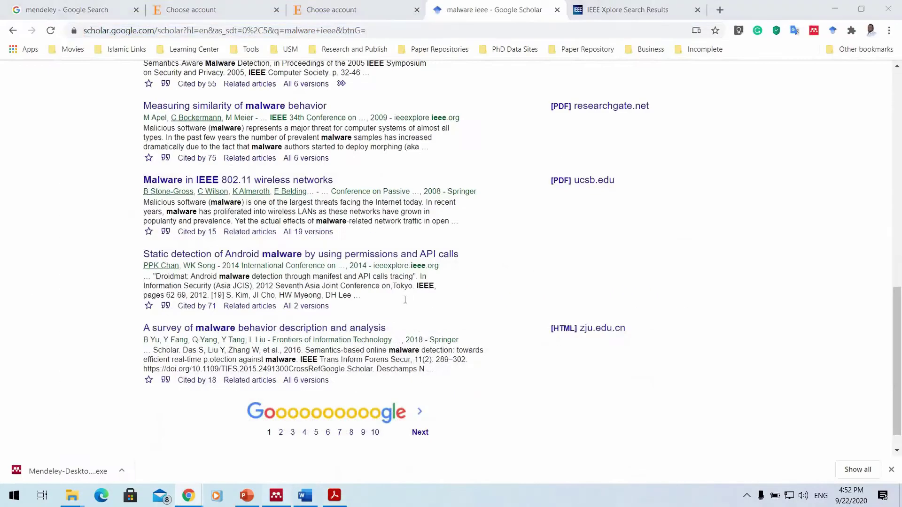
{"action": "left_click", "coordinate": [276, 495]}
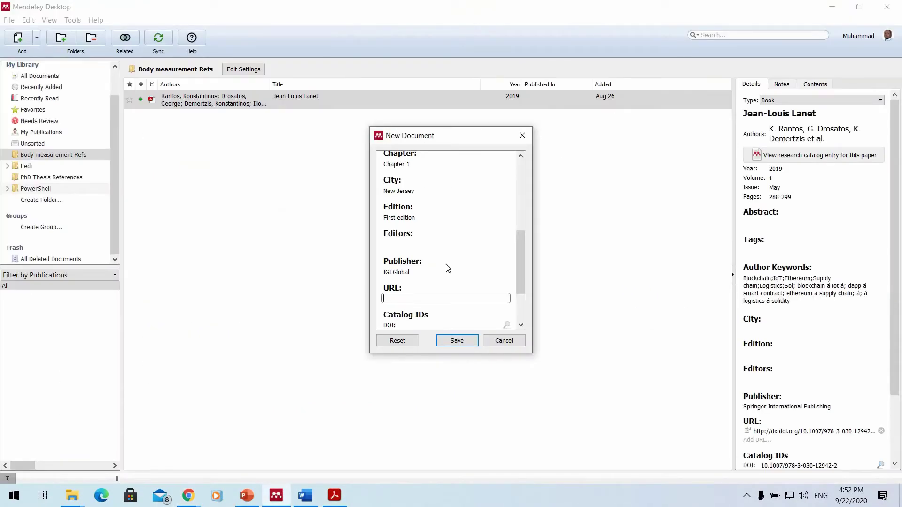
{"action": "key", "text": "ctrl+v"}
{"action": "scroll", "coordinate": [426, 241], "scroll_direction": "down", "scroll_amount": 3}
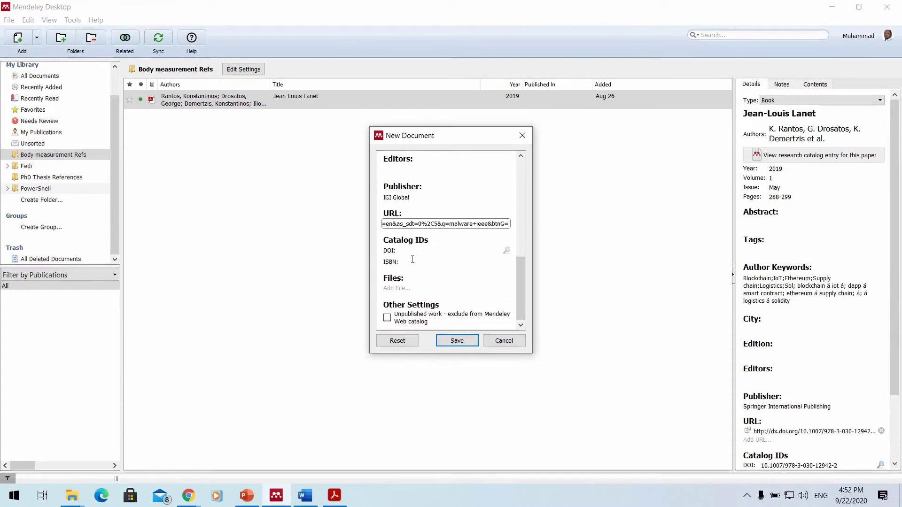
{"action": "left_click", "coordinate": [416, 249]}
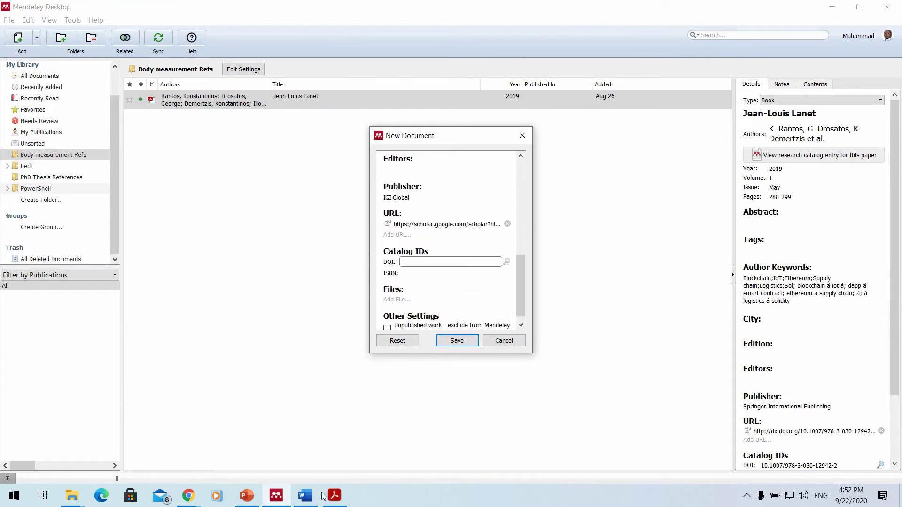
{"action": "key", "text": "alt+Tab"}
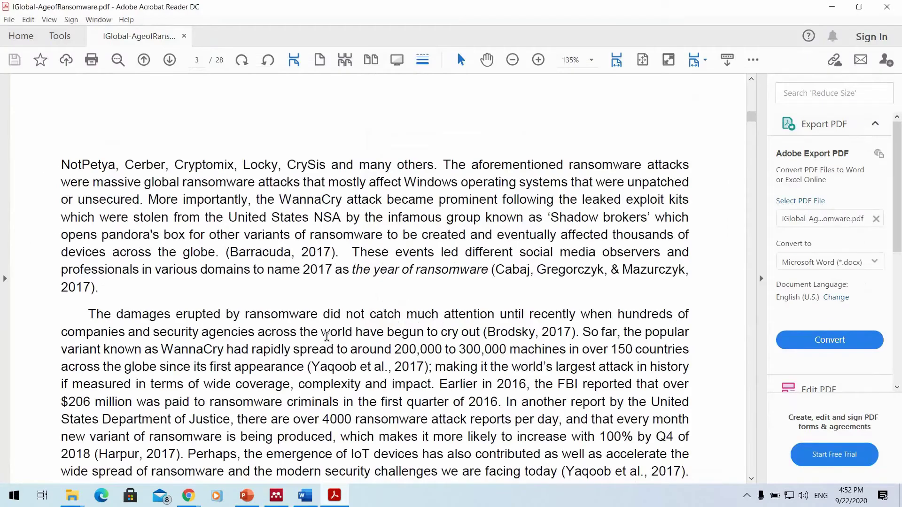
{"action": "scroll", "coordinate": [331, 337], "scroll_direction": "down", "scroll_amount": 10}
{"action": "scroll", "coordinate": [330, 337], "scroll_direction": "up", "scroll_amount": 15}
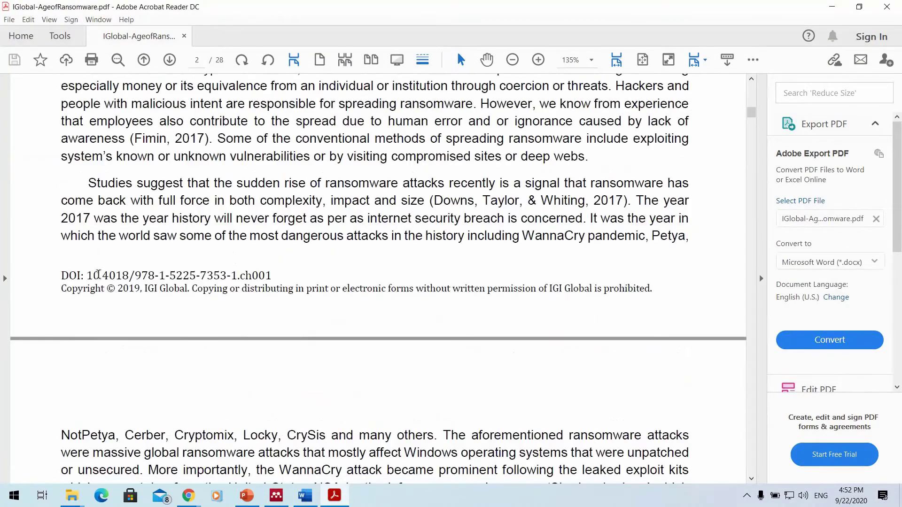
{"action": "left_click_drag", "start_coordinate": [92, 276], "coordinate": [272, 277]}
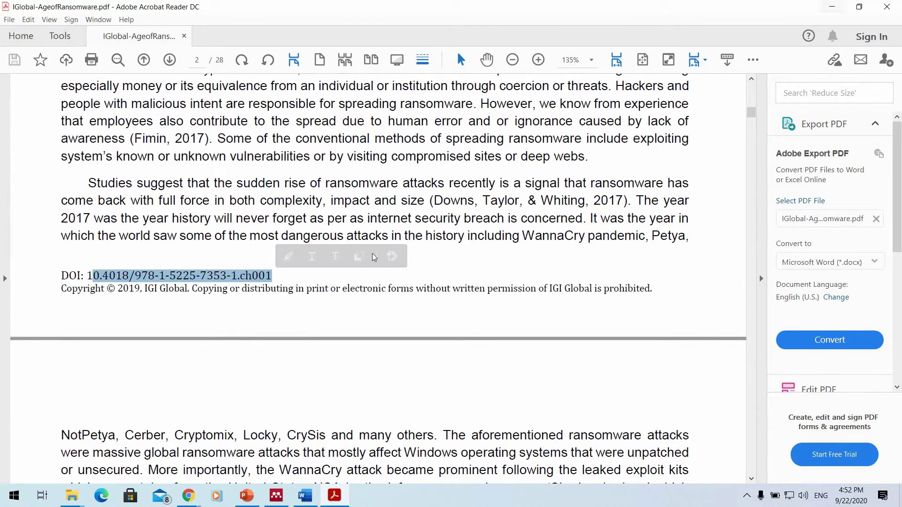
{"action": "left_click", "coordinate": [832, 7]}
{"action": "left_click", "coordinate": [426, 261]}
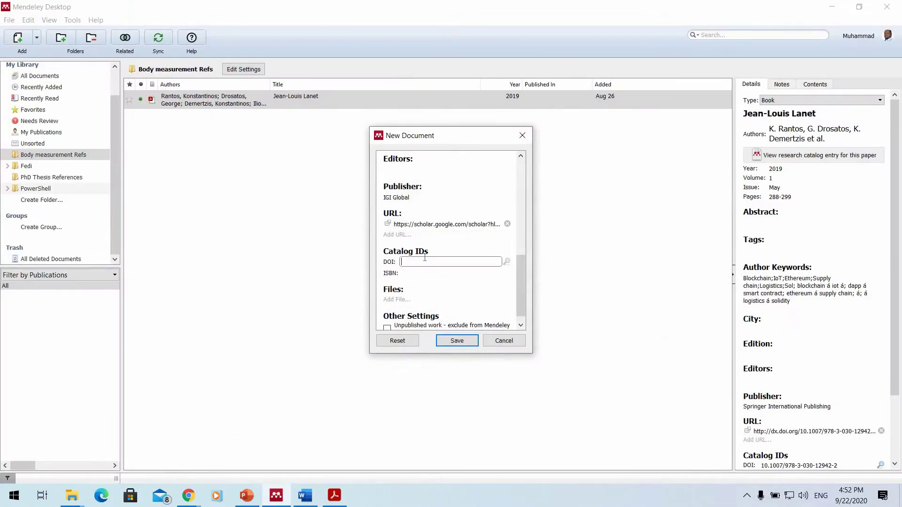
Paste the DOI, add its missing leading 1, and save The Age of Ransomware entry.
{"action": "key", "text": "ctrl+v"}
{"action": "type", "text": "1"}
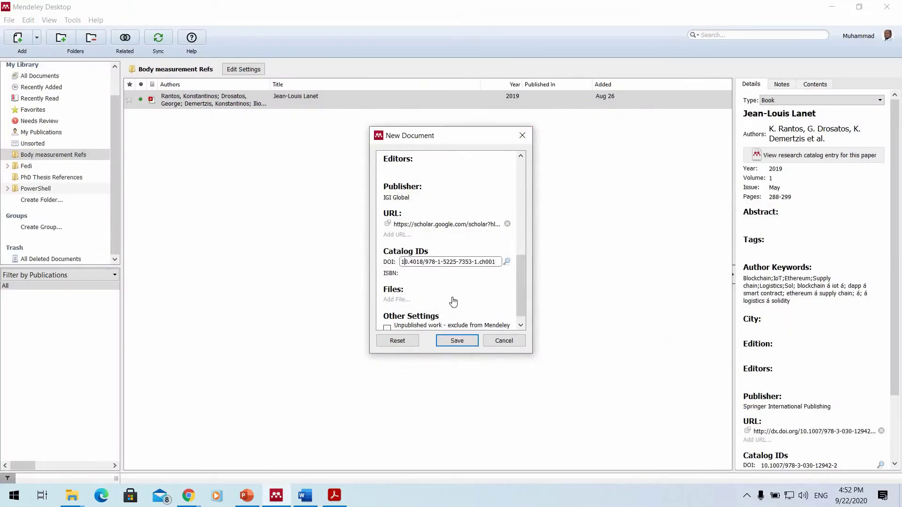
{"action": "scroll", "coordinate": [458, 300], "scroll_direction": "down", "scroll_amount": 1}
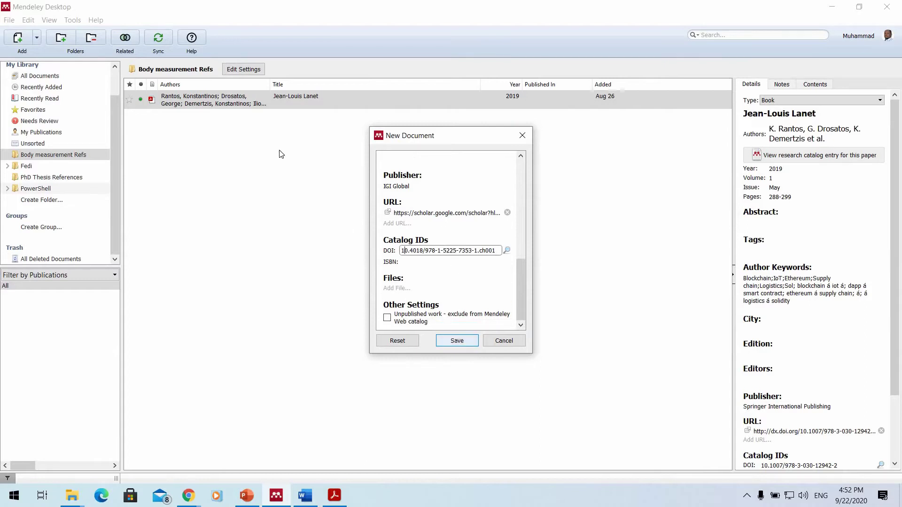
{"action": "left_click", "coordinate": [463, 339]}
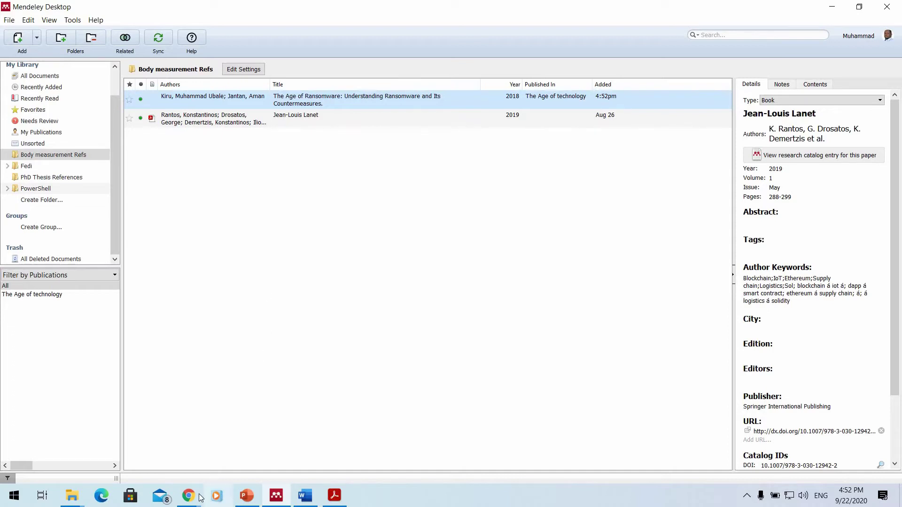
Open the Distributed malware analysis scheduling article from the IEEE Xplore results in Chrome.
{"action": "mouse_move", "coordinate": [189, 494]}
{"action": "left_click", "coordinate": [199, 453]}
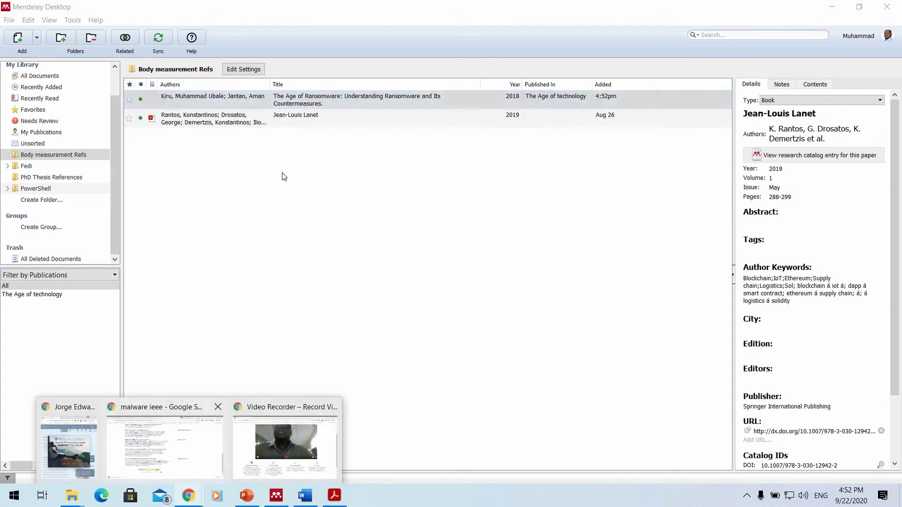
{"action": "key", "text": "ctrl+Tab"}
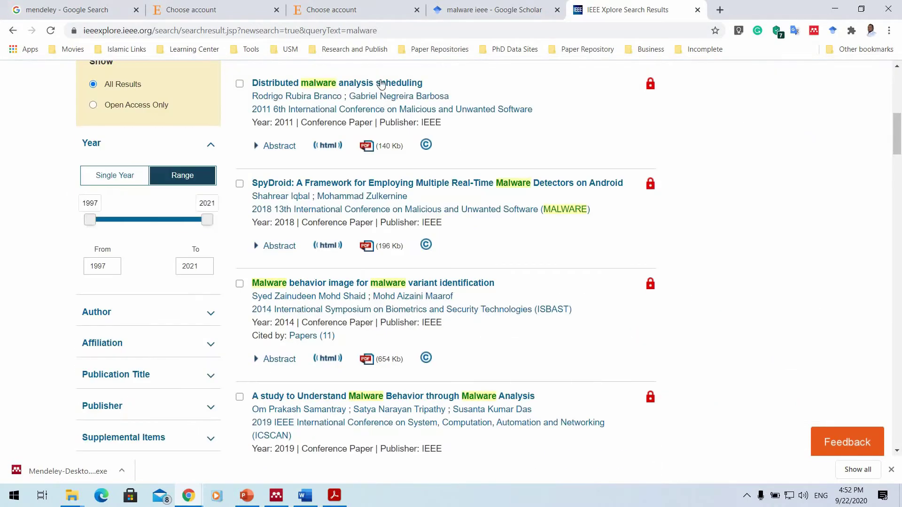
{"action": "left_click", "coordinate": [361, 86]}
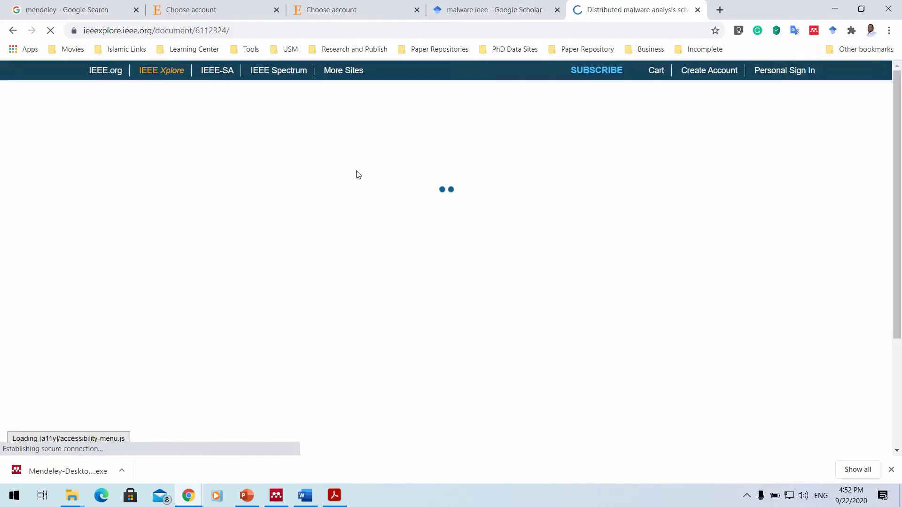
Copy the article's DOI 10.1109/MALWARE.2011.6112324 and minimize Chrome.
{"action": "scroll", "coordinate": [356, 175], "scroll_direction": "down", "scroll_amount": 5}
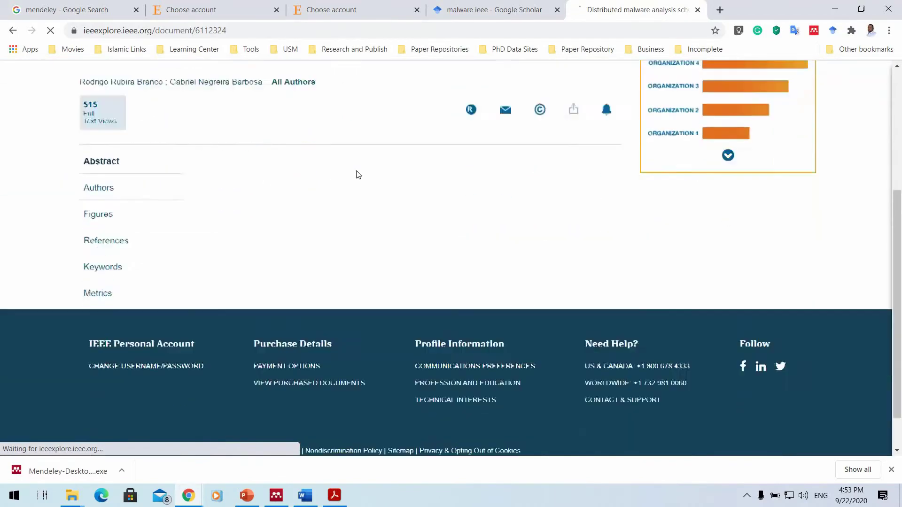
{"action": "scroll", "coordinate": [245, 272], "scroll_direction": "up", "scroll_amount": 2}
{"action": "scroll", "coordinate": [413, 253], "scroll_direction": "down", "scroll_amount": 4}
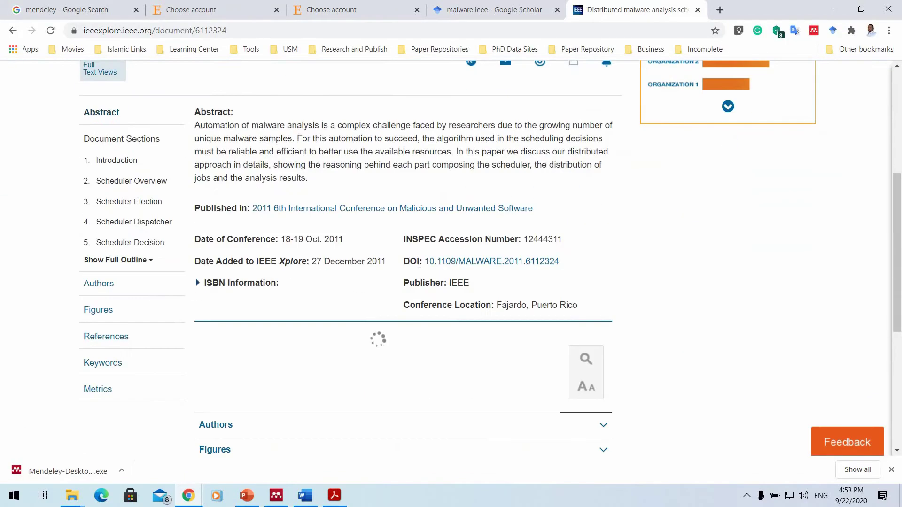
{"action": "left_click_drag", "start_coordinate": [564, 261], "coordinate": [556, 262]}
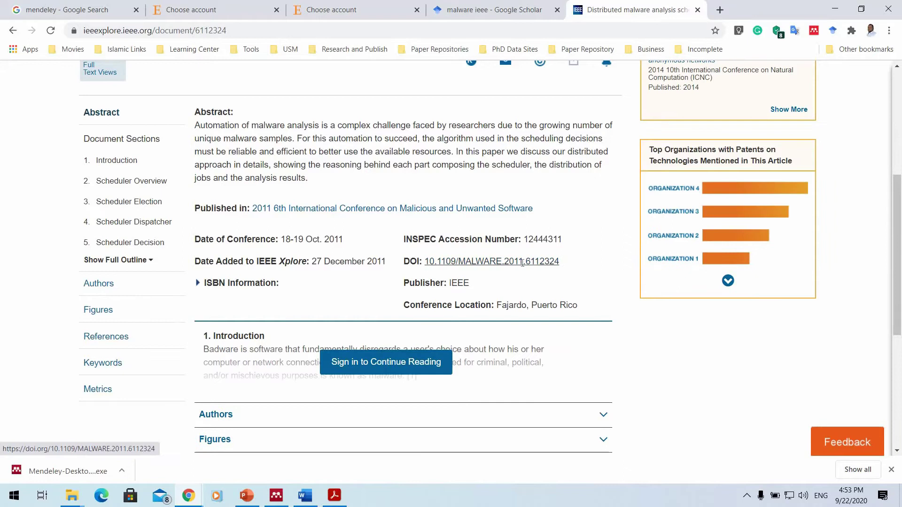
{"action": "left_click_drag", "start_coordinate": [439, 263], "coordinate": [428, 261]}
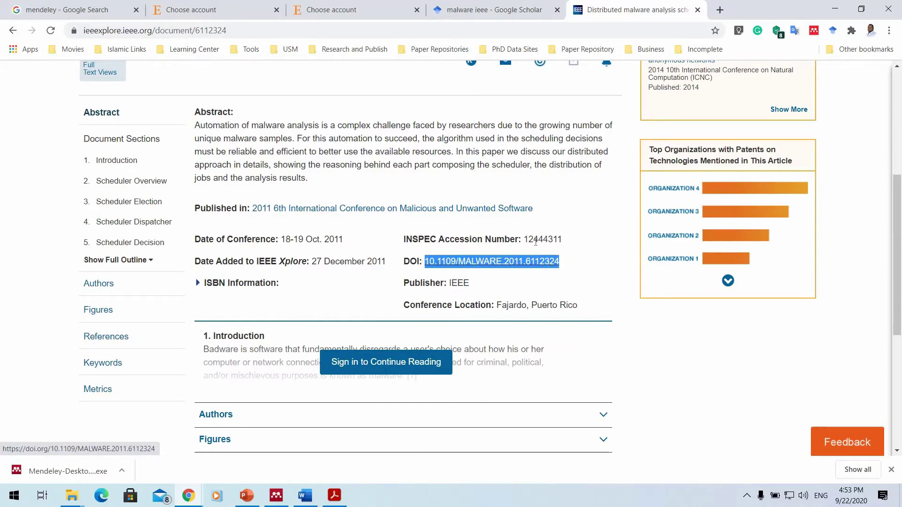
{"action": "left_click", "coordinate": [835, 10]}
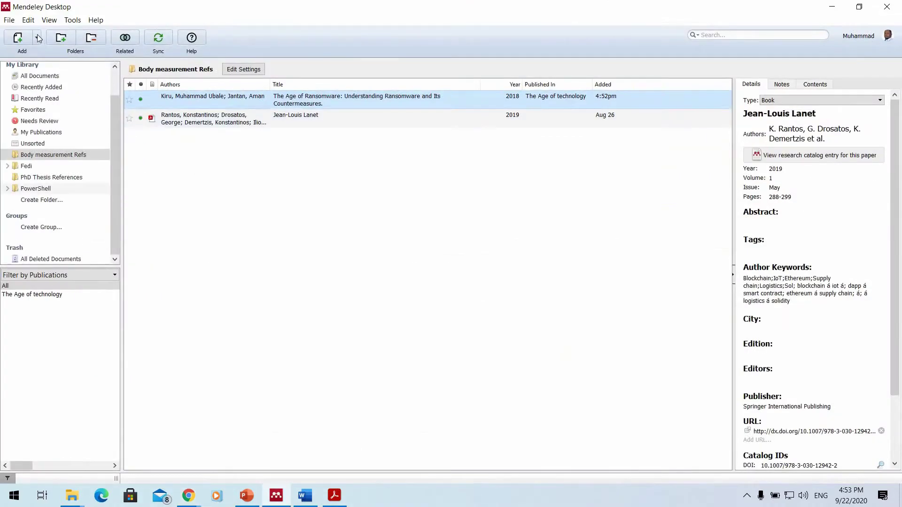
Start a new manual reference and look up its details from the pasted IEEE DOI.
{"action": "left_click", "coordinate": [38, 50]}
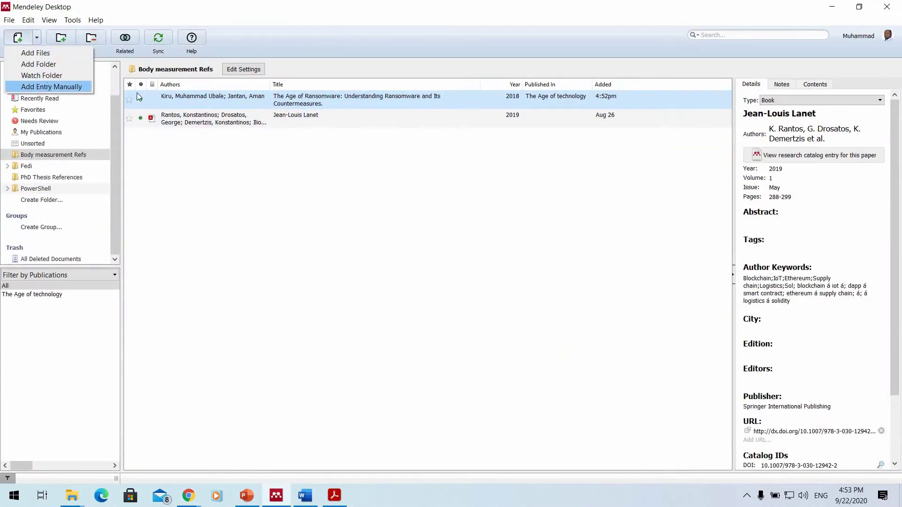
{"action": "left_click", "coordinate": [47, 87]}
{"action": "scroll", "coordinate": [469, 184], "scroll_direction": "down", "scroll_amount": 5}
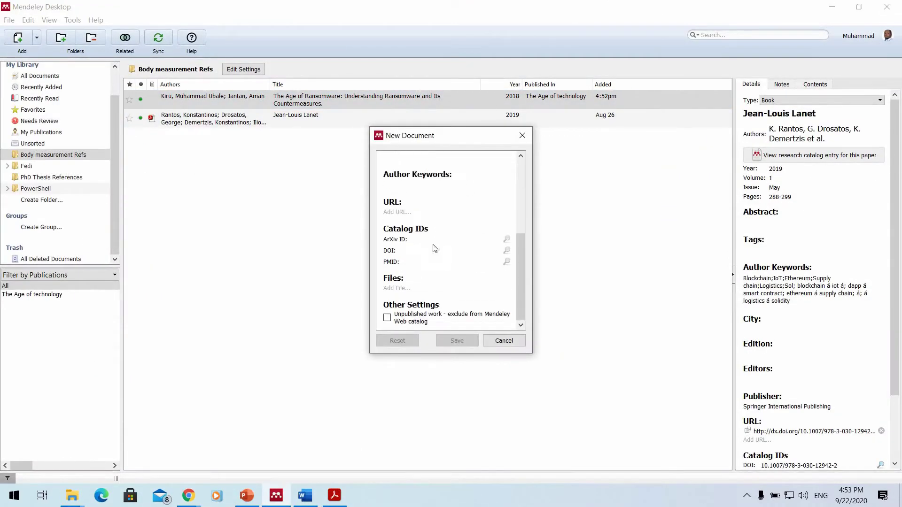
{"action": "left_click", "coordinate": [431, 250]}
{"action": "key", "text": "ctrl+v"}
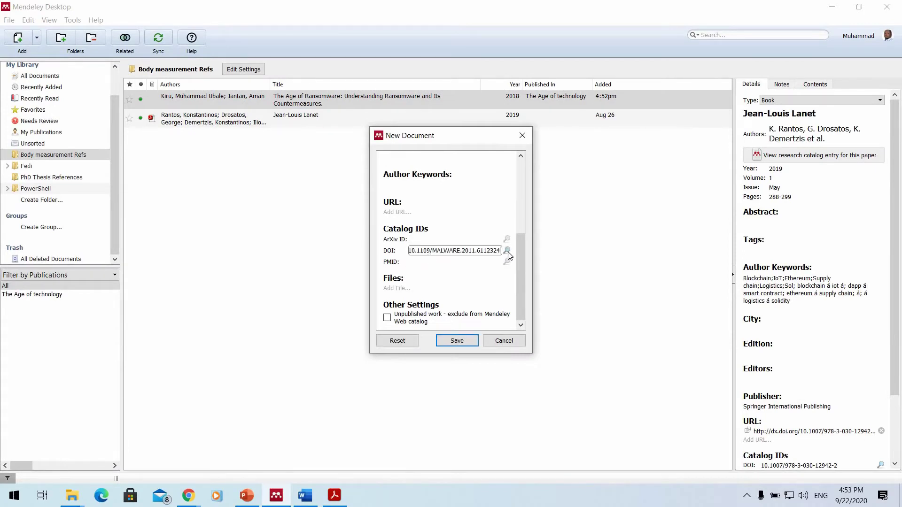
{"action": "left_click", "coordinate": [507, 251]}
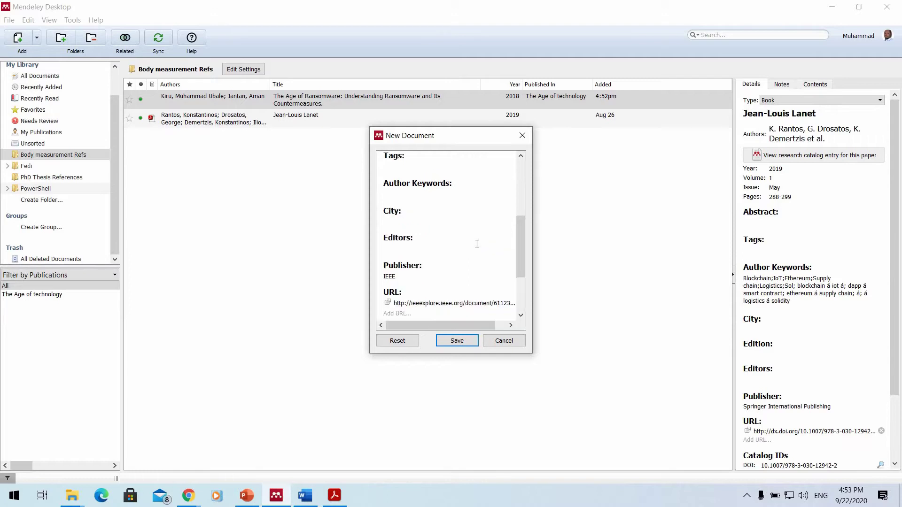
Check the retrieved details against the IEEE page and save the Distributed malware analysis scheduling paper.
{"action": "scroll", "coordinate": [474, 207], "scroll_direction": "up", "scroll_amount": 5}
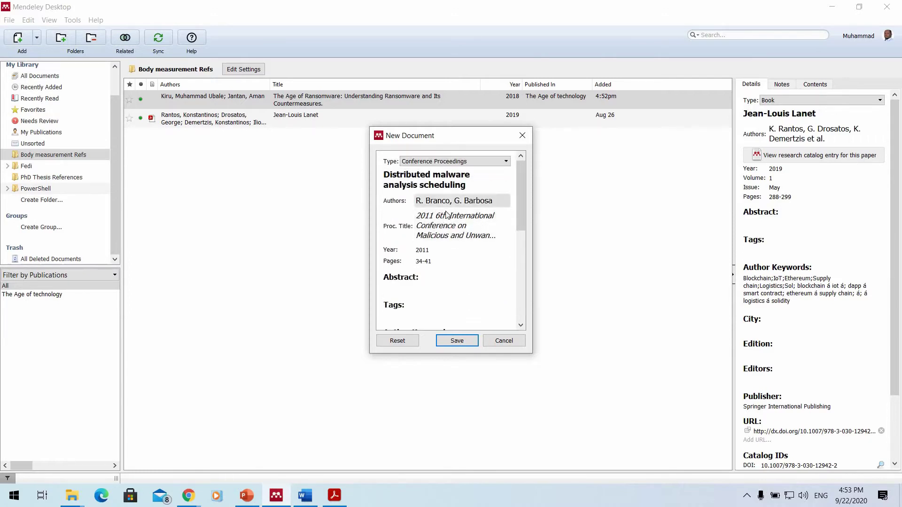
{"action": "scroll", "coordinate": [446, 207], "scroll_direction": "down", "scroll_amount": 6}
{"action": "scroll", "coordinate": [442, 191], "scroll_direction": "up", "scroll_amount": 1}
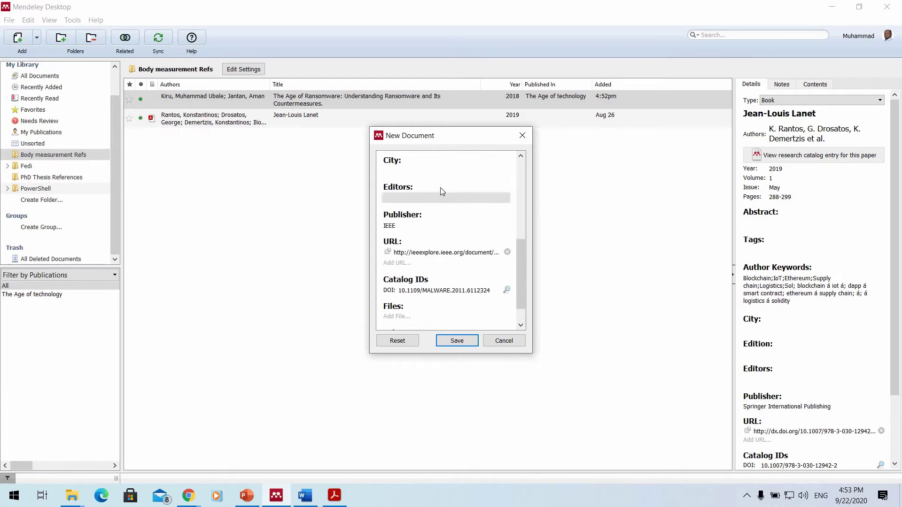
{"action": "scroll", "coordinate": [441, 191], "scroll_direction": "up", "scroll_amount": 5}
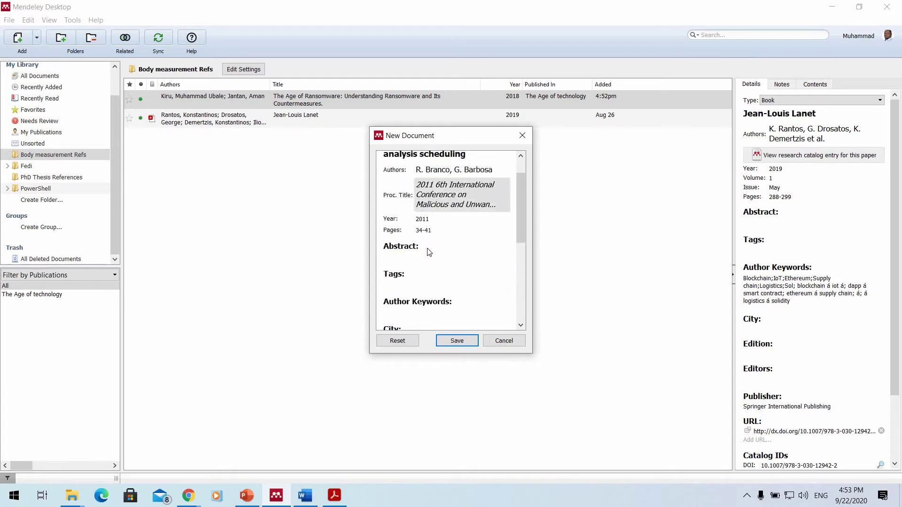
{"action": "scroll", "coordinate": [435, 220], "scroll_direction": "down", "scroll_amount": 1}
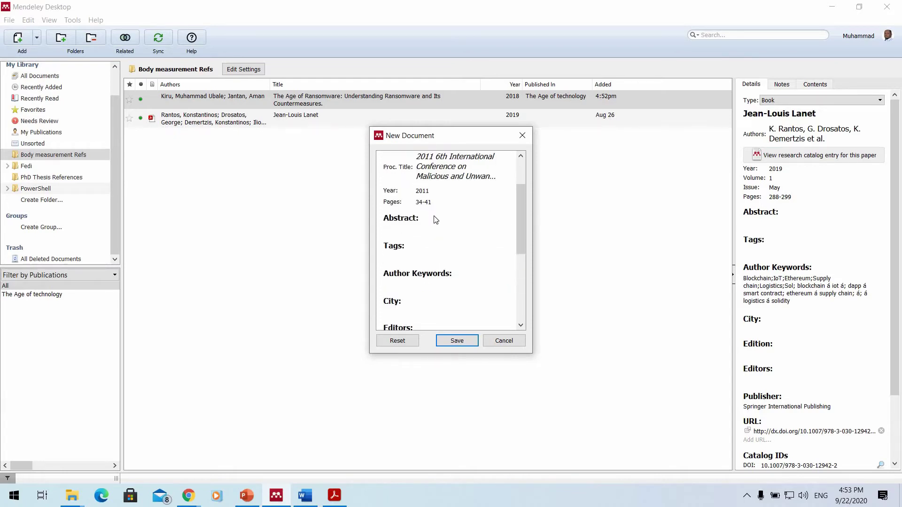
{"action": "scroll", "coordinate": [437, 221], "scroll_direction": "down", "scroll_amount": 1}
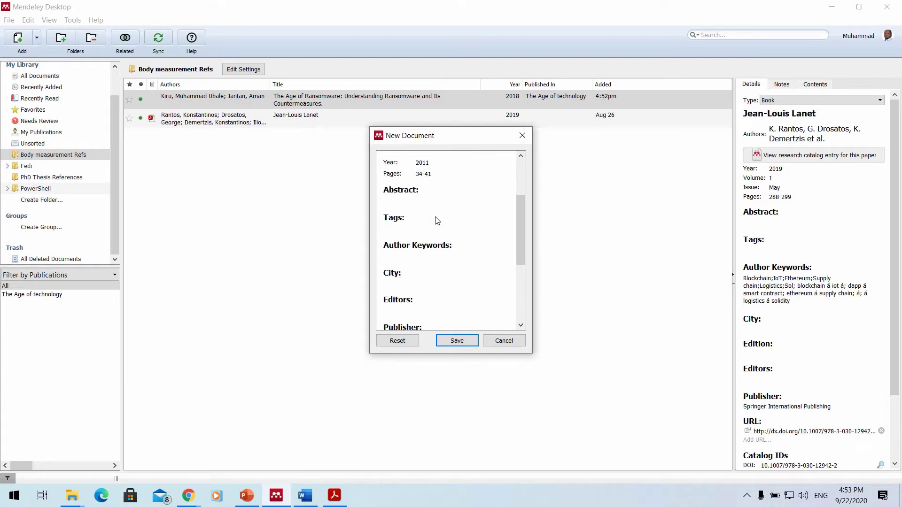
{"action": "scroll", "coordinate": [436, 220], "scroll_direction": "down", "scroll_amount": 5}
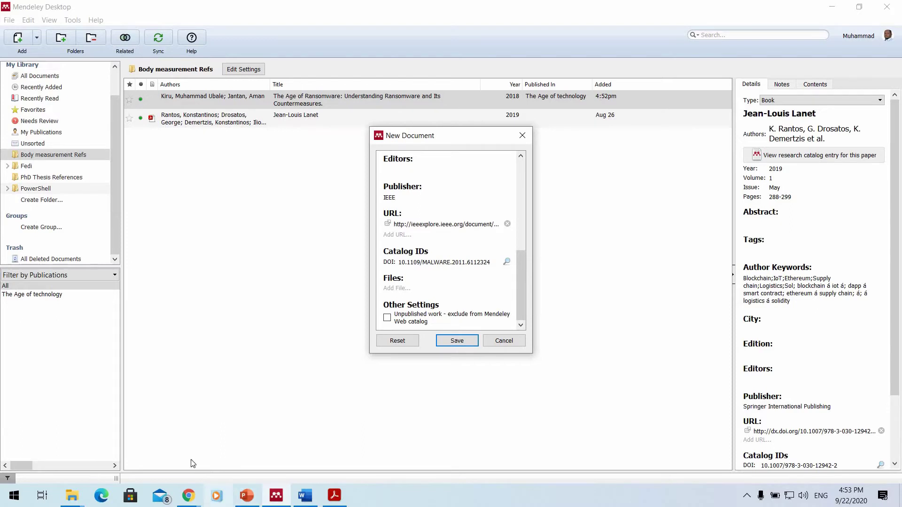
{"action": "left_click", "coordinate": [188, 495]}
{"action": "left_click", "coordinate": [165, 443]}
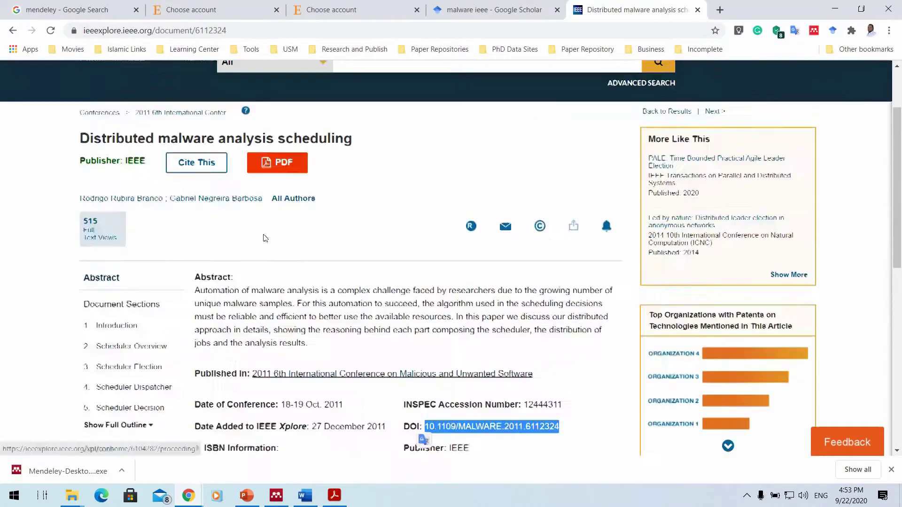
{"action": "scroll", "coordinate": [465, 248], "scroll_direction": "down", "scroll_amount": 4}
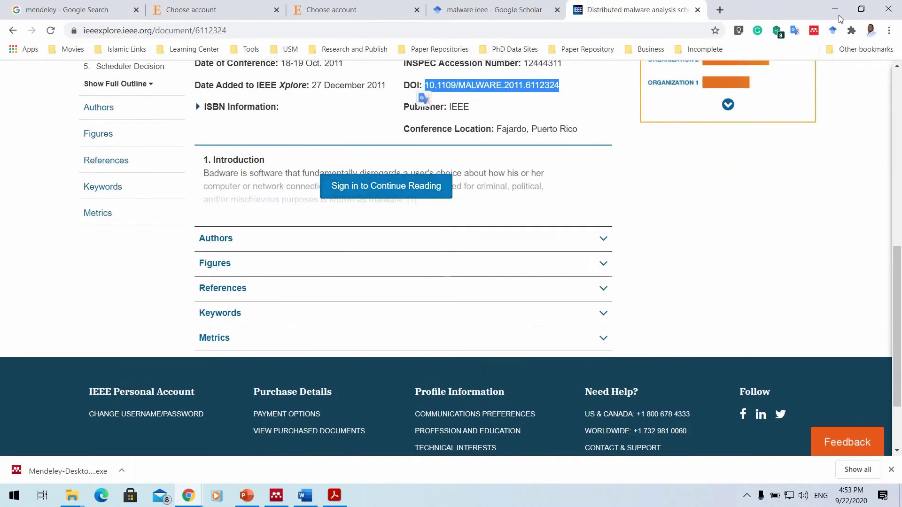
{"action": "key", "text": "alt+Tab"}
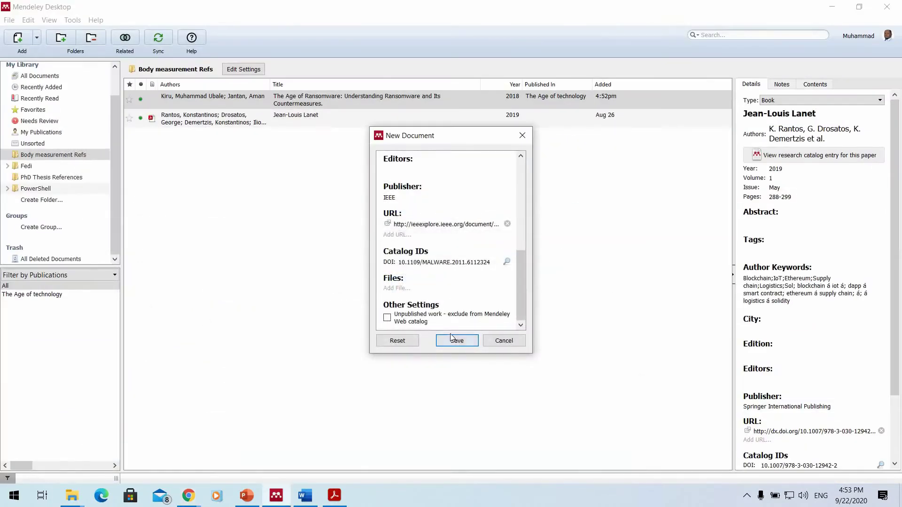
{"action": "left_click", "coordinate": [451, 338]}
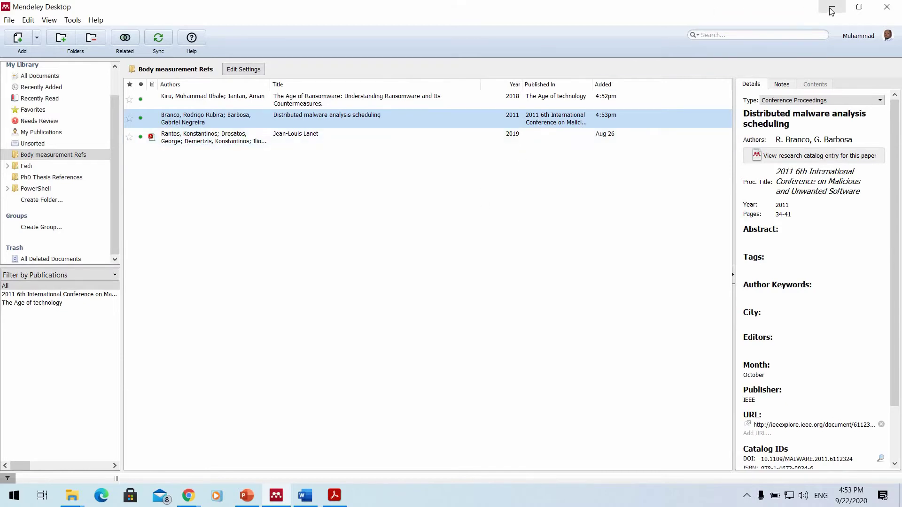
Minimize Mendeley and bring the IEEE article page back up in Chrome.
{"action": "left_click", "coordinate": [277, 495]}
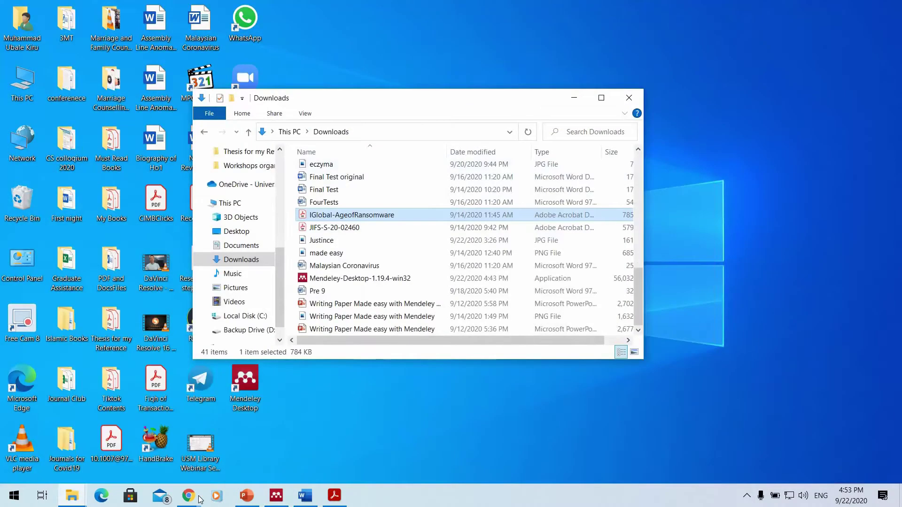
{"action": "mouse_move", "coordinate": [188, 495]}
{"action": "left_click", "coordinate": [175, 439]}
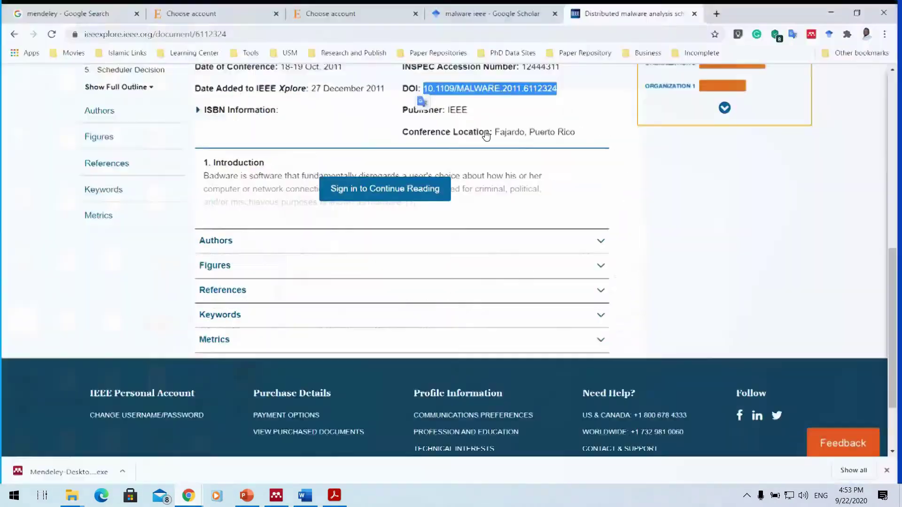
From the Google Scholar results, open the Static analysis of executables paper on IEEE Xplore.
{"action": "scroll", "coordinate": [479, 188], "scroll_direction": "up", "scroll_amount": 4}
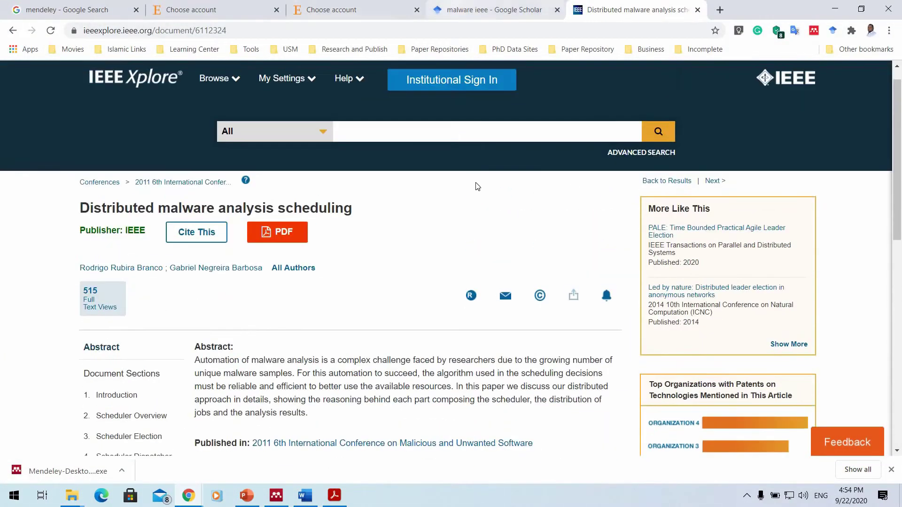
{"action": "key", "text": "ctrl+shift+Tab"}
{"action": "scroll", "coordinate": [578, 153], "scroll_direction": "up", "scroll_amount": 6}
{"action": "scroll", "coordinate": [578, 153], "scroll_direction": "up", "scroll_amount": 5}
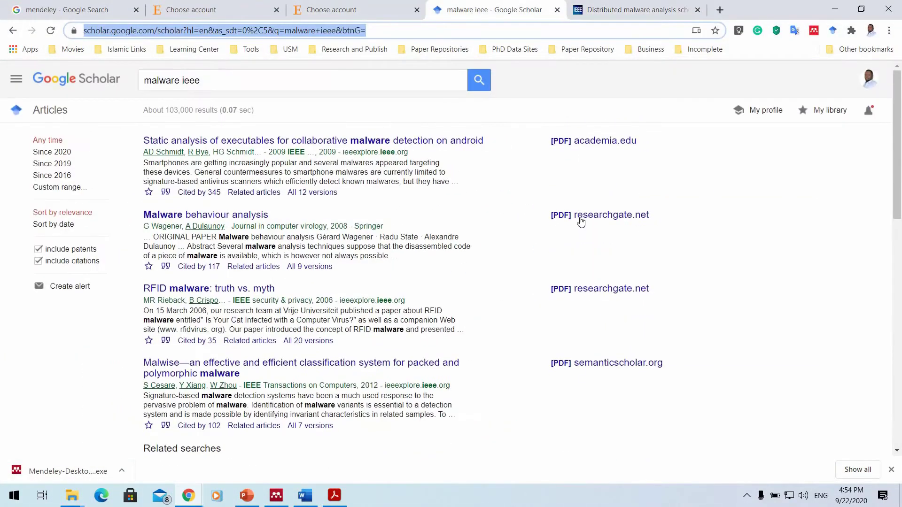
{"action": "left_click", "coordinate": [373, 143]}
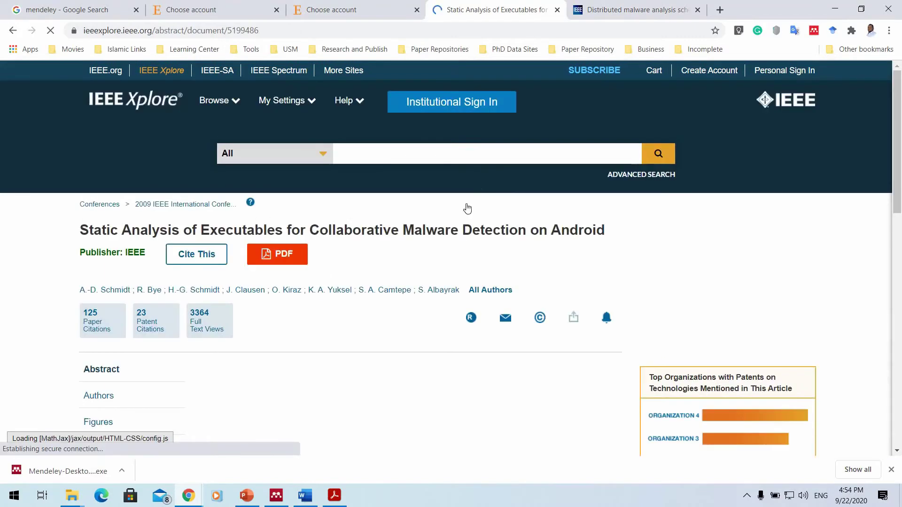
{"action": "scroll", "coordinate": [412, 240], "scroll_direction": "down", "scroll_amount": 2}
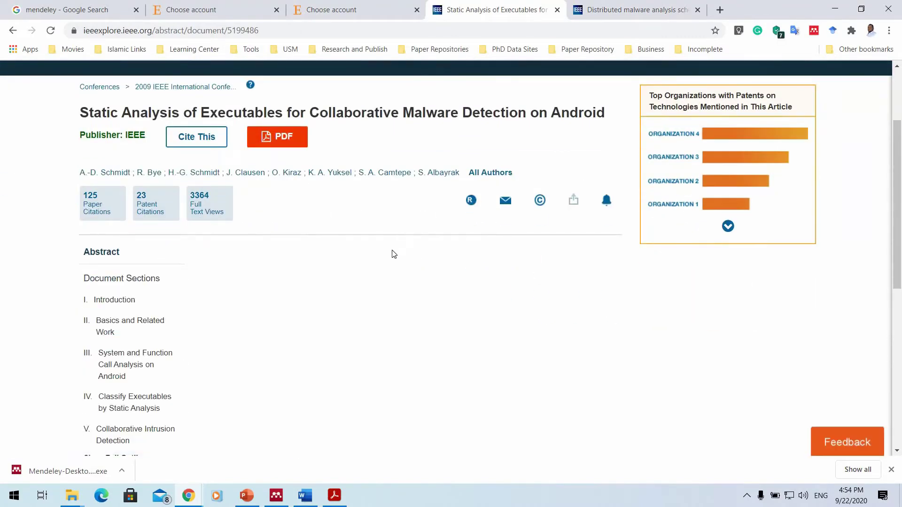
{"action": "scroll", "coordinate": [402, 235], "scroll_direction": "down", "scroll_amount": 2}
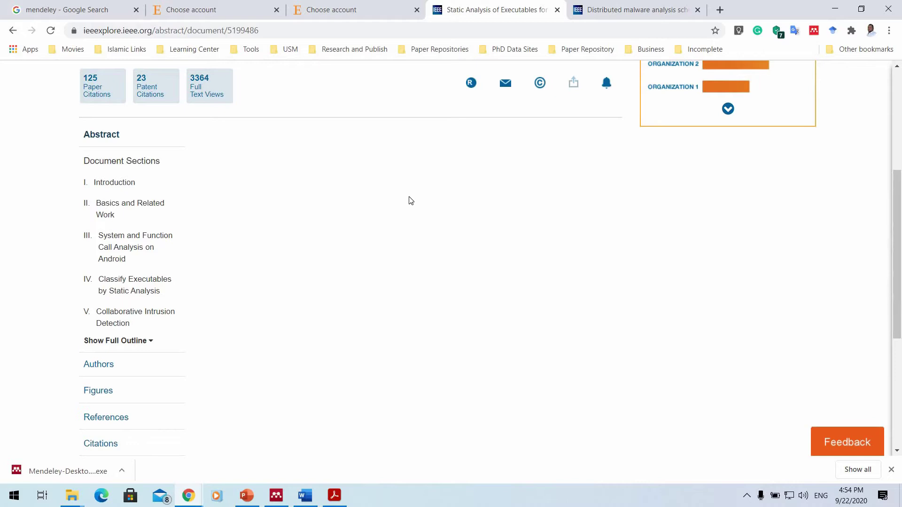
{"action": "scroll", "coordinate": [411, 200], "scroll_direction": "up", "scroll_amount": 2}
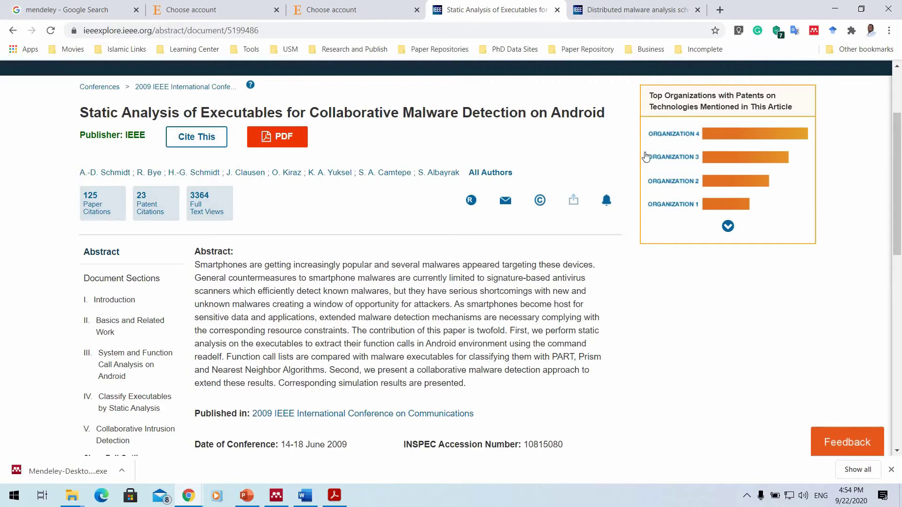
Sign in to the Mendeley Web Importer with the first listed account, skipping the profile questions.
{"action": "left_click", "coordinate": [815, 31]}
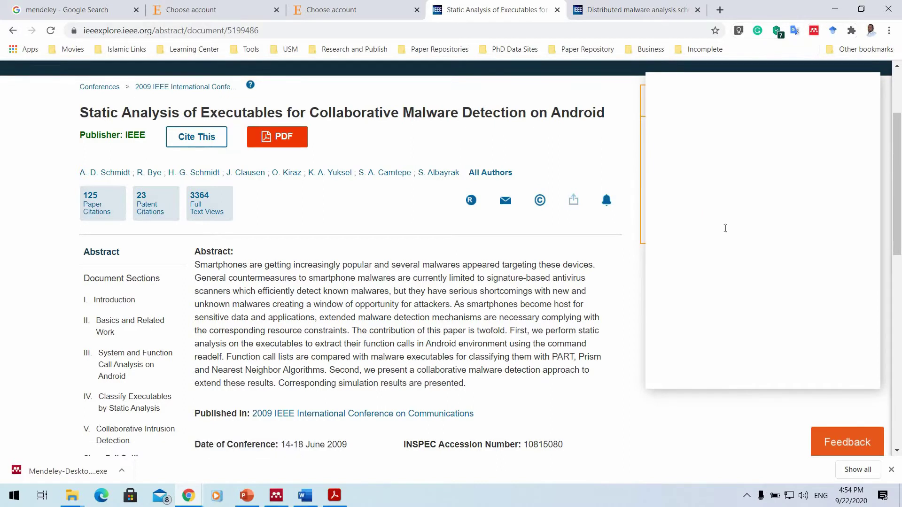
{"action": "scroll", "coordinate": [663, 247], "scroll_direction": "down", "scroll_amount": 2}
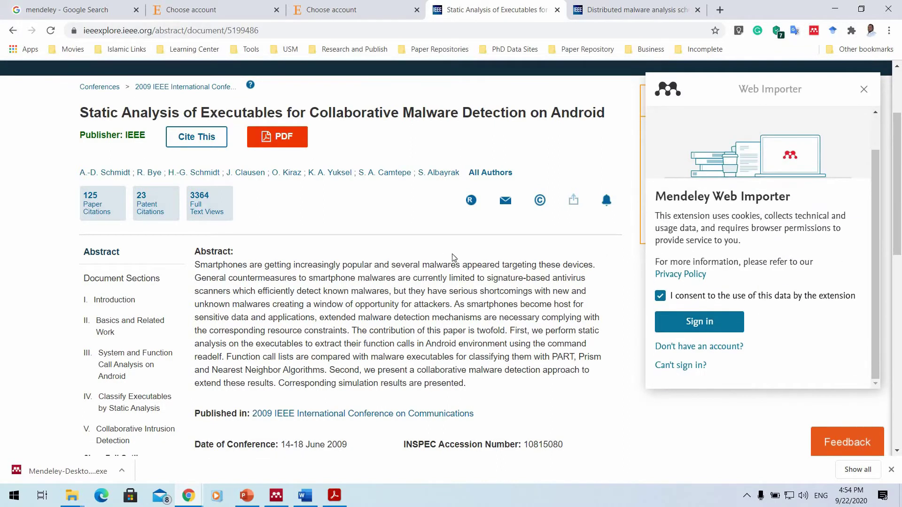
{"action": "left_click", "coordinate": [703, 323]}
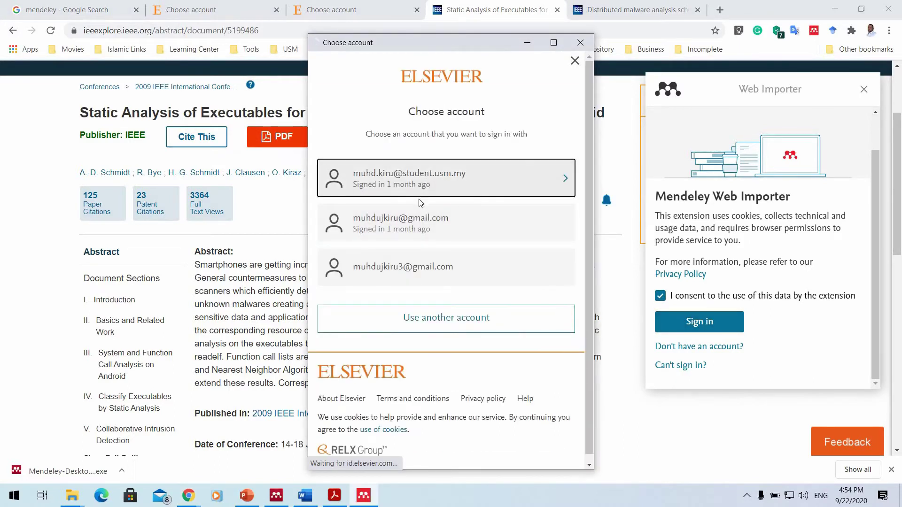
{"action": "left_click", "coordinate": [421, 195]}
{"action": "left_click", "coordinate": [423, 309]}
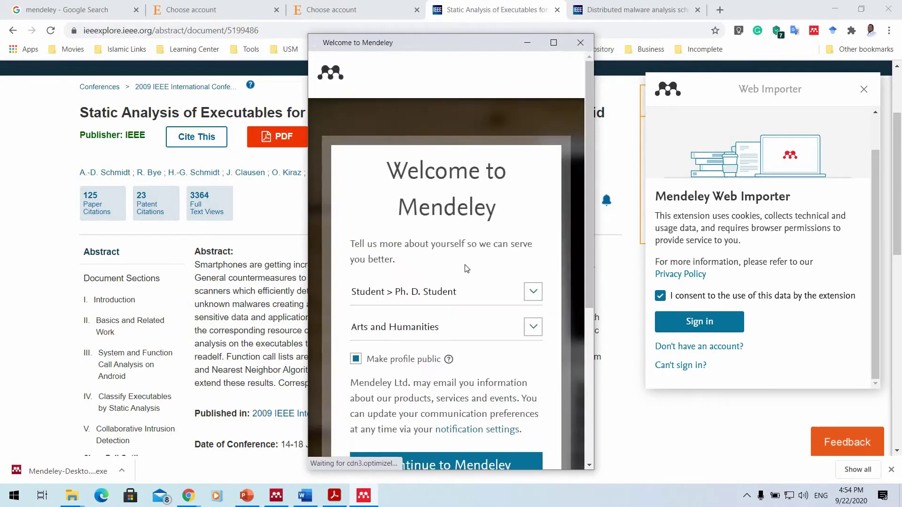
{"action": "scroll", "coordinate": [467, 230], "scroll_direction": "down", "scroll_amount": 5}
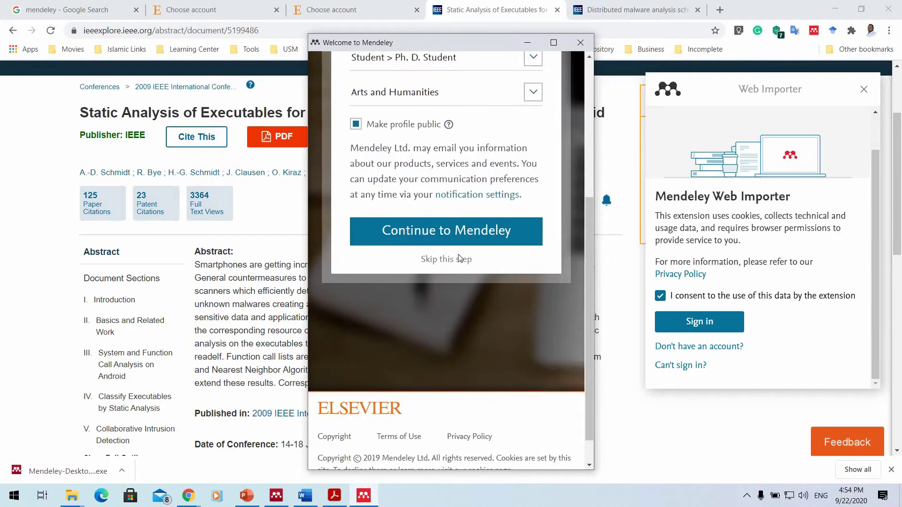
{"action": "left_click", "coordinate": [455, 260]}
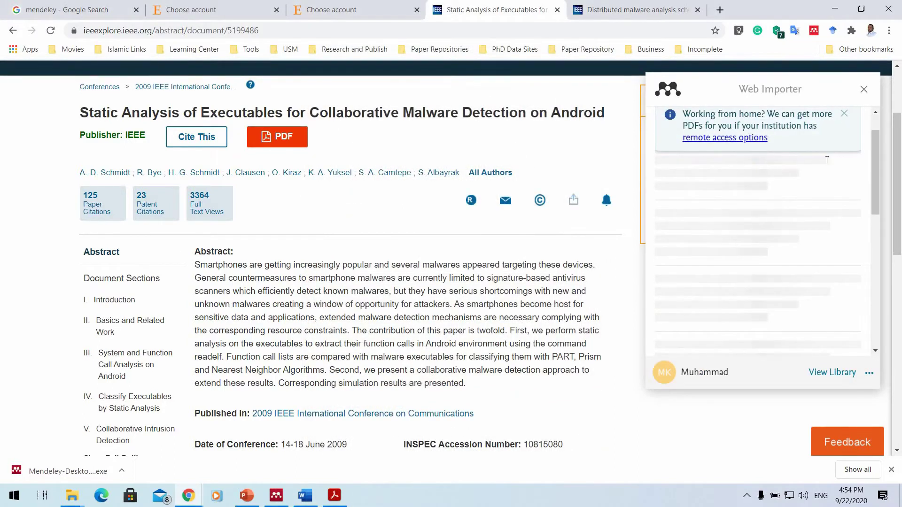
Review the detected references and dismiss the Working from home notice.
{"action": "scroll", "coordinate": [456, 276], "scroll_direction": "up", "scroll_amount": 3}
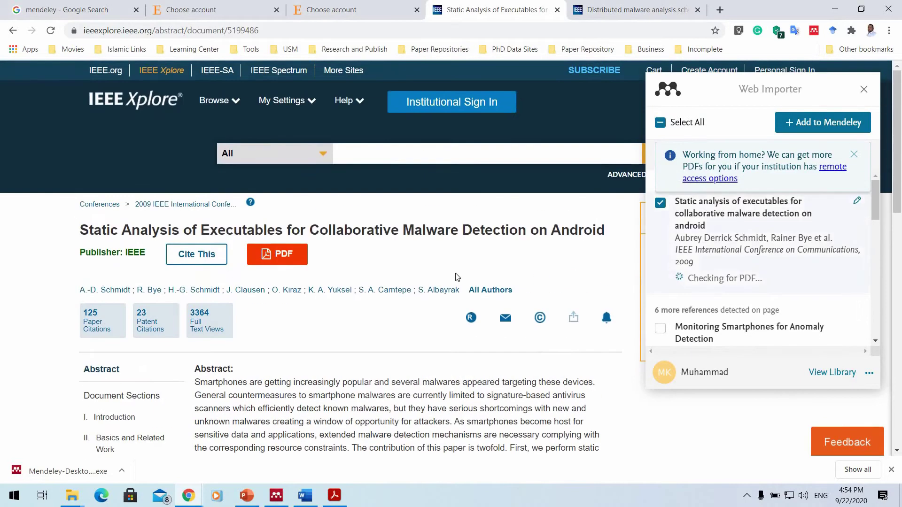
{"action": "scroll", "coordinate": [706, 227], "scroll_direction": "up", "scroll_amount": 2}
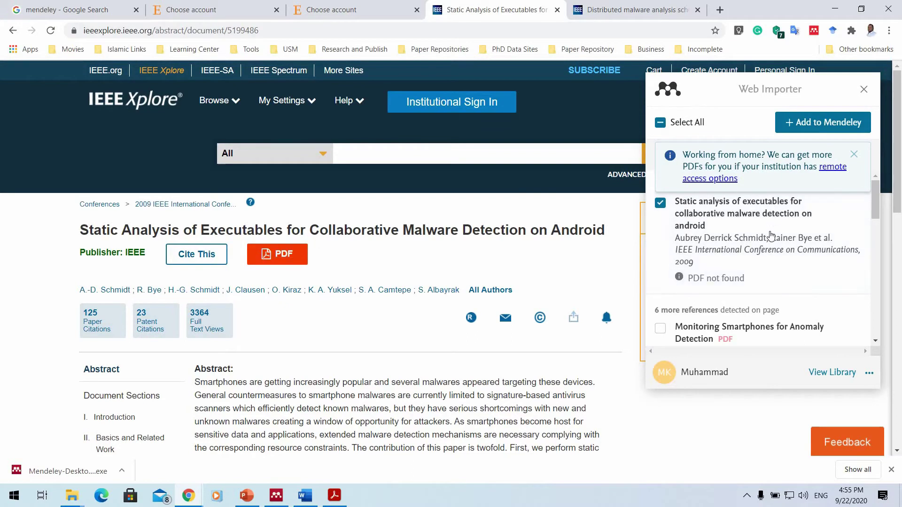
{"action": "scroll", "coordinate": [770, 234], "scroll_direction": "down", "scroll_amount": 3}
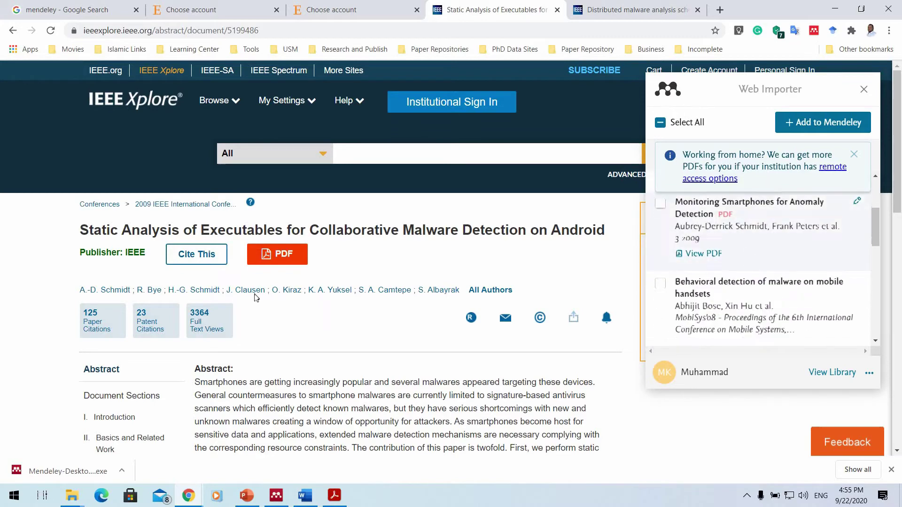
{"action": "scroll", "coordinate": [454, 221], "scroll_direction": "down", "scroll_amount": 8}
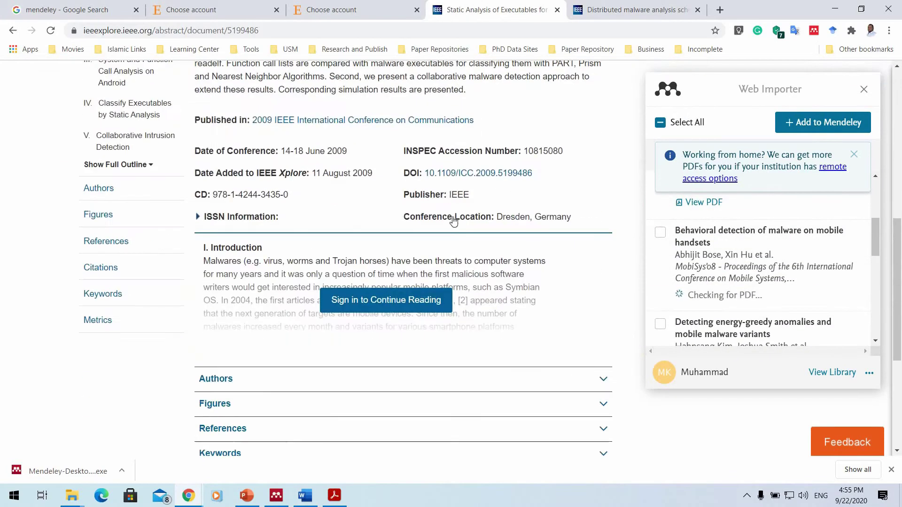
{"action": "scroll", "coordinate": [479, 205], "scroll_direction": "down", "scroll_amount": 5}
{"action": "scroll", "coordinate": [479, 205], "scroll_direction": "up", "scroll_amount": 15}
{"action": "scroll", "coordinate": [856, 160], "scroll_direction": "up", "scroll_amount": 5}
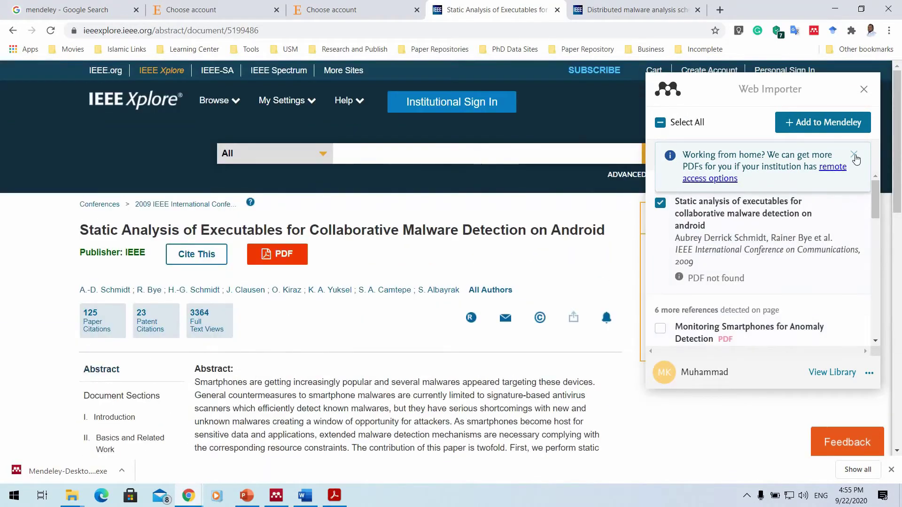
{"action": "left_click", "coordinate": [853, 155]}
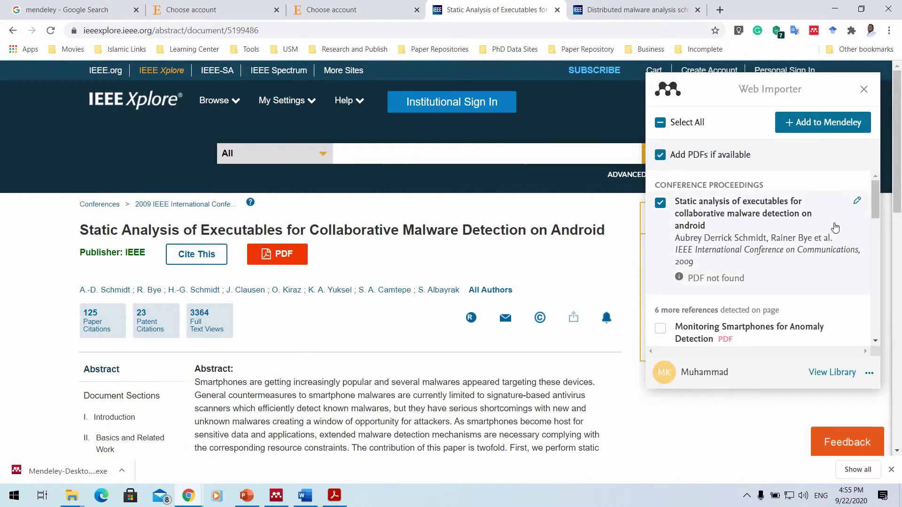
Open the Static analysis paper's editable details in the Web Importer.
{"action": "left_click", "coordinate": [835, 228]}
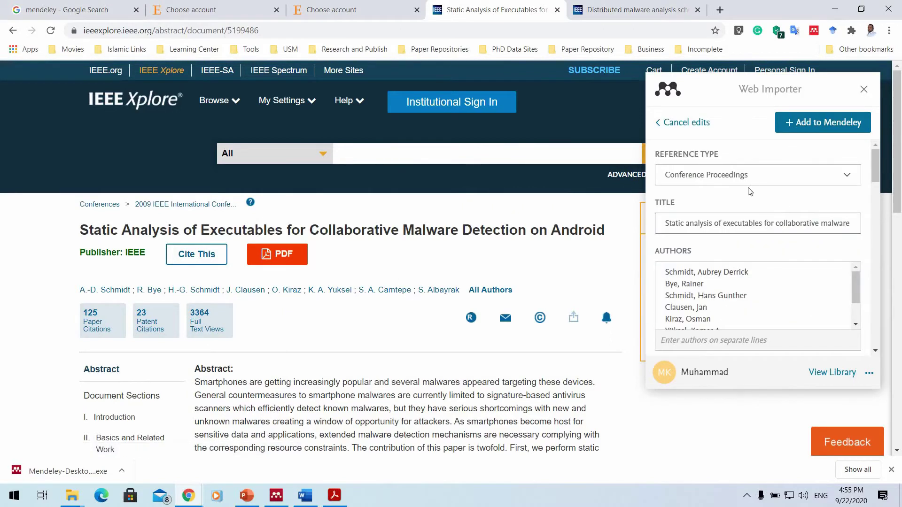
{"action": "scroll", "coordinate": [719, 202], "scroll_direction": "down", "scroll_amount": 8}
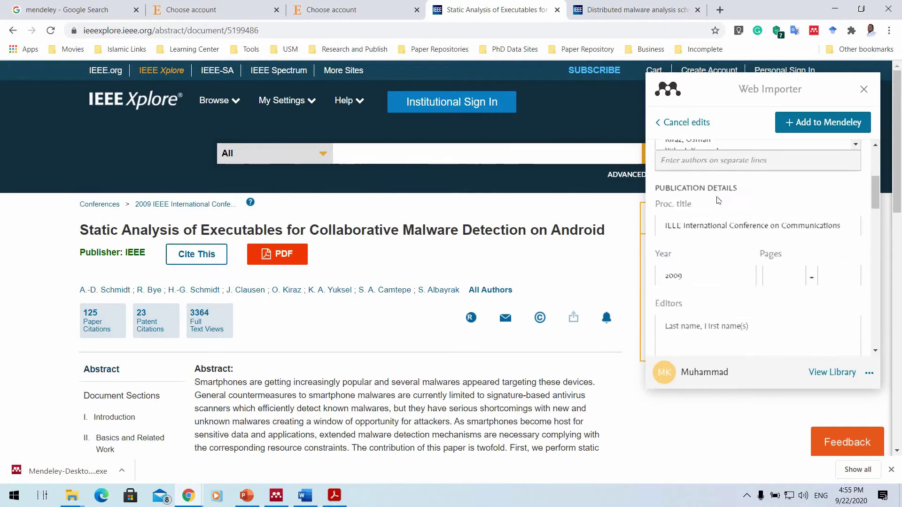
{"action": "scroll", "coordinate": [722, 218], "scroll_direction": "down", "scroll_amount": 5}
{"action": "scroll", "coordinate": [723, 209], "scroll_direction": "up", "scroll_amount": 4}
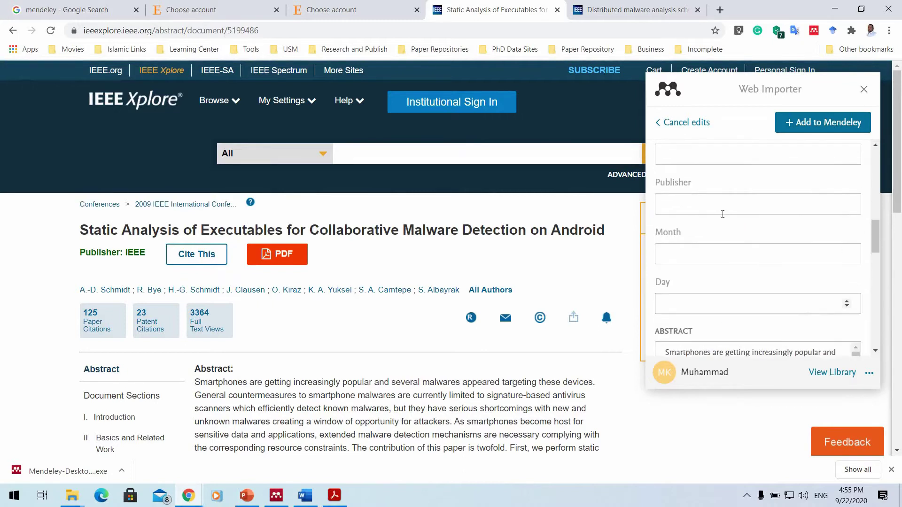
{"action": "scroll", "coordinate": [722, 209], "scroll_direction": "up", "scroll_amount": 5}
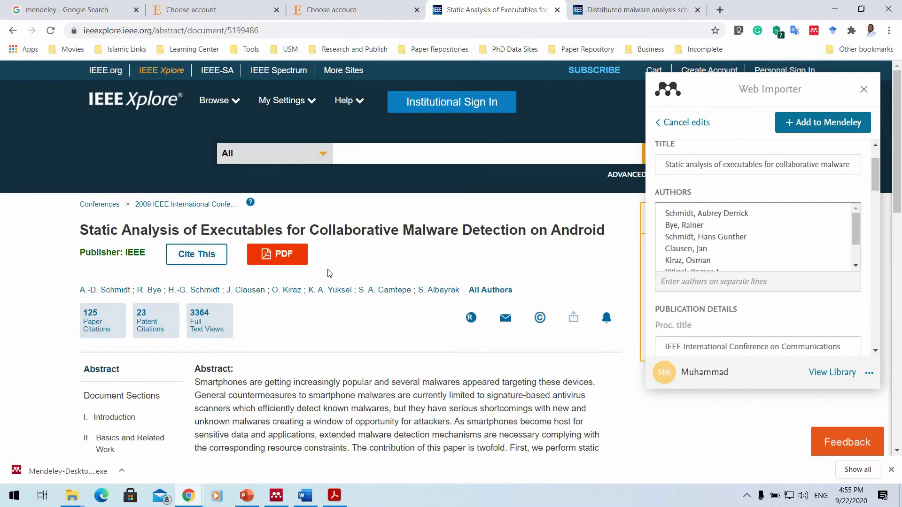
{"action": "scroll", "coordinate": [703, 205], "scroll_direction": "down", "scroll_amount": 2}
{"action": "scroll", "coordinate": [704, 201], "scroll_direction": "down", "scroll_amount": 3}
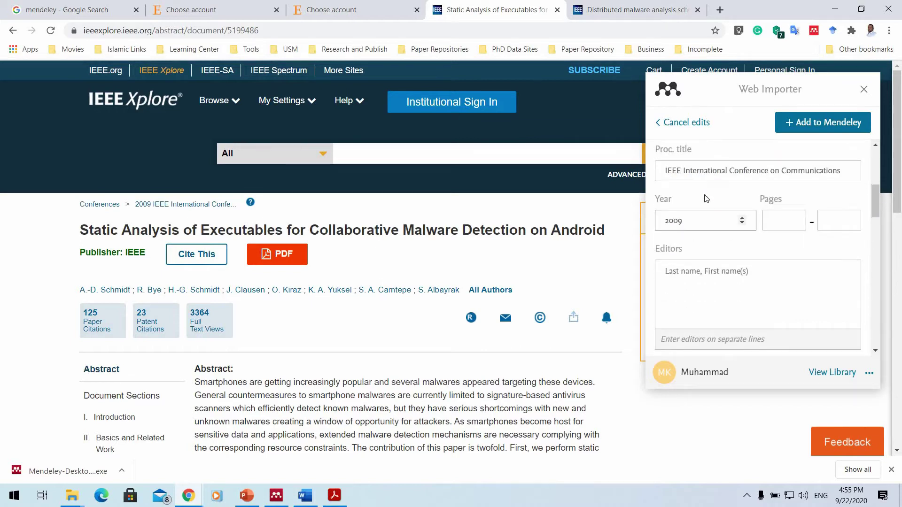
{"action": "scroll", "coordinate": [704, 198], "scroll_direction": "down", "scroll_amount": 3}
Set City to Germany, Publisher to IEEE, the publication month, and Day 23.
{"action": "left_click", "coordinate": [691, 211]}
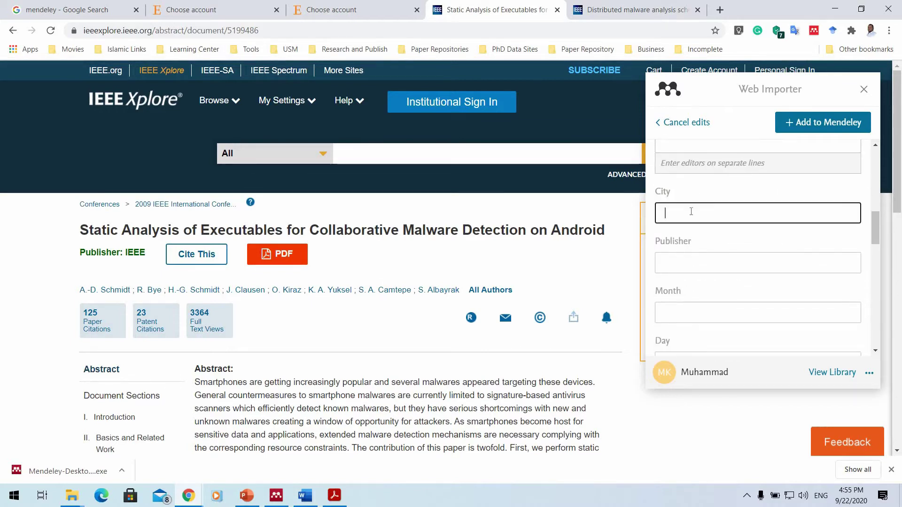
{"action": "scroll", "coordinate": [256, 306], "scroll_direction": "down", "scroll_amount": 5}
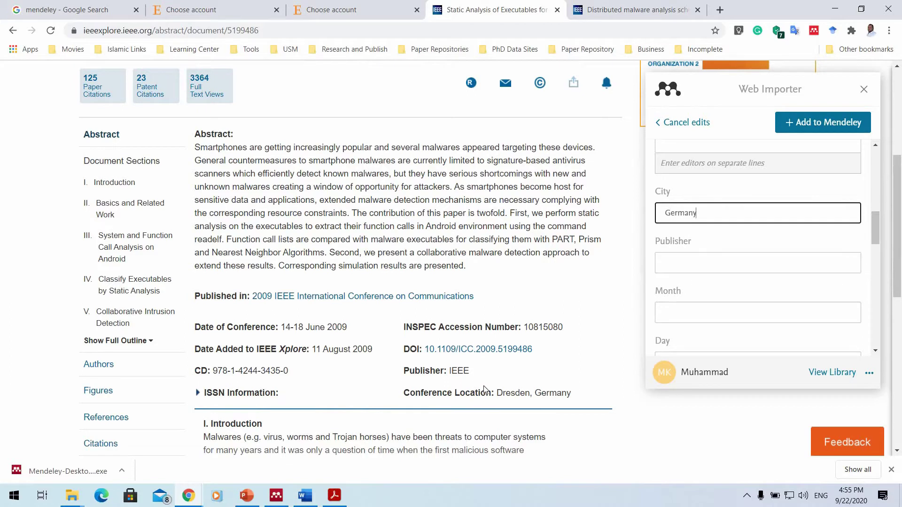
{"action": "scroll", "coordinate": [839, 314], "scroll_direction": "up", "scroll_amount": 10}
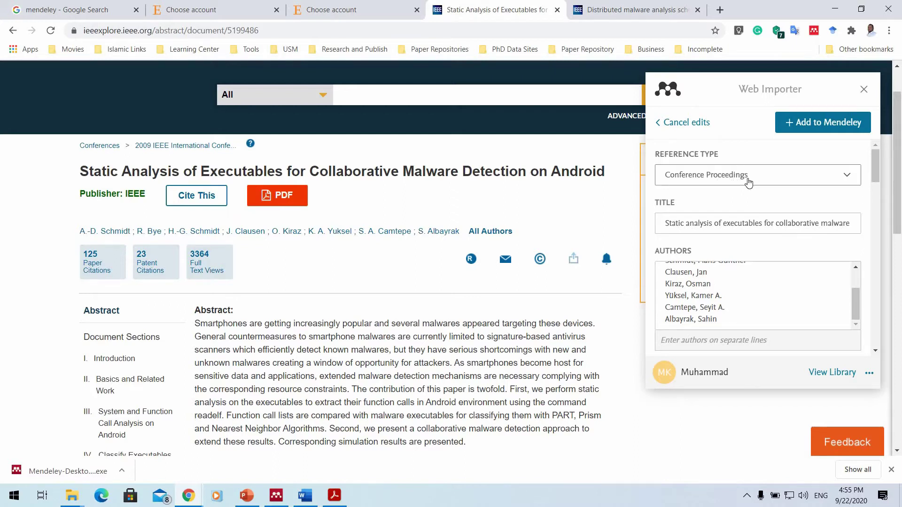
{"action": "scroll", "coordinate": [716, 209], "scroll_direction": "down", "scroll_amount": 6}
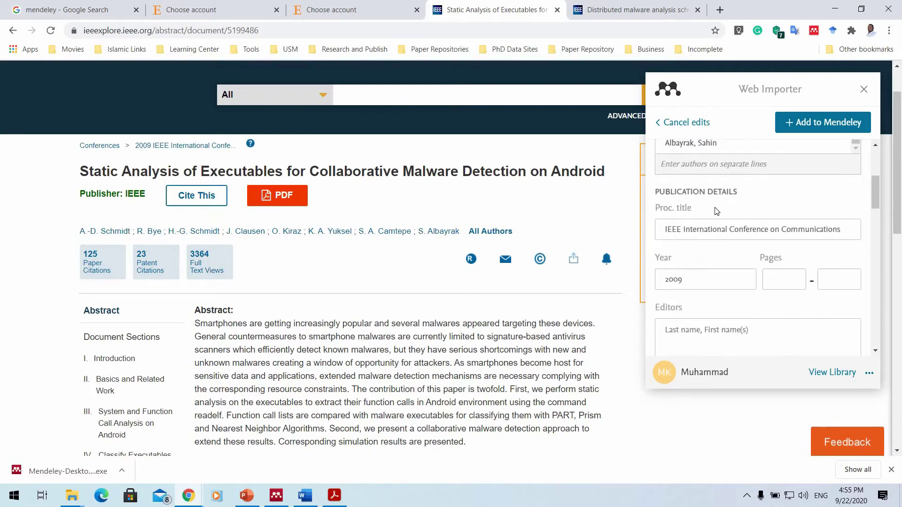
{"action": "scroll", "coordinate": [715, 211], "scroll_direction": "down", "scroll_amount": 3}
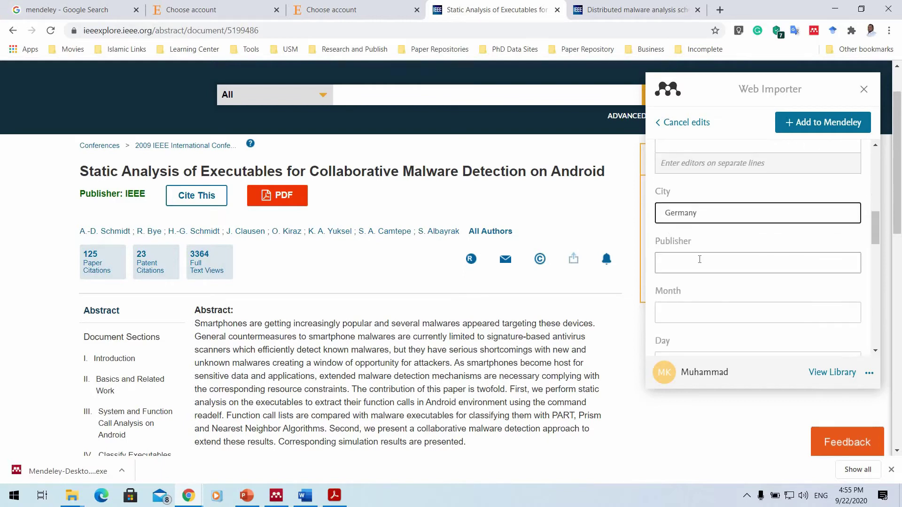
{"action": "left_click", "coordinate": [700, 261]}
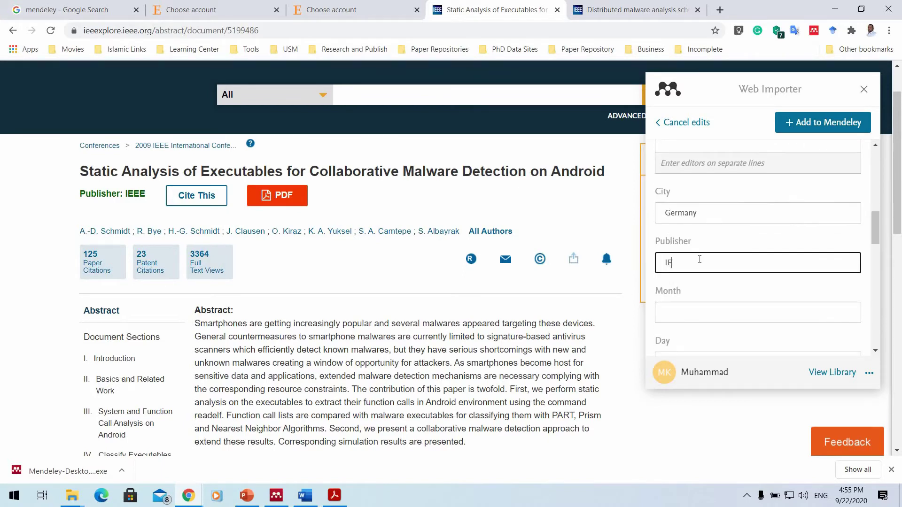
{"action": "scroll", "coordinate": [678, 196], "scroll_direction": "down", "scroll_amount": 3}
{"action": "left_click", "coordinate": [678, 195]}
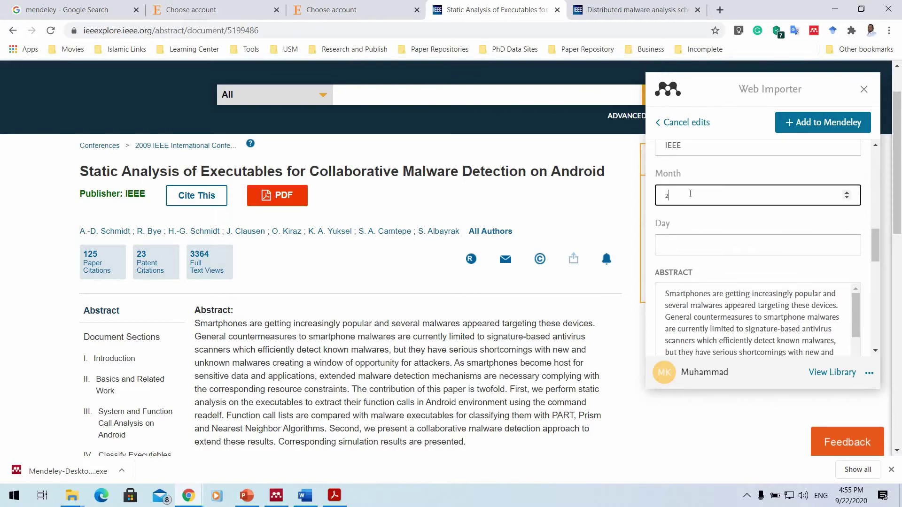
{"action": "left_click", "coordinate": [681, 243]}
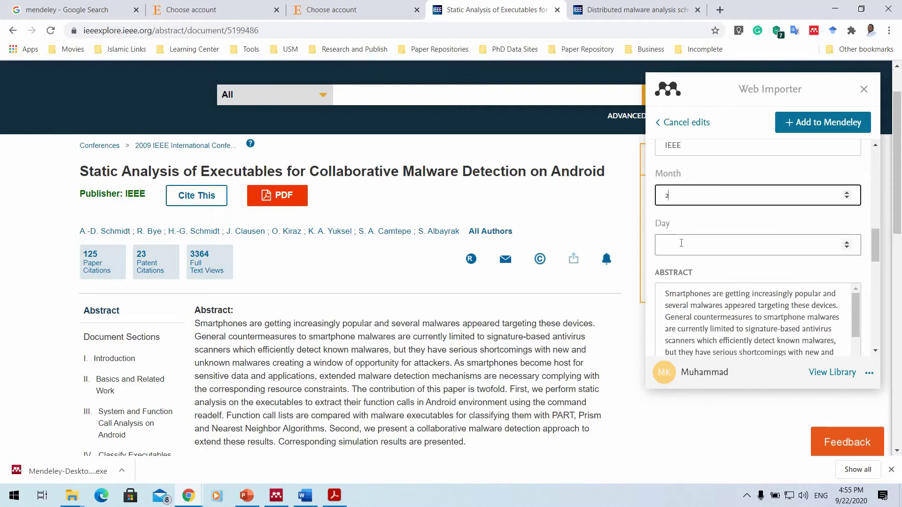
{"action": "type", "text": "23"}
{"action": "key", "text": "Tab"}
{"action": "key", "text": "Tab"}
{"action": "key", "text": "Tab"}
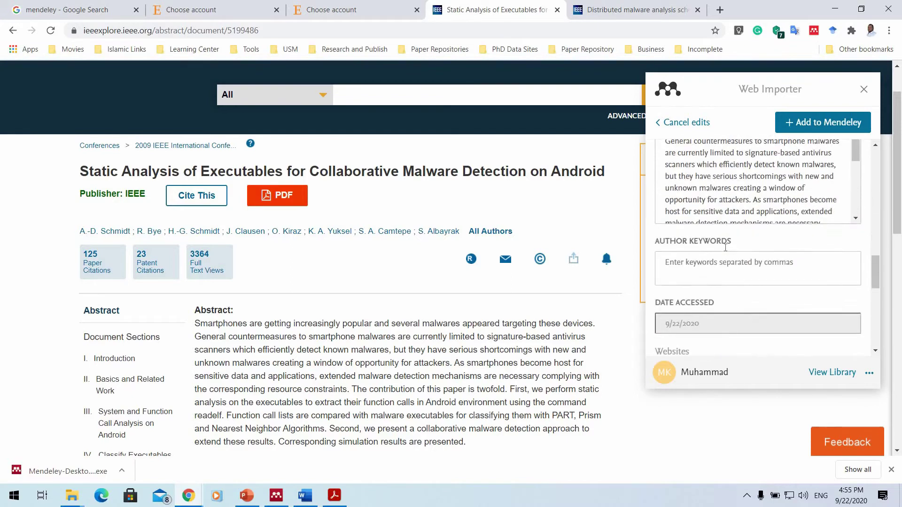
Paste the IEEE page's URL into the reference's Websites field.
{"action": "left_click", "coordinate": [358, 32]}
{"action": "key", "text": "ctrl+c"}
{"action": "left_click", "coordinate": [717, 220]}
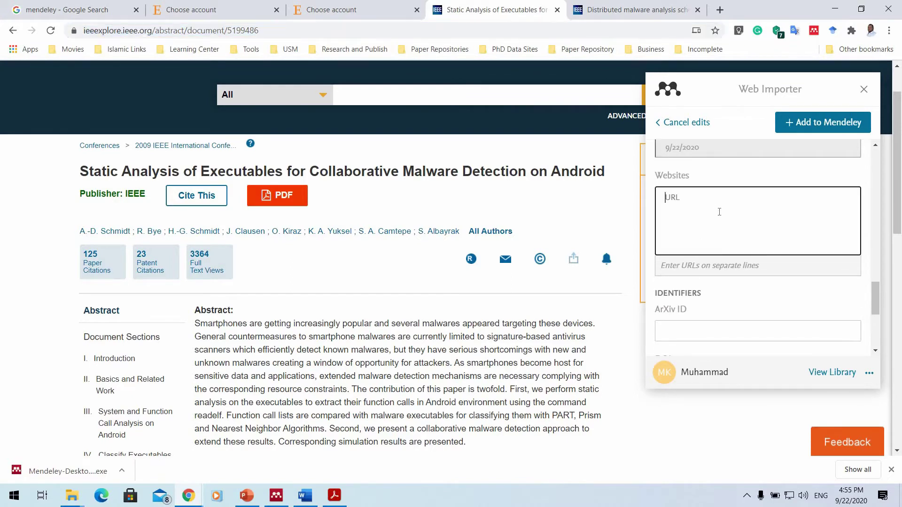
{"action": "key", "text": "ctrl+v"}
{"action": "scroll", "coordinate": [701, 264], "scroll_direction": "down", "scroll_amount": 1}
{"action": "scroll", "coordinate": [701, 264], "scroll_direction": "down", "scroll_amount": 1}
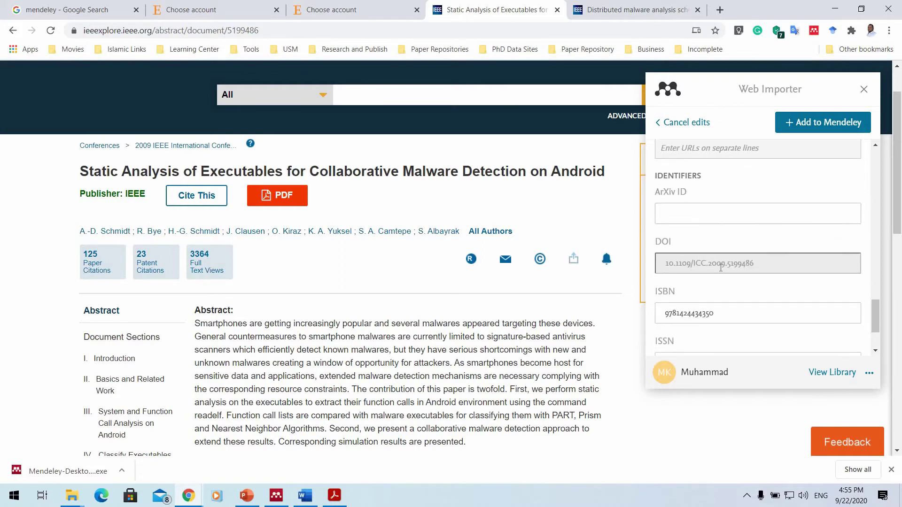
{"action": "scroll", "coordinate": [720, 272], "scroll_direction": "down", "scroll_amount": 4}
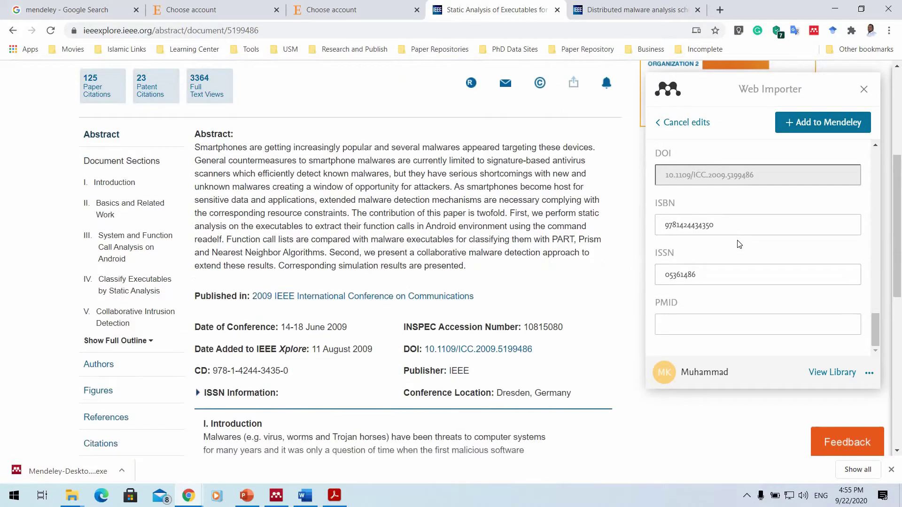
{"action": "scroll", "coordinate": [737, 240], "scroll_direction": "up", "scroll_amount": 3}
{"action": "scroll", "coordinate": [738, 240], "scroll_direction": "up", "scroll_amount": 10}
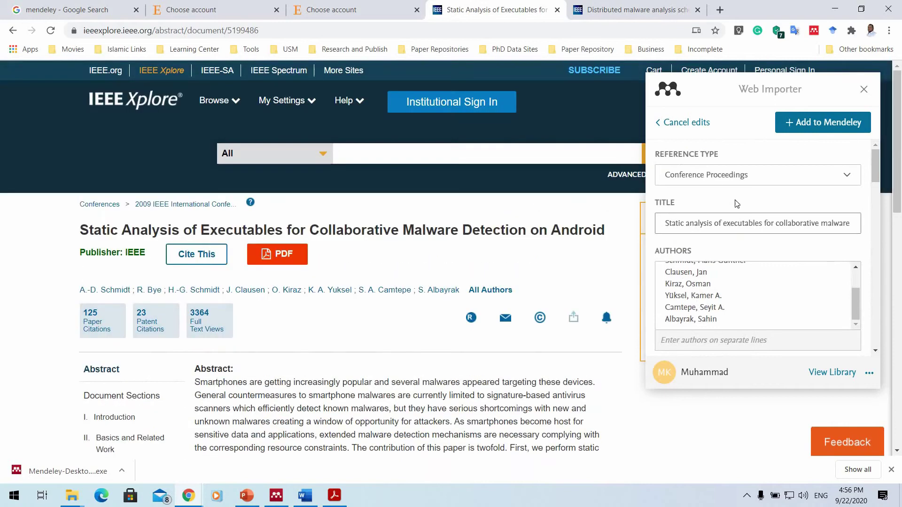
Add the edited Static analysis paper to Mendeley, close the importer, and return to Mendeley Desktop.
{"action": "left_click", "coordinate": [825, 125]}
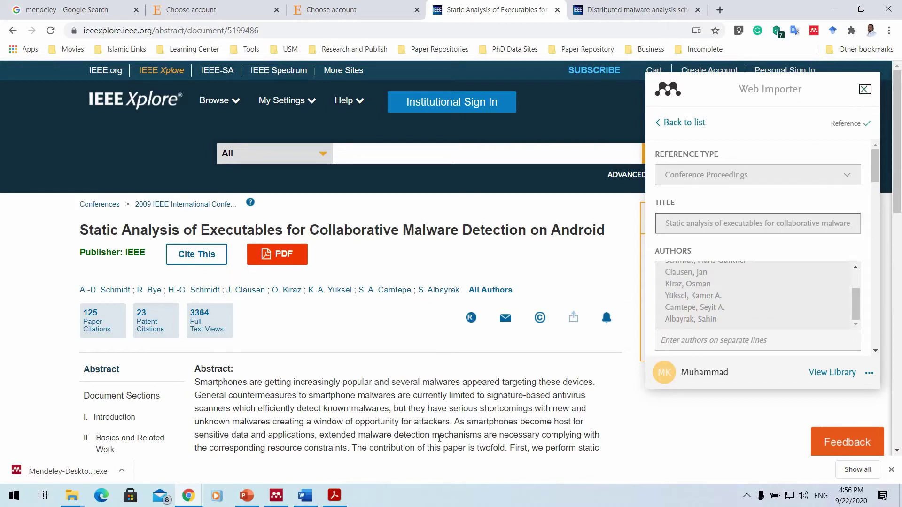
{"action": "left_click", "coordinate": [863, 89]}
{"action": "left_click", "coordinate": [282, 496]}
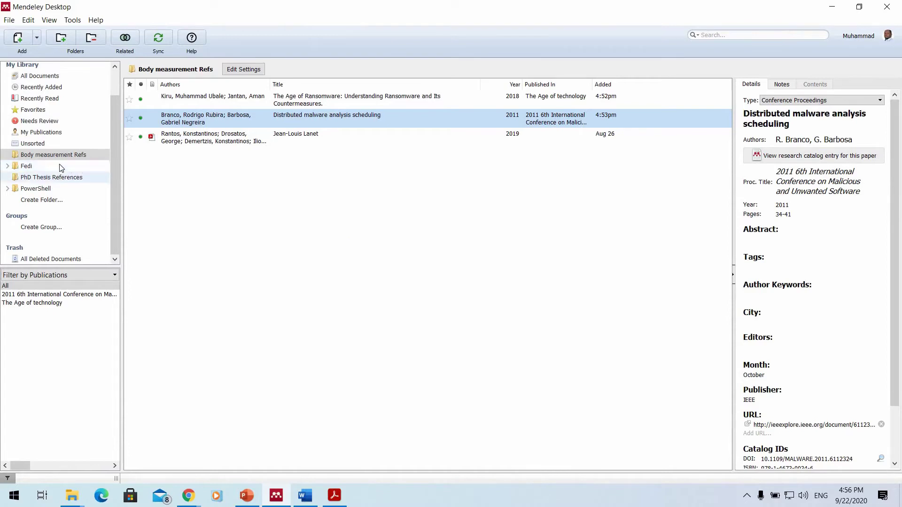
{"action": "scroll", "coordinate": [47, 183], "scroll_direction": "up", "scroll_amount": 2}
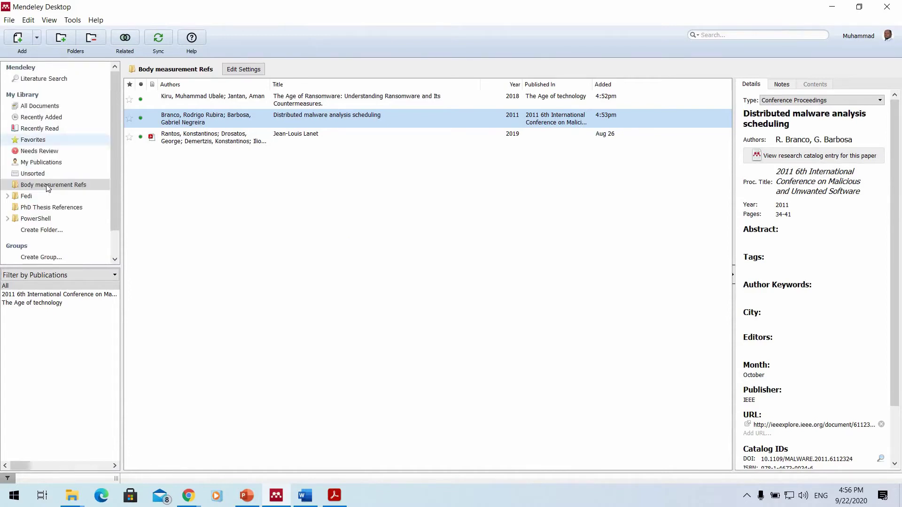
{"action": "left_click", "coordinate": [52, 209]}
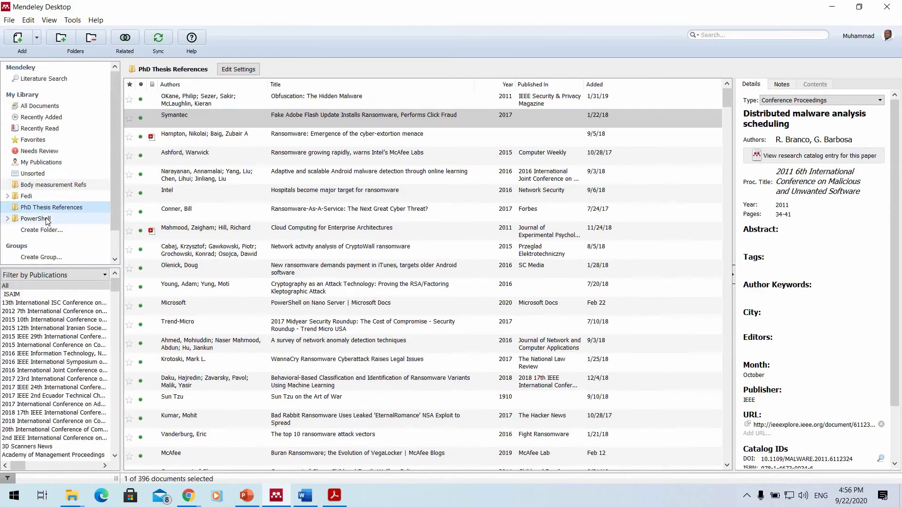
{"action": "left_click", "coordinate": [47, 218]}
{"action": "left_click", "coordinate": [42, 207]}
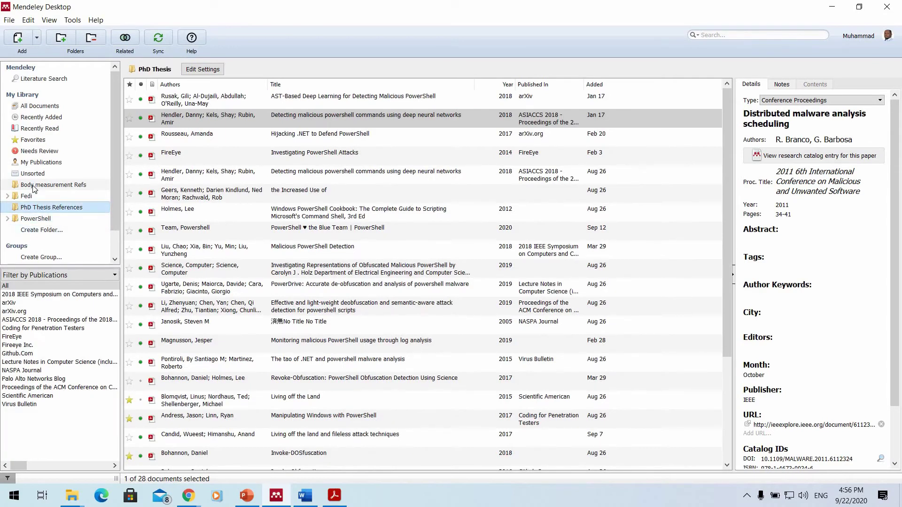
{"action": "left_click", "coordinate": [32, 185]}
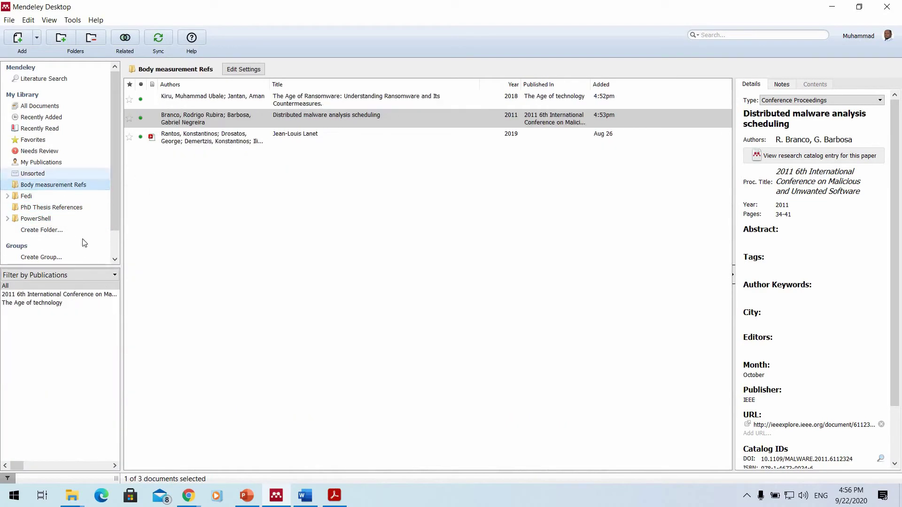
{"action": "left_click", "coordinate": [55, 230]}
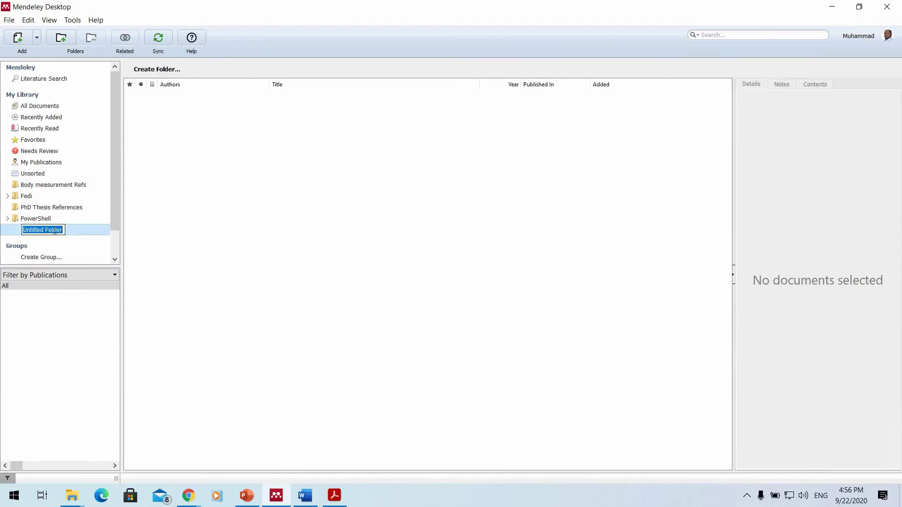
{"action": "key", "text": "Escape"}
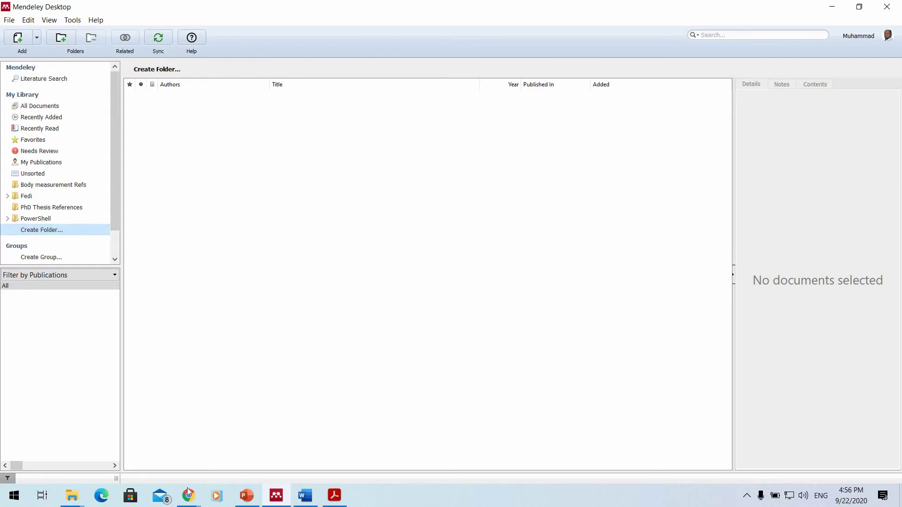
{"action": "left_click", "coordinate": [162, 446]}
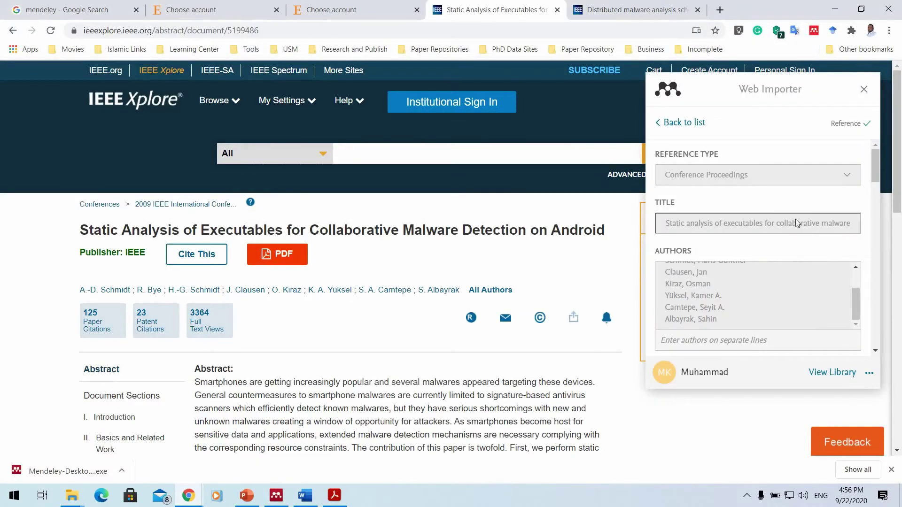
Go back to the detected references list and reopen the saved reference's details.
{"action": "scroll", "coordinate": [794, 273], "scroll_direction": "down", "scroll_amount": 6}
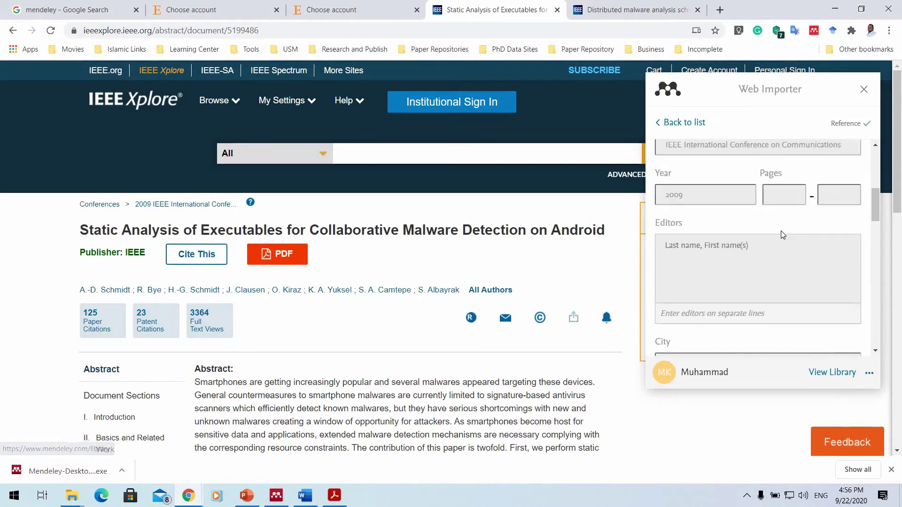
{"action": "scroll", "coordinate": [781, 235], "scroll_direction": "down", "scroll_amount": 3}
{"action": "scroll", "coordinate": [763, 203], "scroll_direction": "up", "scroll_amount": 10}
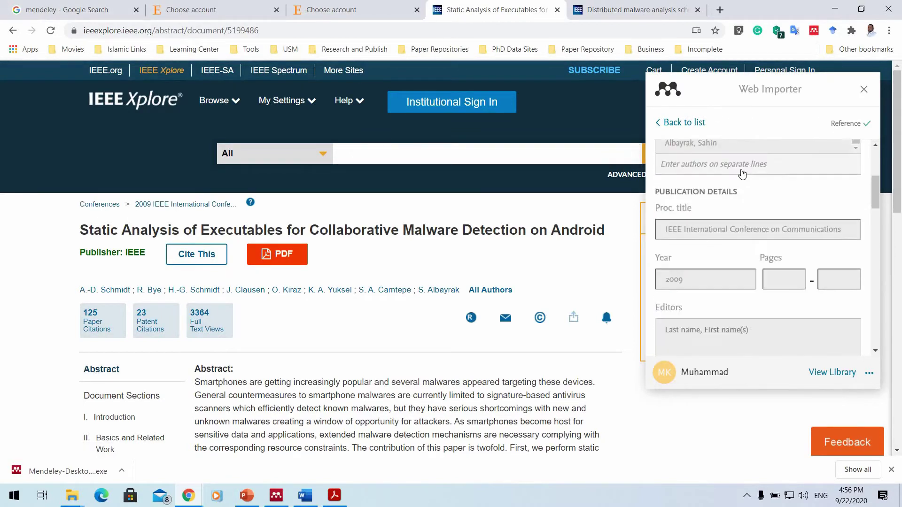
{"action": "left_click", "coordinate": [672, 123]}
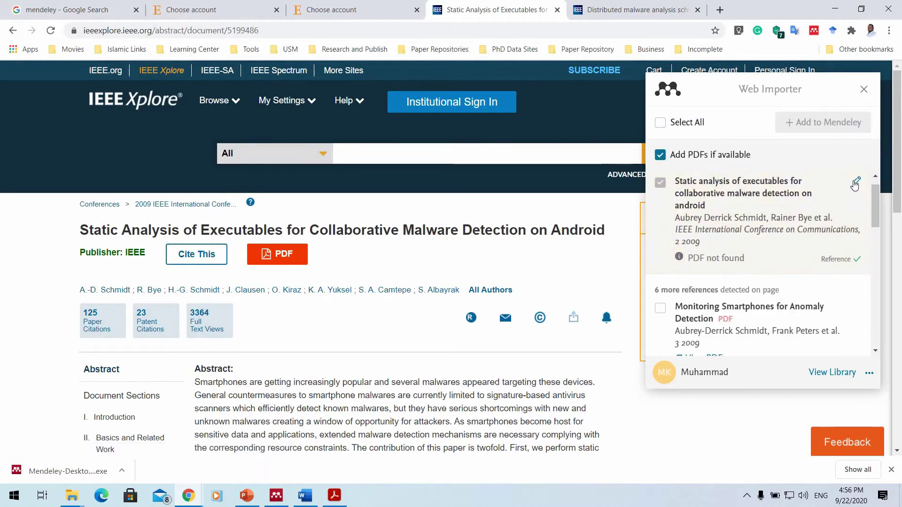
{"action": "left_click", "coordinate": [856, 182]}
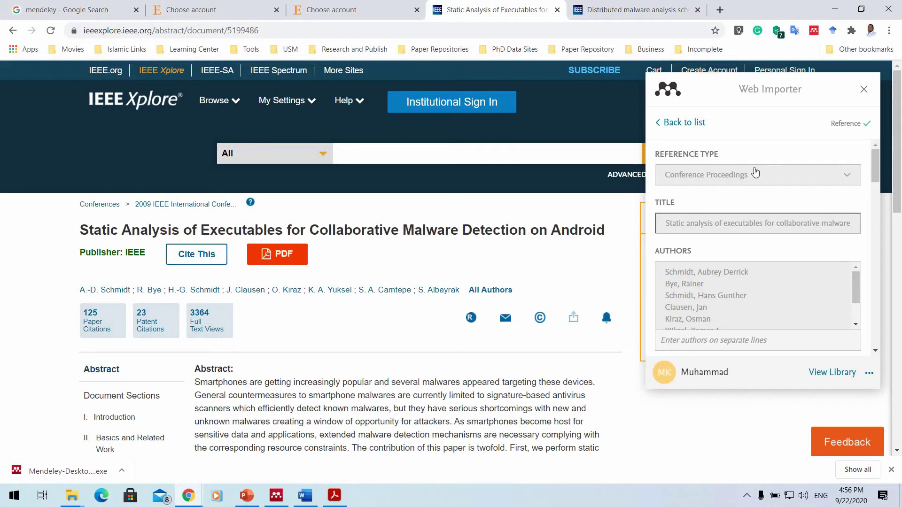
{"action": "left_click", "coordinate": [683, 122]}
Check the Monitoring Smartphones for Anomaly Detection entry's reference types, keeping Conference Proceedings.
{"action": "scroll", "coordinate": [752, 254], "scroll_direction": "down", "scroll_amount": 3}
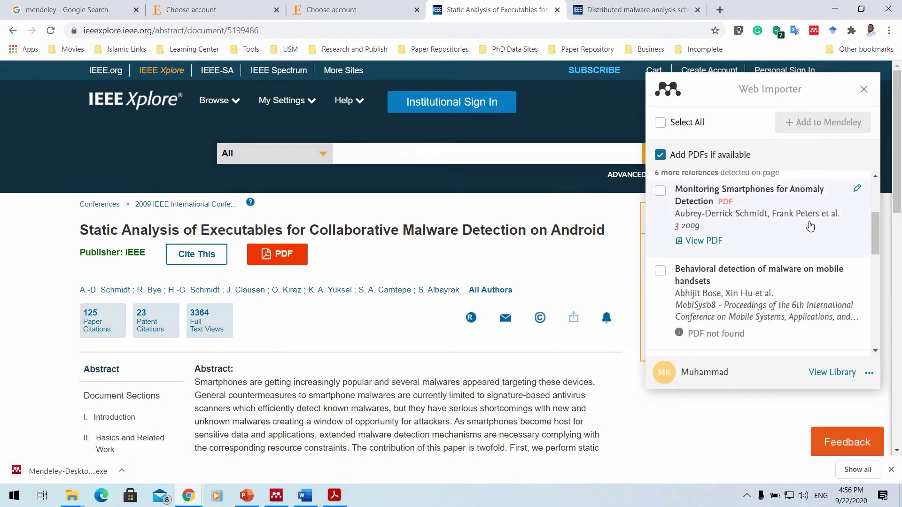
{"action": "left_click", "coordinate": [857, 188]}
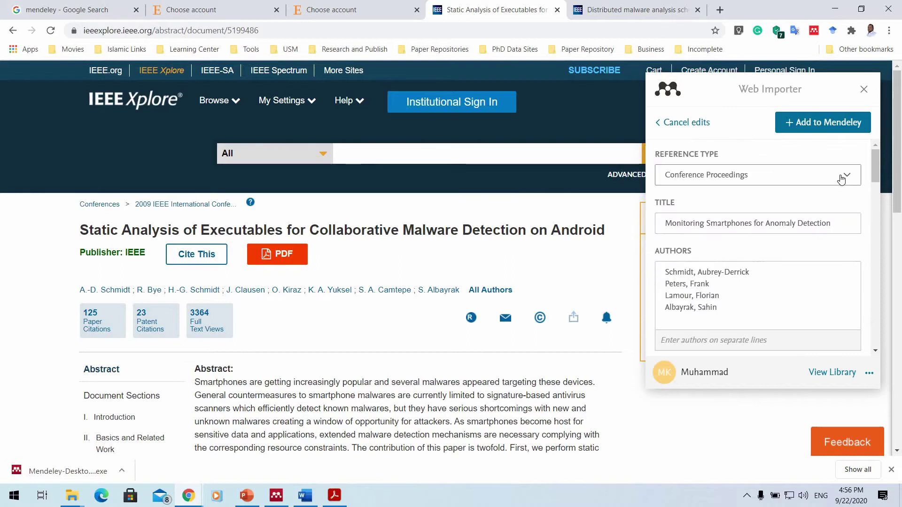
{"action": "left_click", "coordinate": [841, 179]}
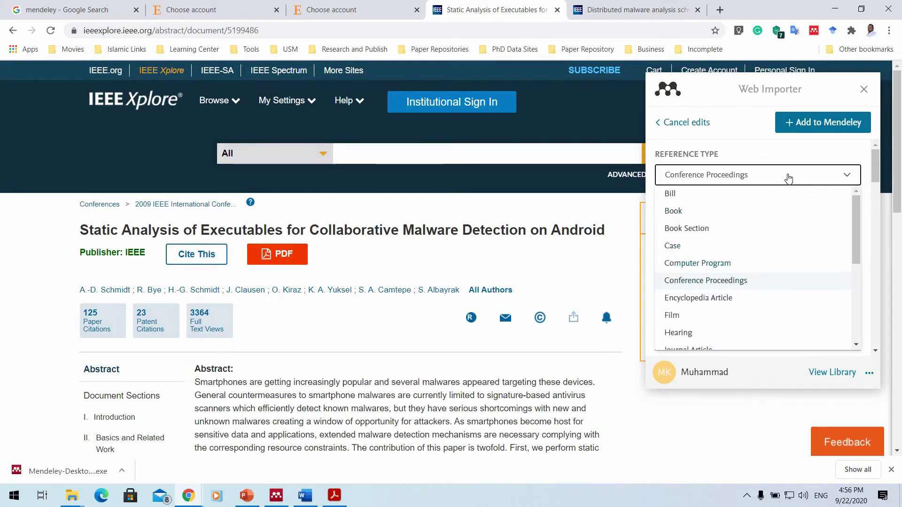
{"action": "key", "text": "Escape"}
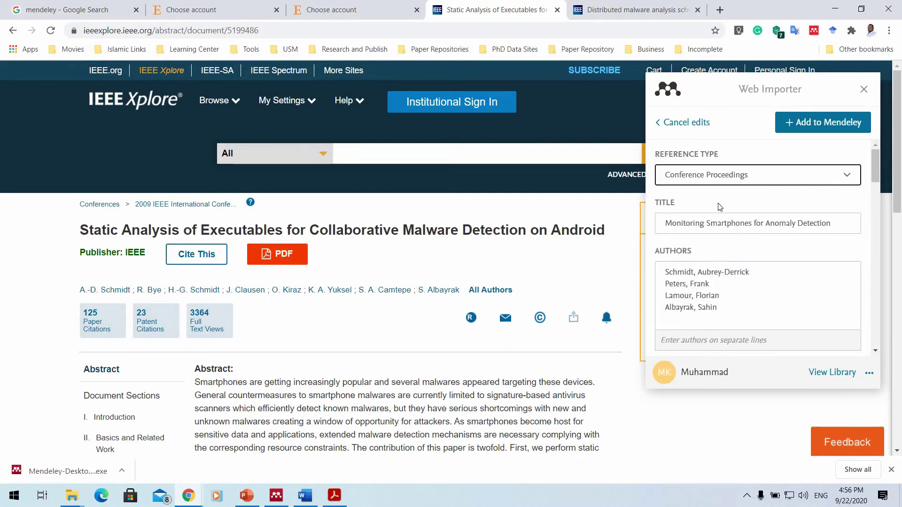
{"action": "scroll", "coordinate": [748, 204], "scroll_direction": "down", "scroll_amount": 1}
{"action": "scroll", "coordinate": [748, 203], "scroll_direction": "down", "scroll_amount": 15}
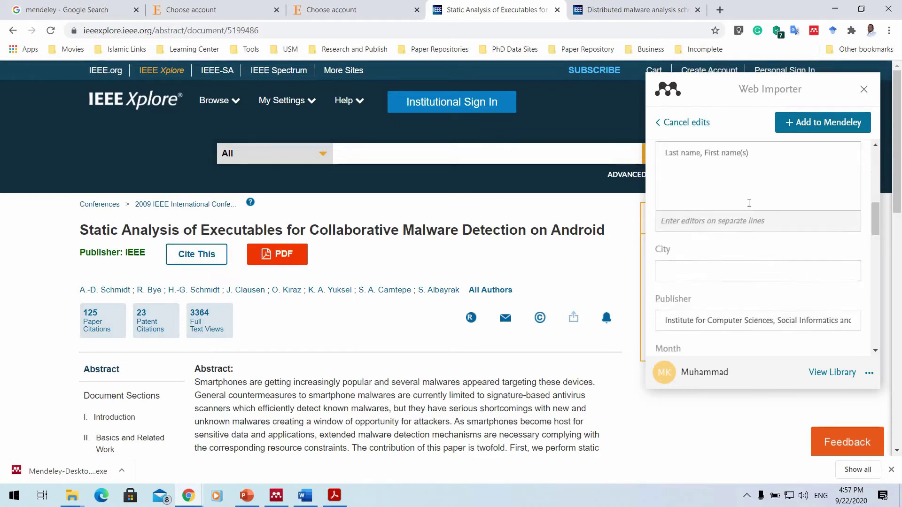
{"action": "scroll", "coordinate": [733, 216], "scroll_direction": "up", "scroll_amount": 5}
{"action": "scroll", "coordinate": [718, 197], "scroll_direction": "up", "scroll_amount": 10}
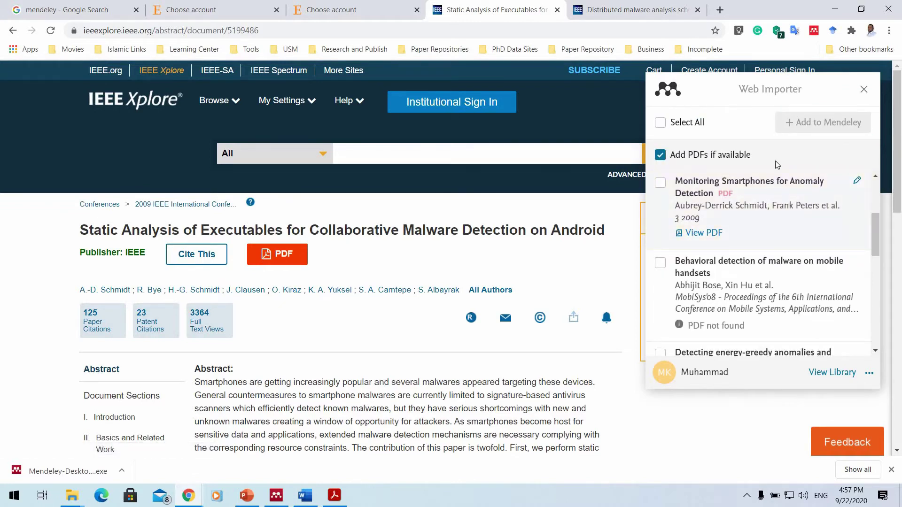
{"action": "left_click", "coordinate": [837, 183]}
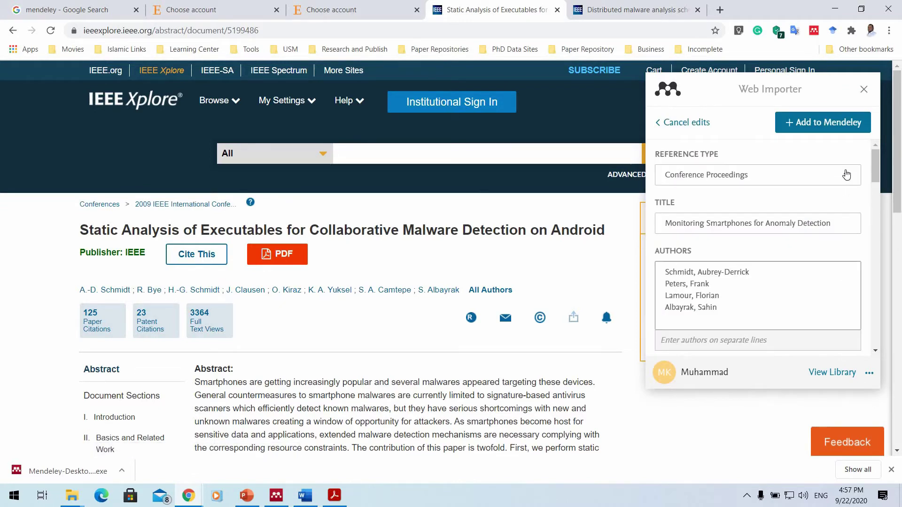
{"action": "left_click", "coordinate": [844, 175]}
{"action": "scroll", "coordinate": [782, 300], "scroll_direction": "down", "scroll_amount": 10}
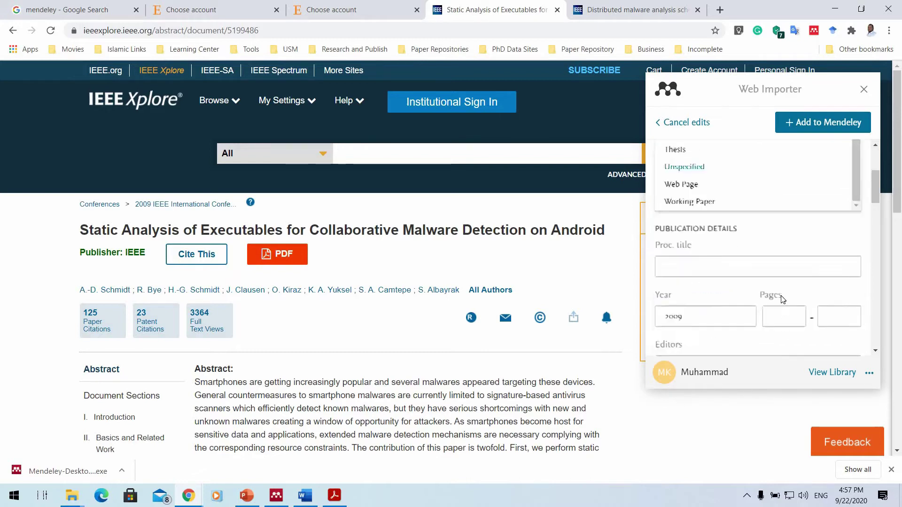
{"action": "scroll", "coordinate": [797, 249], "scroll_direction": "up", "scroll_amount": 10}
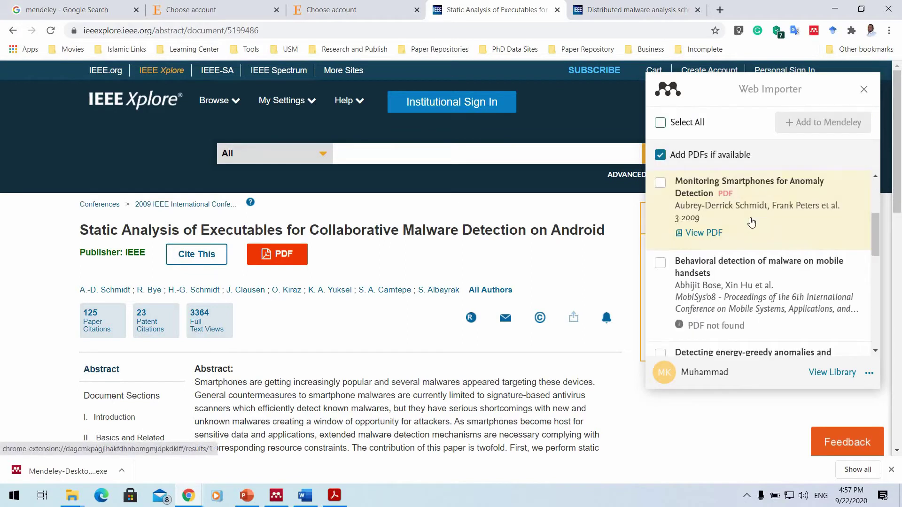
Open the Static analysis reference and copy its full title.
{"action": "left_click", "coordinate": [681, 217]}
{"action": "scroll", "coordinate": [680, 216], "scroll_direction": "down", "scroll_amount": 1}
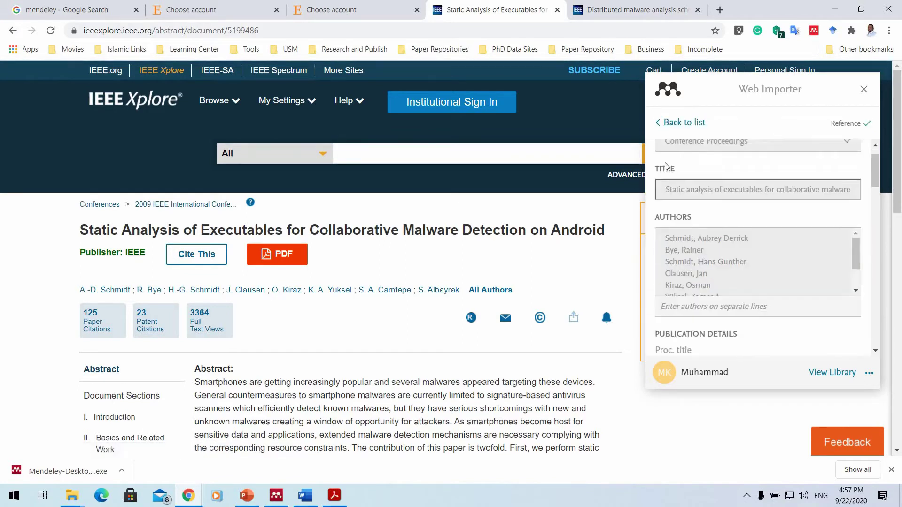
{"action": "left_click_drag", "start_coordinate": [665, 165], "coordinate": [856, 159]}
{"action": "key", "text": "ctrl+c"}
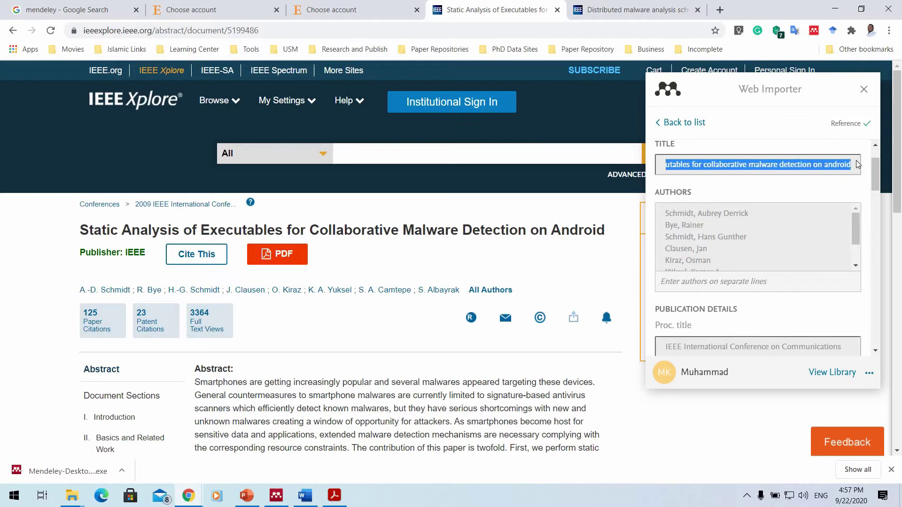
{"action": "left_click", "coordinate": [277, 496]}
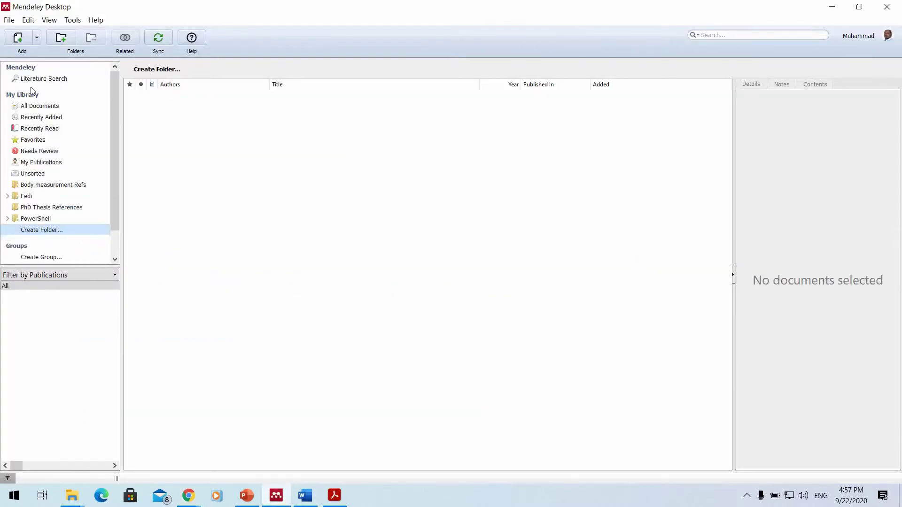
Search All Documents for the Static analysis title, syncing and re-running the search.
{"action": "left_click", "coordinate": [38, 107]}
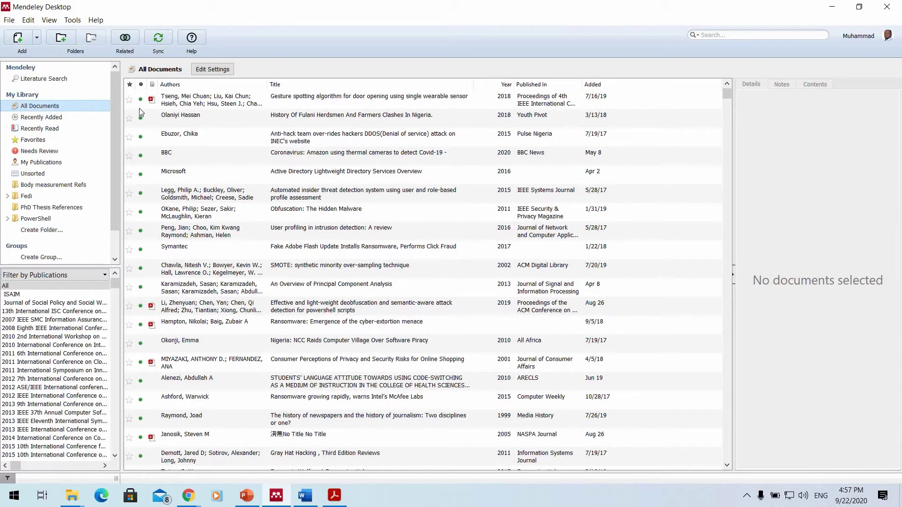
{"action": "left_click", "coordinate": [723, 34]}
{"action": "key", "text": "ctrl+v"}
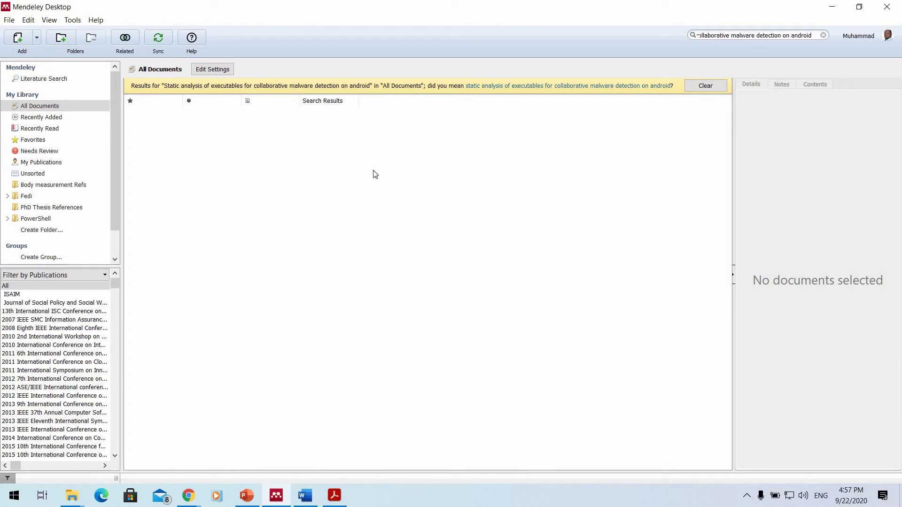
{"action": "left_click", "coordinate": [159, 40]}
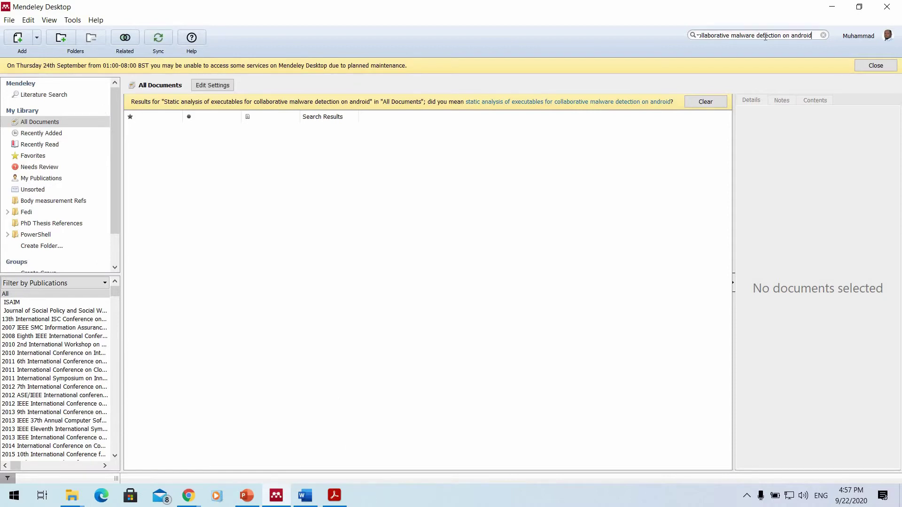
{"action": "key", "text": "ctrl+a"}
{"action": "key", "text": "ctrl+x"}
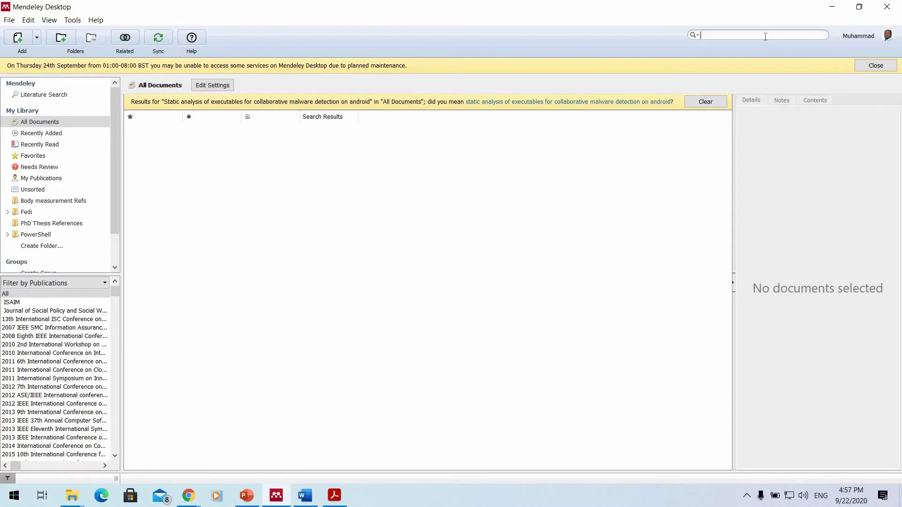
{"action": "key", "text": "ctrl+v"}
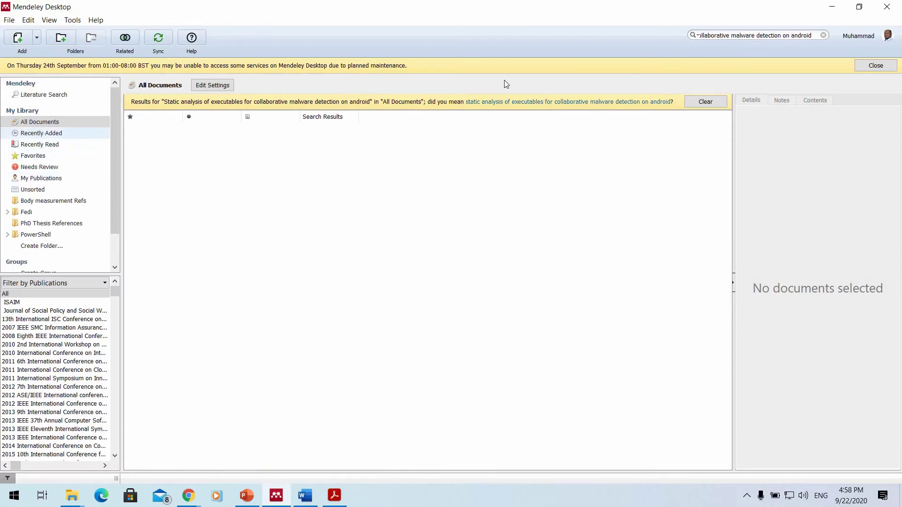
Check Recently Added, then open the account's Mendeley web profile.
{"action": "left_click", "coordinate": [45, 135]}
{"action": "left_click", "coordinate": [763, 37]}
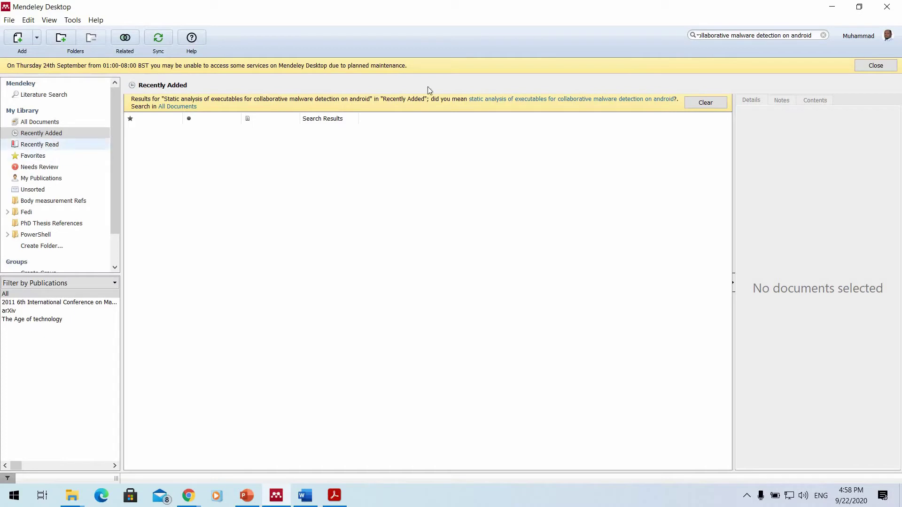
{"action": "left_click", "coordinate": [866, 40]}
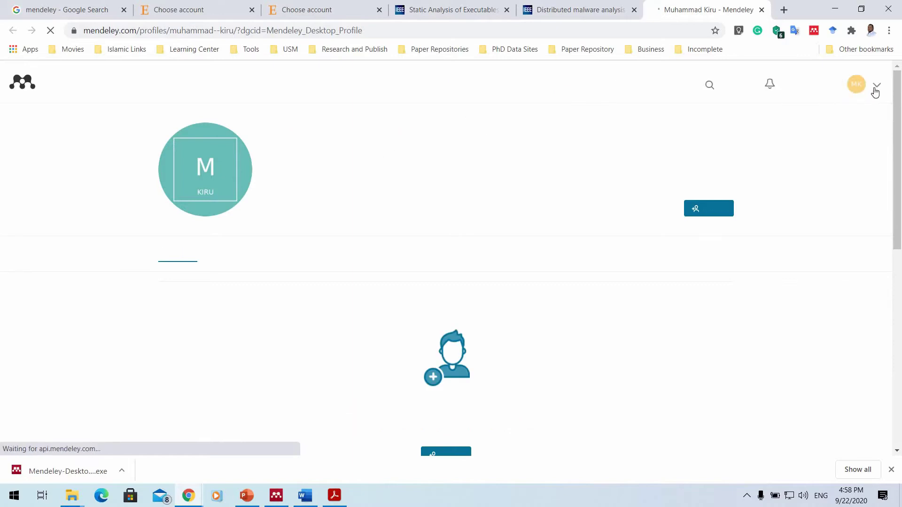
Open the account's Settings & privacy page from the dropdown, then close it.
{"action": "left_click", "coordinate": [876, 92]}
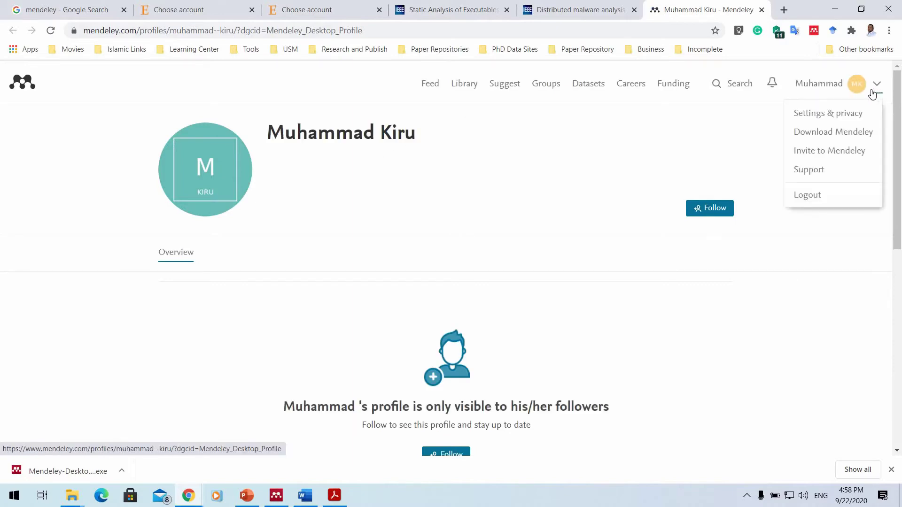
{"action": "left_click", "coordinate": [855, 114]}
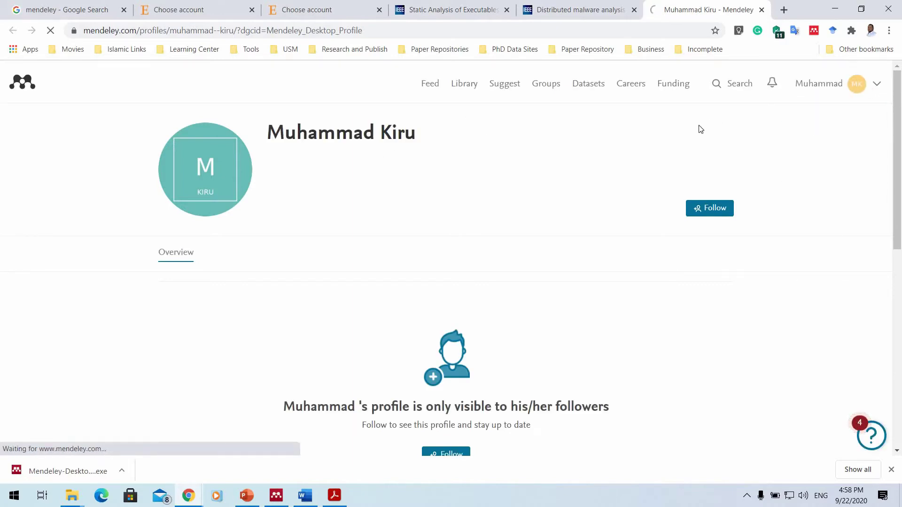
{"action": "left_click", "coordinate": [762, 9]}
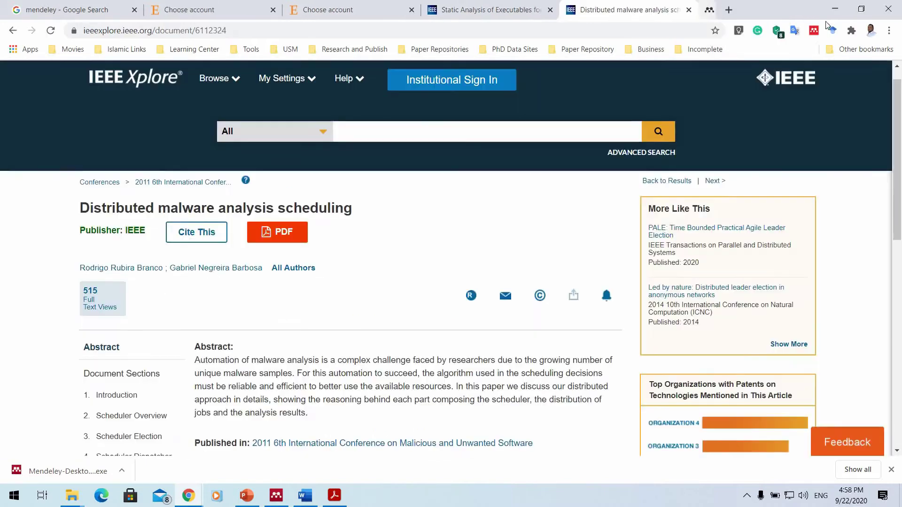
Return to the IEEE article page and open the online library via View Library.
{"action": "left_click", "coordinate": [841, 11]}
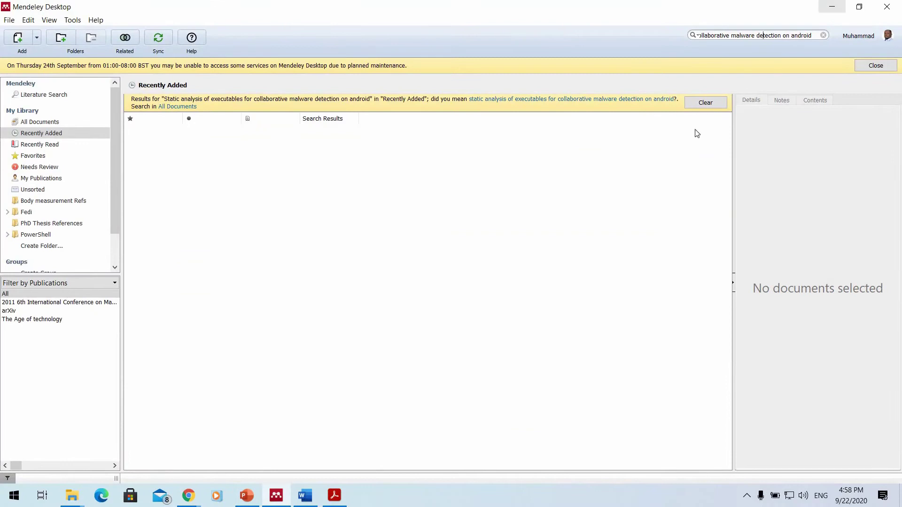
{"action": "left_click", "coordinate": [831, 7]}
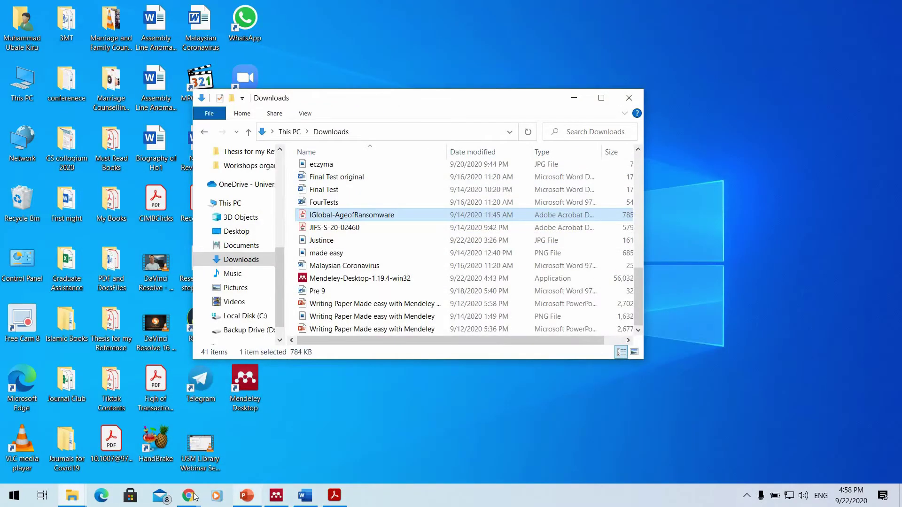
{"action": "left_click", "coordinate": [189, 495]}
{"action": "left_click", "coordinate": [164, 444]}
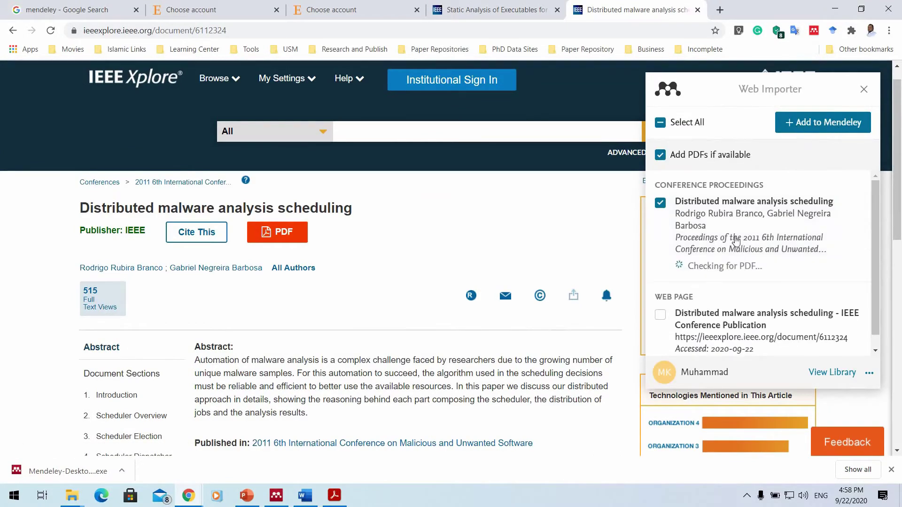
{"action": "left_click", "coordinate": [831, 373]}
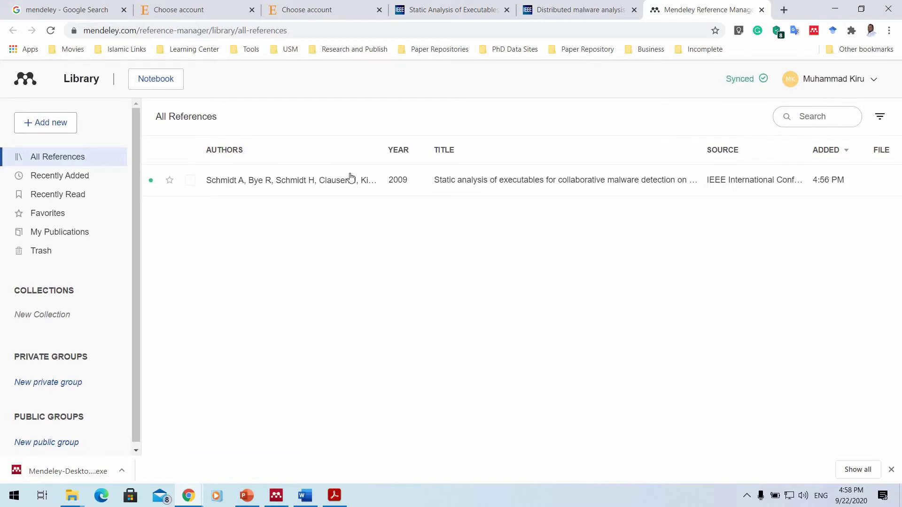
Select the Static analysis reference and look through its Organize and Export options.
{"action": "left_click", "coordinate": [71, 238]}
{"action": "scroll", "coordinate": [73, 292], "scroll_direction": "down", "scroll_amount": 1}
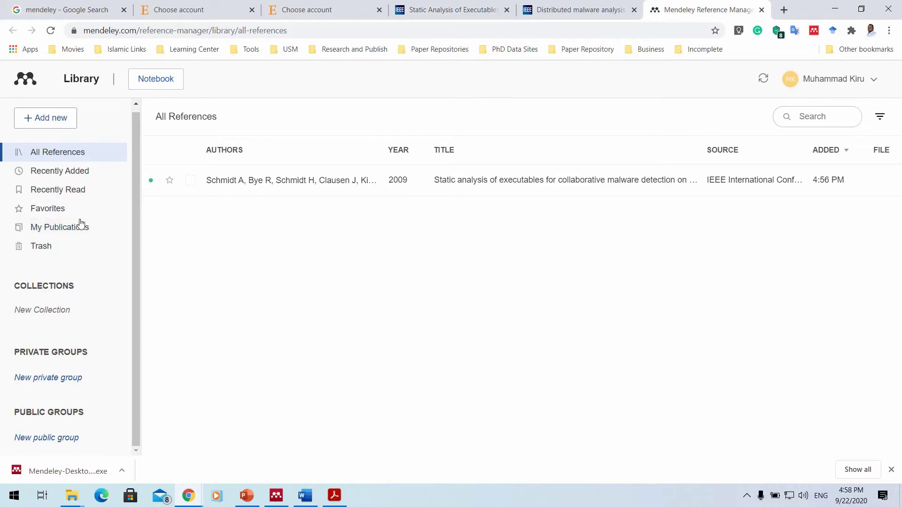
{"action": "scroll", "coordinate": [81, 223], "scroll_direction": "up", "scroll_amount": 1}
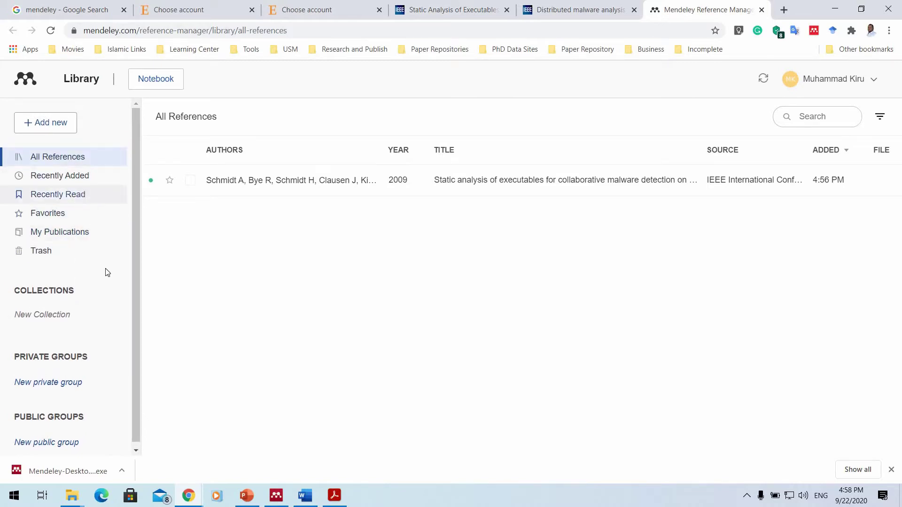
{"action": "left_click", "coordinate": [191, 181]}
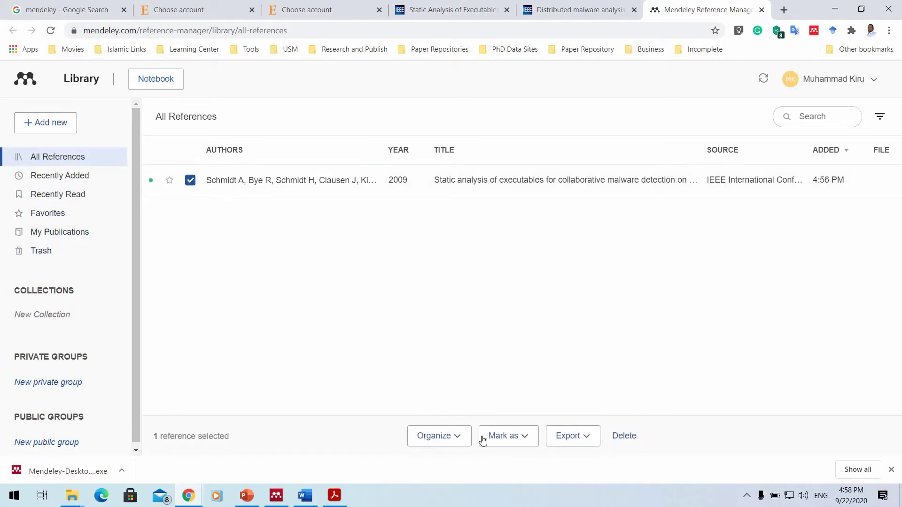
{"action": "left_click", "coordinate": [460, 439]}
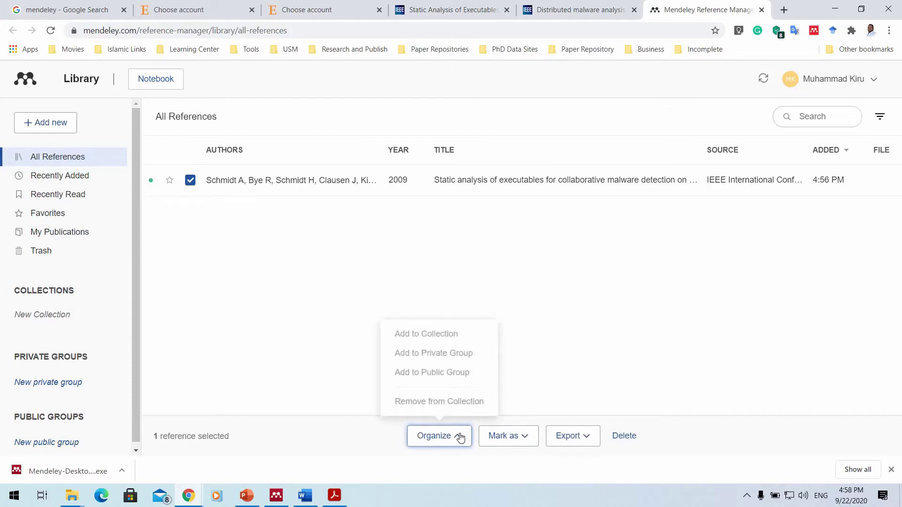
{"action": "left_click", "coordinate": [575, 442]}
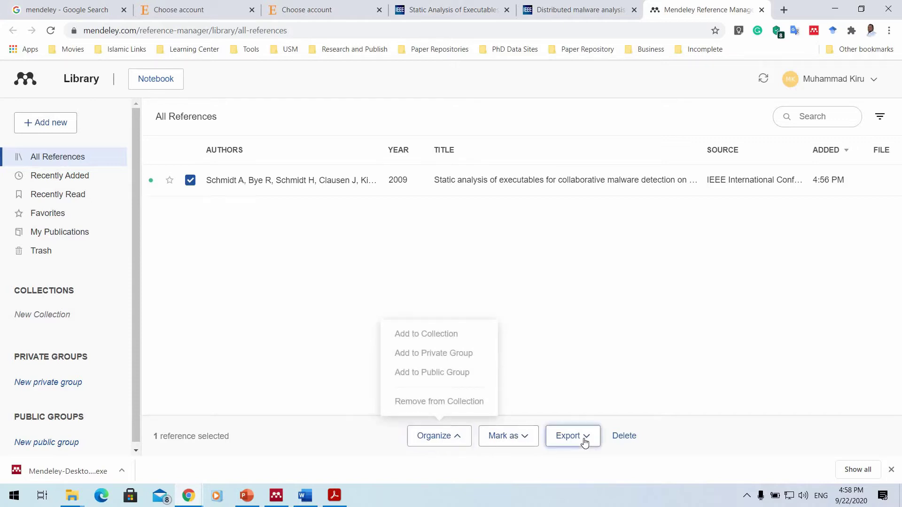
{"action": "left_click", "coordinate": [521, 300]}
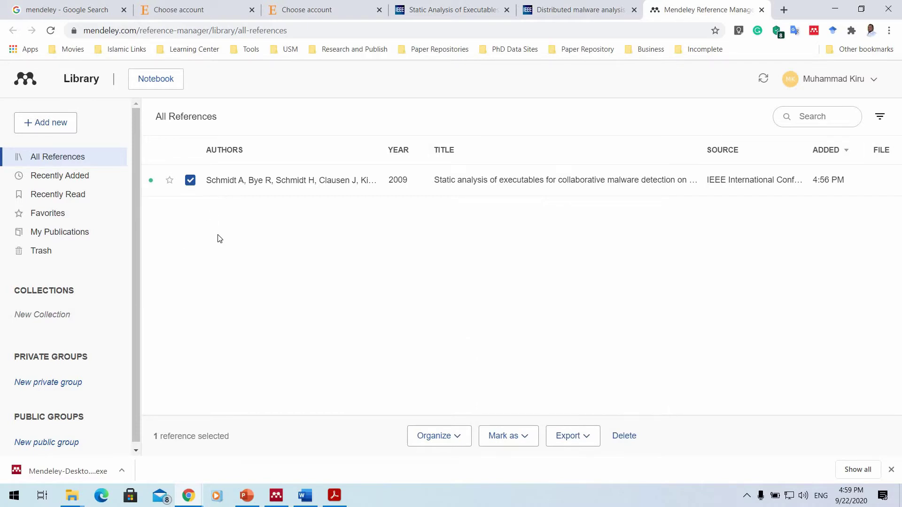
Check the row's context menu and author filter, then switch to My Publications.
{"action": "scroll", "coordinate": [136, 264], "scroll_direction": "down", "scroll_amount": 1}
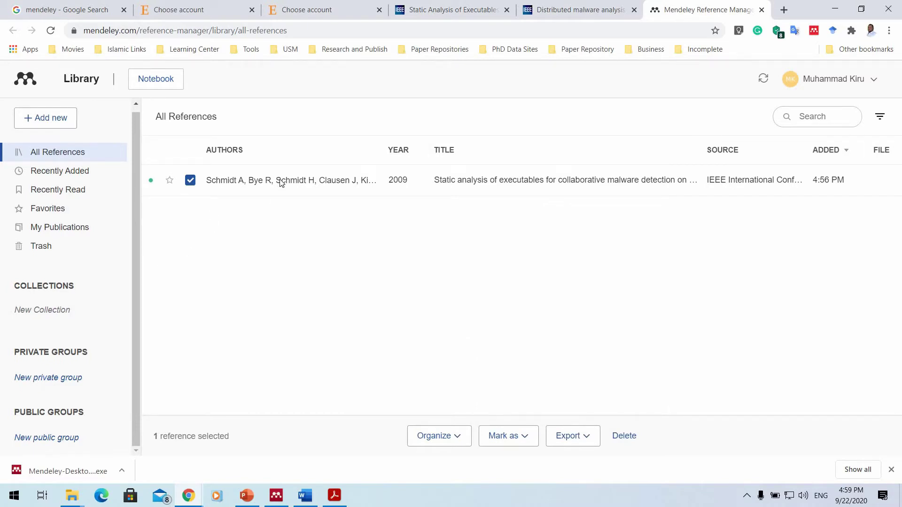
{"action": "right_click", "coordinate": [281, 181]}
{"action": "left_click", "coordinate": [626, 262]}
{"action": "left_click", "coordinate": [880, 118]}
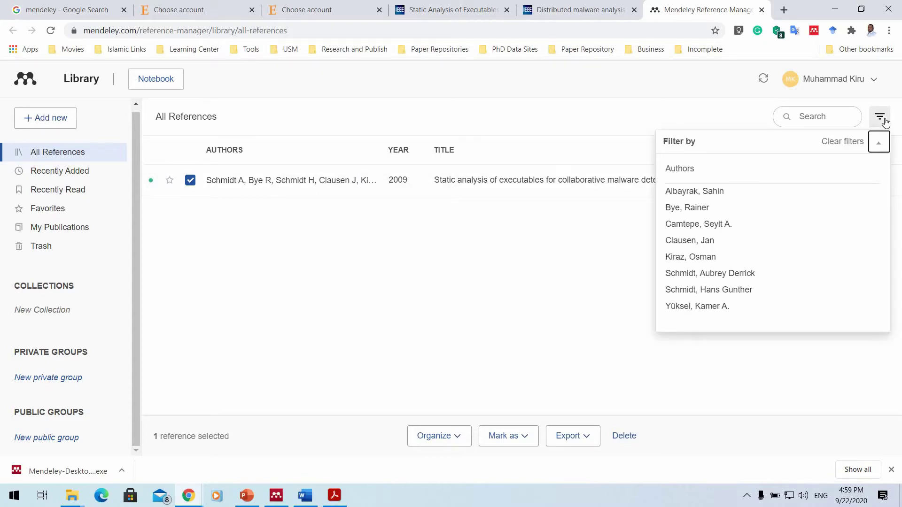
{"action": "left_click", "coordinate": [69, 133]}
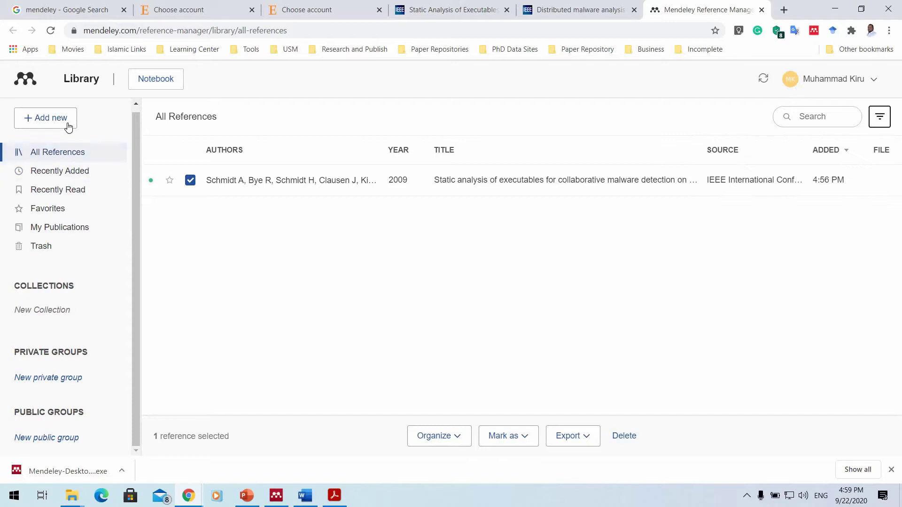
{"action": "left_click", "coordinate": [54, 228]}
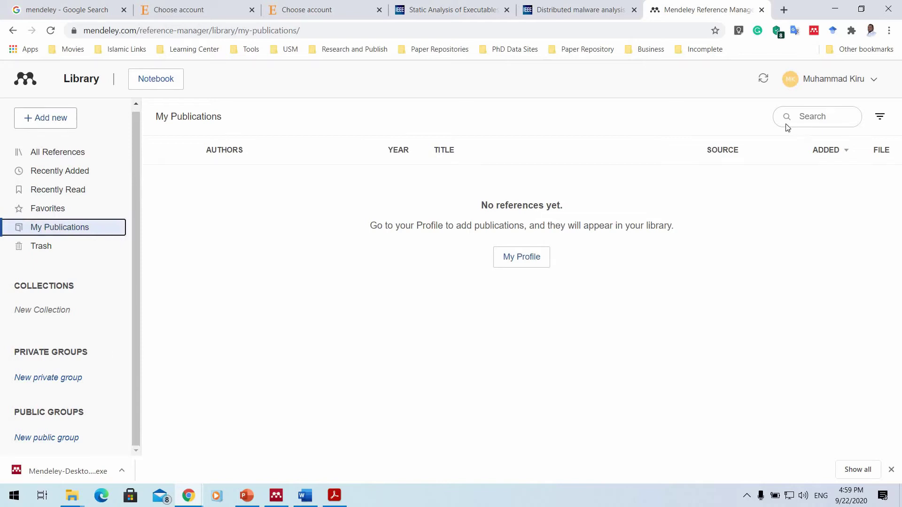
Sign out of the web library, restart sign-in from the homepage, and return to Mendeley Desktop.
{"action": "left_click", "coordinate": [871, 80]}
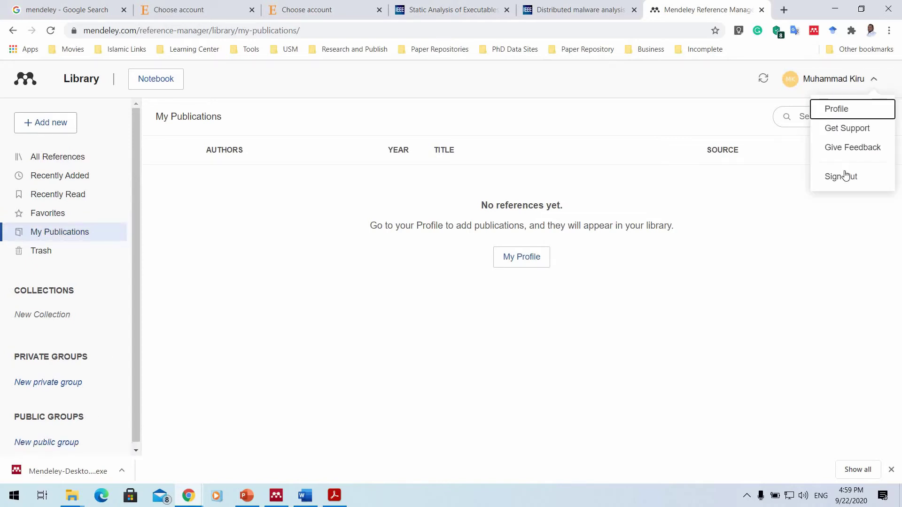
{"action": "left_click", "coordinate": [841, 176]}
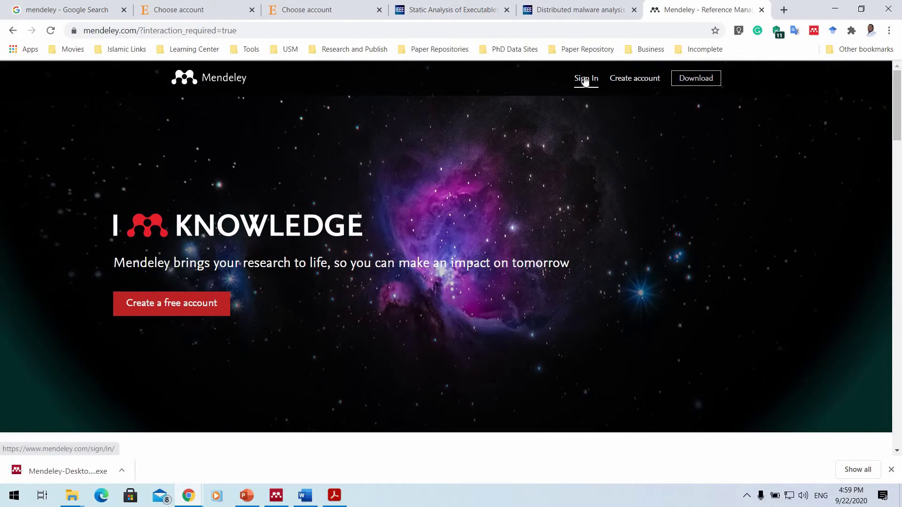
{"action": "left_click", "coordinate": [585, 80]}
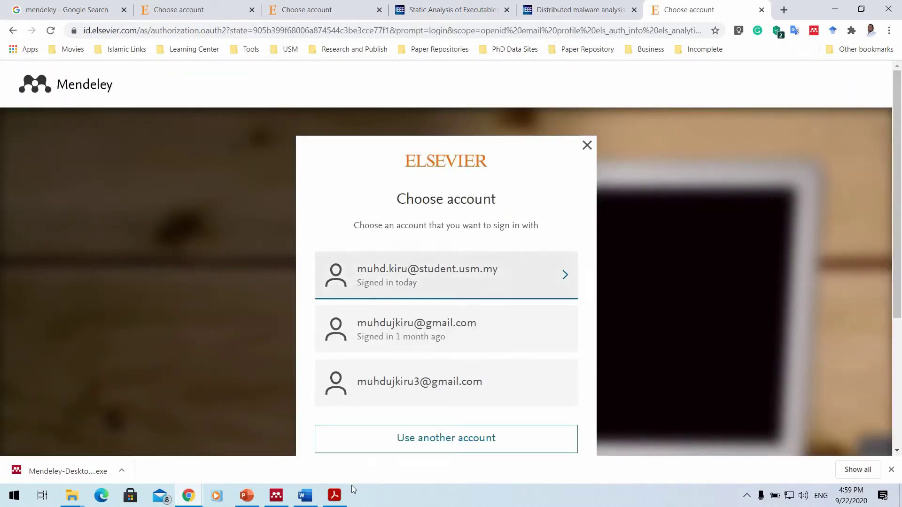
{"action": "left_click", "coordinate": [276, 496]}
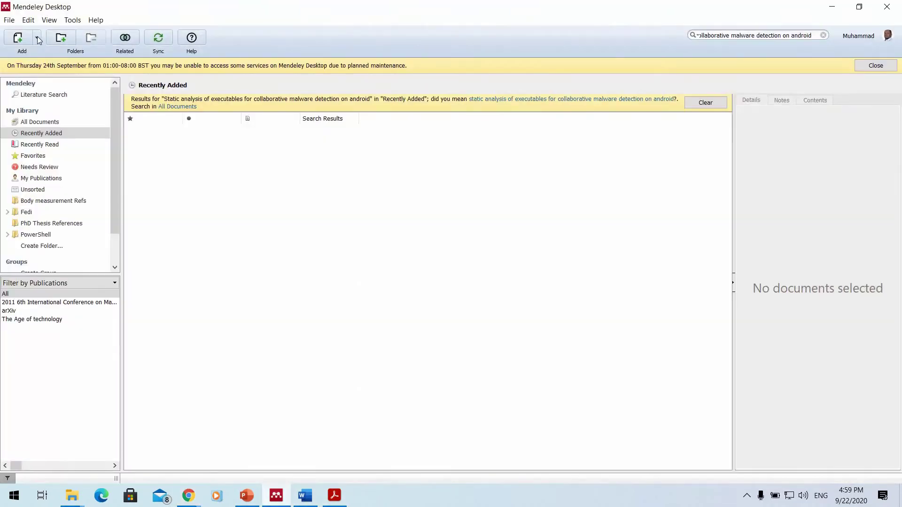
Check the signed-in account in Mendeley Desktop's File menu without changing anything, then return to Chrome.
{"action": "left_click", "coordinate": [10, 21]}
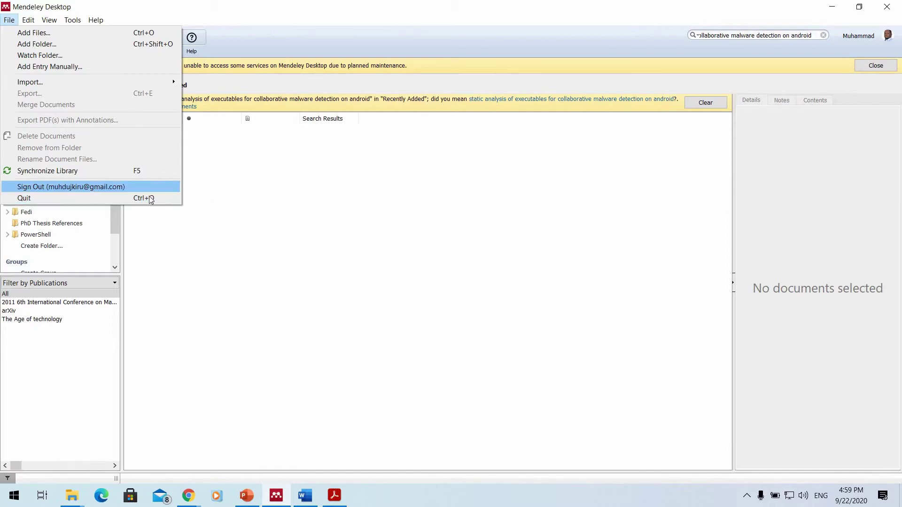
{"action": "left_click", "coordinate": [859, 6]}
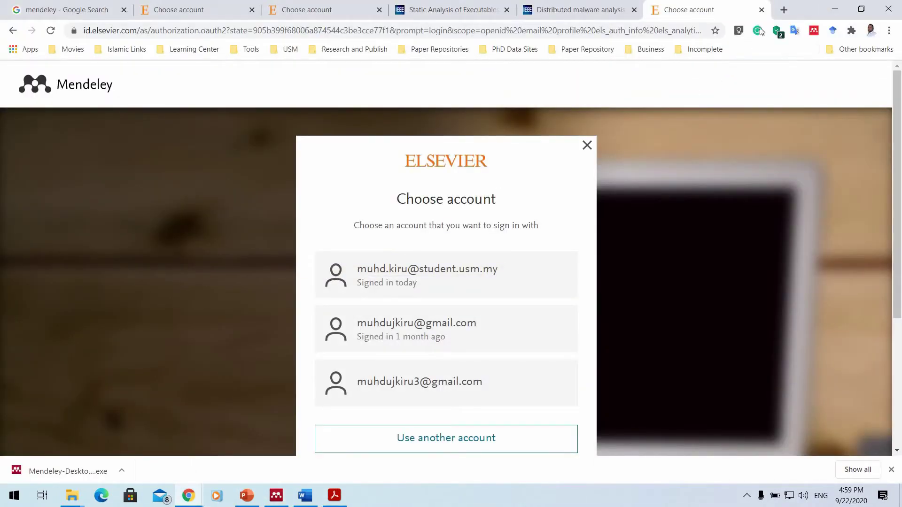
Sign in with the second saved account using the autofilled password.
{"action": "left_click", "coordinate": [412, 329]}
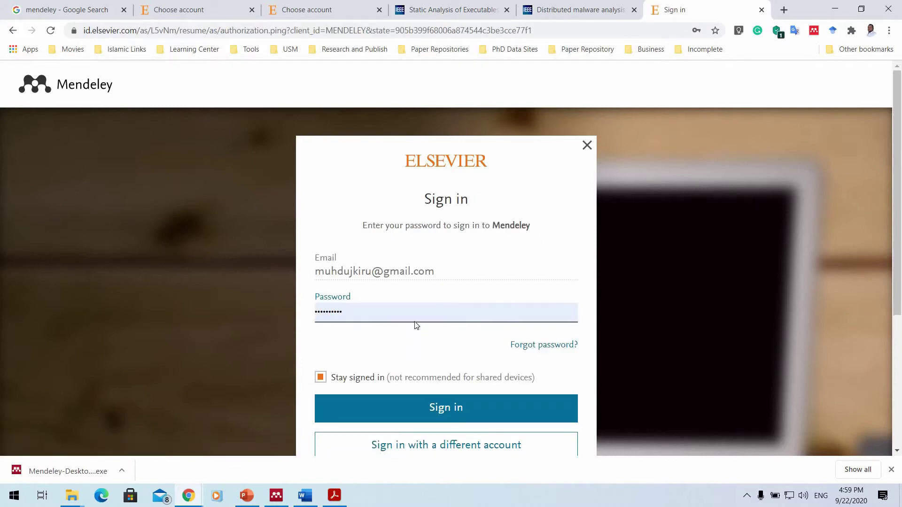
{"action": "left_click", "coordinate": [449, 408]}
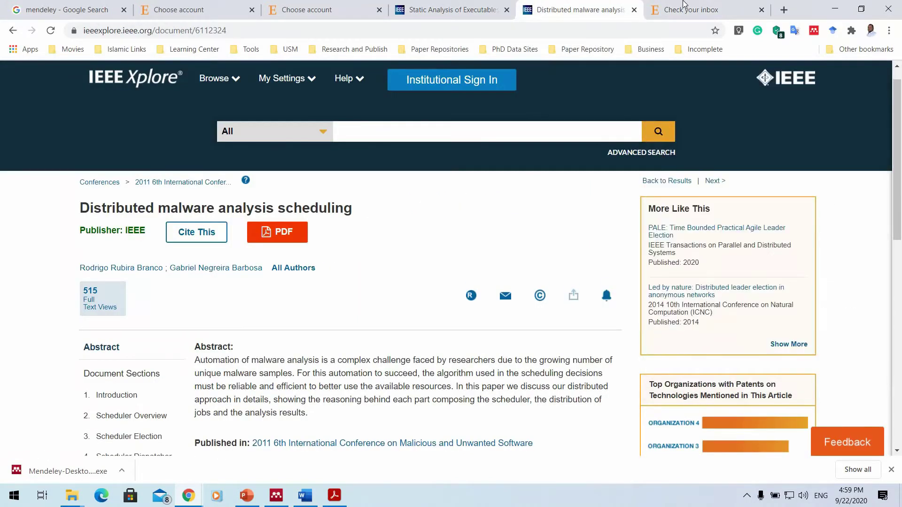
Return to the IEEE paper page, reload it, and launch the Mendeley Web Importer.
{"action": "left_click", "coordinate": [685, 9]}
{"action": "left_click", "coordinate": [587, 145]}
{"action": "left_click", "coordinate": [815, 31]}
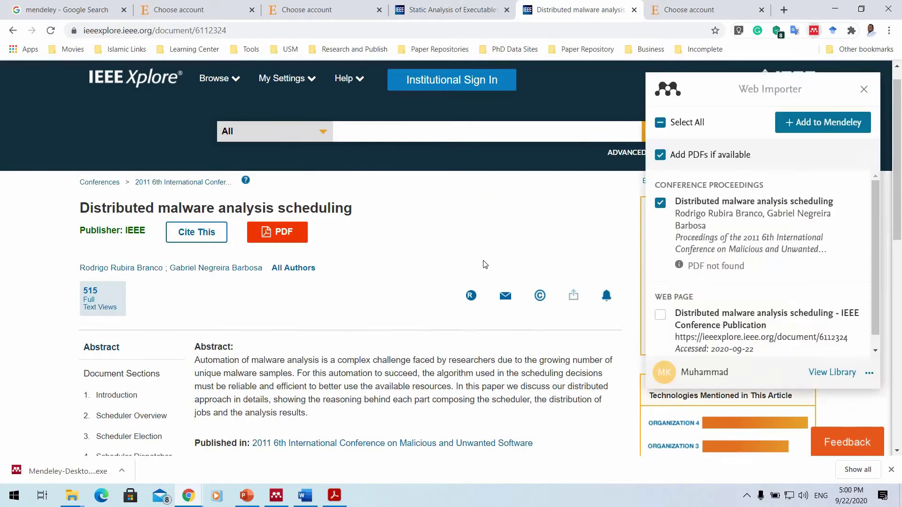
{"action": "left_click", "coordinate": [52, 31]}
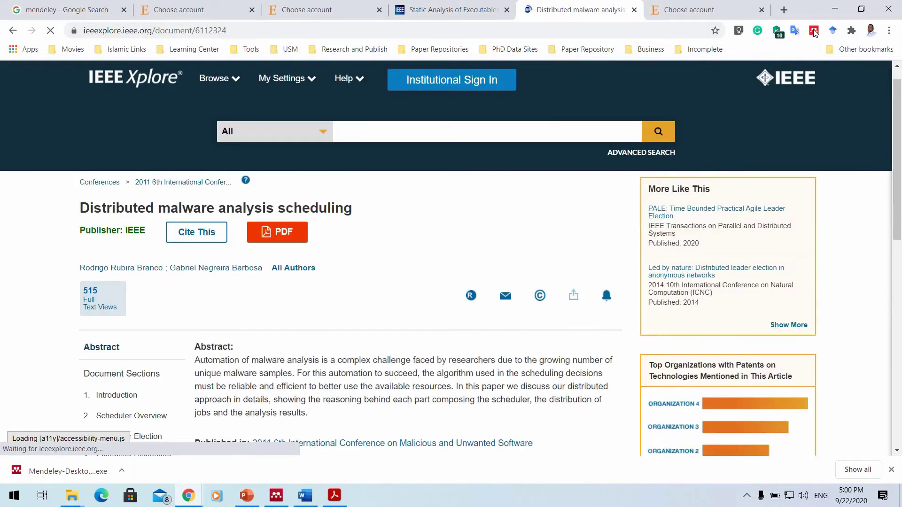
{"action": "left_click", "coordinate": [813, 31]}
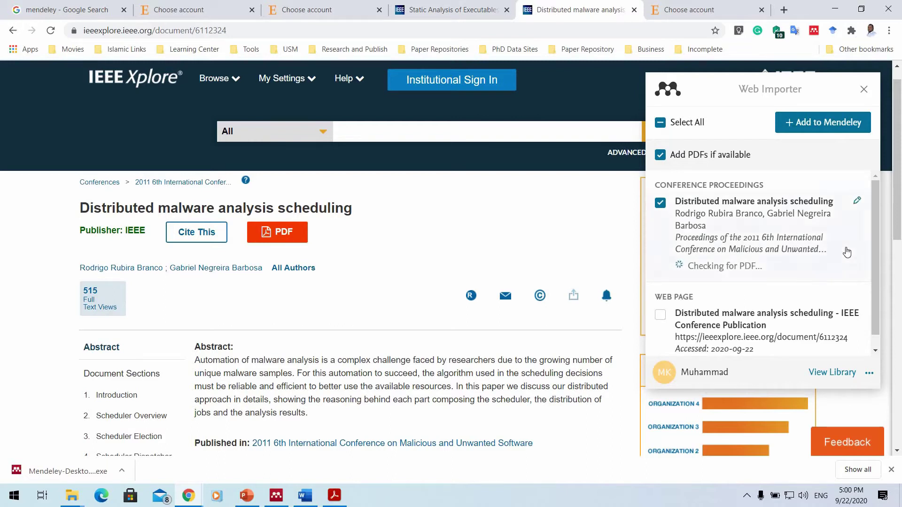
Review the conference paper's edit form and the importer's support and account options.
{"action": "left_click", "coordinate": [856, 201]}
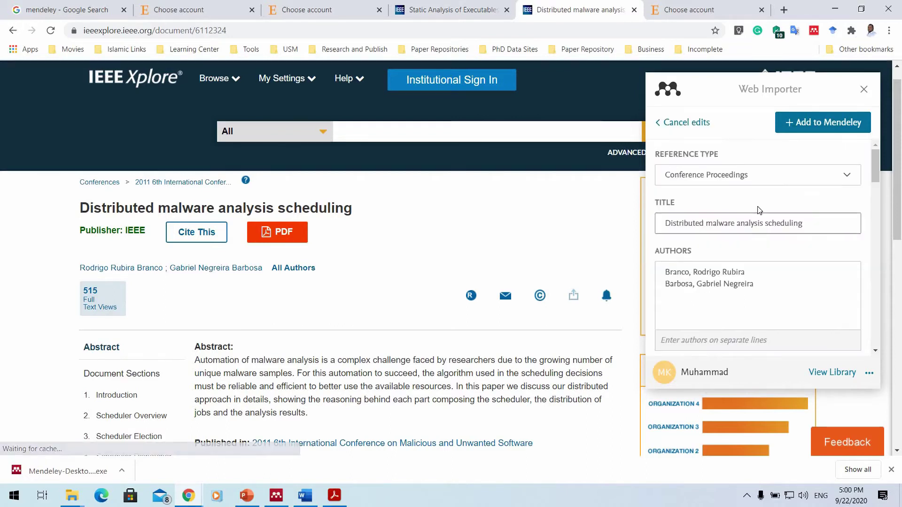
{"action": "scroll", "coordinate": [780, 197], "scroll_direction": "down", "scroll_amount": 4}
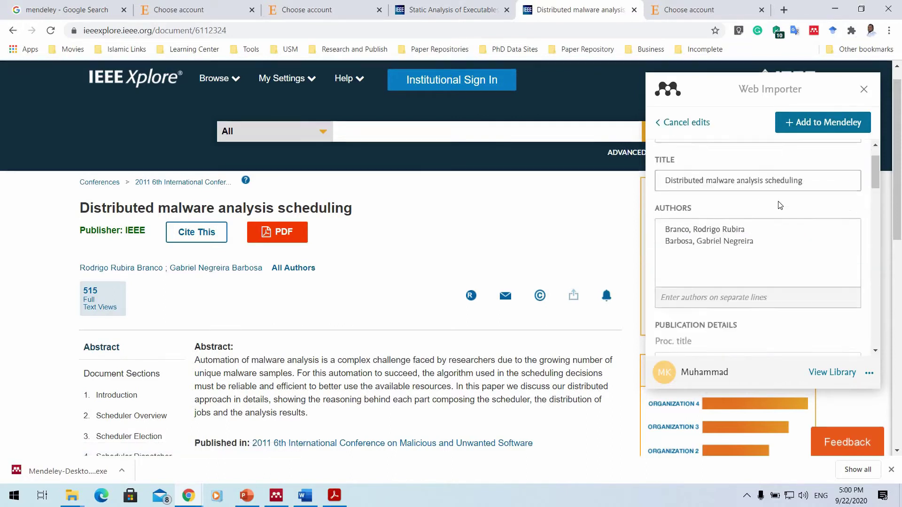
{"action": "scroll", "coordinate": [778, 204], "scroll_direction": "up", "scroll_amount": 4}
{"action": "scroll", "coordinate": [798, 258], "scroll_direction": "down", "scroll_amount": 12}
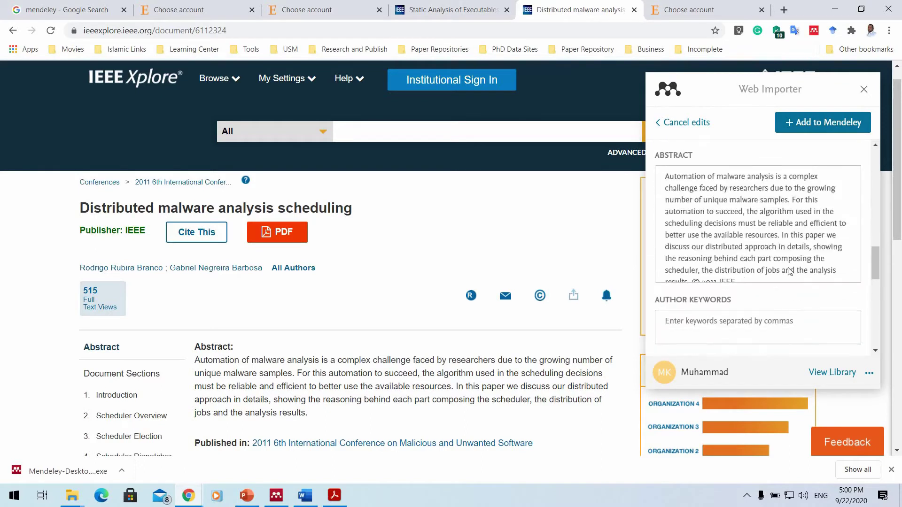
{"action": "left_click", "coordinate": [868, 377]}
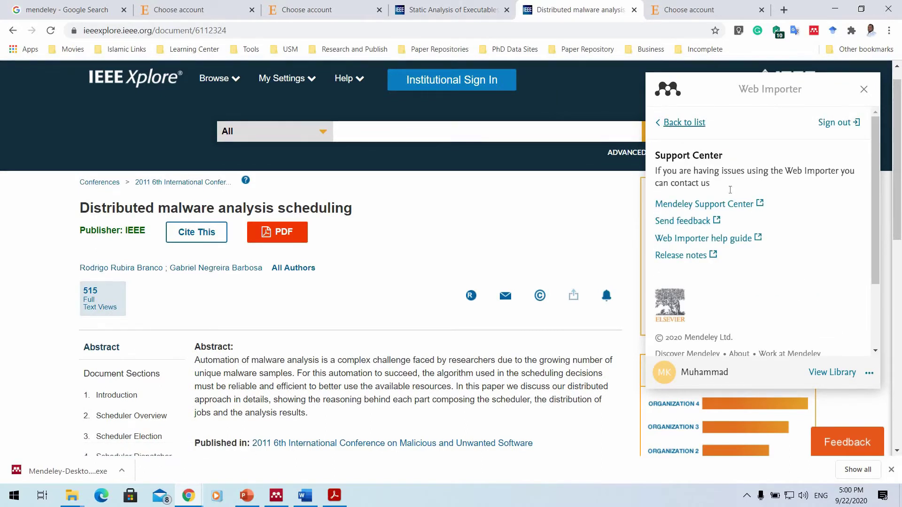
{"action": "left_click", "coordinate": [667, 126]}
{"action": "scroll", "coordinate": [723, 170], "scroll_direction": "up", "scroll_amount": 1}
Add Distributed malware analysis scheduling to Mendeley as Conference Proceedings, then minimize Chrome.
{"action": "left_click", "coordinate": [733, 202]}
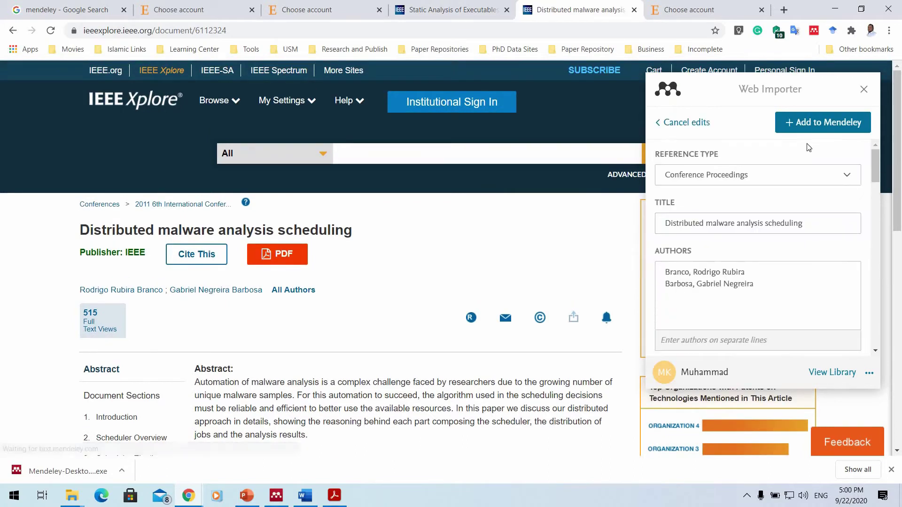
{"action": "scroll", "coordinate": [751, 203], "scroll_direction": "down", "scroll_amount": 6}
{"action": "scroll", "coordinate": [751, 203], "scroll_direction": "up", "scroll_amount": 6}
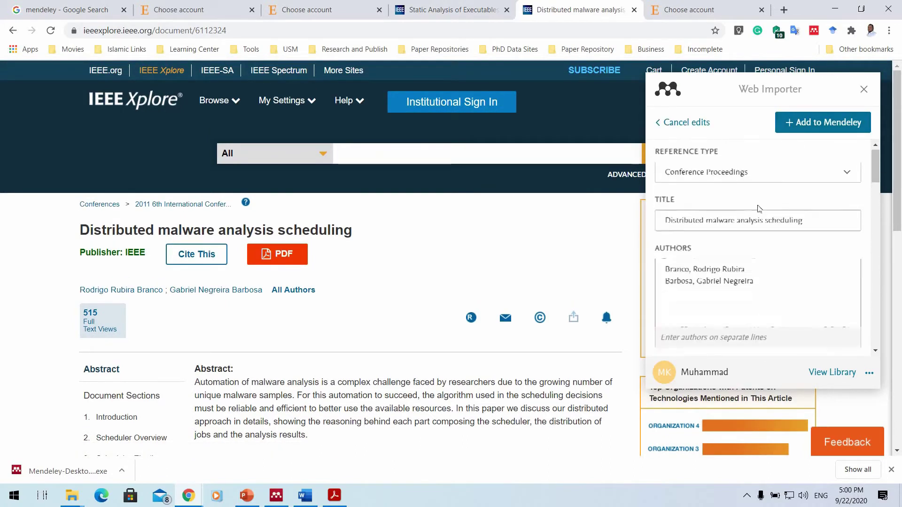
{"action": "left_click", "coordinate": [763, 223]}
{"action": "key", "text": "ctrl+a"}
{"action": "key", "text": "ctrl+c"}
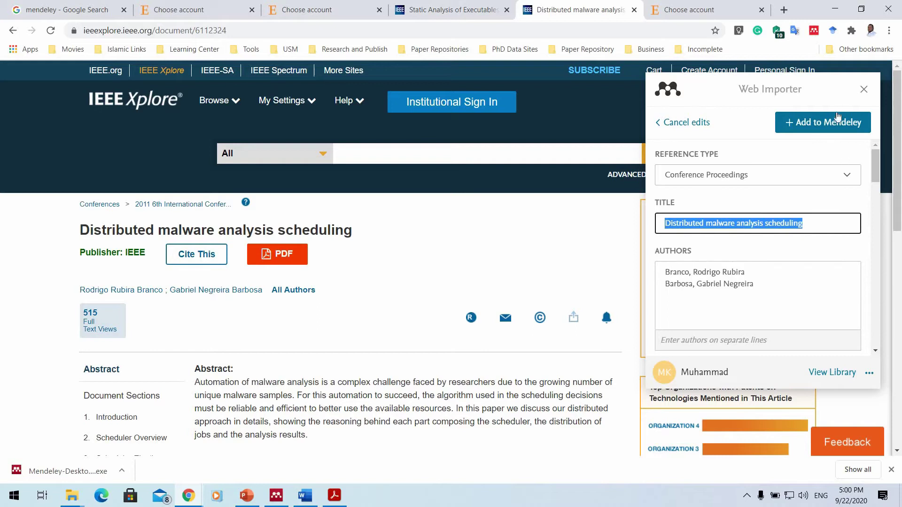
{"action": "left_click", "coordinate": [834, 122]}
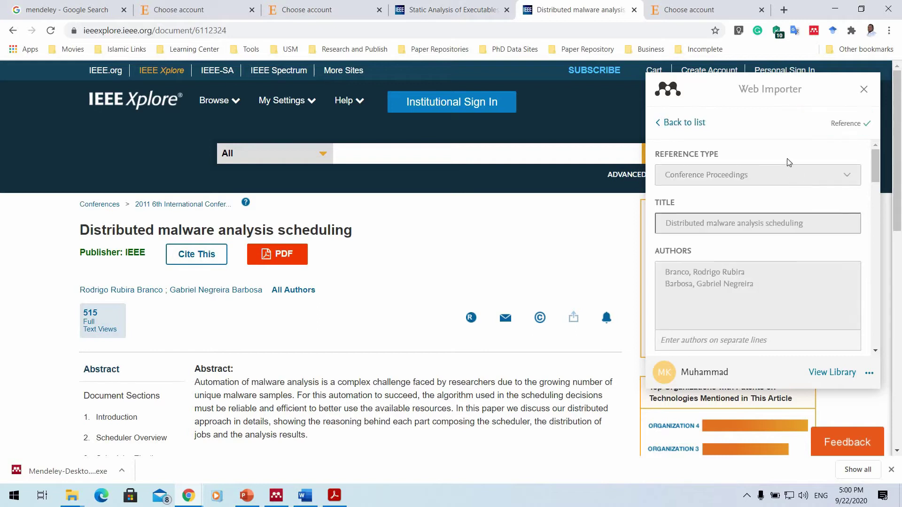
{"action": "left_click", "coordinate": [834, 9]}
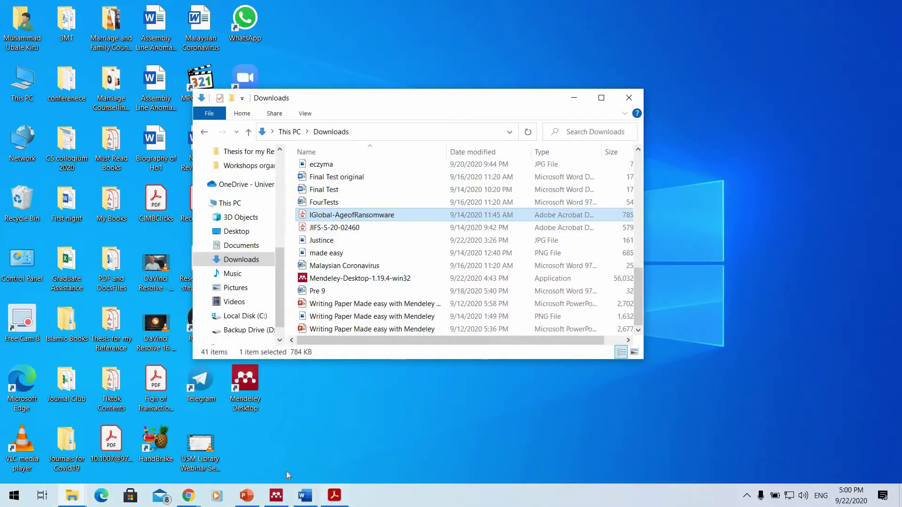
Sync Mendeley Desktop and search All Documents for the pasted paper title, finding two copies.
{"action": "key", "text": "alt+Tab"}
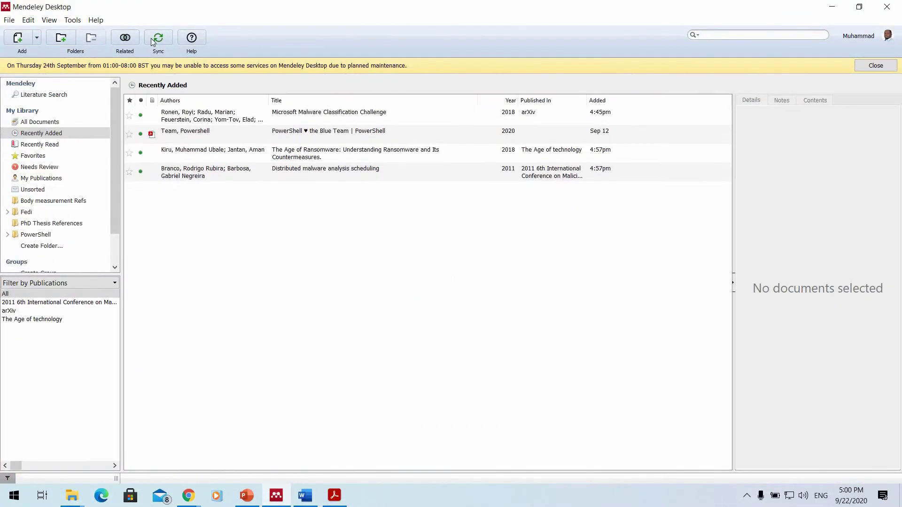
{"action": "left_click", "coordinate": [151, 39]}
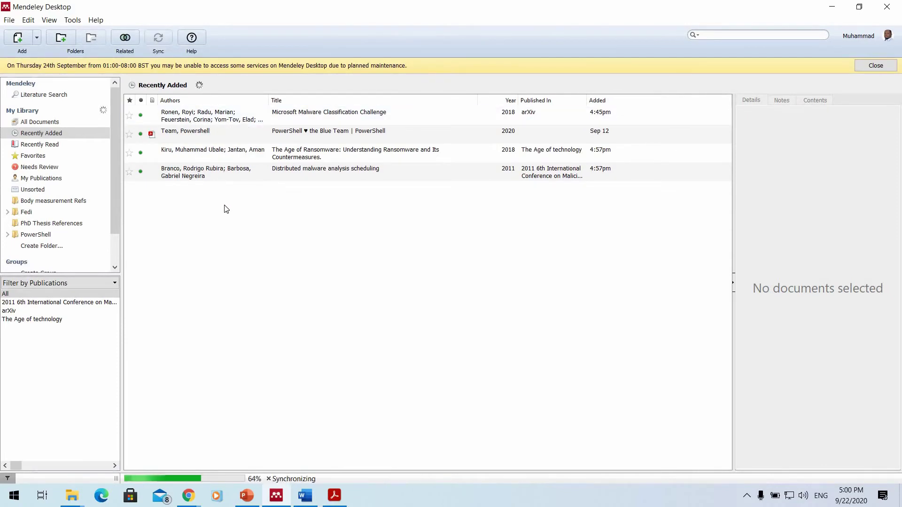
{"action": "left_click", "coordinate": [47, 122]}
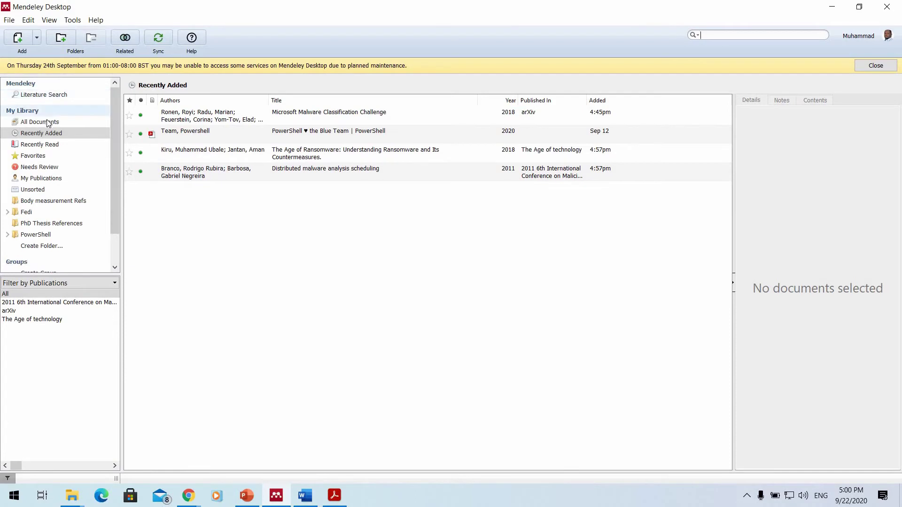
{"action": "left_click", "coordinate": [753, 37]}
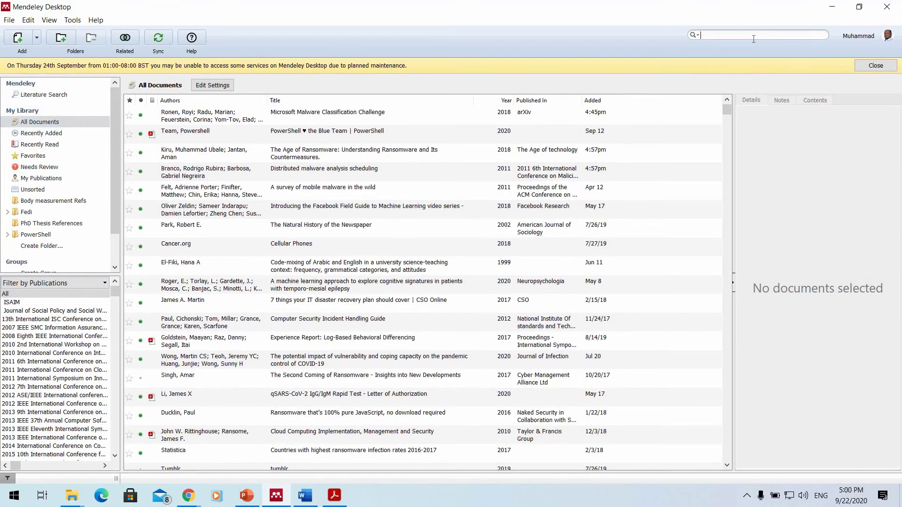
{"action": "key", "text": "ctrl+v"}
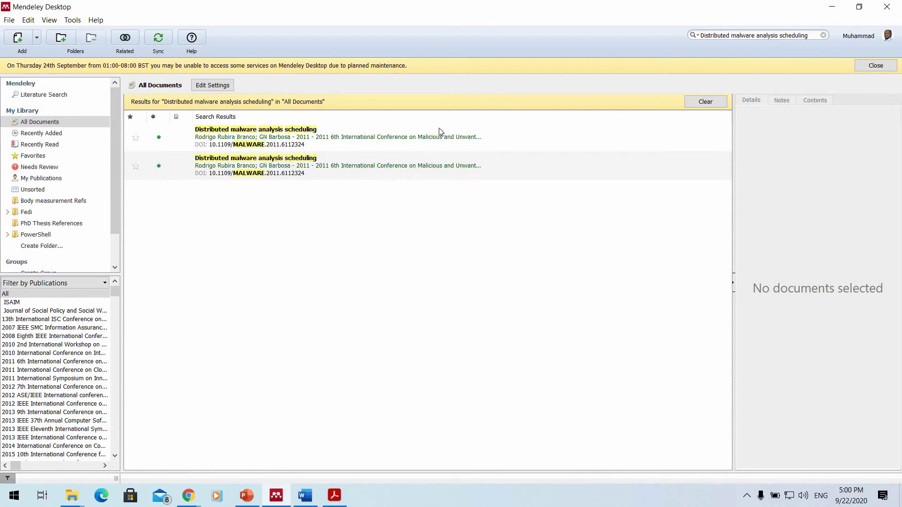
Check the account in the File menu without changing anything, then minimize Mendeley Desktop.
{"action": "left_click", "coordinate": [9, 20]}
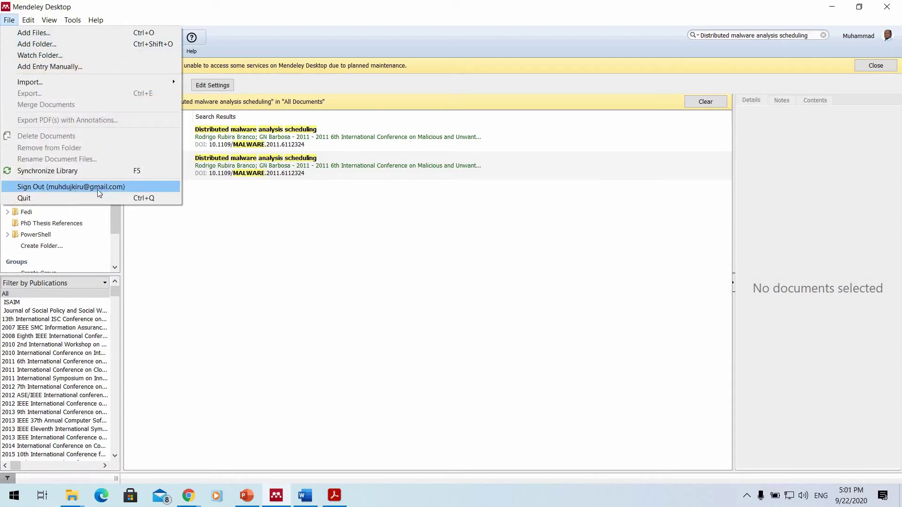
{"action": "left_click", "coordinate": [837, 10]}
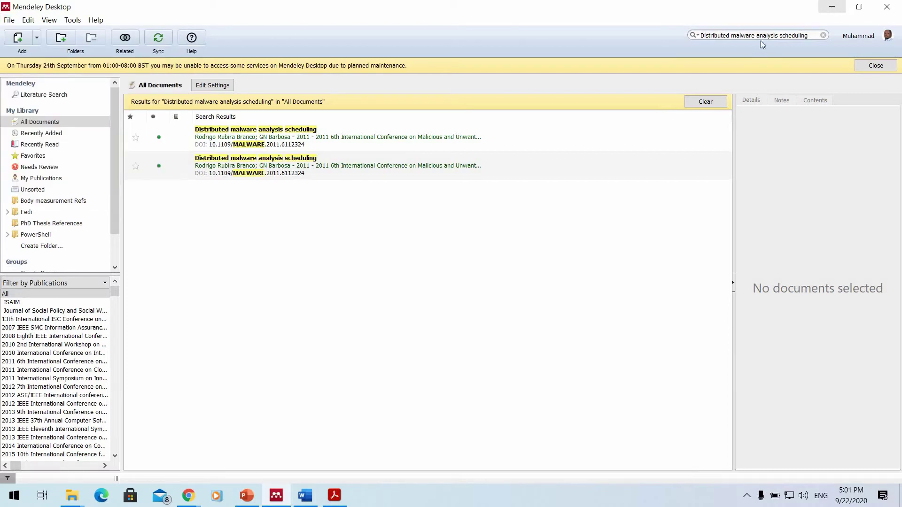
{"action": "left_click", "coordinate": [277, 496]}
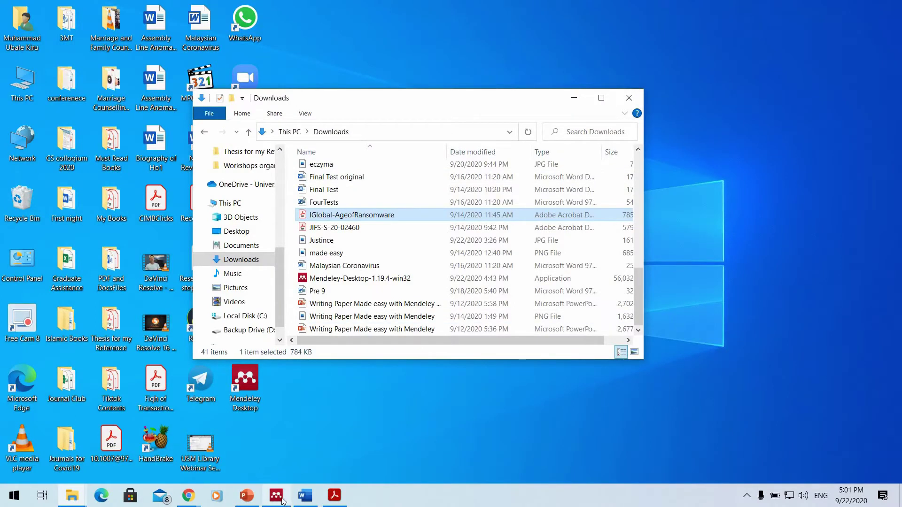
Minimize the ransomware PDF in Acrobat and switch to PowerPoint's slide 5, Adding Documents.
{"action": "left_click", "coordinate": [333, 501]}
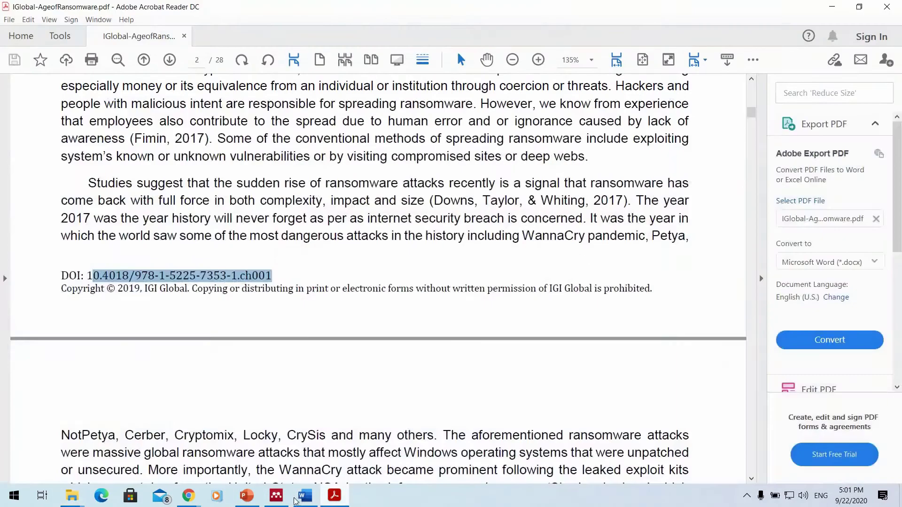
{"action": "left_click", "coordinate": [333, 501]}
{"action": "key", "text": "alt+Tab"}
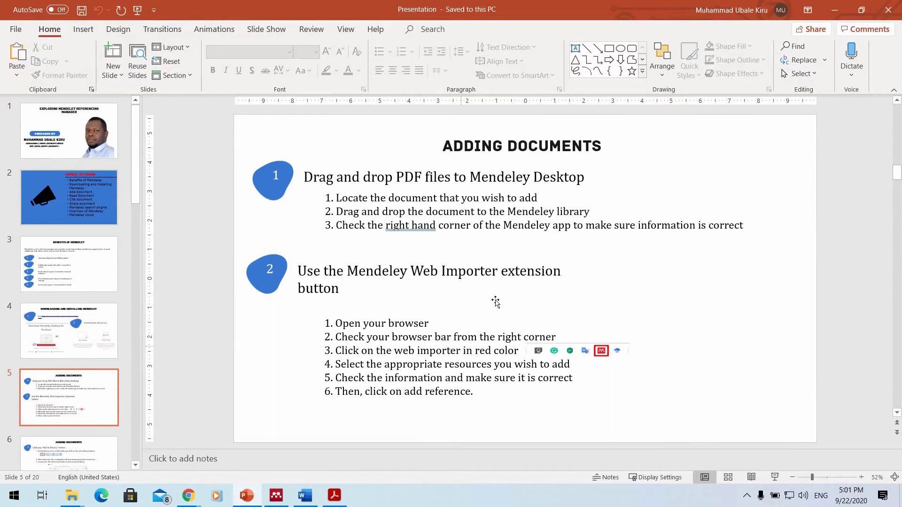
Page through the presentation from slide 5 to slide 9, Read Documents with Mendeley.
{"action": "scroll", "coordinate": [525, 251], "scroll_direction": "down", "scroll_amount": 1}
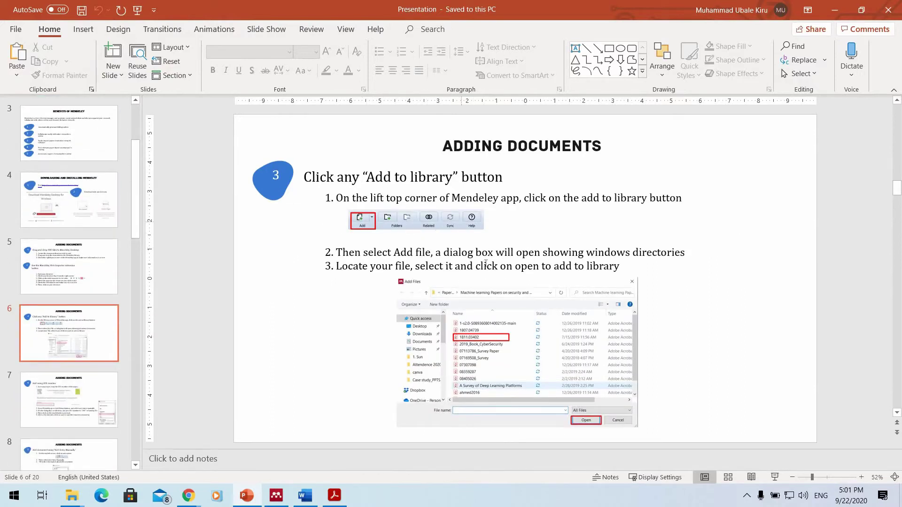
{"action": "scroll", "coordinate": [515, 190], "scroll_direction": "down", "scroll_amount": 1}
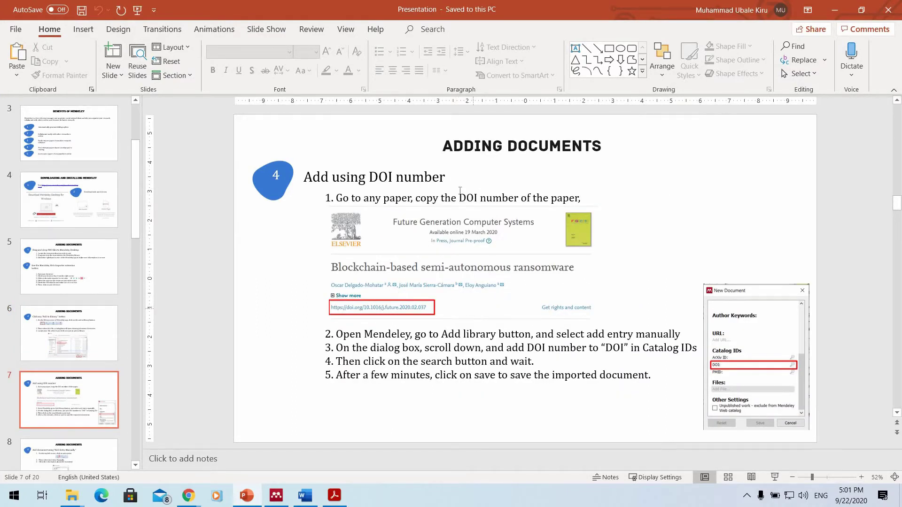
{"action": "scroll", "coordinate": [452, 292], "scroll_direction": "down", "scroll_amount": 1}
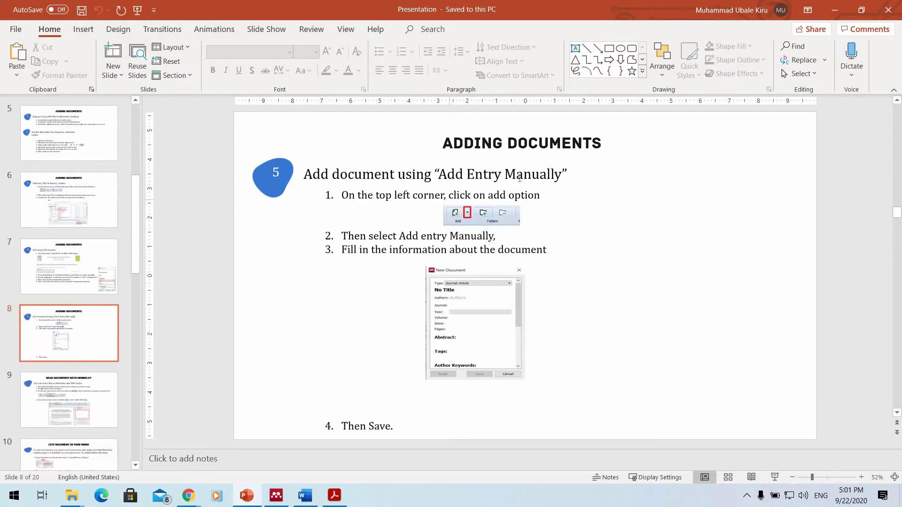
{"action": "scroll", "coordinate": [518, 181], "scroll_direction": "down", "scroll_amount": 3}
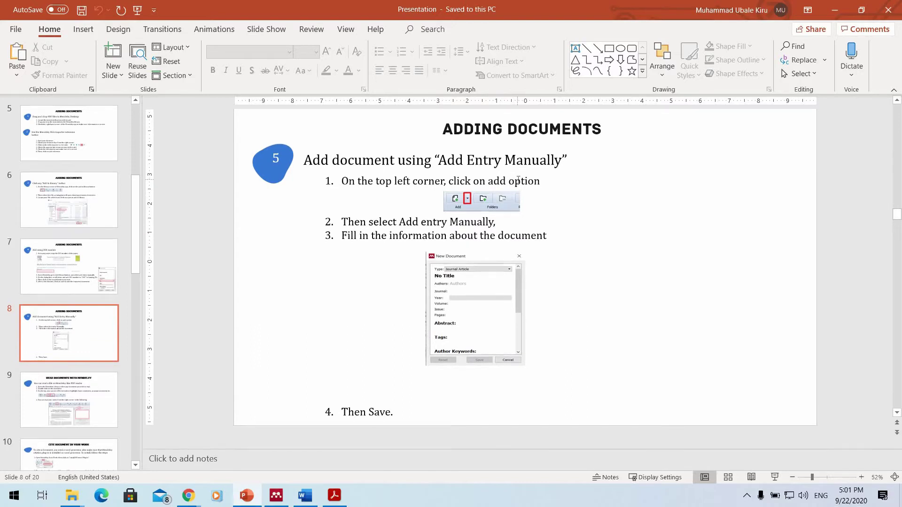
{"action": "scroll", "coordinate": [518, 180], "scroll_direction": "down", "scroll_amount": 4}
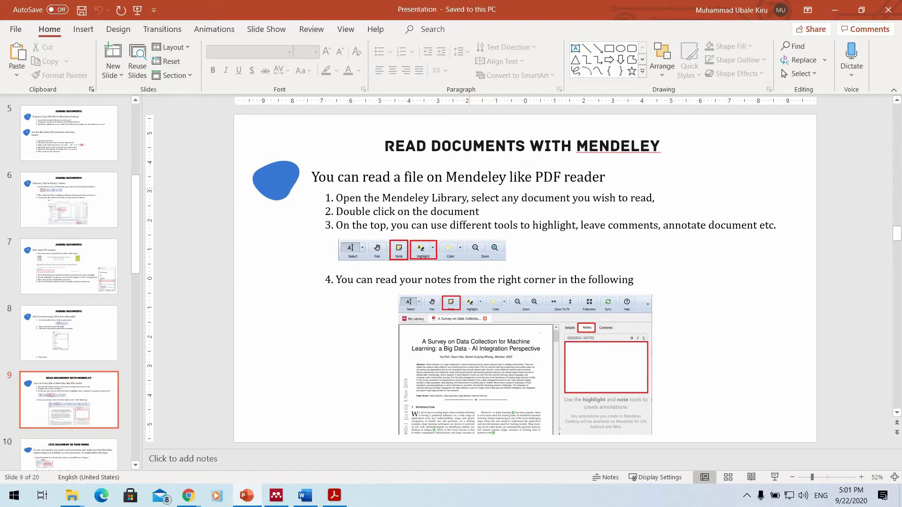
Minimize PowerPoint, clear Mendeley's search, and show the Body measurement Refs folder's three references.
{"action": "left_click", "coordinate": [247, 495]}
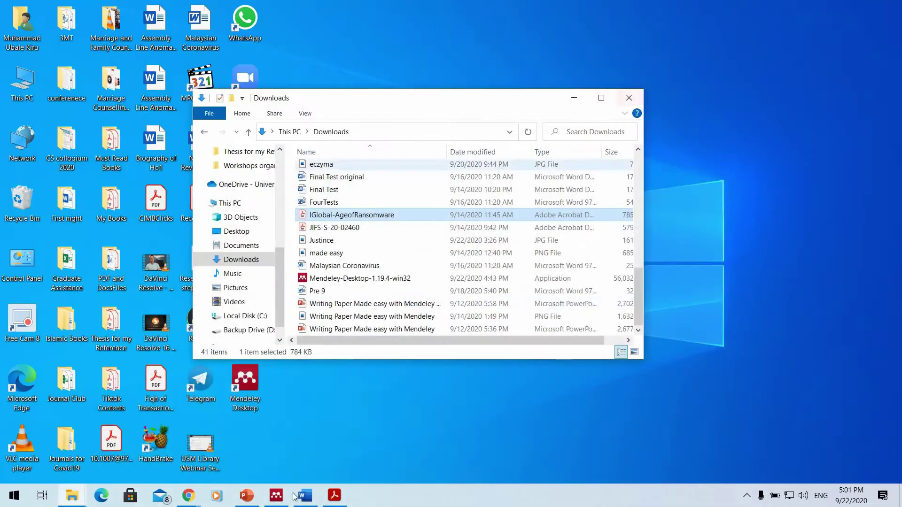
{"action": "key", "text": "alt+Tab"}
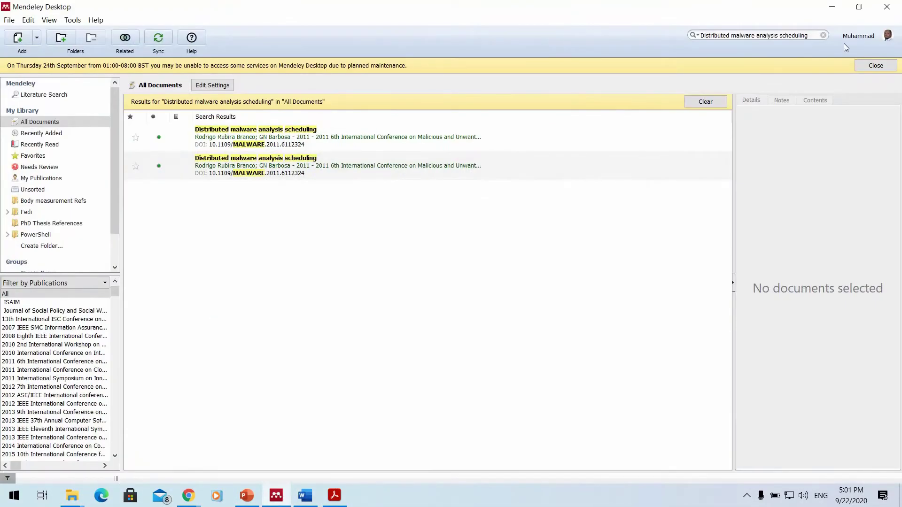
{"action": "left_click", "coordinate": [823, 36]}
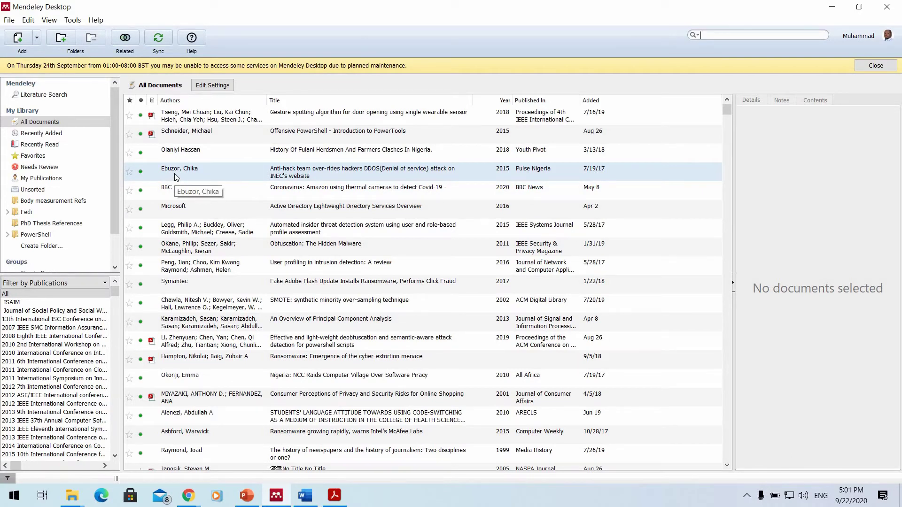
{"action": "left_click", "coordinate": [68, 202]}
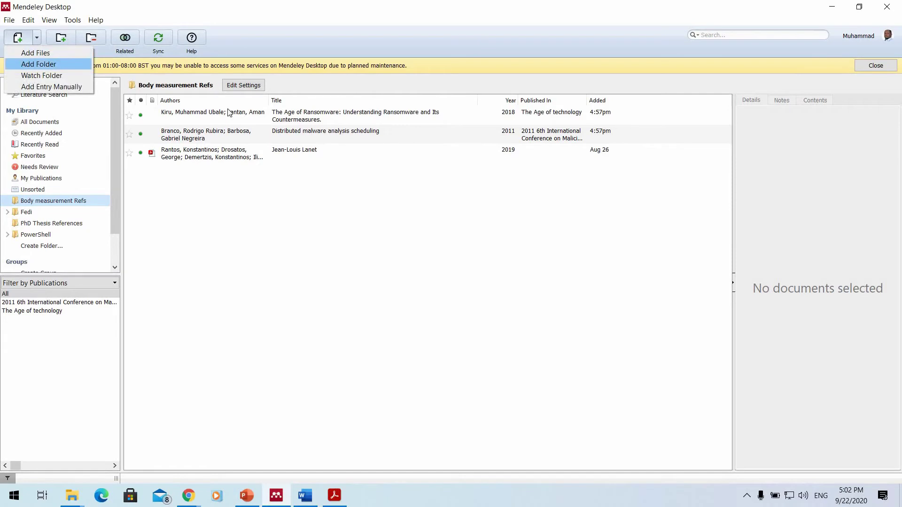
Add the PDF 1709.07508 to the Body measurement Refs folder.
{"action": "left_click", "coordinate": [52, 53]}
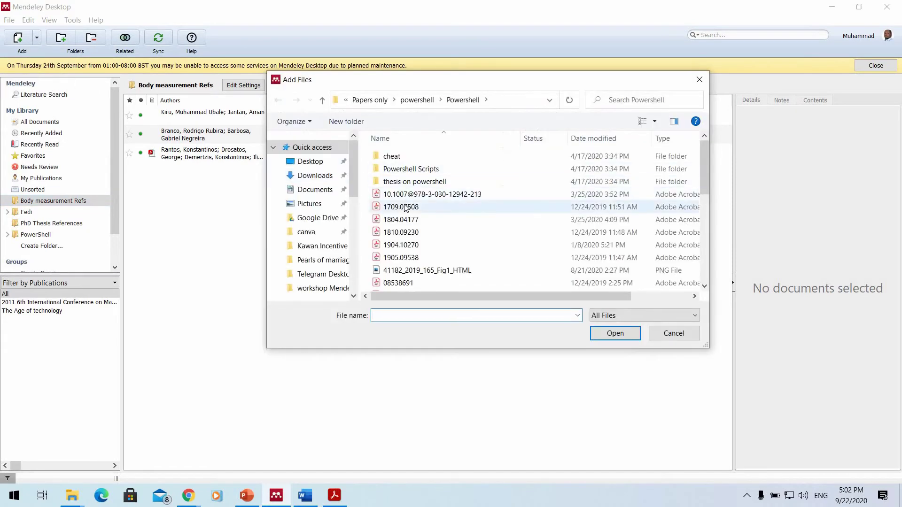
{"action": "left_click", "coordinate": [405, 207]}
{"action": "key", "text": "Return"}
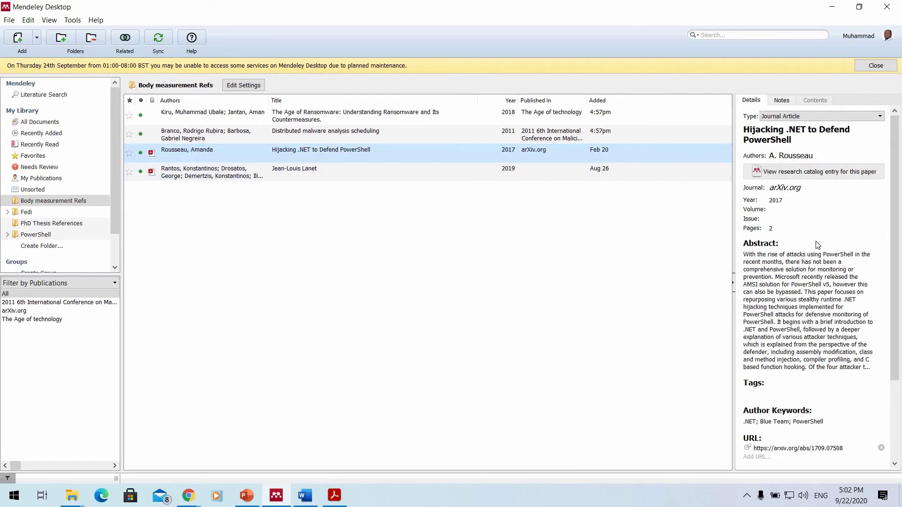
Keep the new document's type as Journal Article and review its details, including the empty Volume field.
{"action": "left_click", "coordinate": [804, 119]}
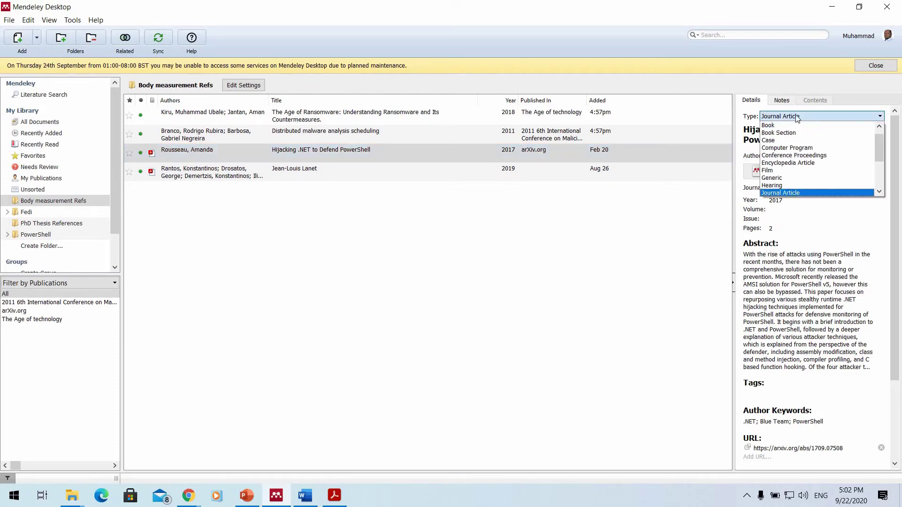
{"action": "key", "text": "b"}
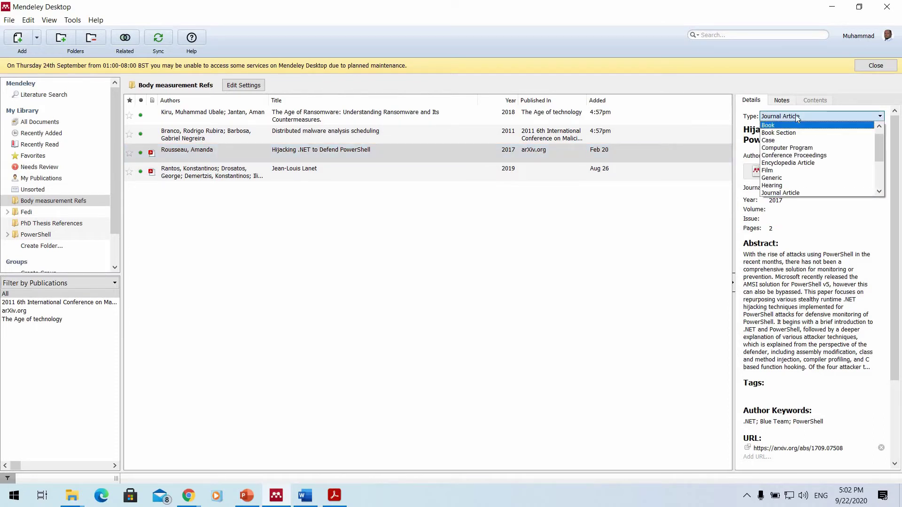
{"action": "key", "text": "Escape"}
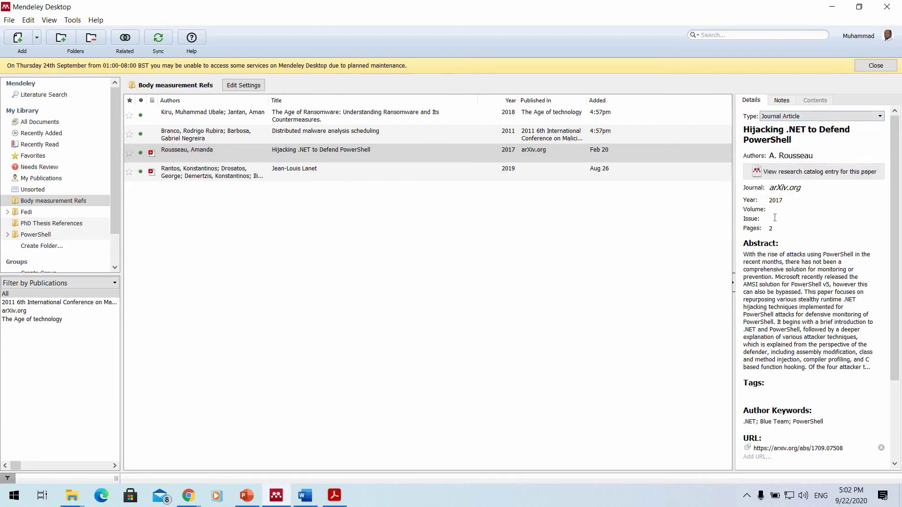
{"action": "left_click", "coordinate": [774, 212]}
{"action": "scroll", "coordinate": [794, 277], "scroll_direction": "down", "scroll_amount": 3}
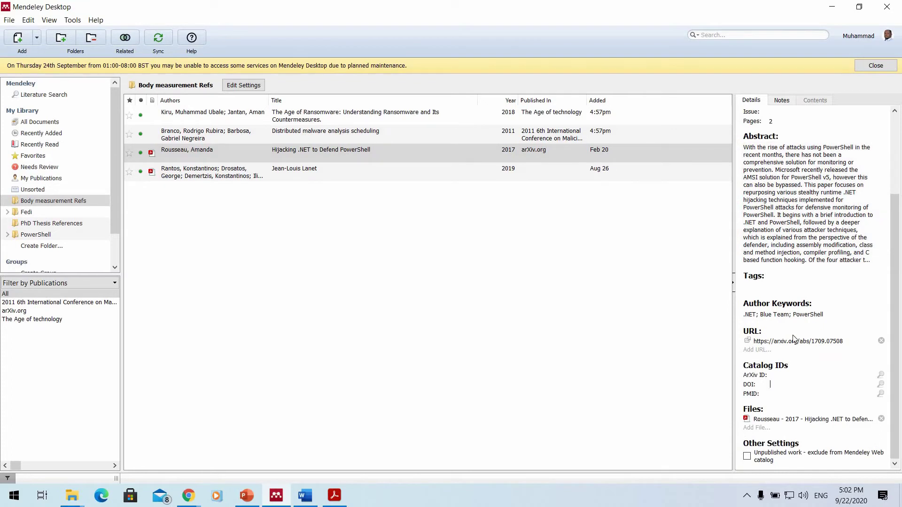
{"action": "scroll", "coordinate": [795, 336], "scroll_direction": "up", "scroll_amount": 3}
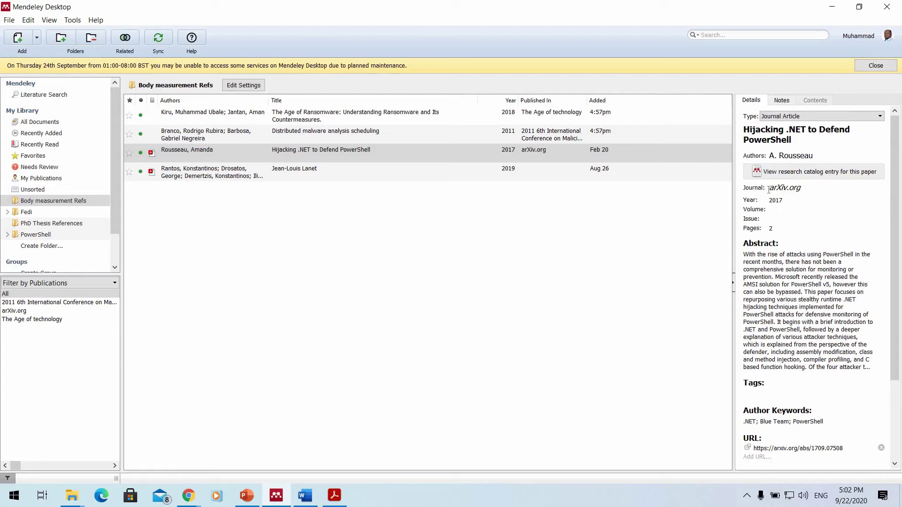
{"action": "scroll", "coordinate": [793, 246], "scroll_direction": "down", "scroll_amount": 3}
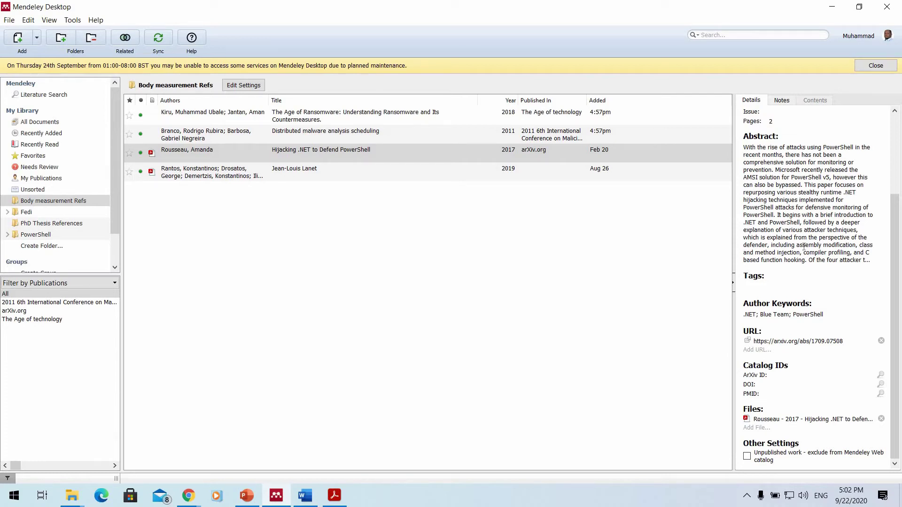
{"action": "scroll", "coordinate": [803, 246], "scroll_direction": "up", "scroll_amount": 3}
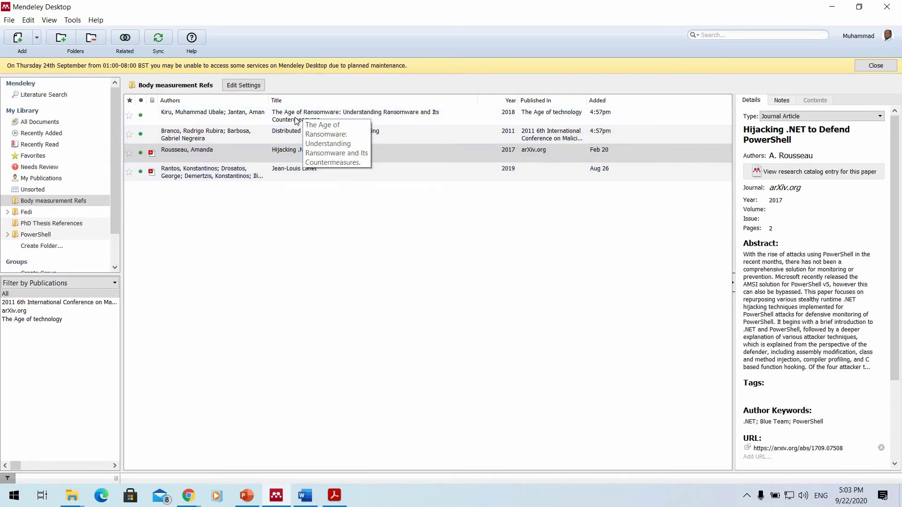
Compare details of The Age of Ransomware, Hijacking .NET and the Lanet entries.
{"action": "left_click", "coordinate": [296, 120]}
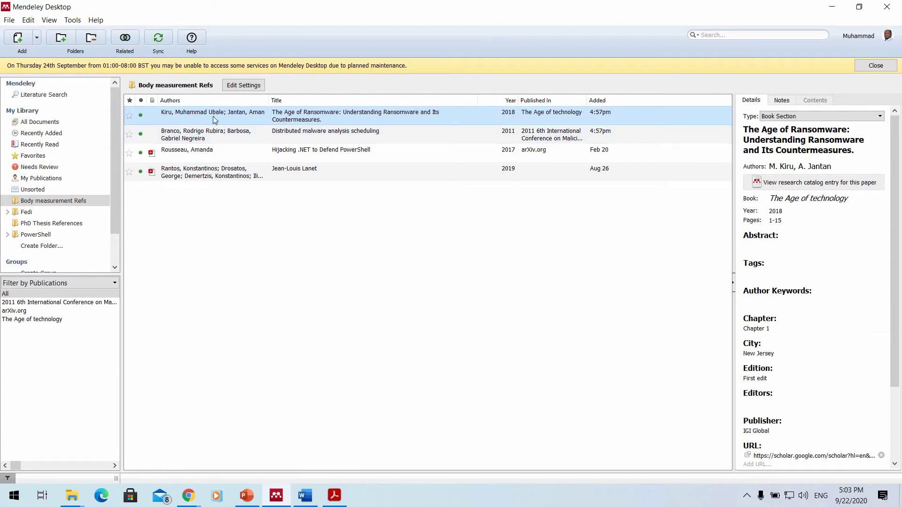
{"action": "left_click", "coordinate": [268, 157]}
{"action": "left_click", "coordinate": [258, 171]}
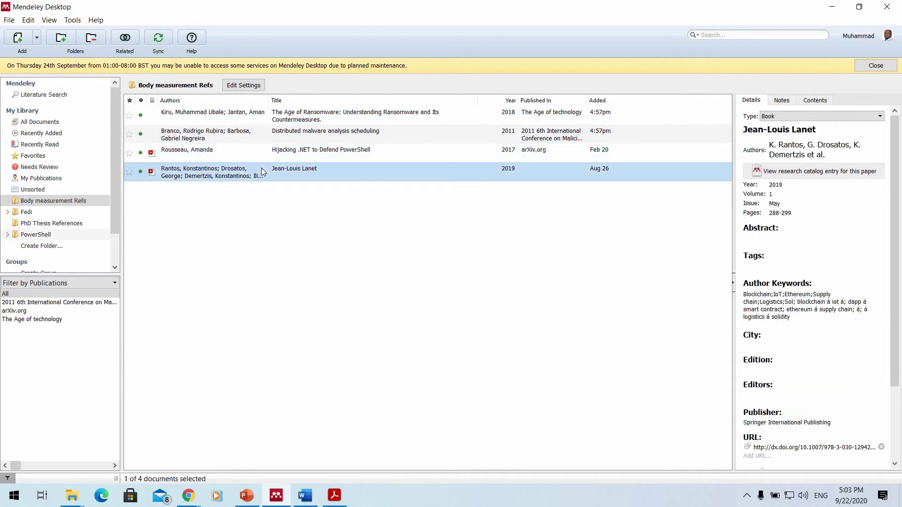
Open the Jean-Louis Lanet paper's PDF in a reader tab and select the abstract from 'Windows' through 'WMIC'.
{"action": "double_click", "coordinate": [317, 170]}
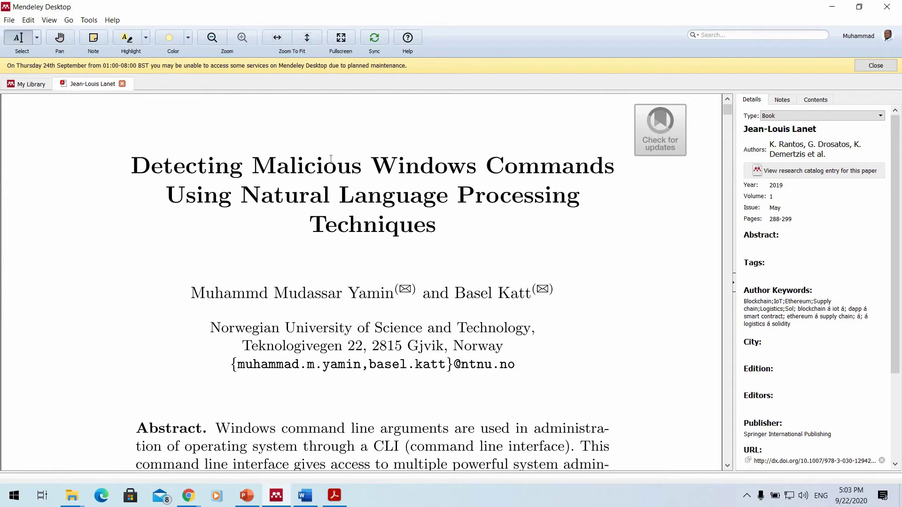
{"action": "scroll", "coordinate": [338, 162], "scroll_direction": "down", "scroll_amount": 8}
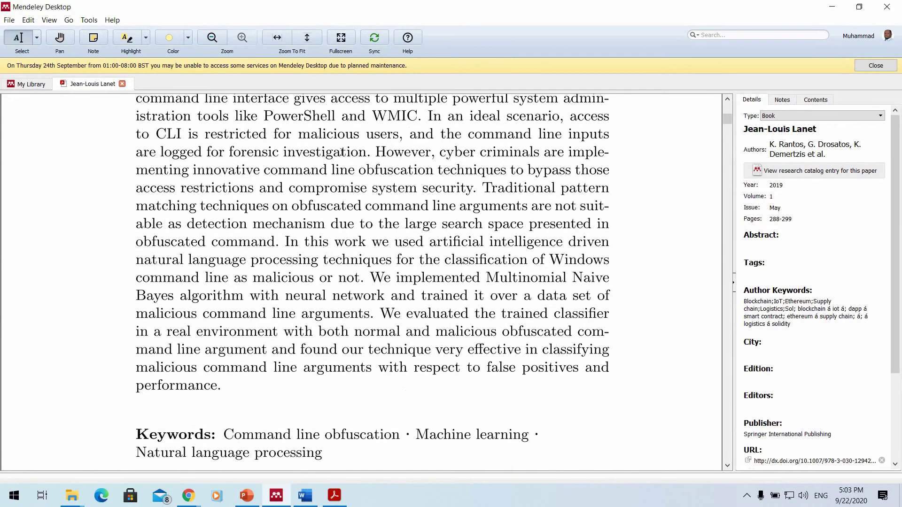
{"action": "scroll", "coordinate": [346, 163], "scroll_direction": "down", "scroll_amount": 6}
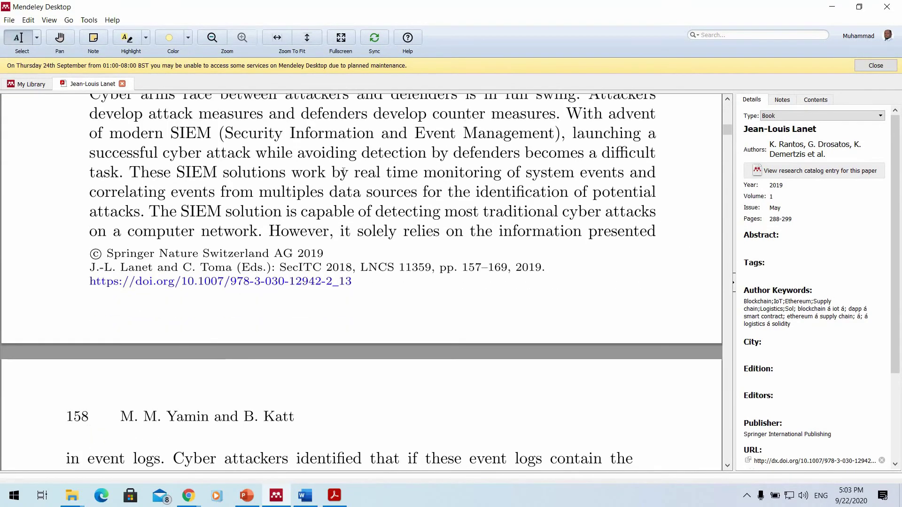
{"action": "scroll", "coordinate": [344, 174], "scroll_direction": "up", "scroll_amount": 6}
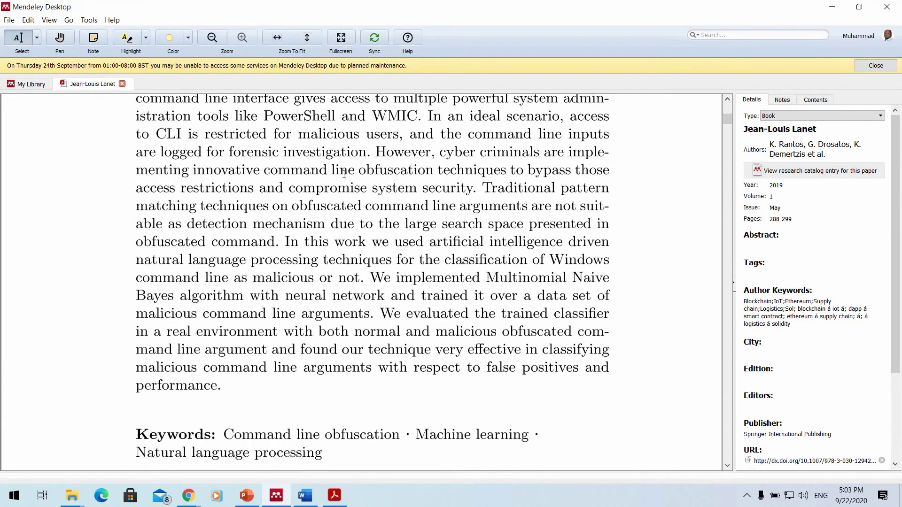
{"action": "scroll", "coordinate": [443, 170], "scroll_direction": "up", "scroll_amount": 5}
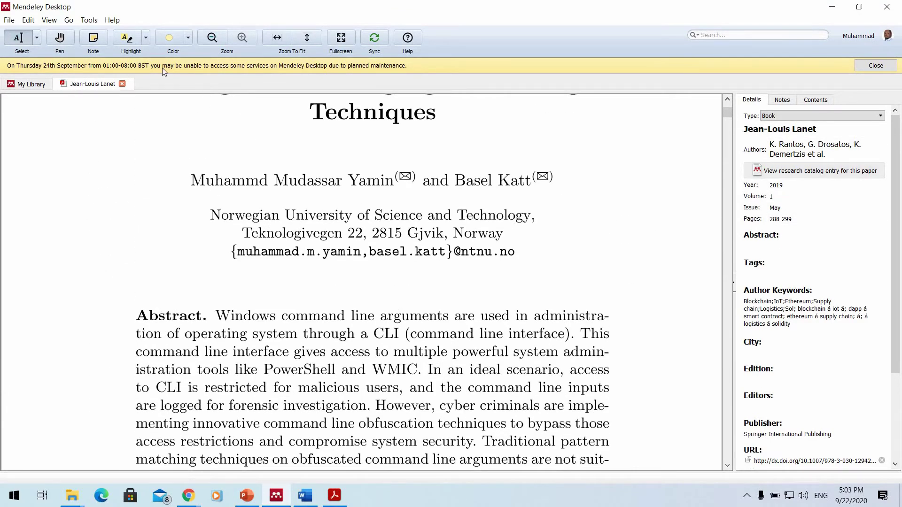
{"action": "scroll", "coordinate": [162, 67], "scroll_direction": "down", "scroll_amount": 2}
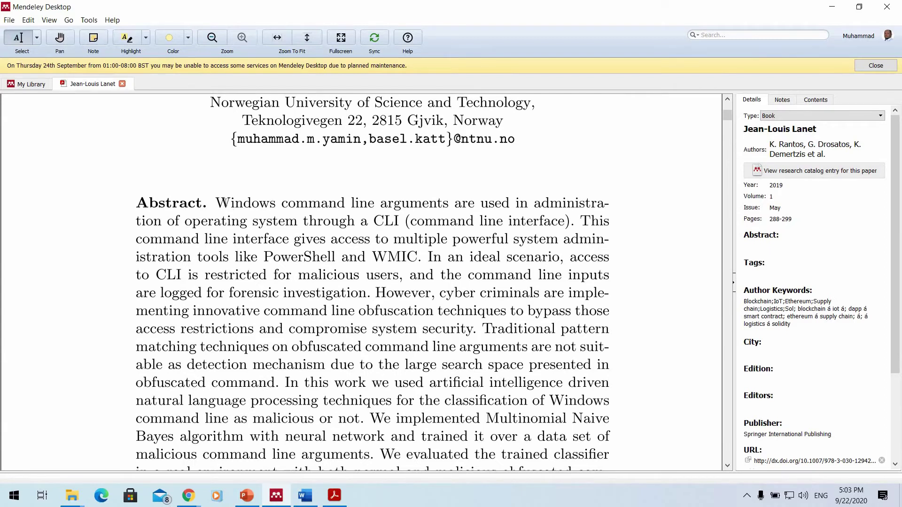
{"action": "left_click_drag", "start_coordinate": [216, 203], "coordinate": [416, 257]}
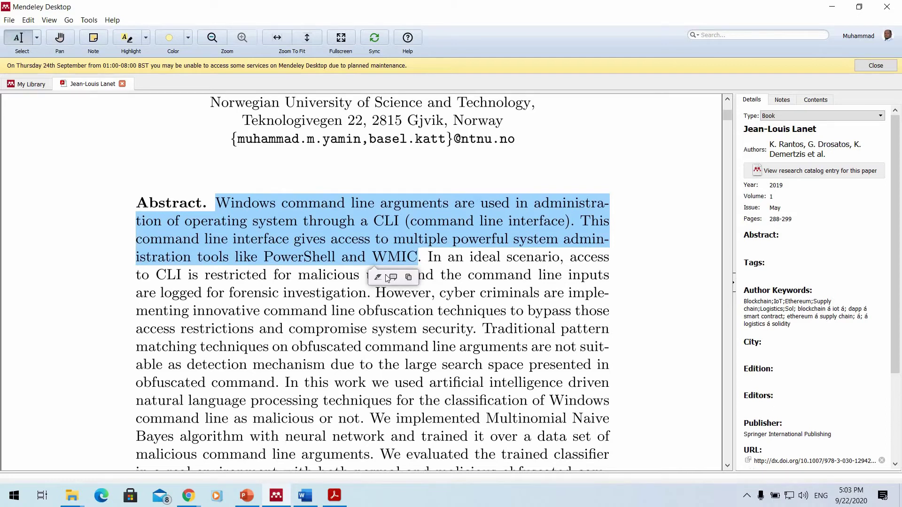
Highlight the selected abstract text and the passage about obfuscated command lines.
{"action": "left_click", "coordinate": [377, 277]}
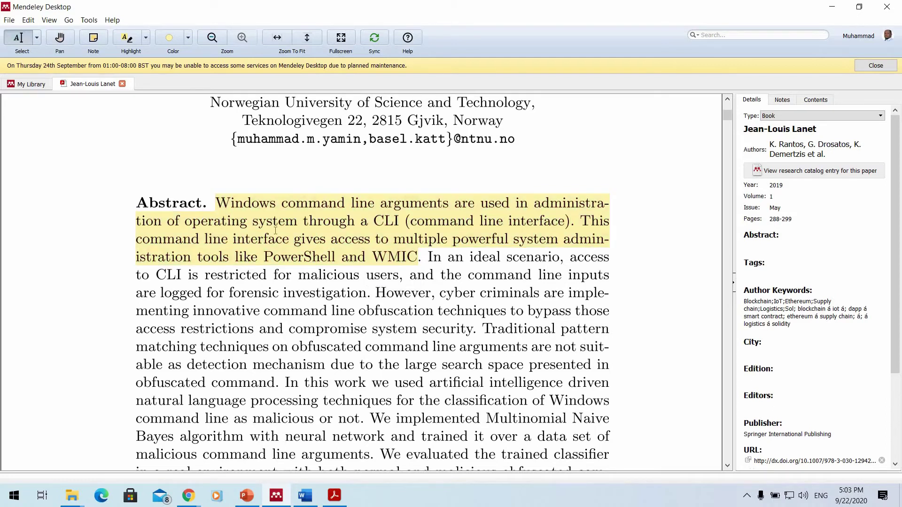
{"action": "scroll", "coordinate": [275, 230], "scroll_direction": "down", "scroll_amount": 2}
{"action": "left_click_drag", "start_coordinate": [272, 233], "coordinate": [396, 306]}
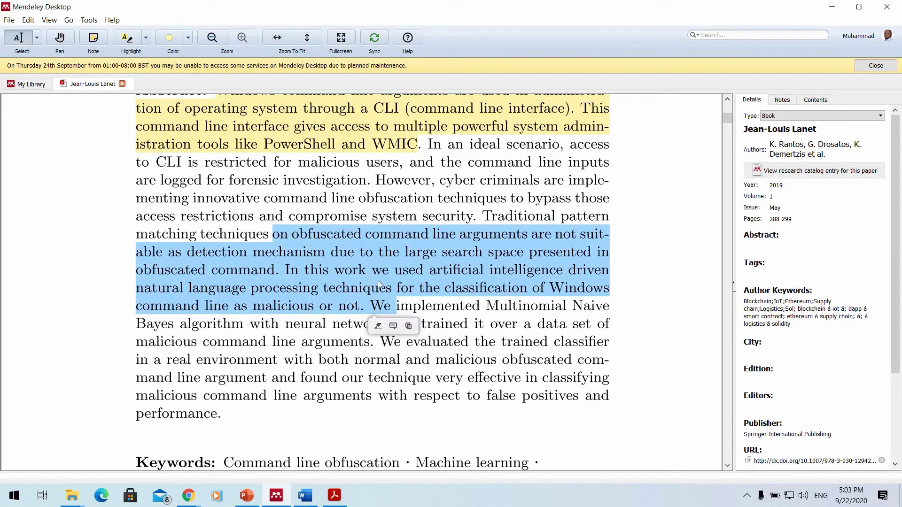
{"action": "right_click", "coordinate": [379, 284]}
{"action": "left_click", "coordinate": [382, 285]}
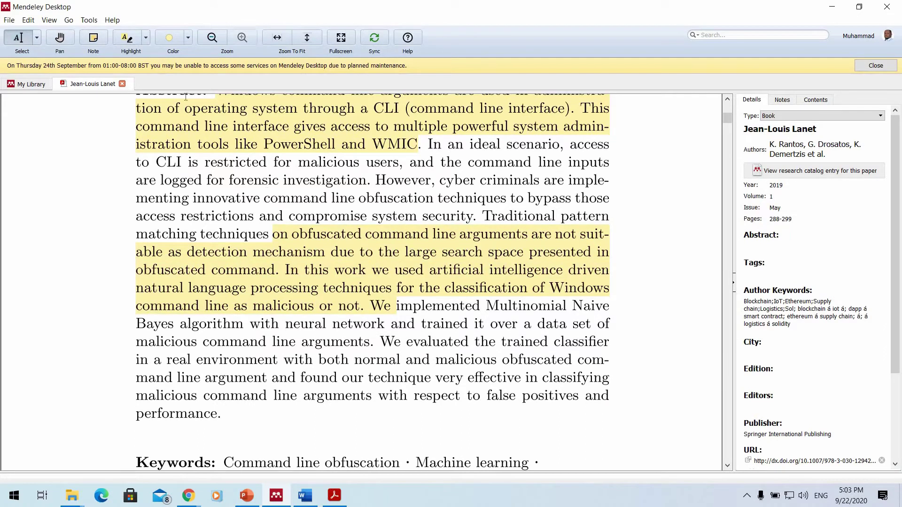
Highlight the passage from 'is restricted' onward in yellow, then zoom in to show the Introduction.
{"action": "left_click_drag", "start_coordinate": [188, 162], "coordinate": [279, 197]}
{"action": "left_click", "coordinate": [130, 39]}
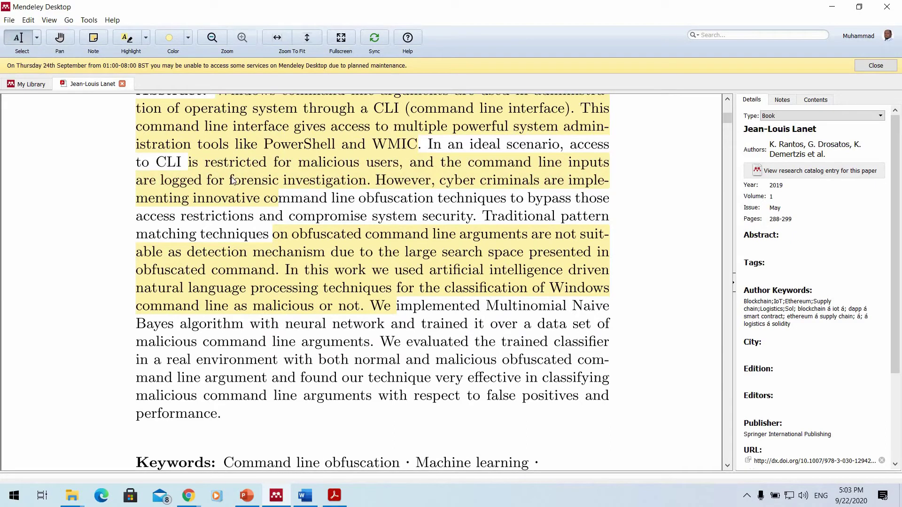
{"action": "scroll", "coordinate": [310, 201], "scroll_direction": "down", "scroll_amount": 1}
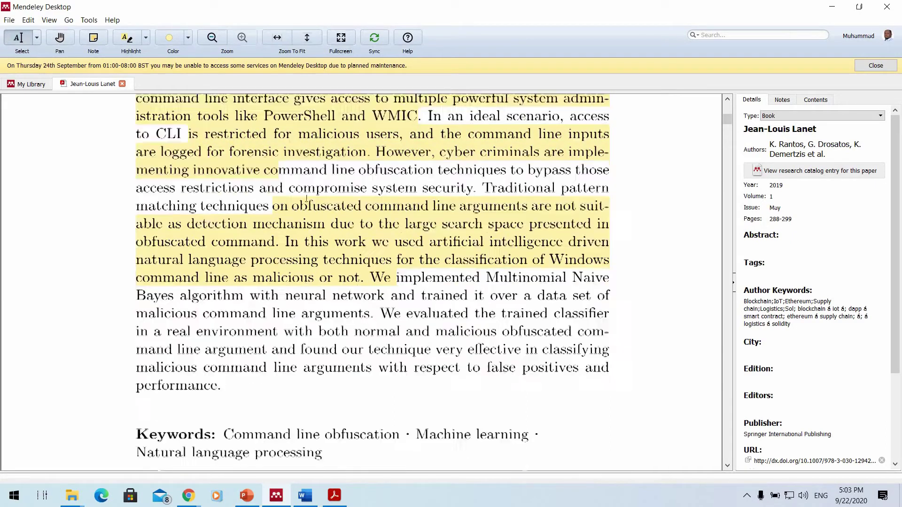
{"action": "scroll", "coordinate": [307, 199], "scroll_direction": "down", "scroll_amount": 4}
{"action": "key", "text": "ctrl+plus"}
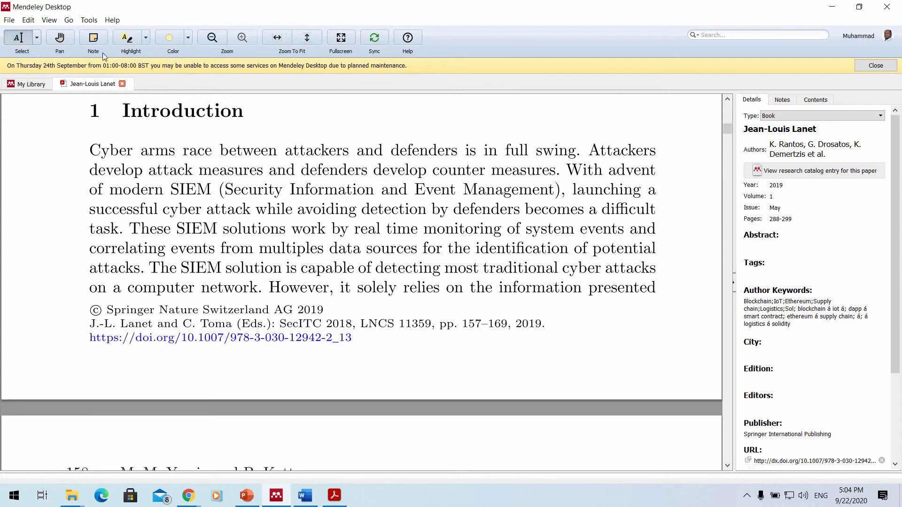
Attach a sticky note 'I need to use this for my introduction' at the start of the Cyber paragraph.
{"action": "right_click", "coordinate": [88, 147]}
{"action": "left_click", "coordinate": [117, 153]}
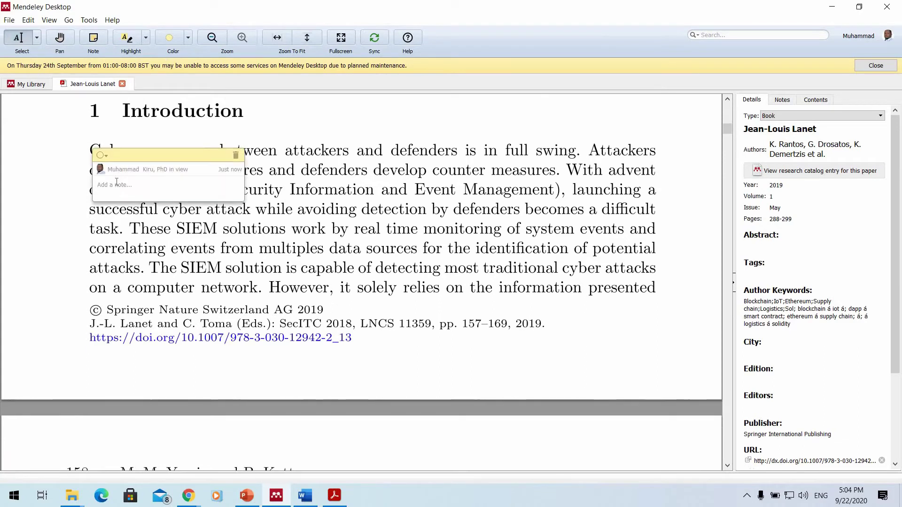
{"action": "type", "text": "I n"}
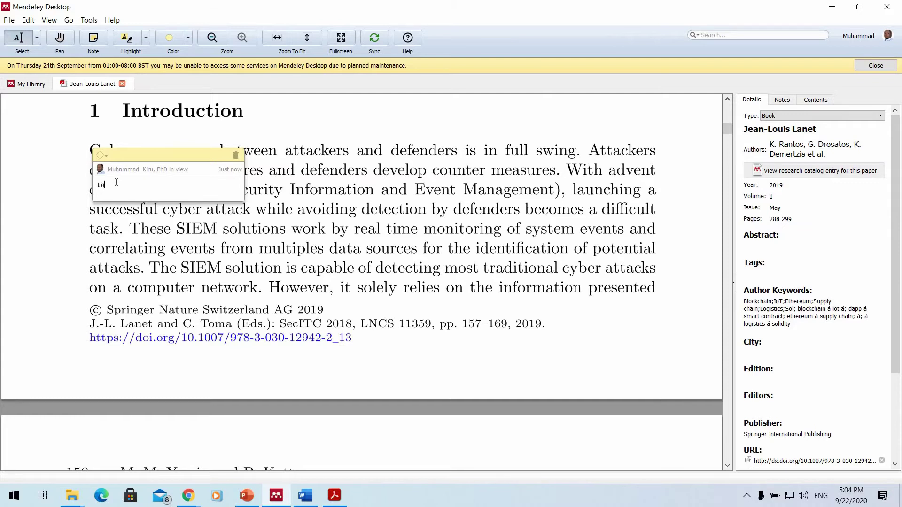
{"action": "type", "text": "eed to use this for my int"}
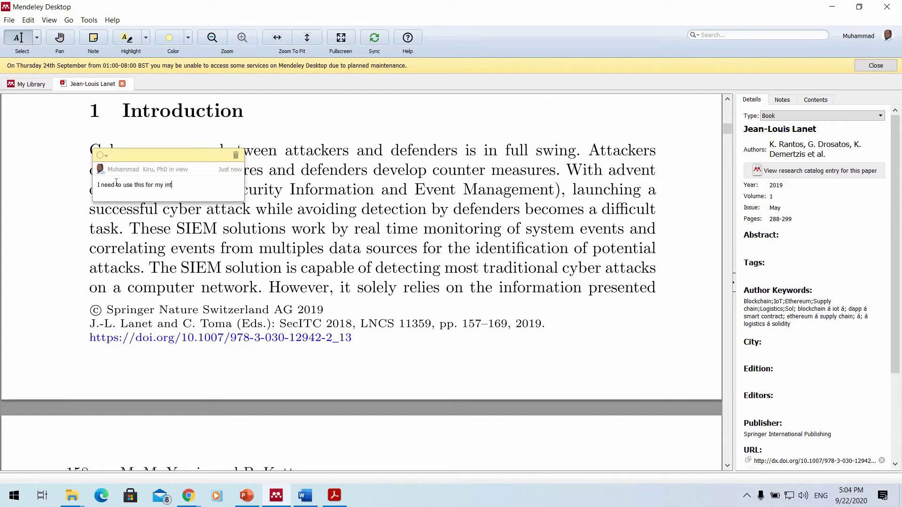
{"action": "type", "text": "roduction"}
{"action": "left_click", "coordinate": [91, 141]}
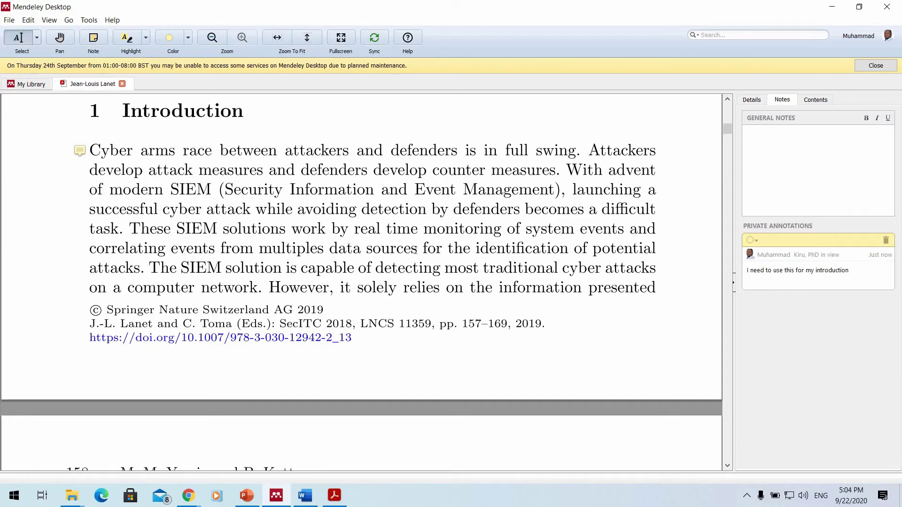
Add a second sticky note 'this is great' just after 'attack.'.
{"action": "scroll", "coordinate": [414, 249], "scroll_direction": "down", "scroll_amount": 10}
{"action": "right_click", "coordinate": [461, 146]}
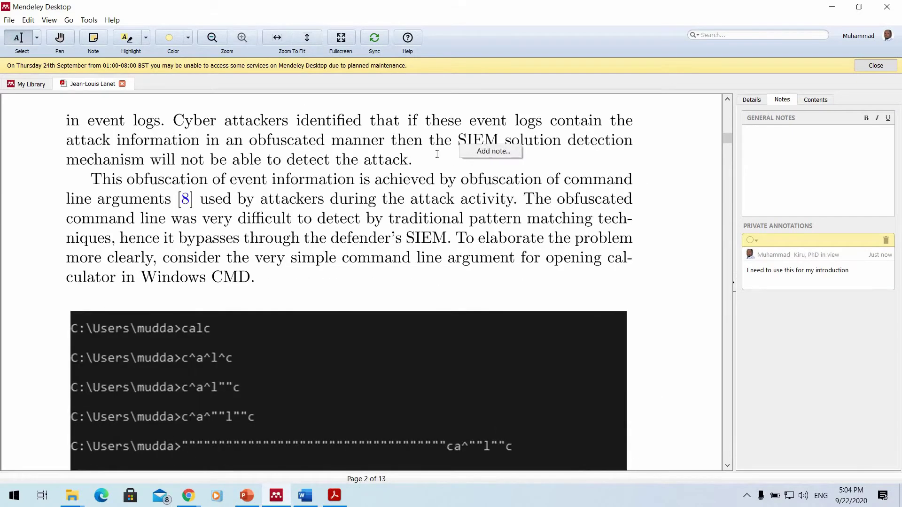
{"action": "left_click", "coordinate": [492, 151]}
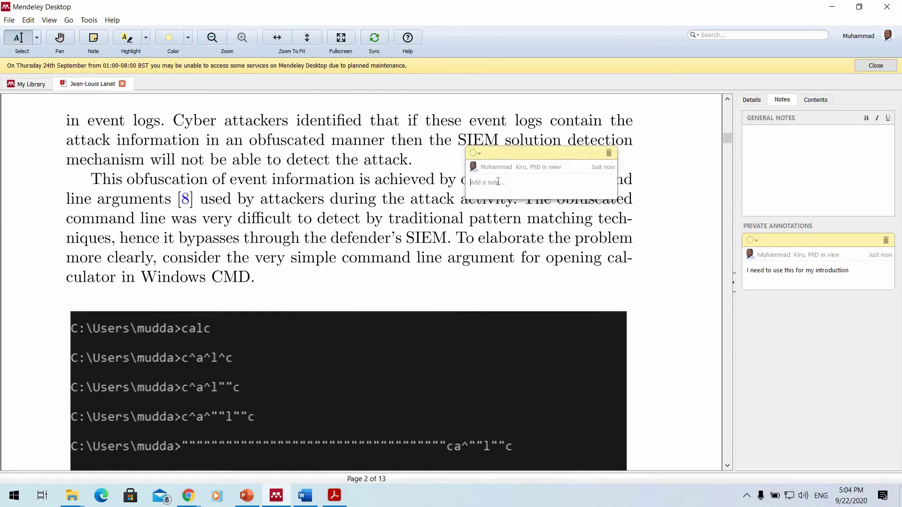
{"action": "type", "text": "this is great"}
{"action": "left_click", "coordinate": [468, 136]}
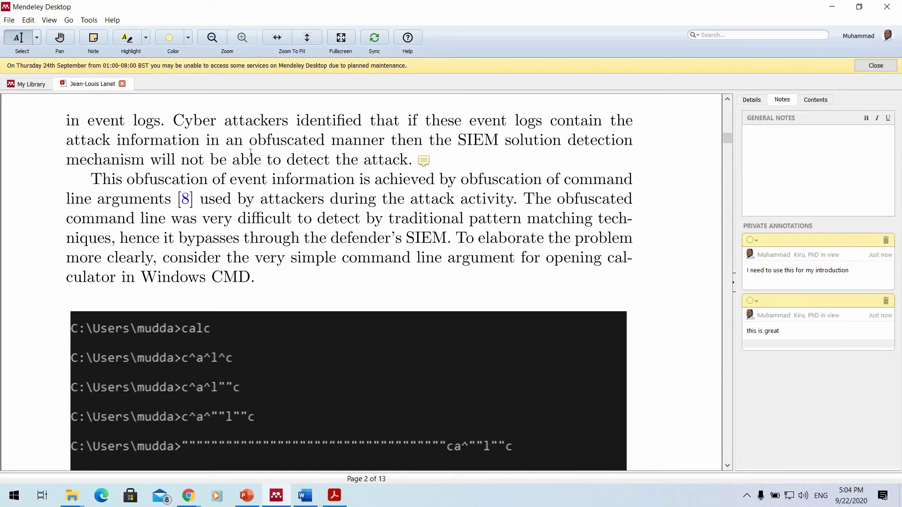
Copy the first author's name from the paper's Details and minimize Mendeley.
{"action": "scroll", "coordinate": [324, 164], "scroll_direction": "down", "scroll_amount": 10}
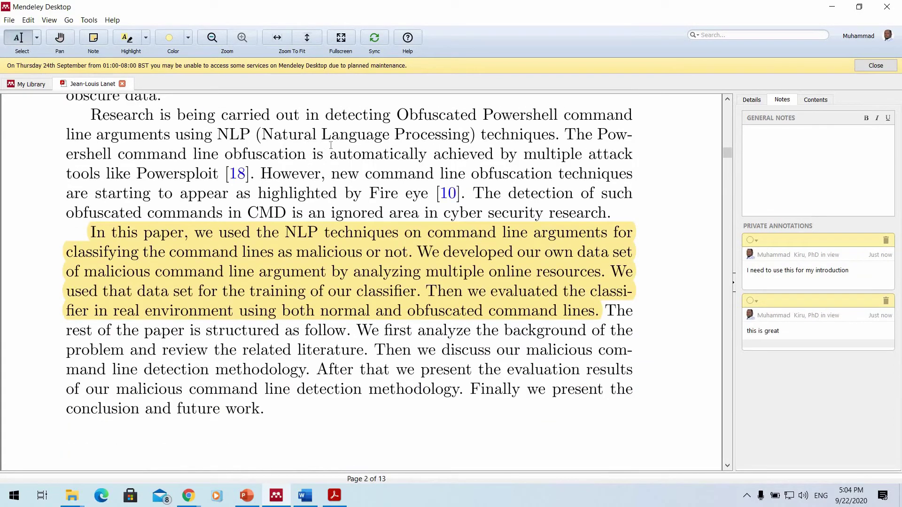
{"action": "scroll", "coordinate": [339, 150], "scroll_direction": "down", "scroll_amount": 1}
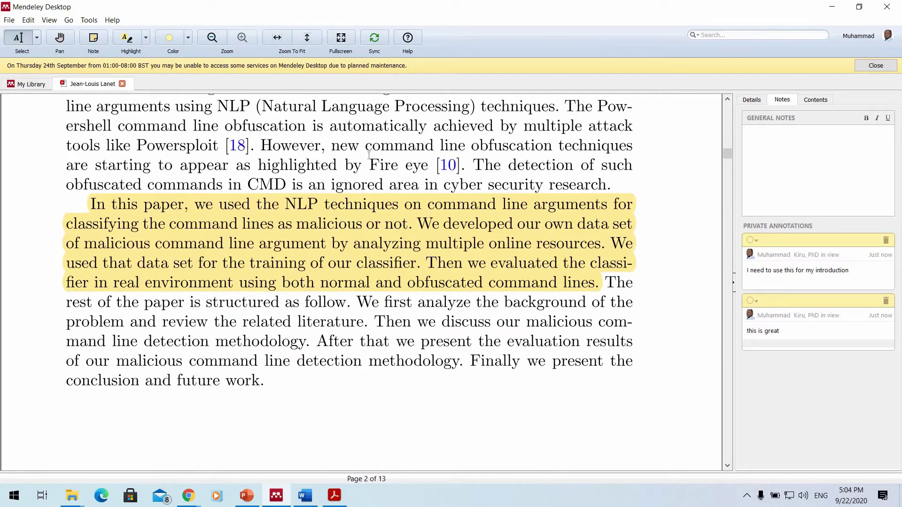
{"action": "left_click", "coordinate": [886, 240]}
{"action": "left_click", "coordinate": [751, 100]}
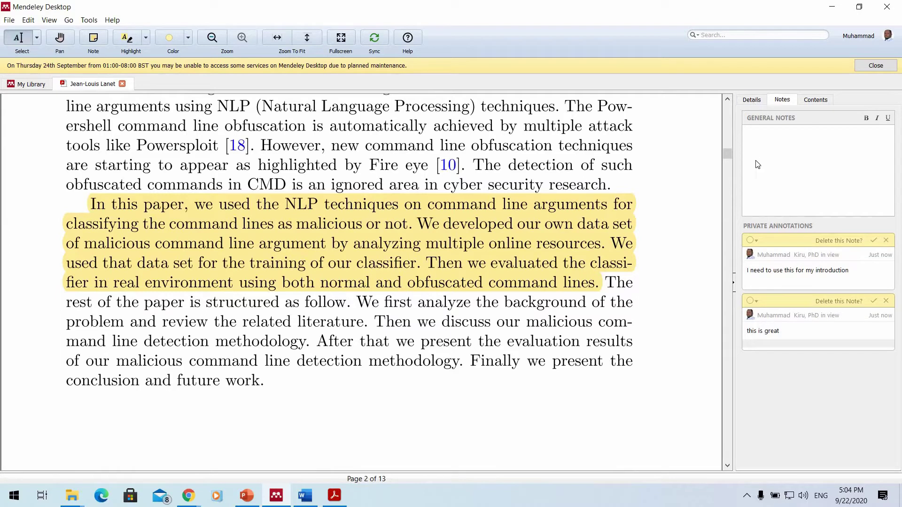
{"action": "left_click", "coordinate": [795, 149]}
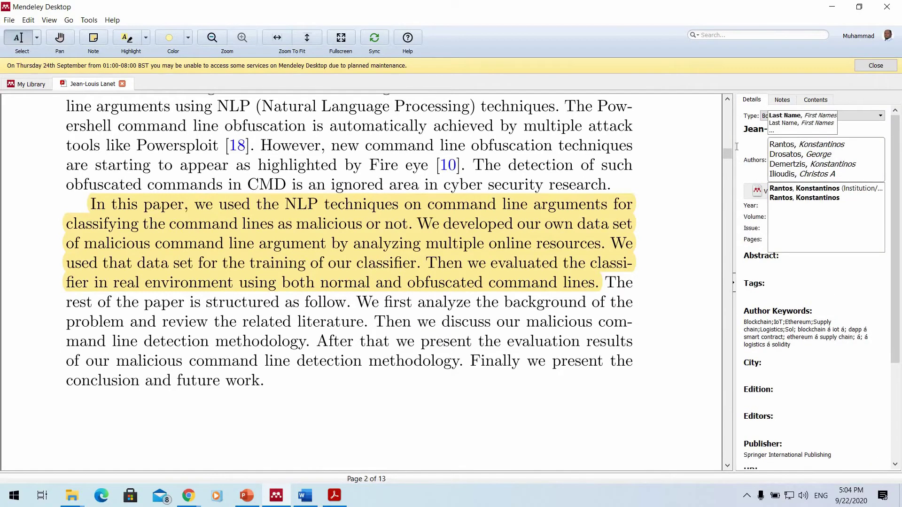
{"action": "right_click", "coordinate": [836, 145]}
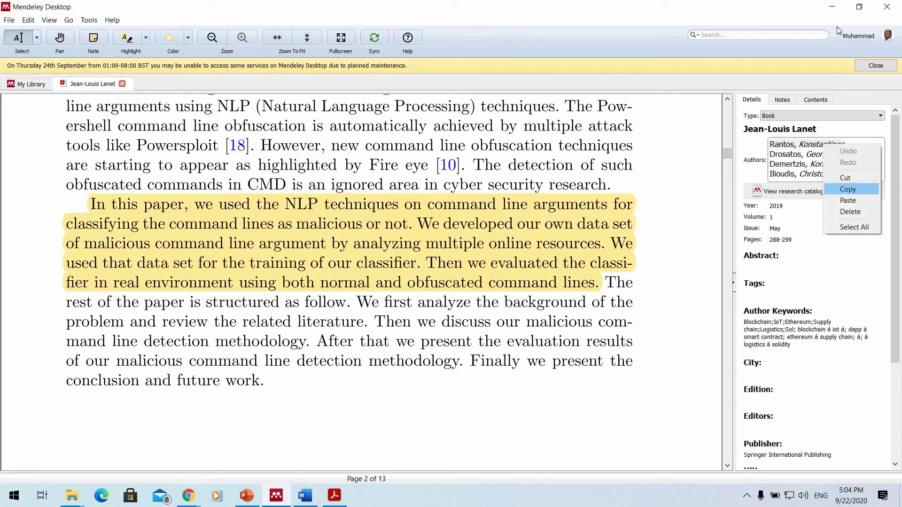
{"action": "left_click", "coordinate": [845, 188]}
{"action": "left_click", "coordinate": [831, 7]}
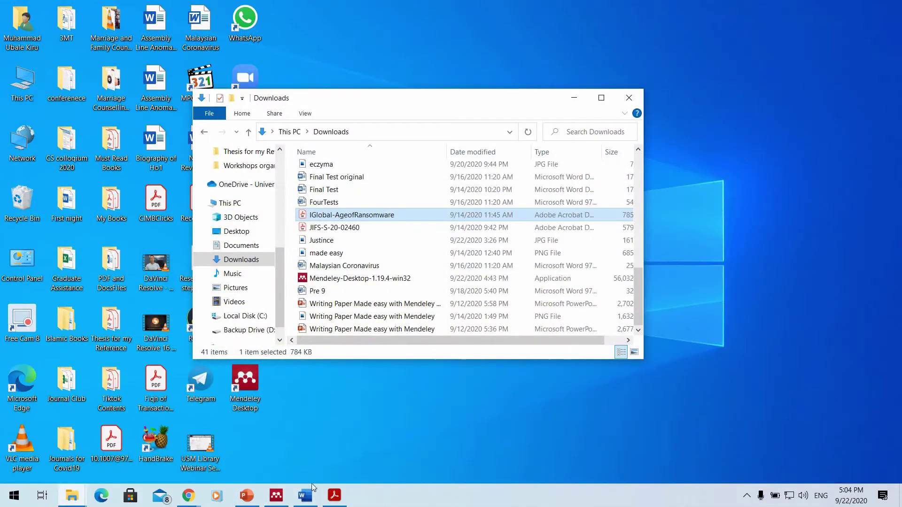
Check the blank Word Document1 and the ransomware PDF in Acrobat, then return to Mendeley.
{"action": "key", "text": "alt+Tab"}
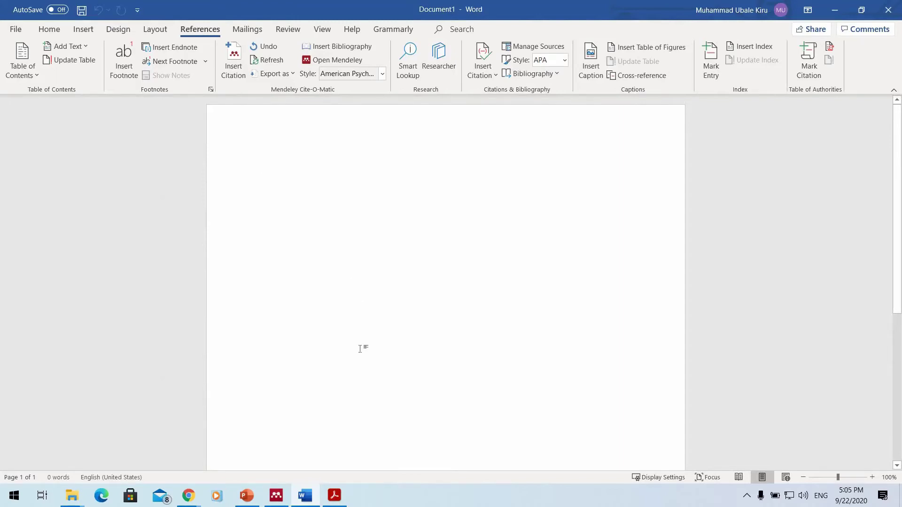
{"action": "mouse_move", "coordinate": [336, 501]}
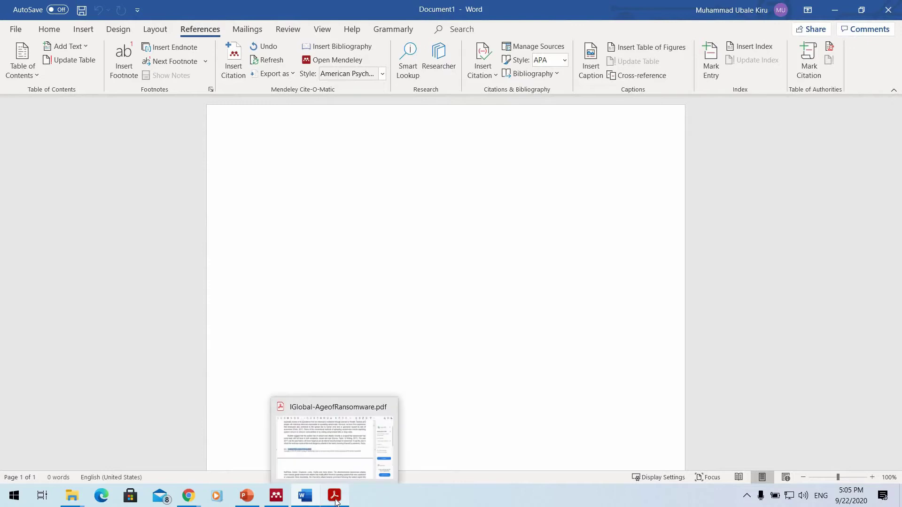
{"action": "left_click", "coordinate": [352, 420]}
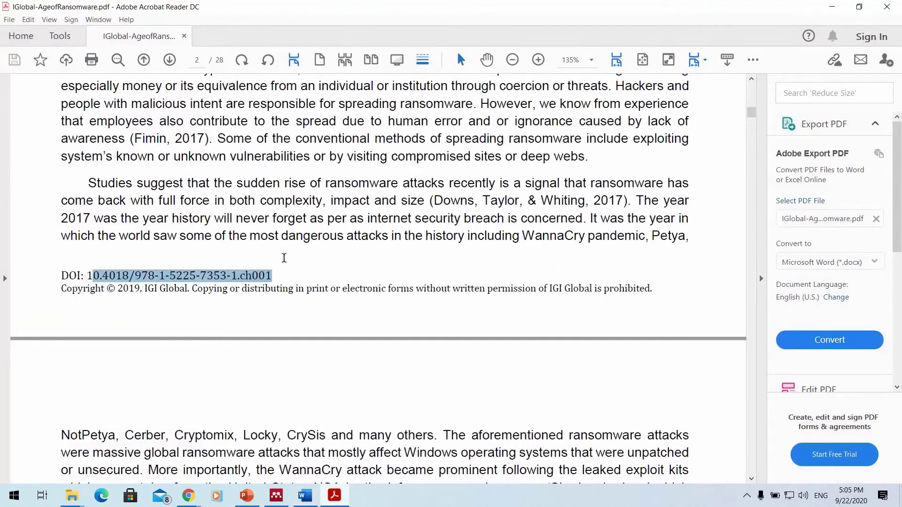
{"action": "left_click", "coordinate": [275, 494]}
Copy the Introduction passage from 'Cyber arms race' to 'difficult task.' and bring Word's Document1 forward.
{"action": "scroll", "coordinate": [268, 249], "scroll_direction": "up", "scroll_amount": 10}
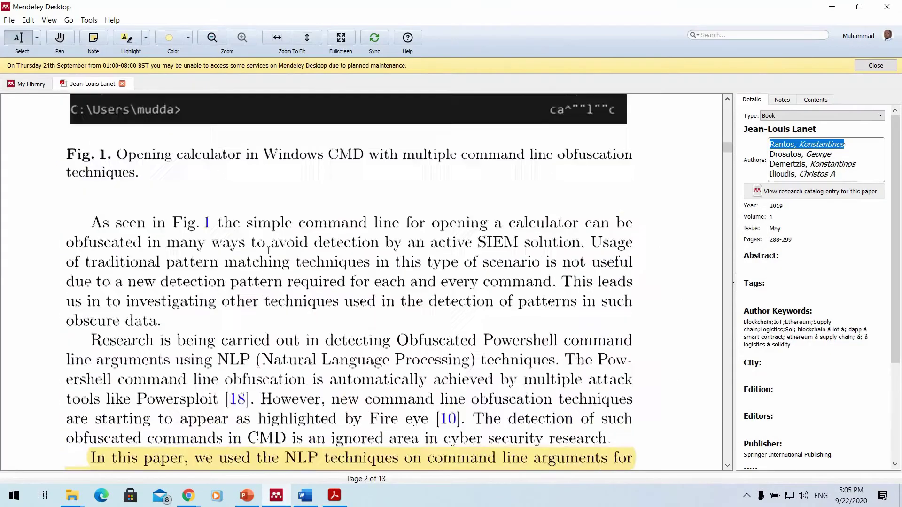
{"action": "scroll", "coordinate": [269, 249], "scroll_direction": "up", "scroll_amount": 8}
{"action": "scroll", "coordinate": [89, 204], "scroll_direction": "down", "scroll_amount": 3}
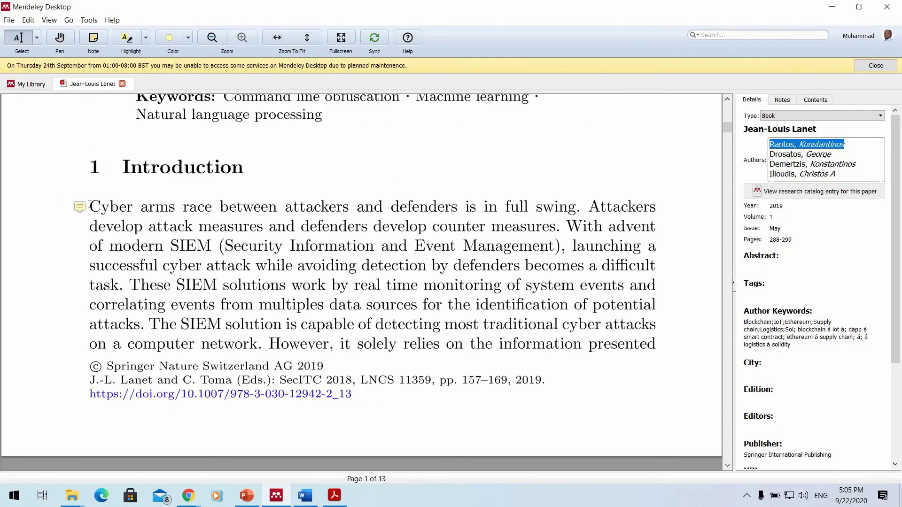
{"action": "left_click", "coordinate": [231, 250]}
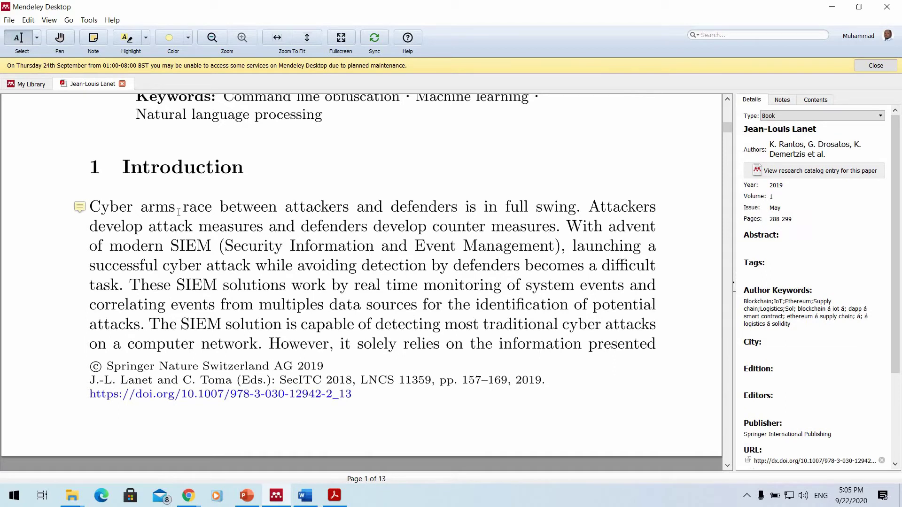
{"action": "left_click_drag", "start_coordinate": [140, 209], "coordinate": [176, 209]}
{"action": "left_click_drag", "start_coordinate": [89, 207], "coordinate": [206, 207]}
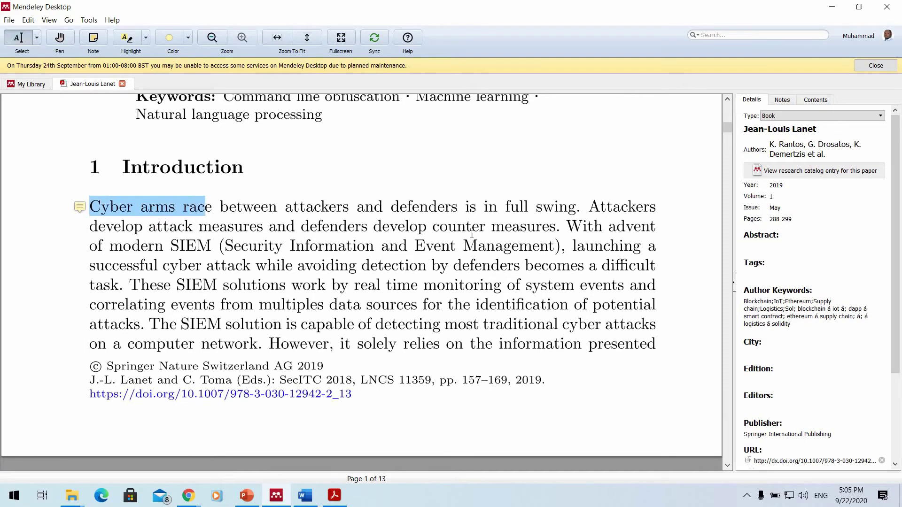
{"action": "left_click_drag", "start_coordinate": [472, 233], "coordinate": [124, 285]}
{"action": "right_click", "coordinate": [163, 221]}
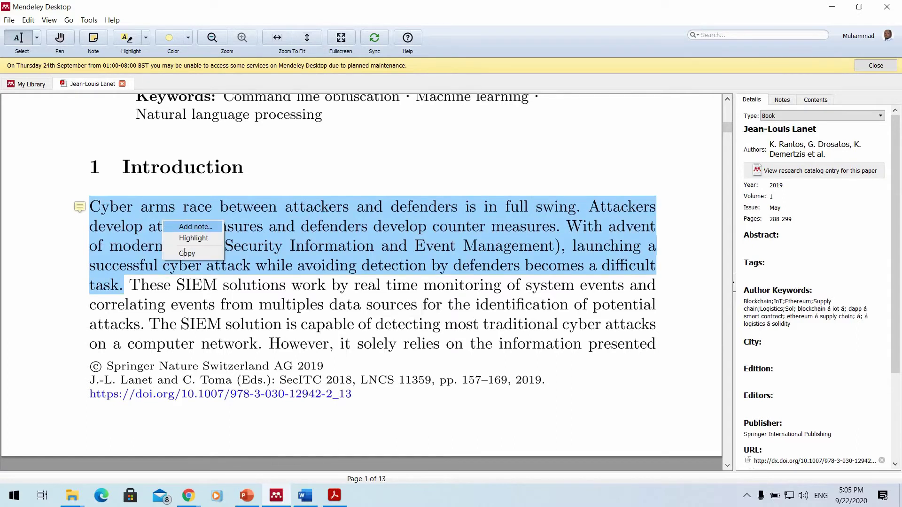
{"action": "left_click", "coordinate": [186, 253]}
{"action": "key", "text": "alt+Tab"}
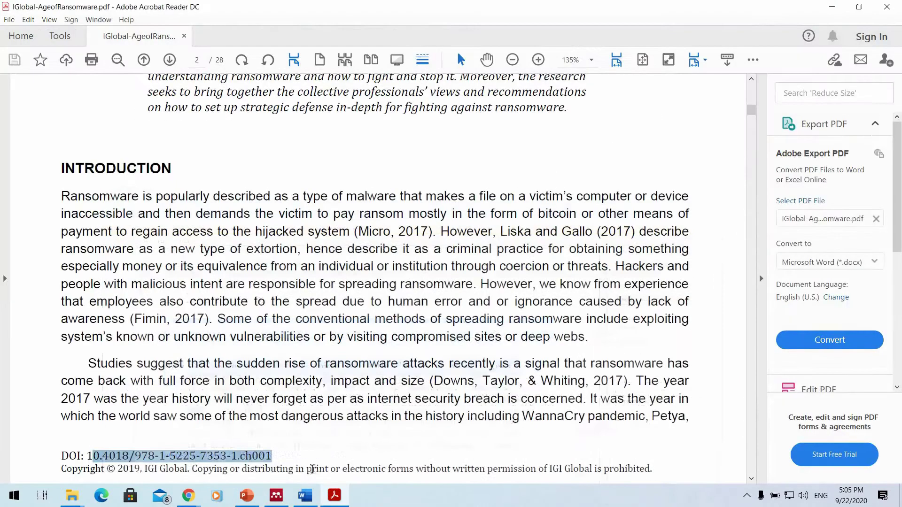
{"action": "left_click", "coordinate": [306, 496]}
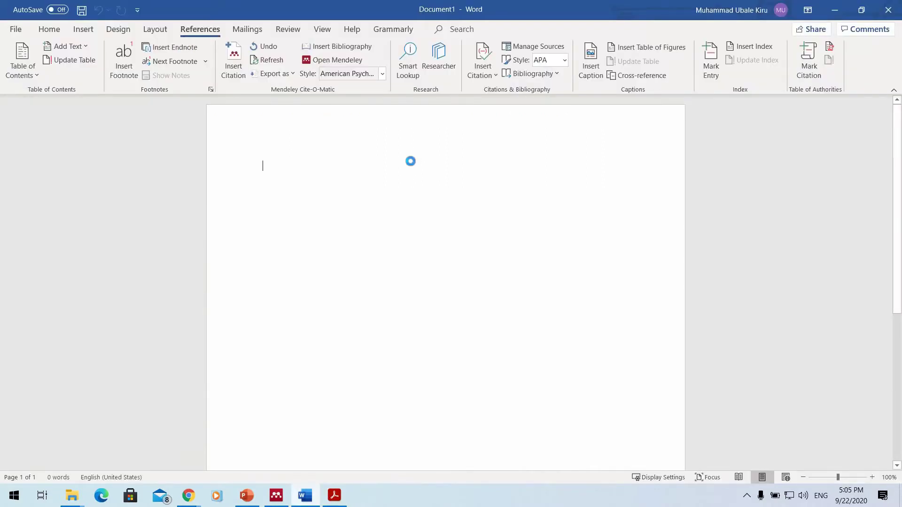
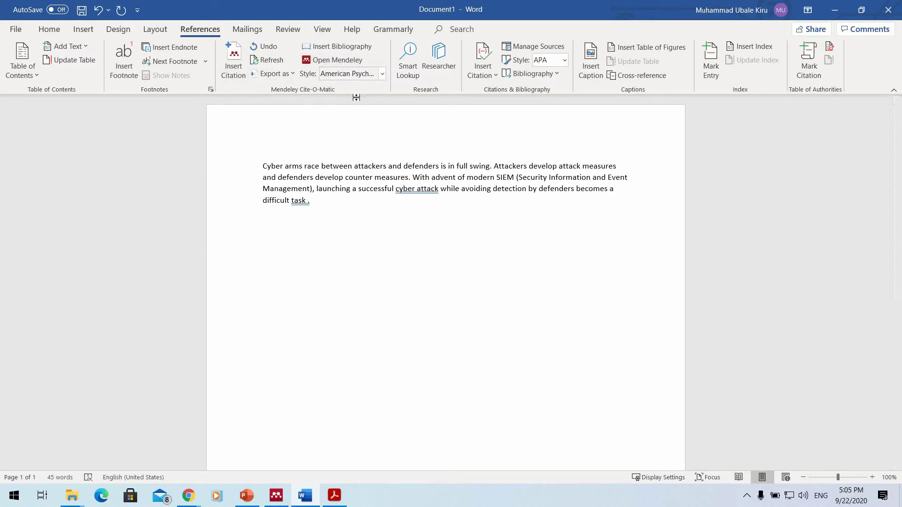
Set the Mendeley citation style to IEEE and dismiss the sign-in warning.
{"action": "left_click", "coordinate": [381, 77]}
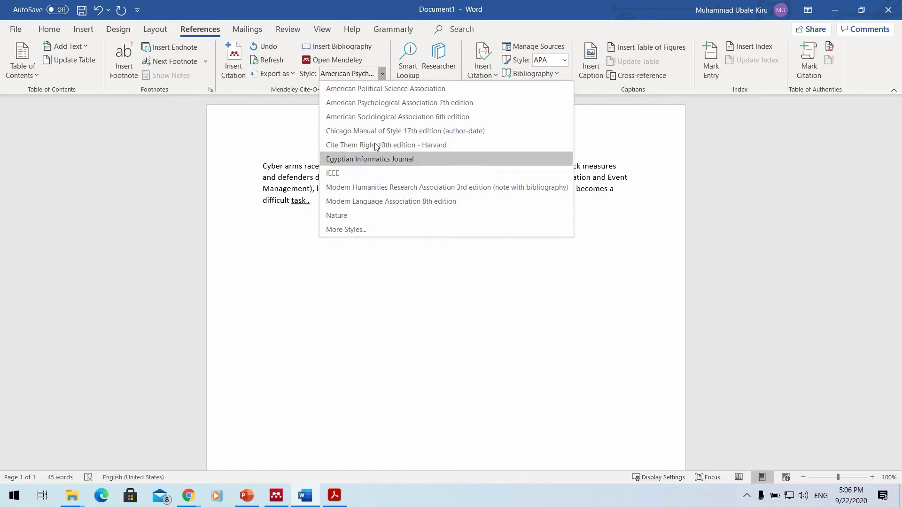
{"action": "left_click", "coordinate": [375, 173]}
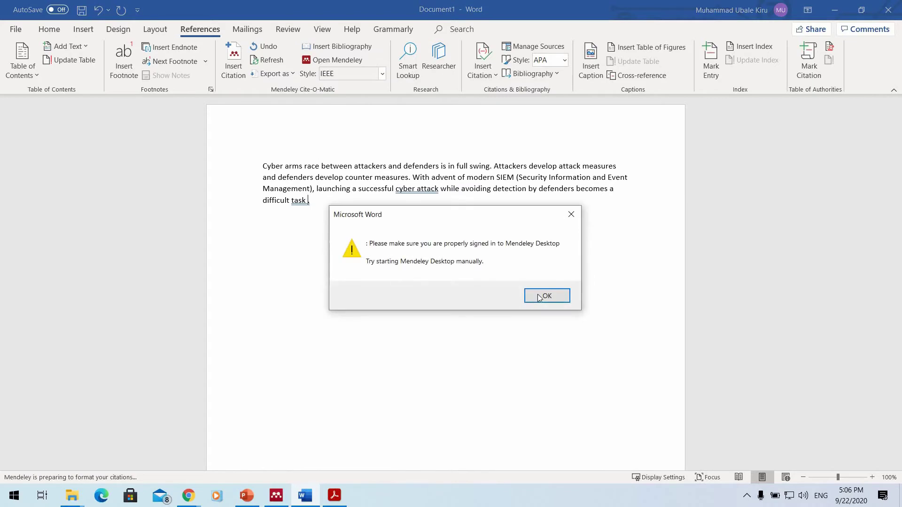
{"action": "left_click", "coordinate": [538, 294]}
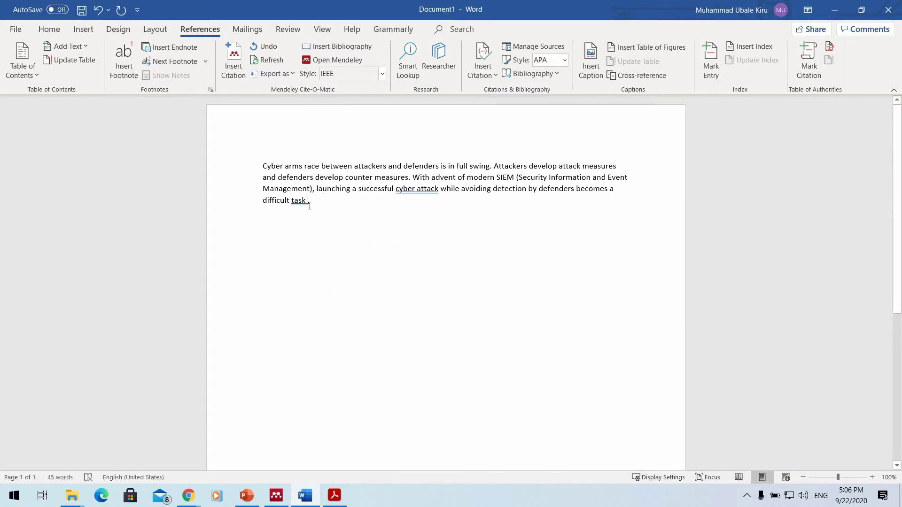
Clear a mistaken pasted citation search and copy the paper's author name from Mendeley Desktop.
{"action": "left_click", "coordinate": [239, 60]}
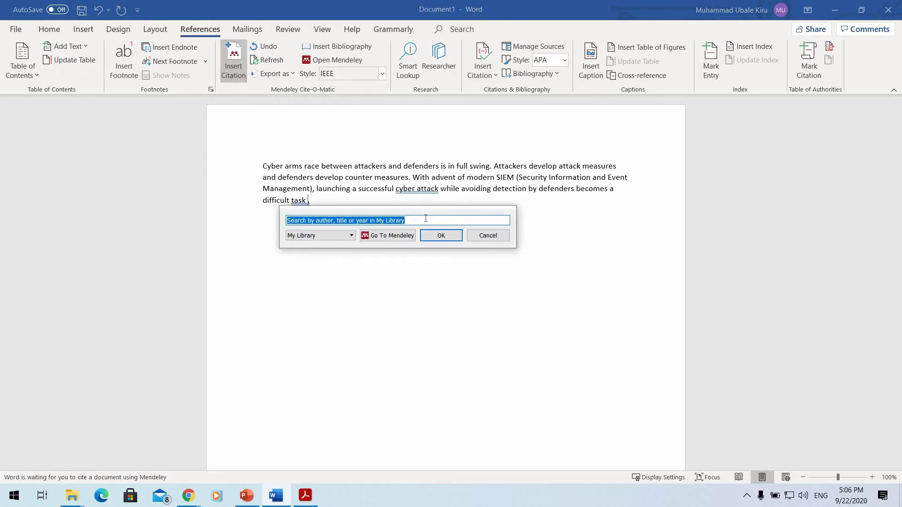
{"action": "left_click", "coordinate": [425, 219]}
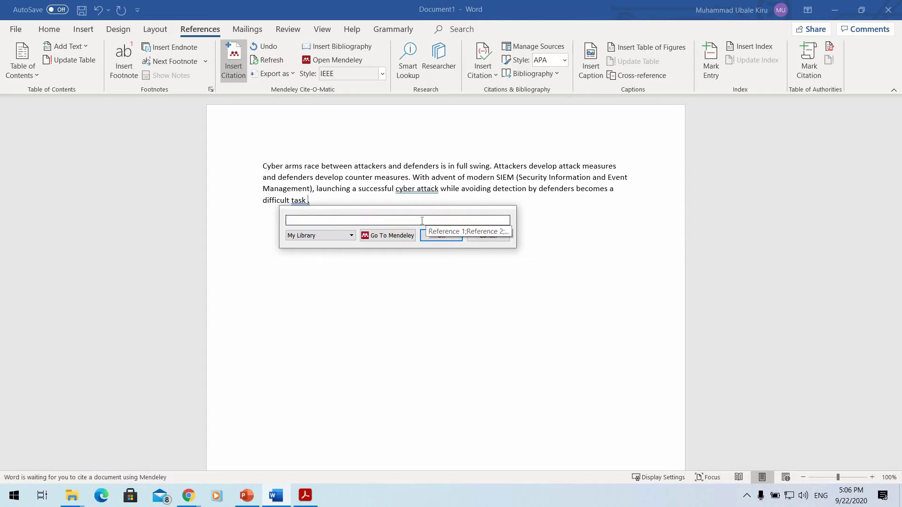
{"action": "right_click", "coordinate": [322, 220]}
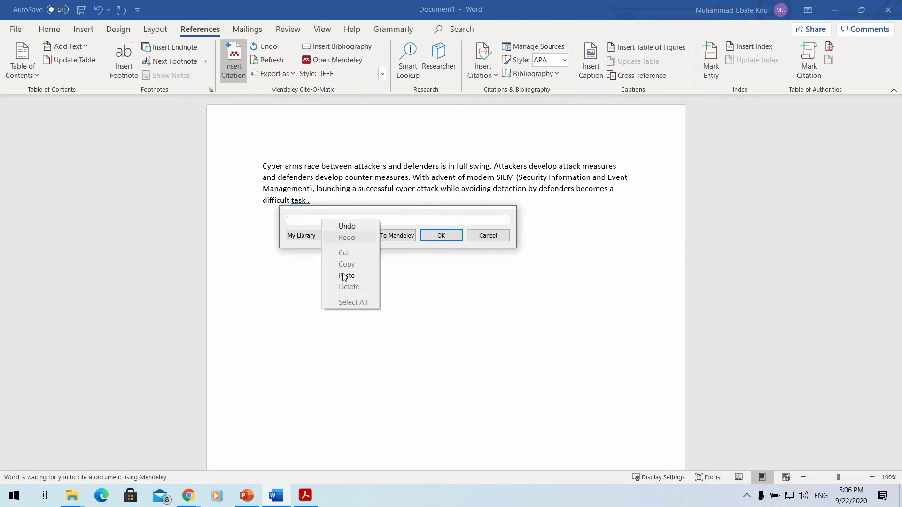
{"action": "left_click", "coordinate": [345, 276]}
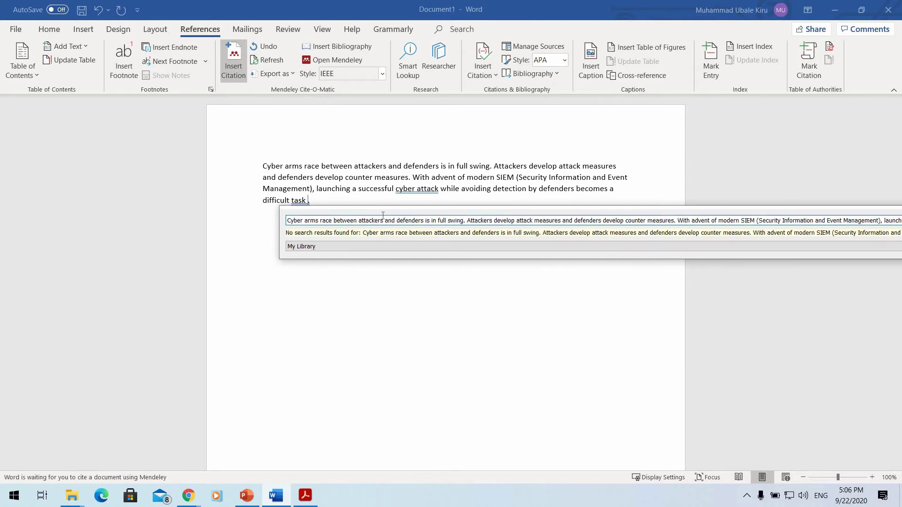
{"action": "triple_click", "coordinate": [383, 216]}
{"action": "key", "text": "BackSpace"}
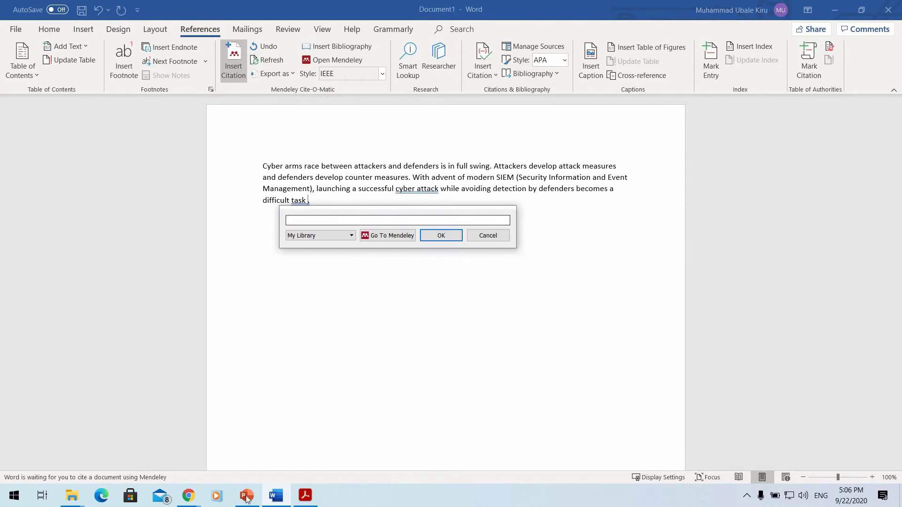
{"action": "left_click", "coordinate": [488, 236]}
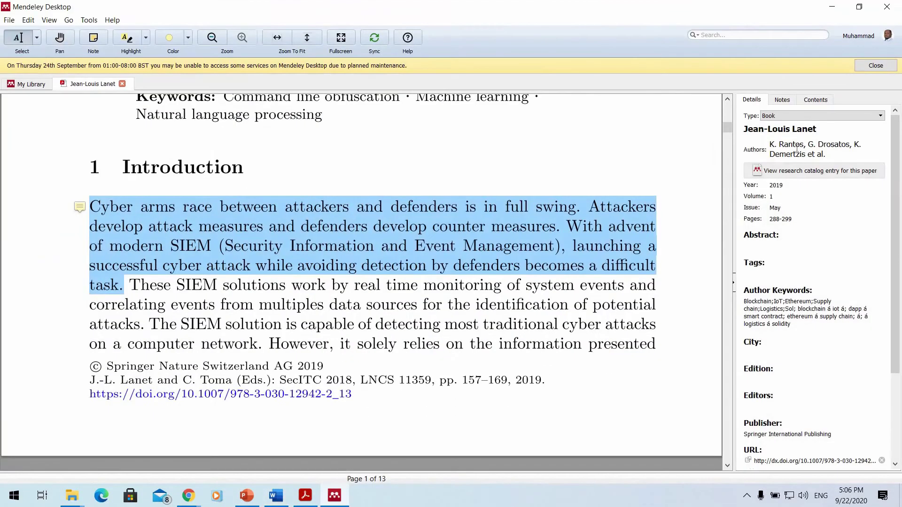
{"action": "left_click", "coordinate": [830, 143]}
{"action": "key", "text": "ctrl+c"}
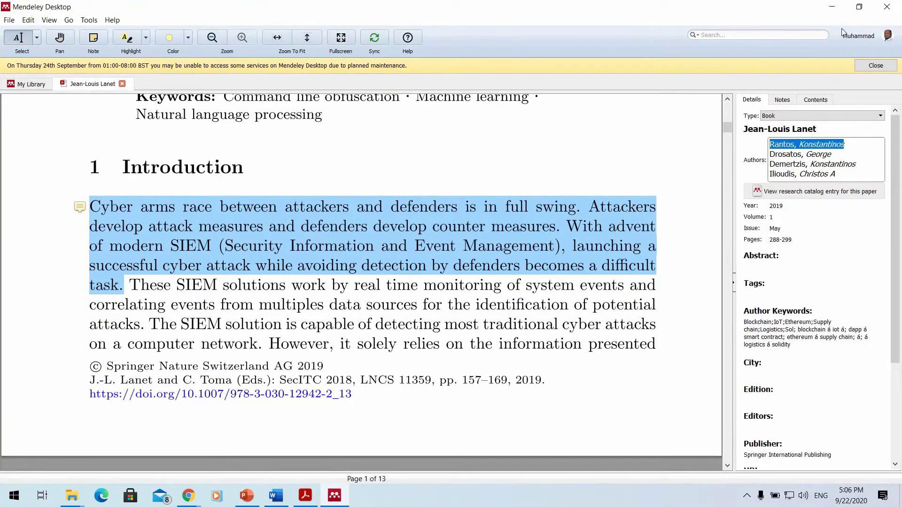
{"action": "left_click", "coordinate": [832, 7]}
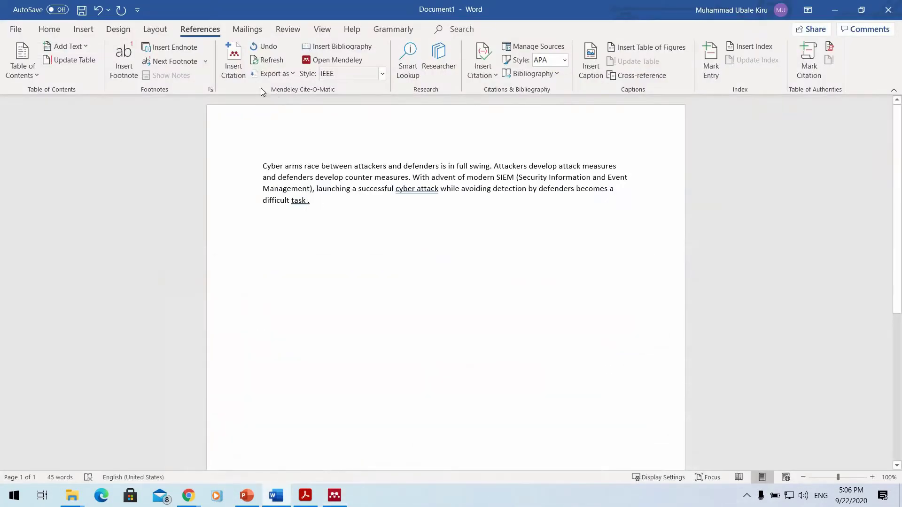
Cite the 2019 Rantos paper as [1] at the paragraph's end, then add an empty paragraph.
{"action": "left_click", "coordinate": [241, 71]}
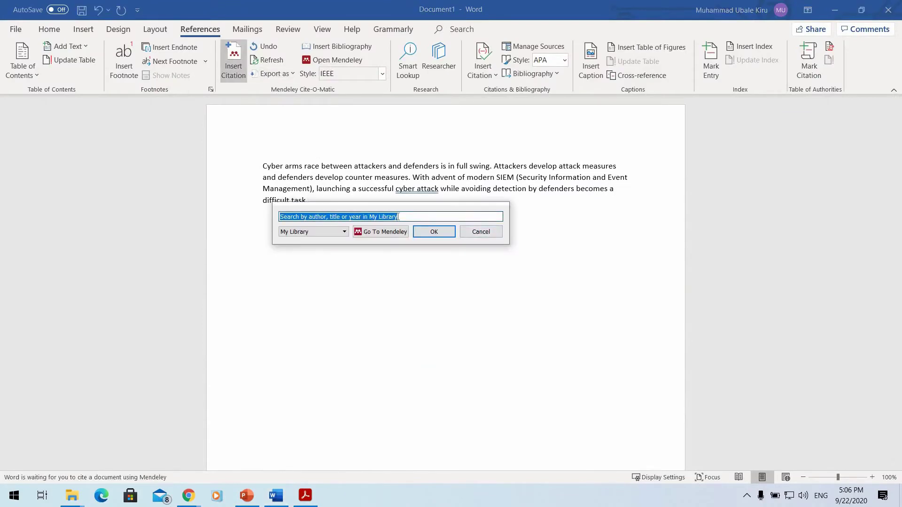
{"action": "right_click", "coordinate": [365, 217]}
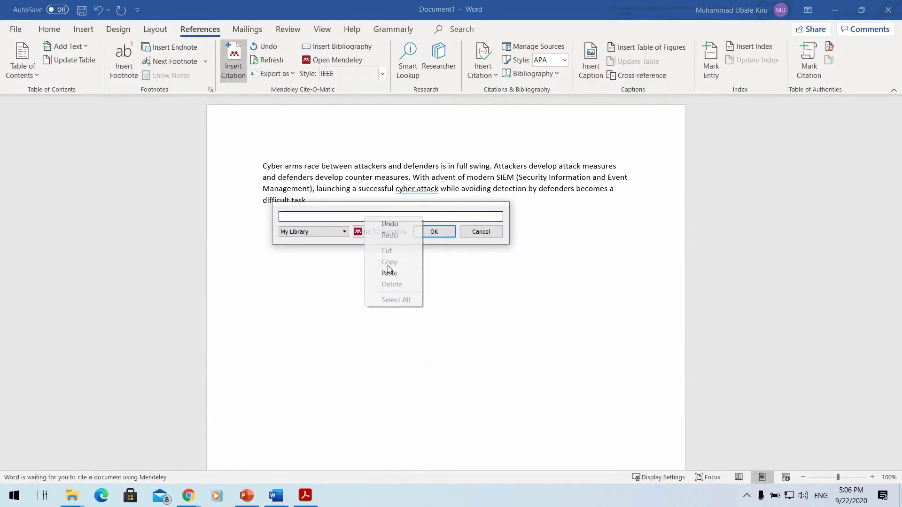
{"action": "left_click", "coordinate": [387, 273]}
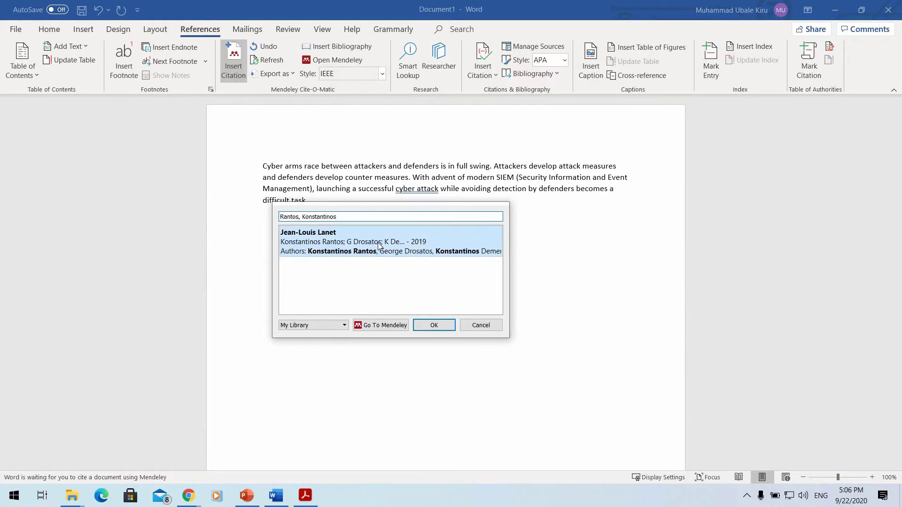
{"action": "left_click", "coordinate": [378, 243]}
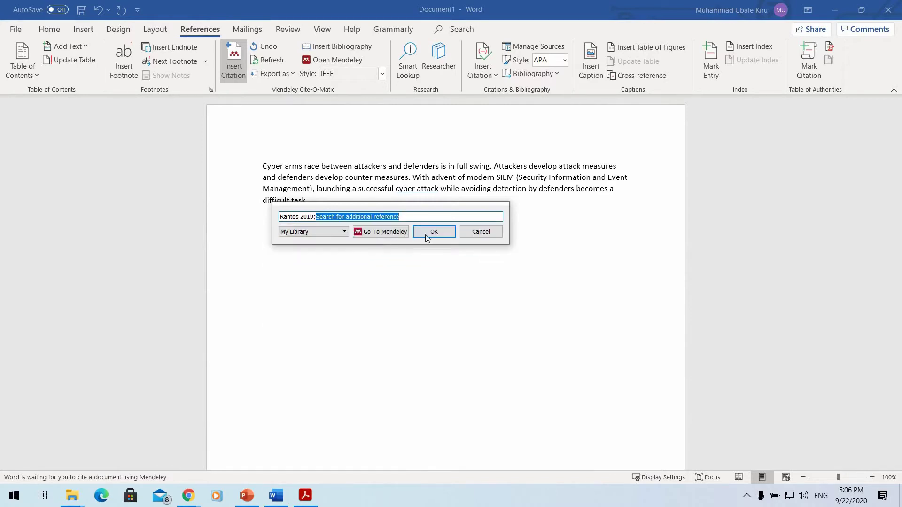
{"action": "left_click", "coordinate": [434, 232]}
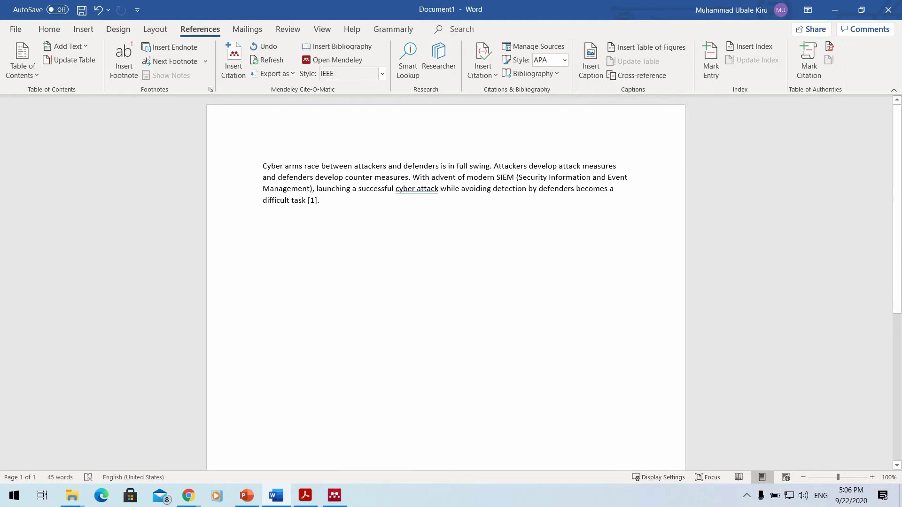
{"action": "key", "text": "Return"}
Paste a second copy of the paragraph, ending it with a period.
{"action": "left_click", "coordinate": [303, 199], "text": "shift"}
{"action": "key", "text": "ctrl+c"}
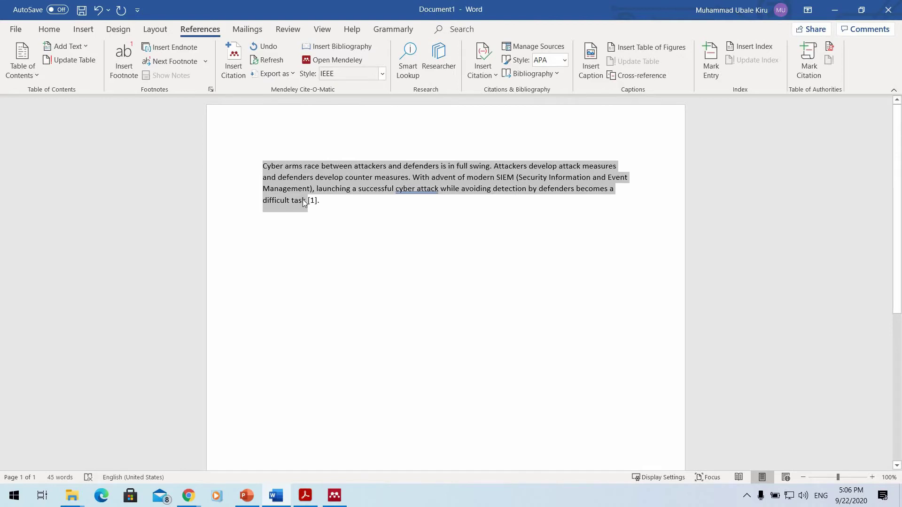
{"action": "left_click", "coordinate": [309, 225]}
{"action": "key", "text": "ctrl+v"}
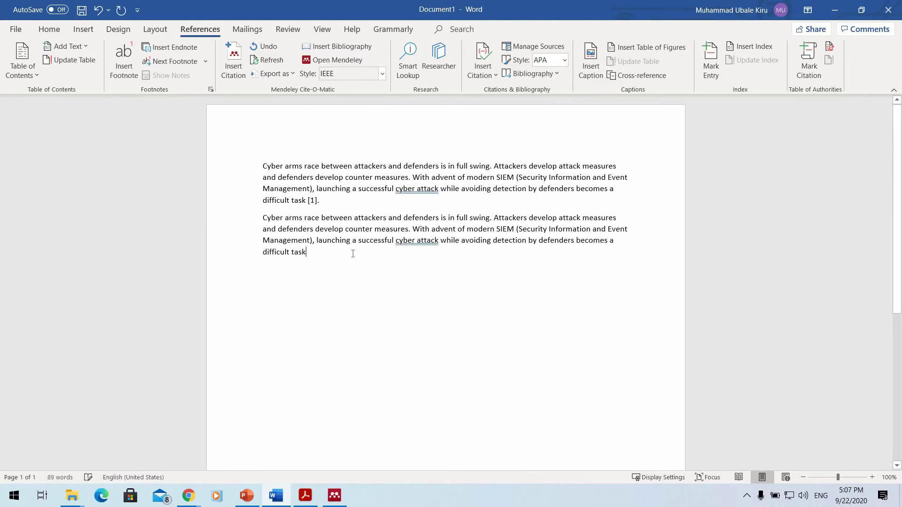
{"action": "type", "text": "."}
{"action": "left_click", "coordinate": [307, 252]}
Cite Dow 2012 and Murray 2017 as [2], [3] in the second paragraph.
{"action": "left_click", "coordinate": [237, 69]}
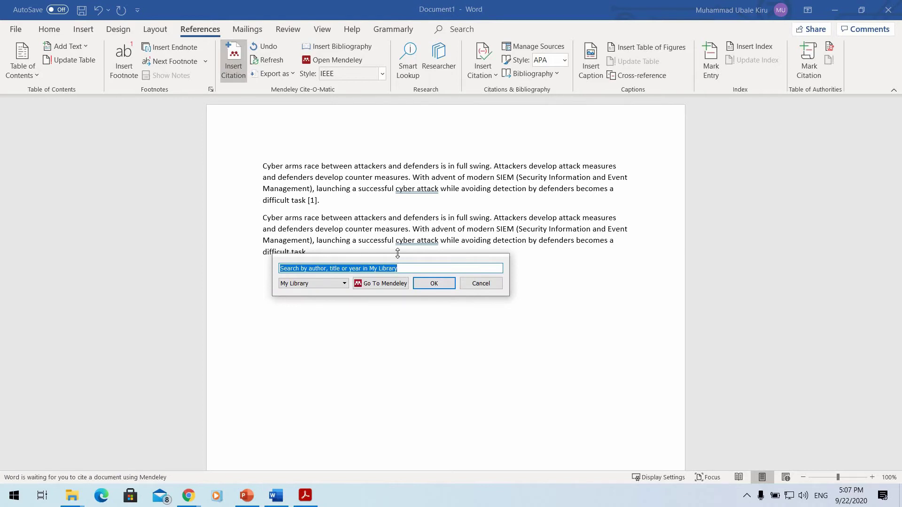
{"action": "type", "text": "john"}
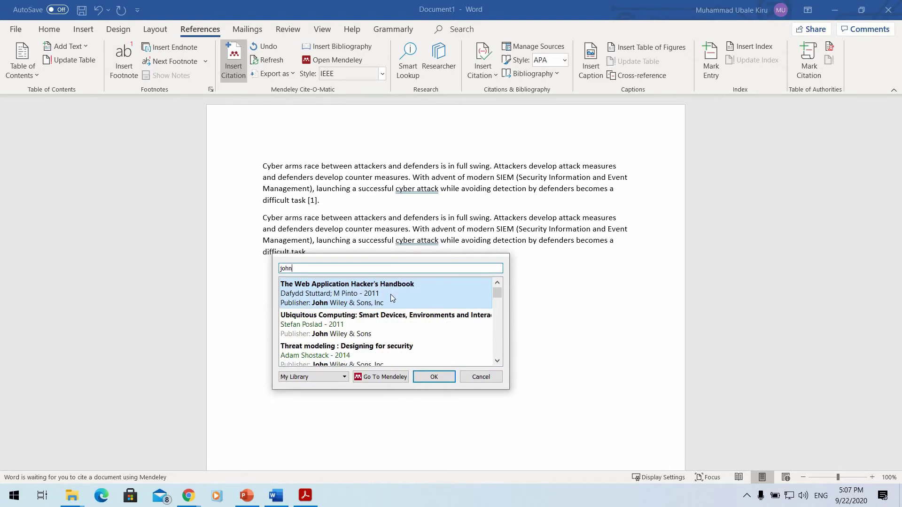
{"action": "scroll", "coordinate": [390, 294], "scroll_direction": "down", "scroll_amount": 10}
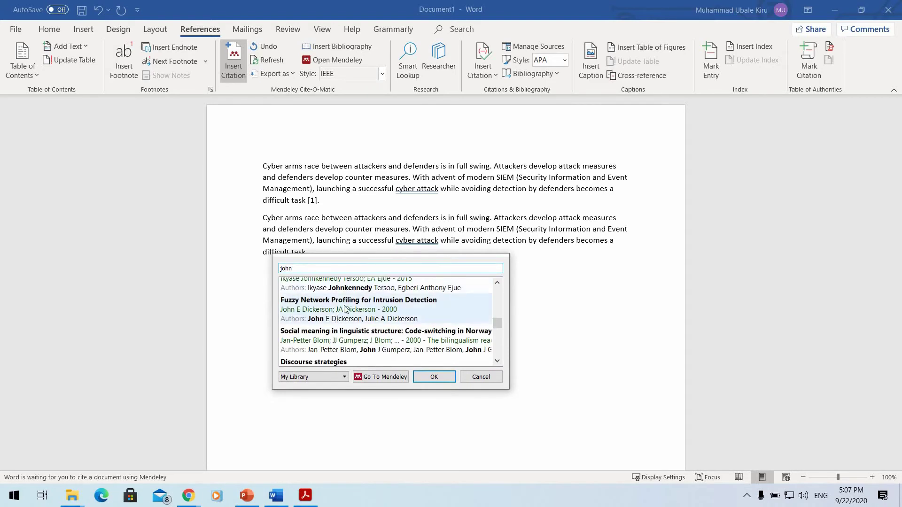
{"action": "scroll", "coordinate": [338, 312], "scroll_direction": "down", "scroll_amount": 10}
{"action": "scroll", "coordinate": [347, 306], "scroll_direction": "up", "scroll_amount": 5}
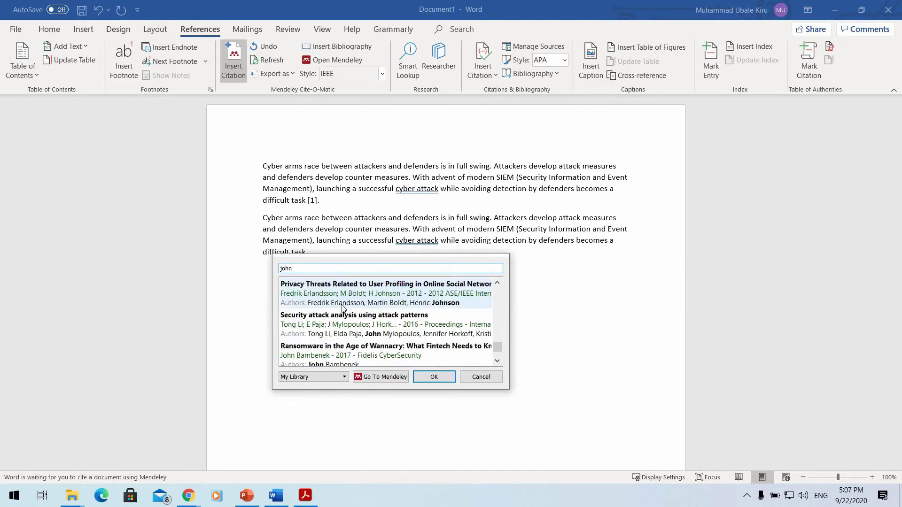
{"action": "left_click", "coordinate": [351, 300]}
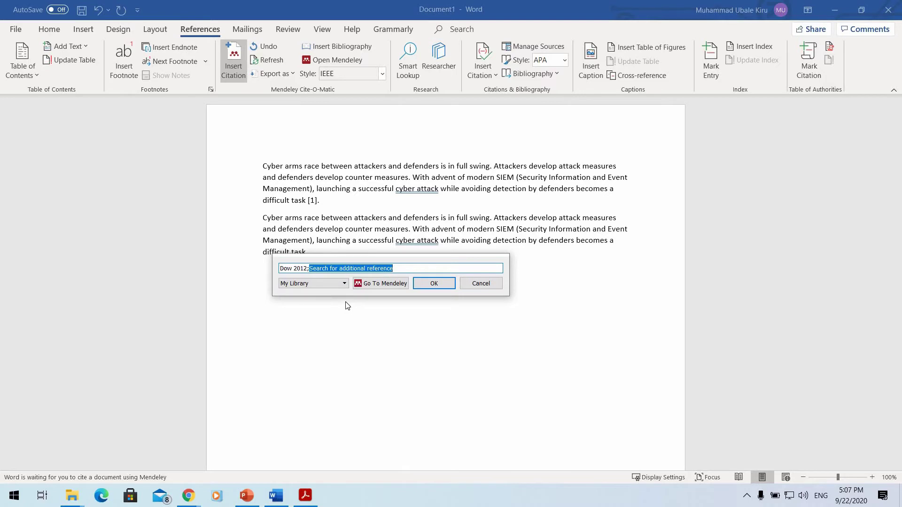
{"action": "type", "text": "sarah"}
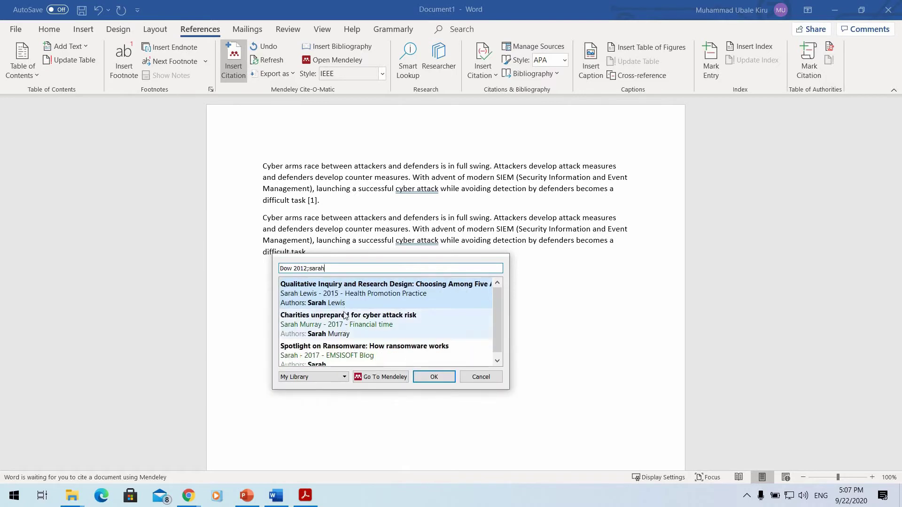
{"action": "left_click", "coordinate": [345, 315]}
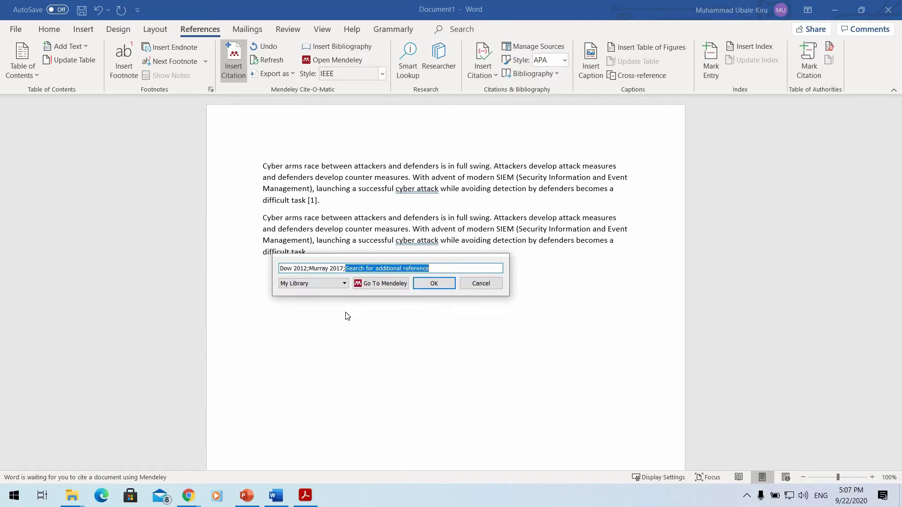
{"action": "left_click", "coordinate": [445, 283]}
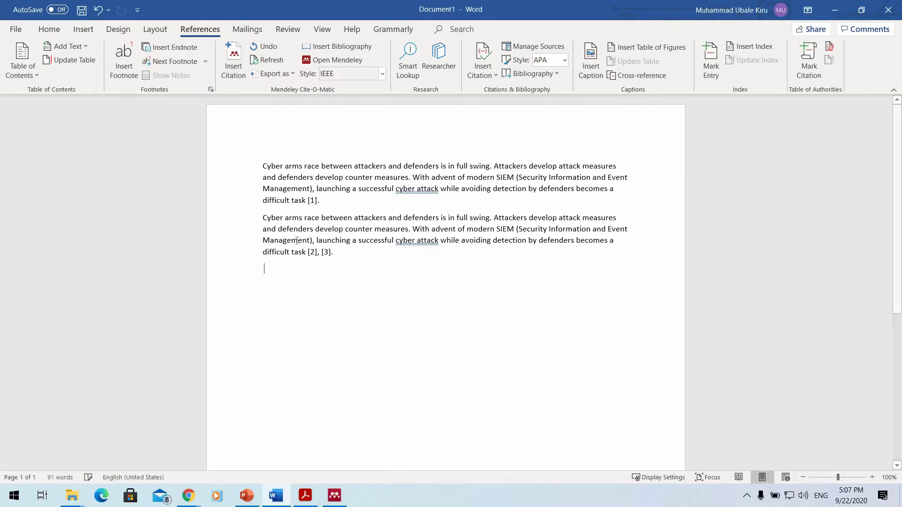
Undo the last edit and paste a third uncited copy of the paragraph ending with a period.
{"action": "key", "text": "ctrl+z"}
{"action": "key", "text": "ctrl+v"}
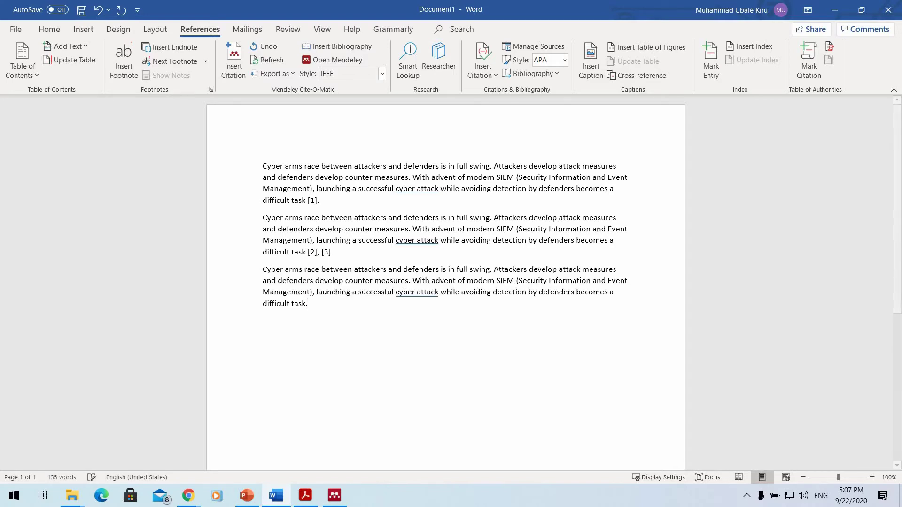
{"action": "type", "text": "."}
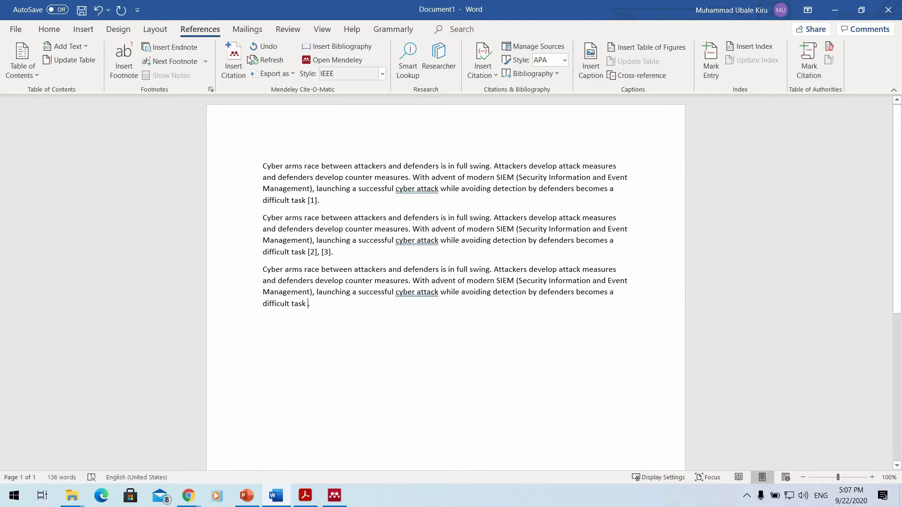
Add Stuttard's Web Application Hacker's Handbook and the Lewis 2015 references to the third paragraph's citation.
{"action": "left_click", "coordinate": [233, 61]}
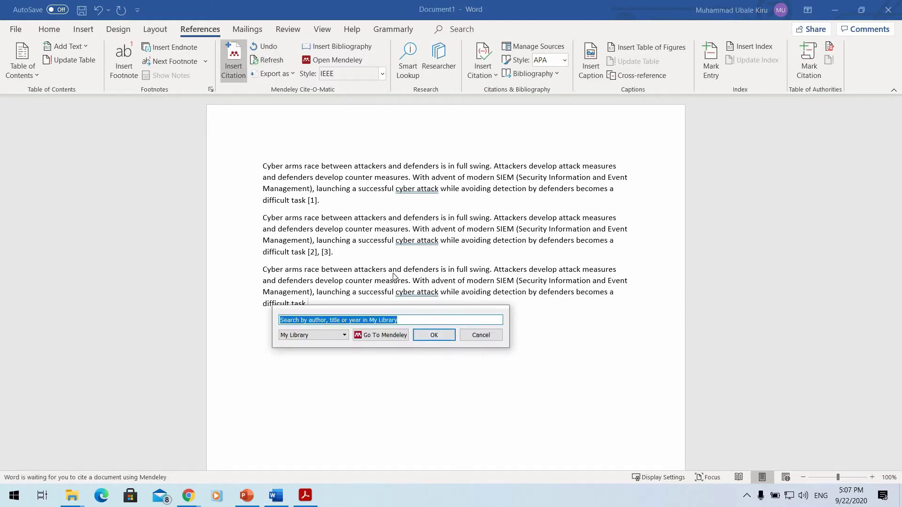
{"action": "type", "text": "joh"}
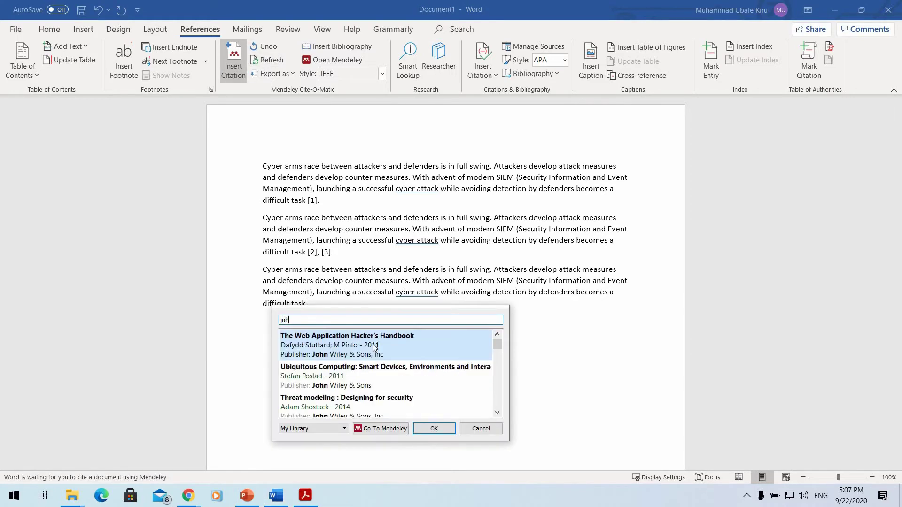
{"action": "left_click", "coordinate": [372, 344]}
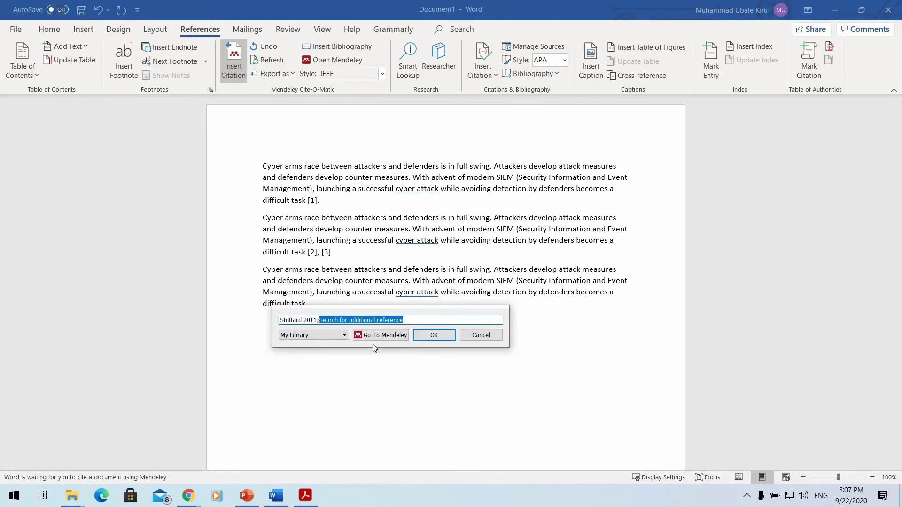
{"action": "type", "text": "sarah"}
{"action": "left_click", "coordinate": [373, 343]}
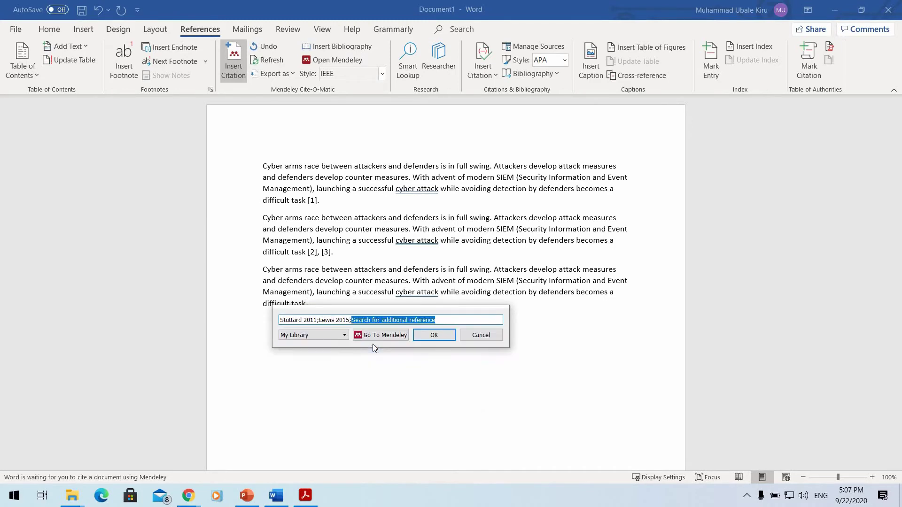
{"action": "type", "text": "lewis"}
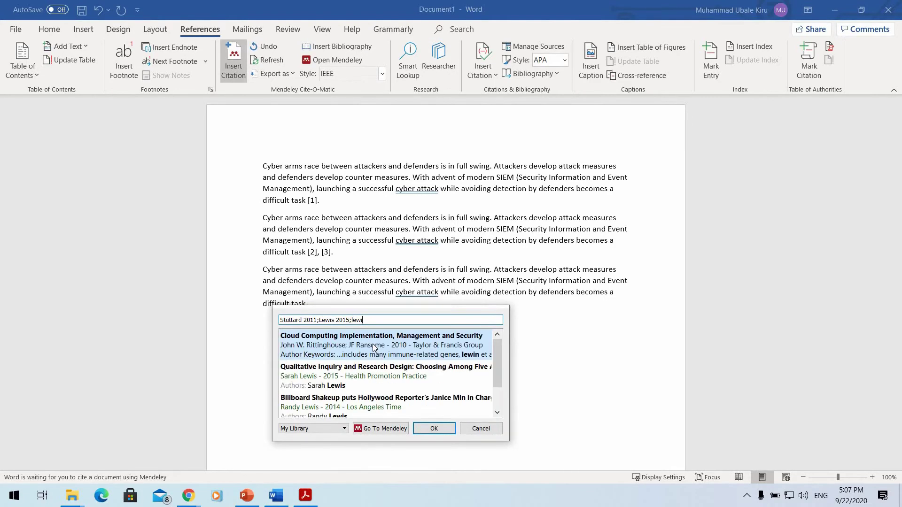
{"action": "scroll", "coordinate": [353, 346], "scroll_direction": "down", "scroll_amount": 1}
{"action": "left_click", "coordinate": [353, 345]}
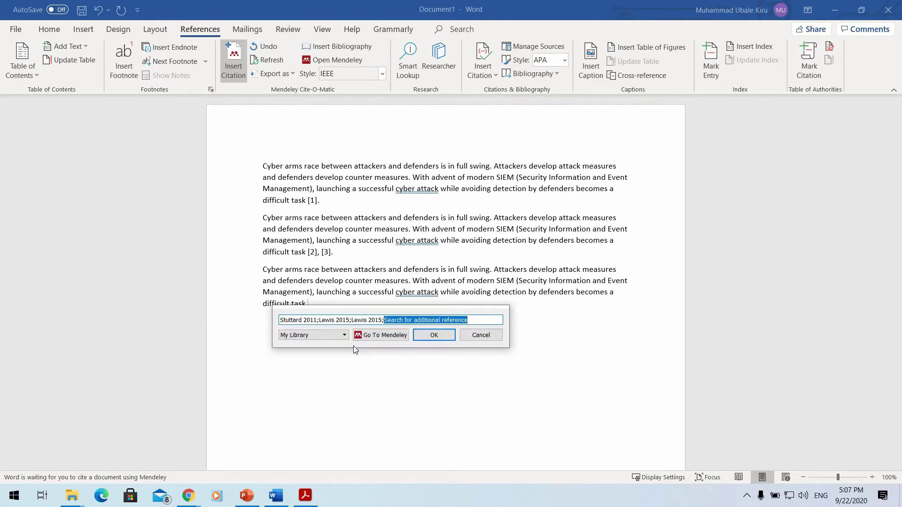
Add Miyazaki 2001, Potlapally 2006 and Adolph references, inserting the citation range [4]–[8].
{"action": "type", "text": "ferd"}
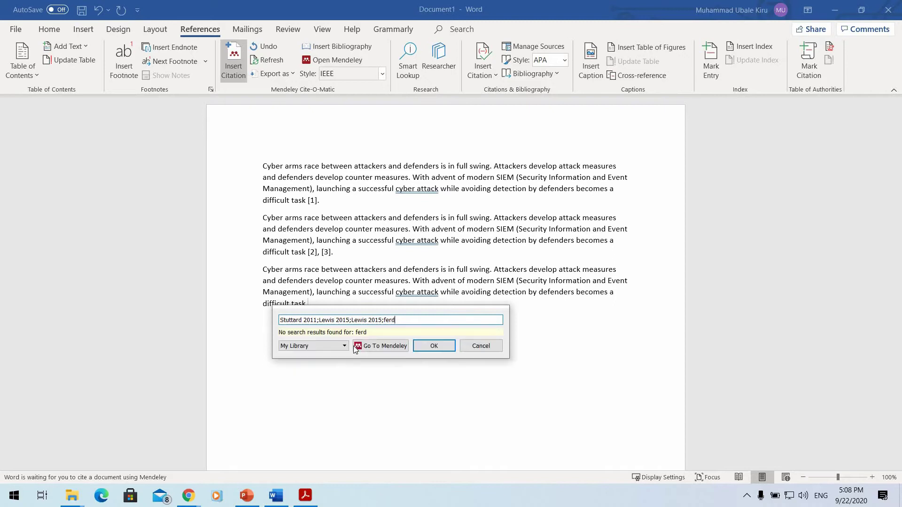
{"action": "key", "text": "BackSpace"}
{"action": "type", "text": "nan"}
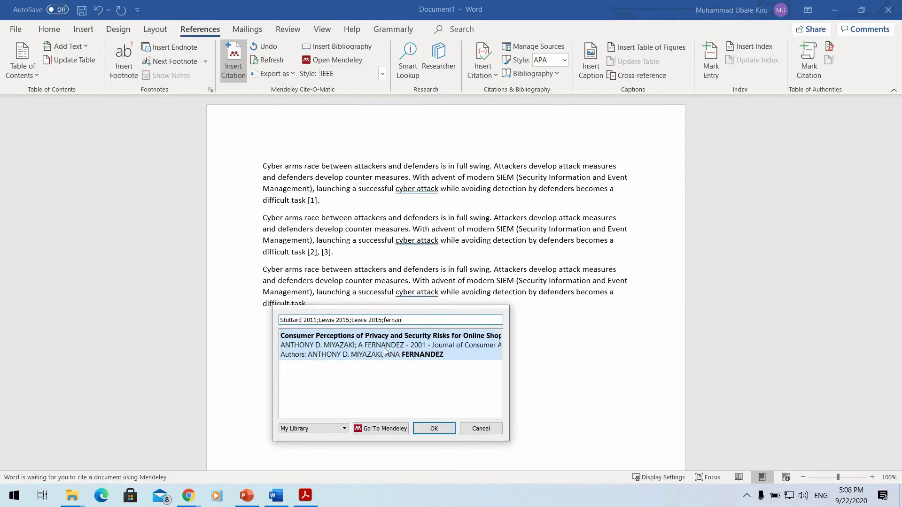
{"action": "left_click", "coordinate": [400, 345]}
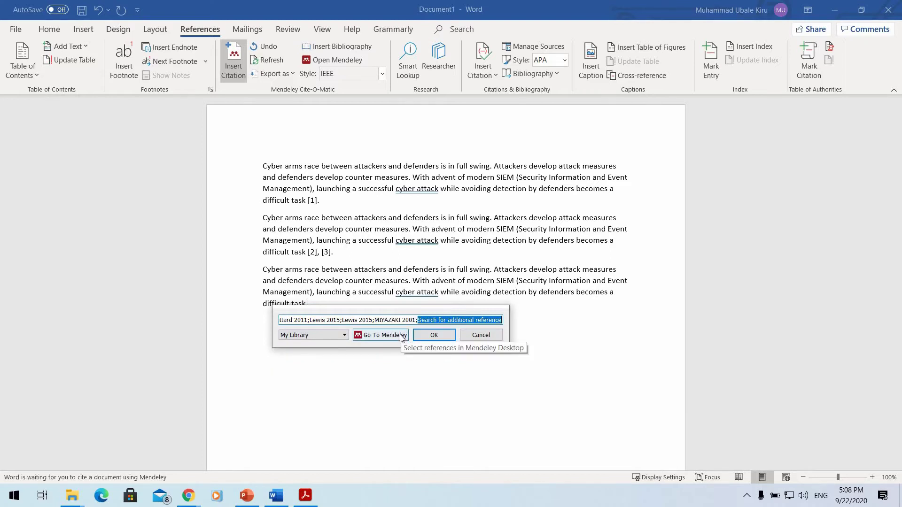
{"action": "type", "text": "hel"}
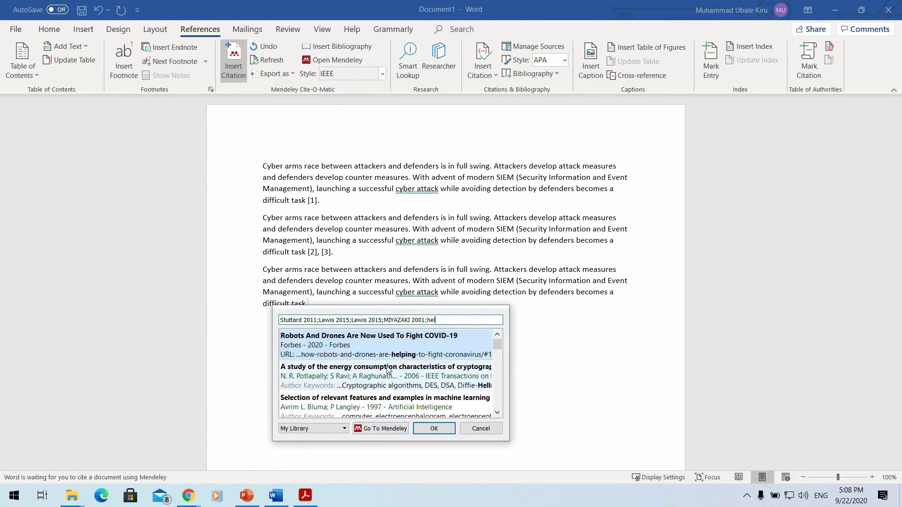
{"action": "left_click", "coordinate": [388, 371]}
{"action": "type", "text": "paul"}
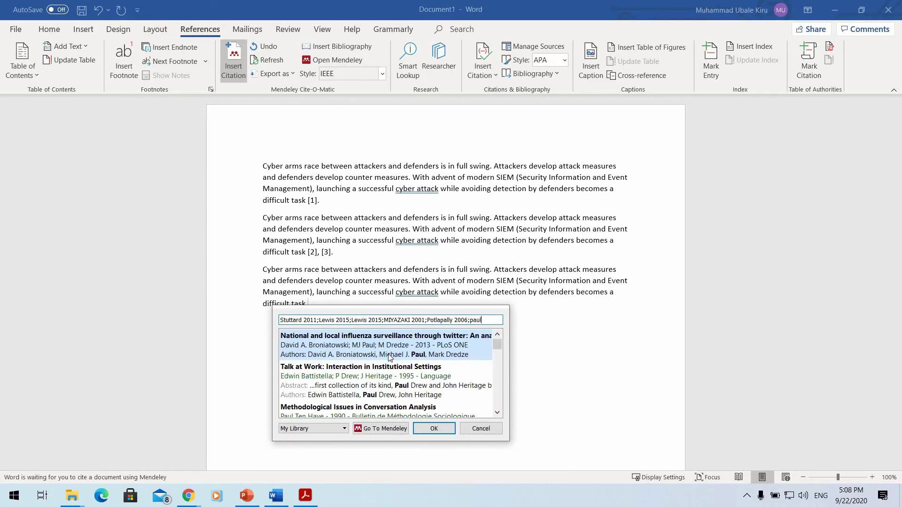
{"action": "scroll", "coordinate": [379, 357], "scroll_direction": "down", "scroll_amount": 5}
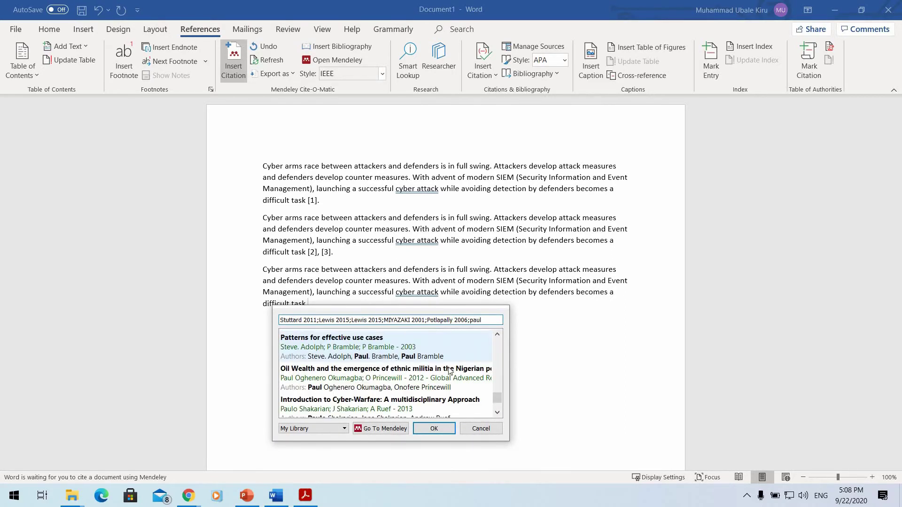
{"action": "left_click", "coordinate": [423, 356]}
{"action": "left_click", "coordinate": [444, 338]}
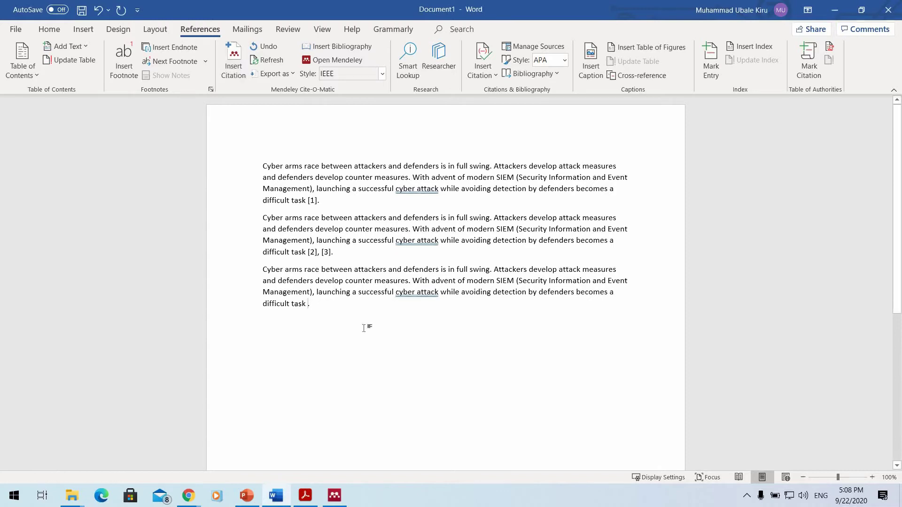
Start a new line below the third paragraph and type 'refereces'.
{"action": "left_click", "coordinate": [329, 301]}
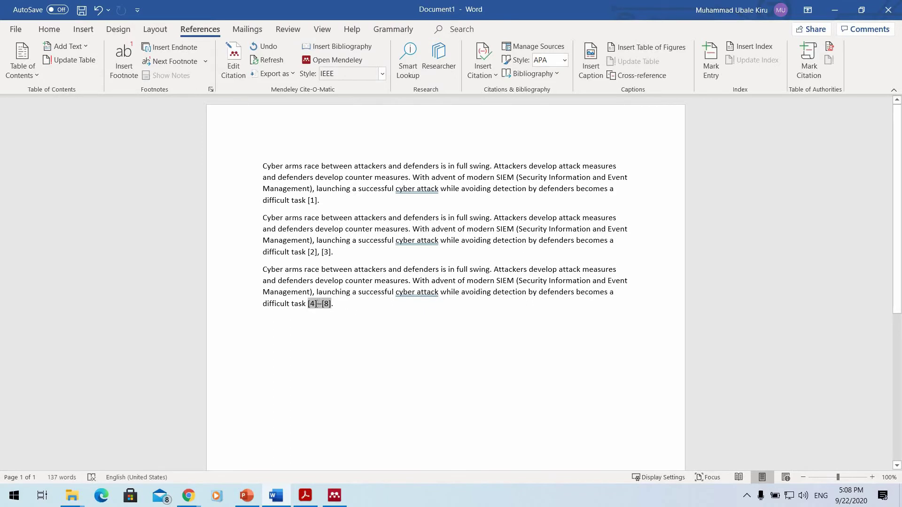
{"action": "left_click", "coordinate": [341, 308]}
{"action": "scroll", "coordinate": [390, 291], "scroll_direction": "down", "scroll_amount": 5}
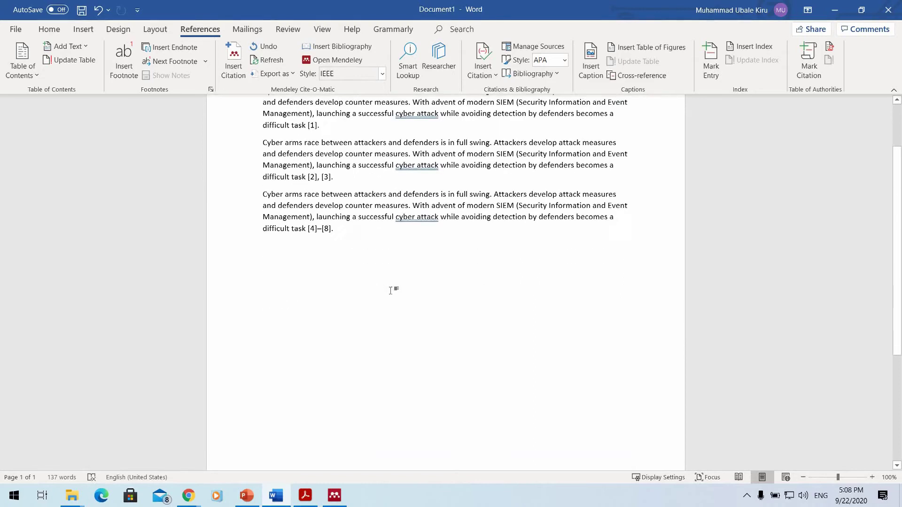
{"action": "key", "text": "Return"}
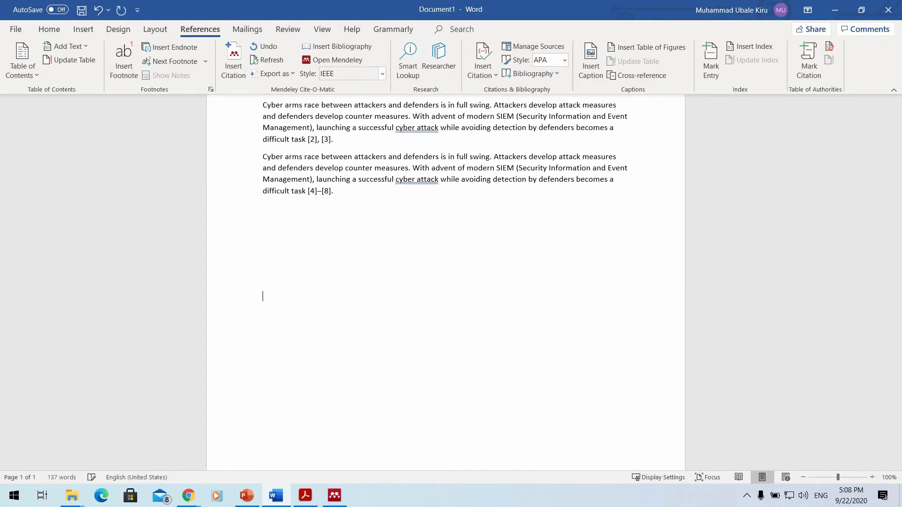
{"action": "type", "text": "refereces"}
Fix the heading to read 'References / Bibliography' using spelling suggestions.
{"action": "left_click", "coordinate": [286, 297]}
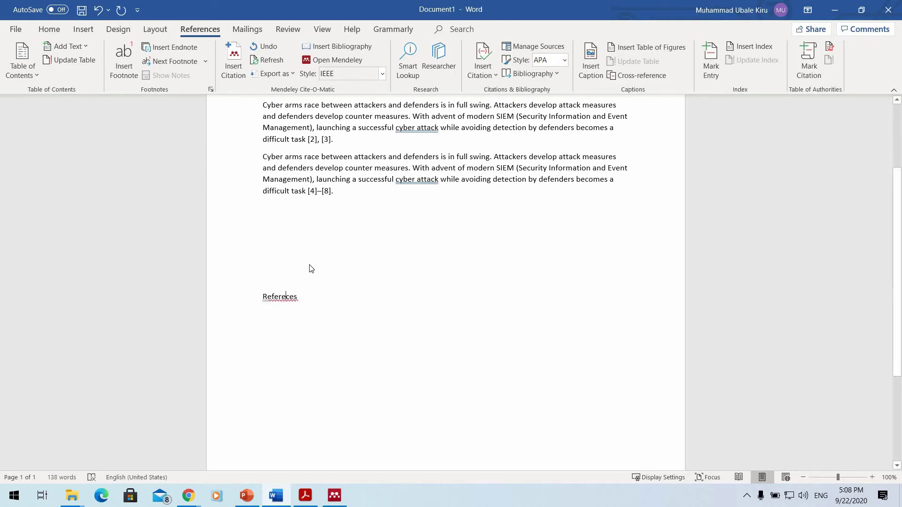
{"action": "right_click", "coordinate": [308, 303]}
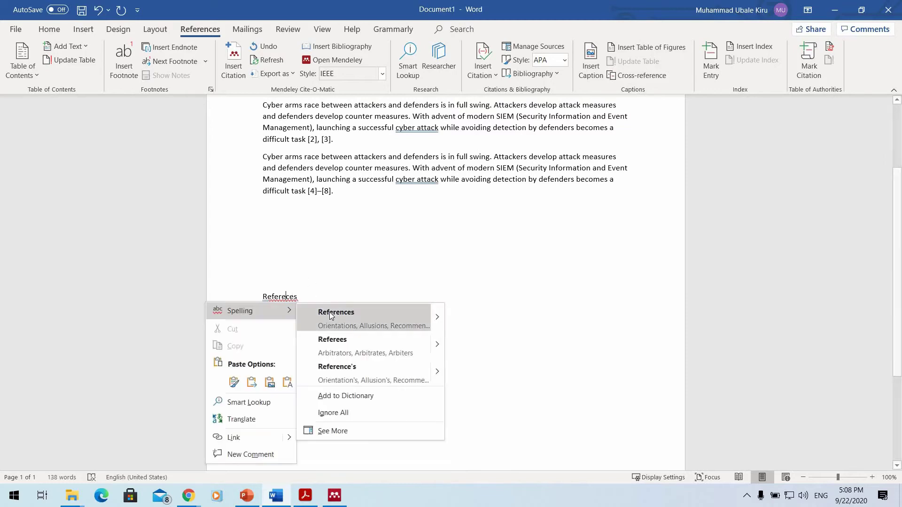
{"action": "left_click", "coordinate": [332, 313]}
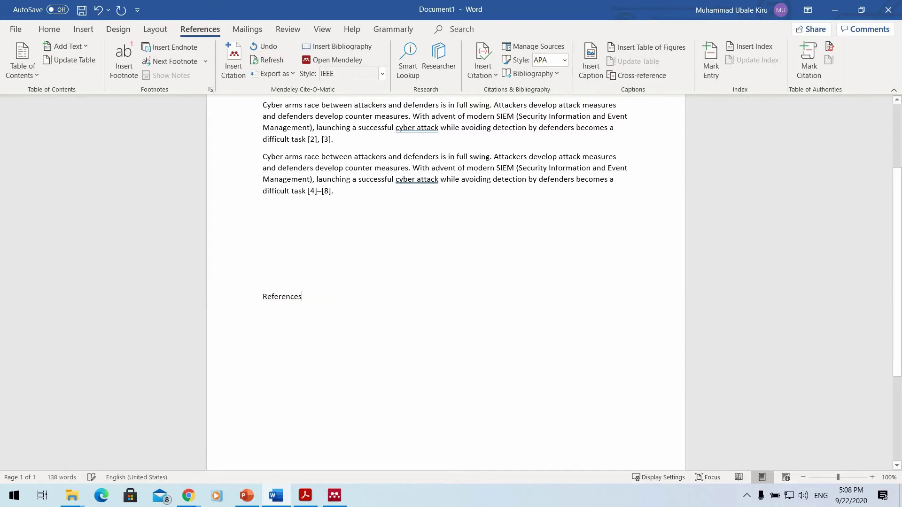
{"action": "type", "text": "/ Bi"}
{"action": "type", "text": "b"}
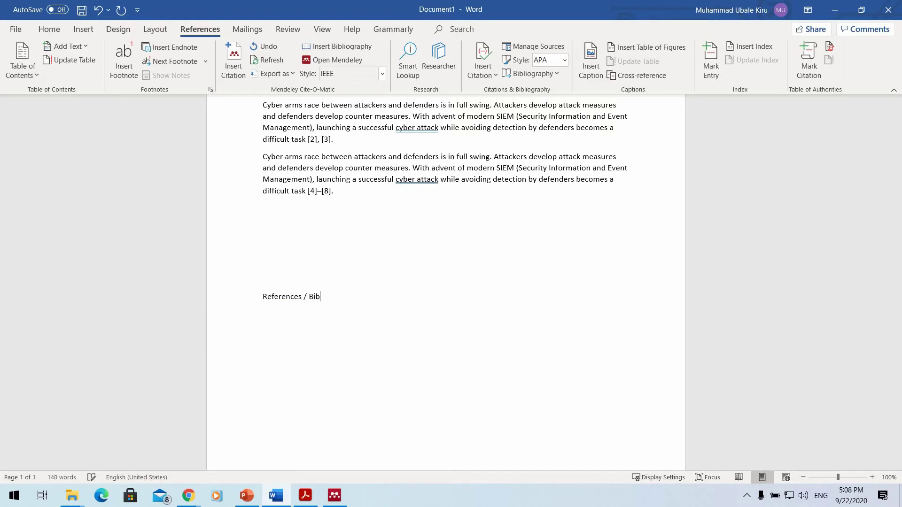
{"action": "type", "text": "liography"}
{"action": "left_click", "coordinate": [331, 297]}
{"action": "right_click", "coordinate": [329, 296]}
{"action": "left_click", "coordinate": [385, 311]}
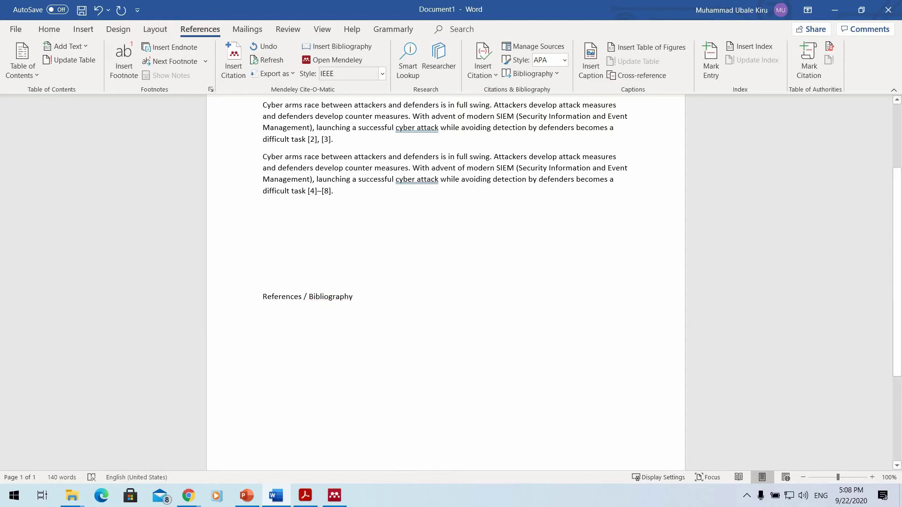
Insert the IEEE bibliography with entries [1]–[8] under the heading and check the style list.
{"action": "left_click", "coordinate": [345, 47]}
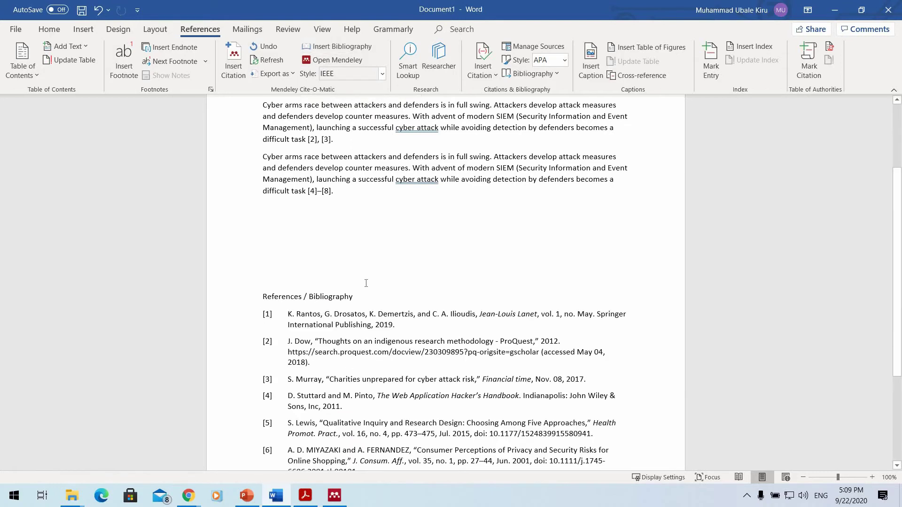
{"action": "scroll", "coordinate": [366, 283], "scroll_direction": "down", "scroll_amount": 5}
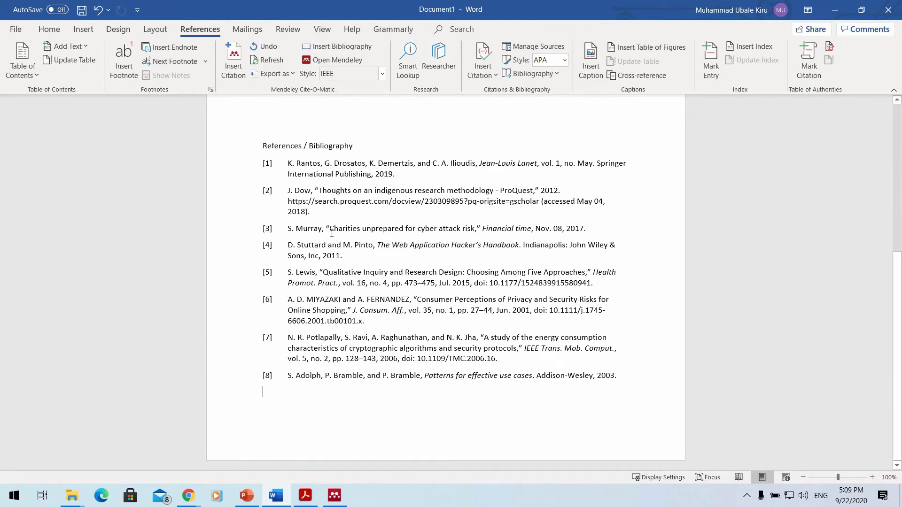
{"action": "scroll", "coordinate": [488, 173], "scroll_direction": "up", "scroll_amount": 2}
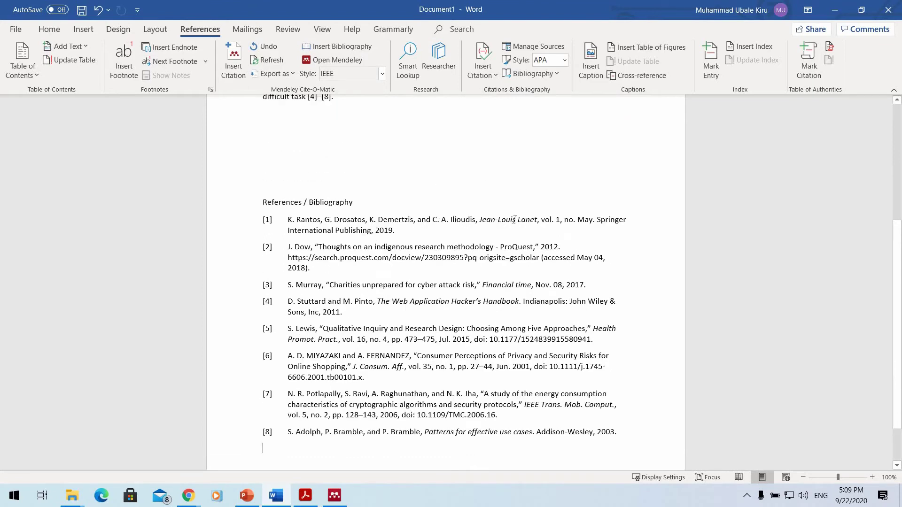
{"action": "left_click", "coordinate": [344, 496]}
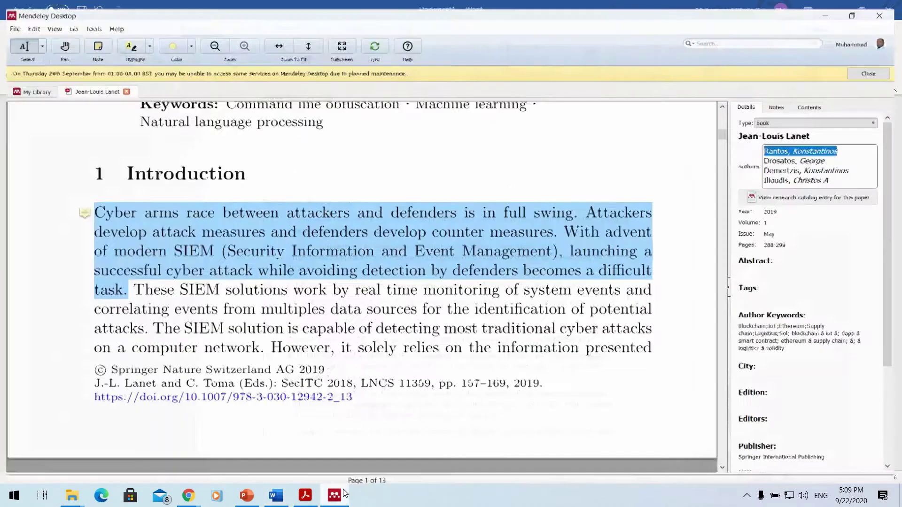
{"action": "left_click", "coordinate": [345, 496]}
{"action": "scroll", "coordinate": [370, 191], "scroll_direction": "up", "scroll_amount": 2}
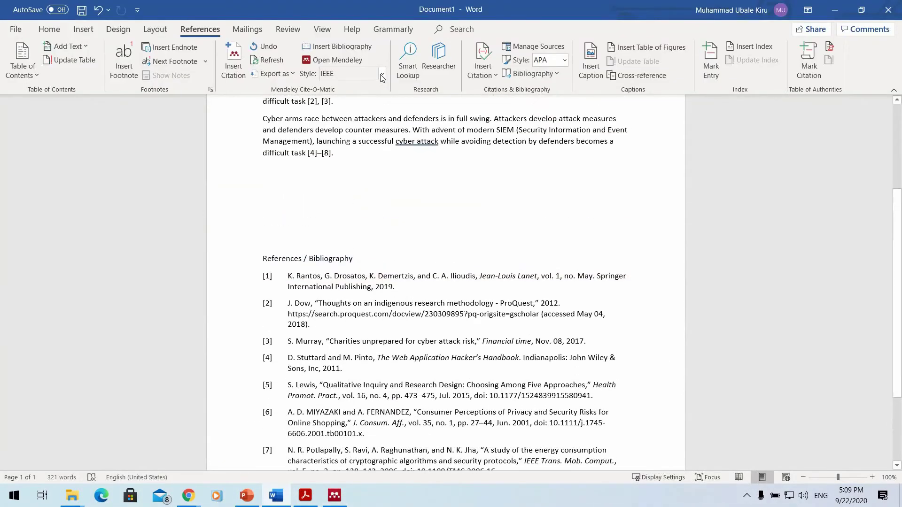
{"action": "left_click", "coordinate": [371, 74]}
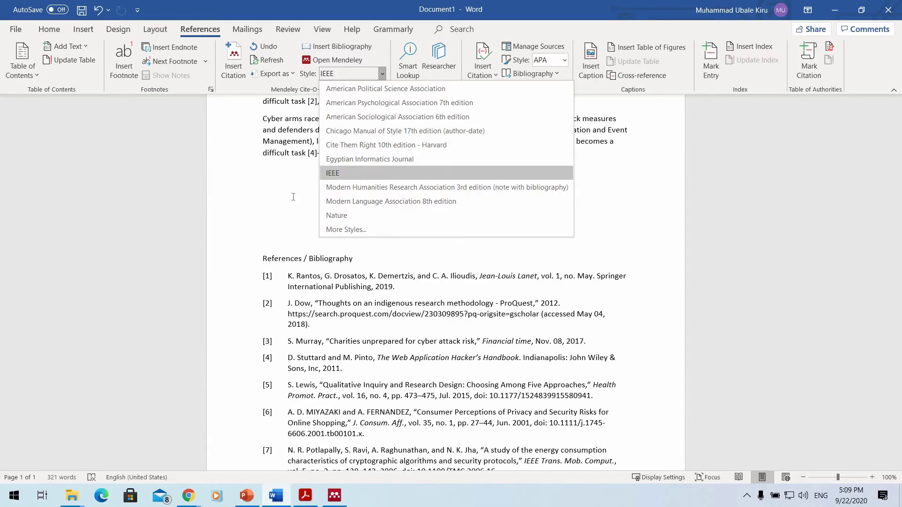
Close the Jean-Louis Lanet PDF in Mendeley Desktop, check its citation style, and return to Word.
{"action": "left_click", "coordinate": [360, 173]}
{"action": "left_click", "coordinate": [339, 497]}
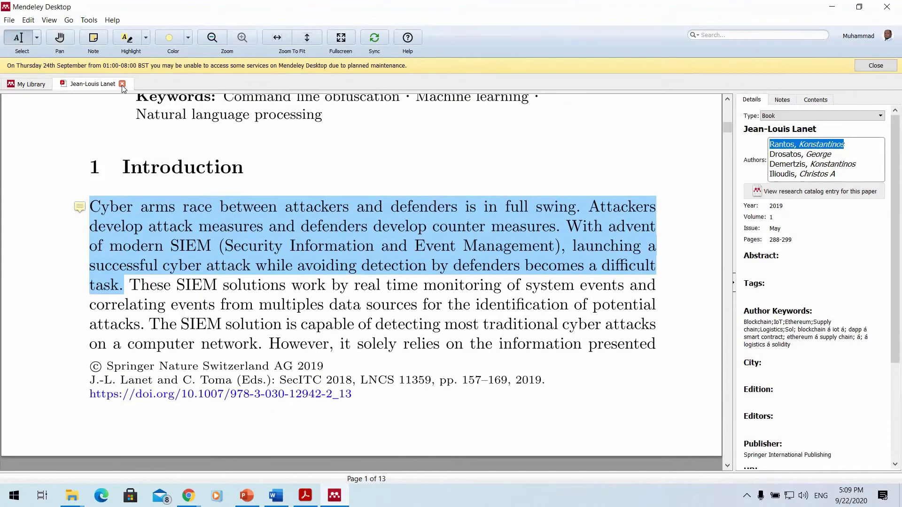
{"action": "left_click", "coordinate": [122, 84]}
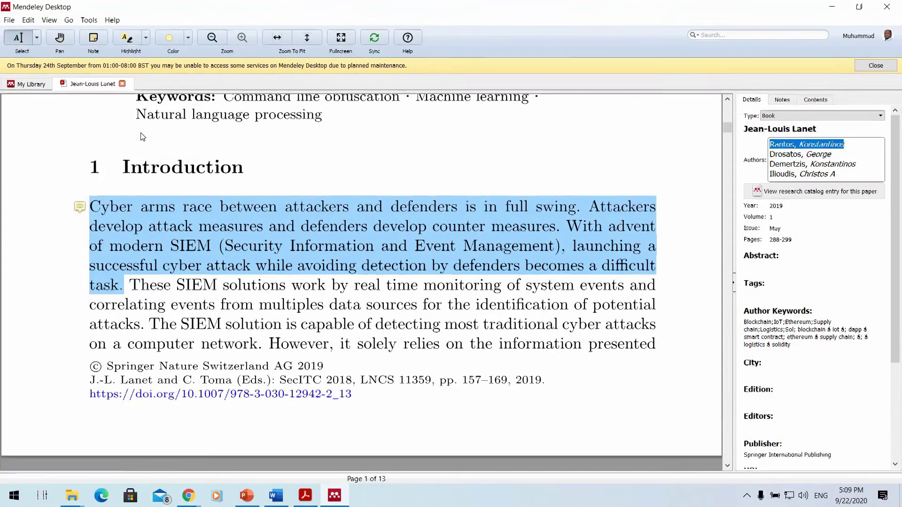
{"action": "left_click", "coordinate": [49, 19]}
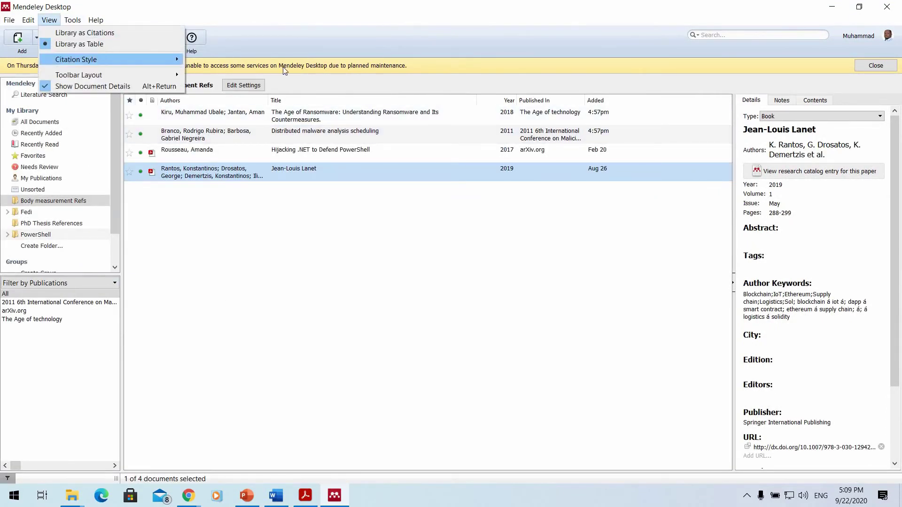
{"action": "mouse_move", "coordinate": [83, 59]}
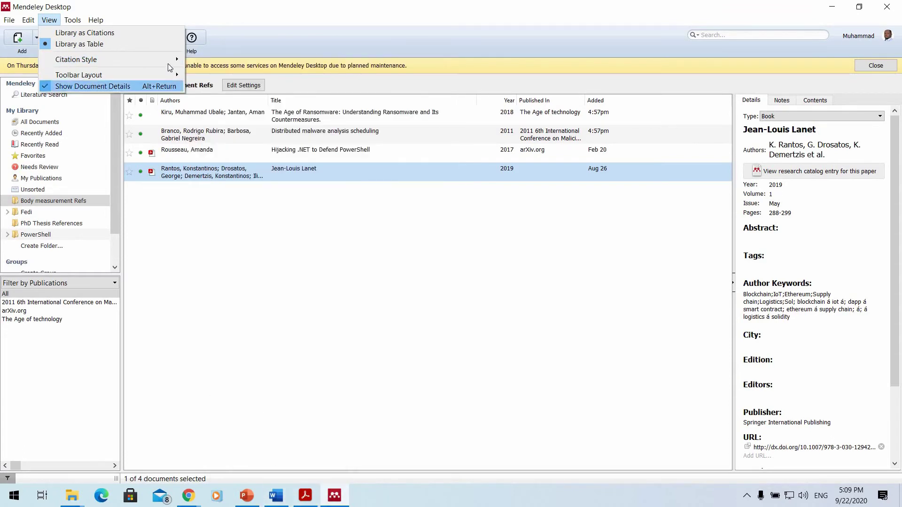
{"action": "mouse_move", "coordinate": [181, 61]}
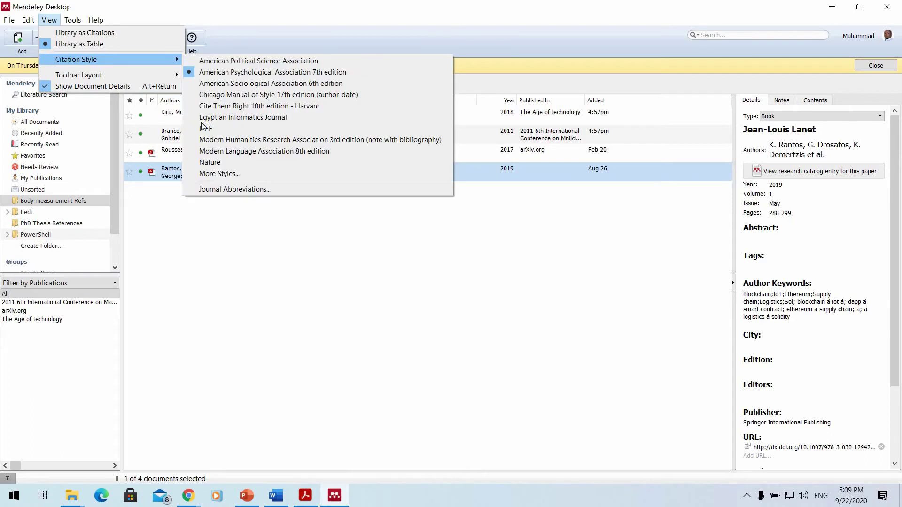
{"action": "left_click", "coordinate": [455, 203]}
{"action": "left_click", "coordinate": [276, 496]}
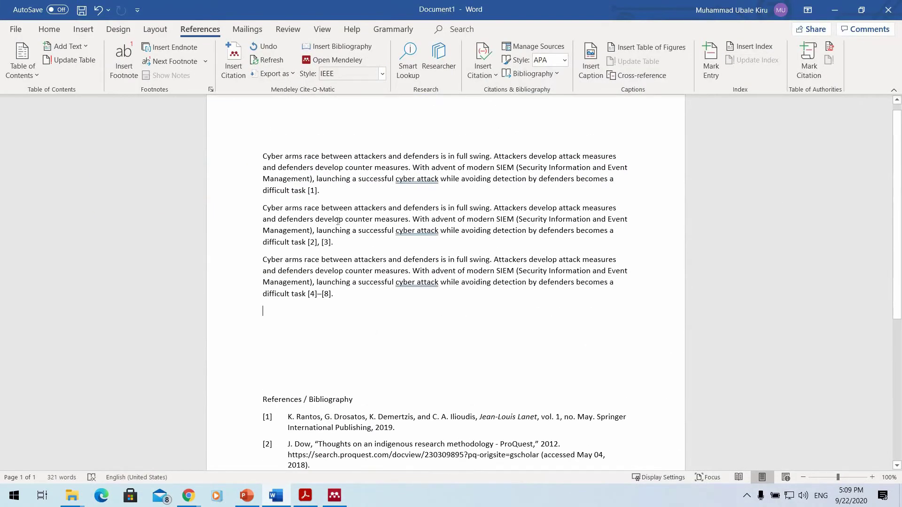
Switch the citation style to American Psychological Association 7th edition.
{"action": "scroll", "coordinate": [402, 227], "scroll_direction": "up", "scroll_amount": 1}
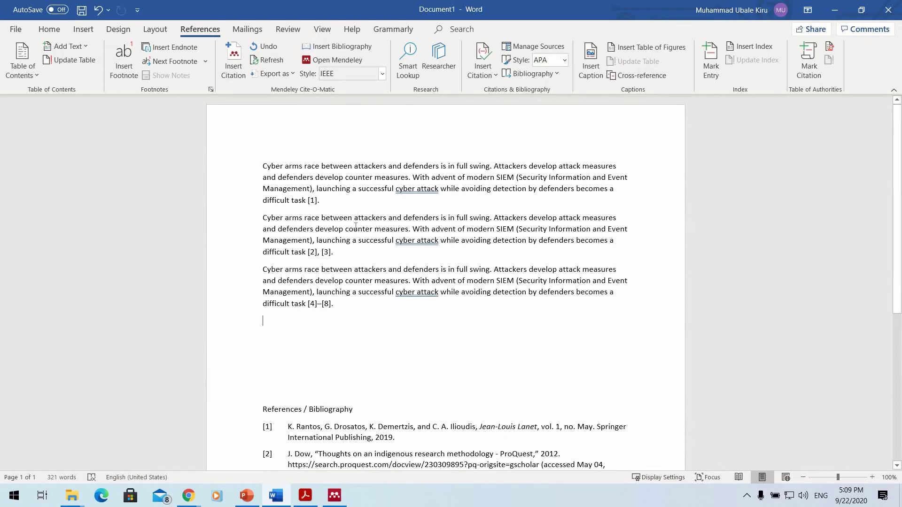
{"action": "scroll", "coordinate": [357, 218], "scroll_direction": "down", "scroll_amount": 5}
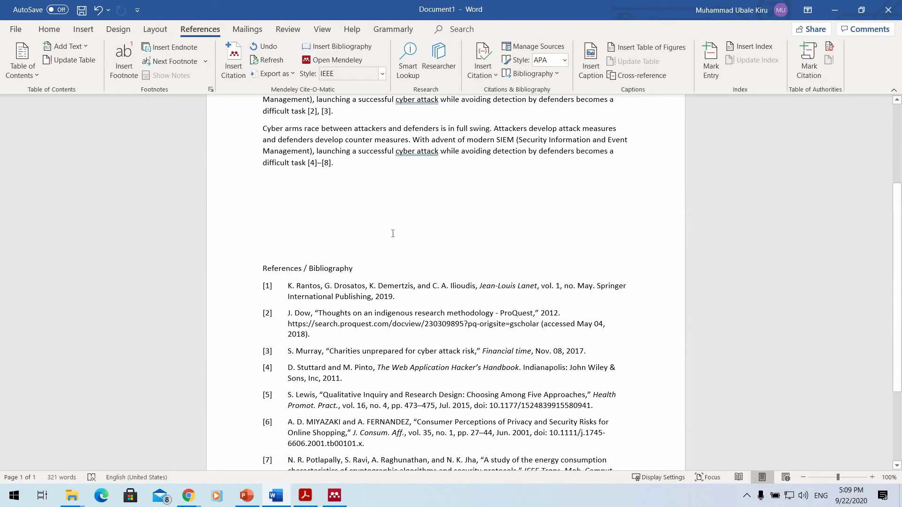
{"action": "scroll", "coordinate": [389, 226], "scroll_direction": "up", "scroll_amount": 2}
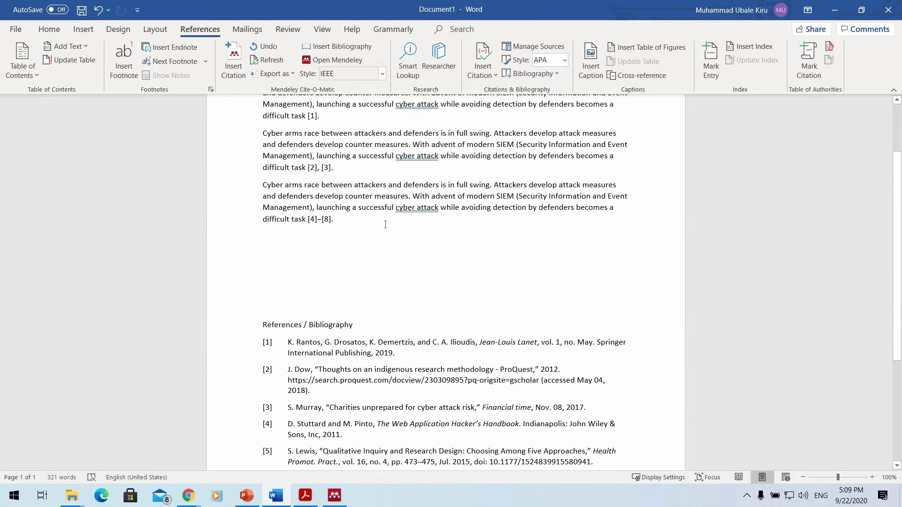
{"action": "left_click", "coordinate": [382, 75]}
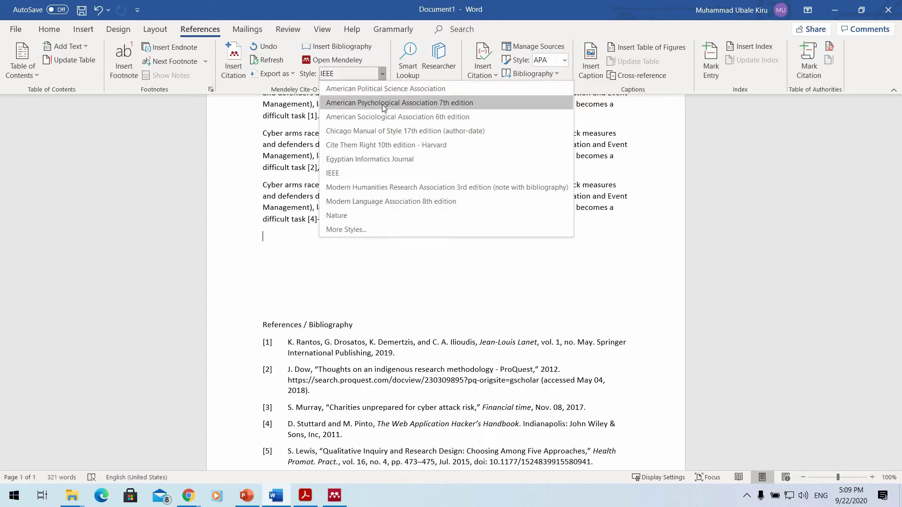
{"action": "left_click", "coordinate": [382, 105]}
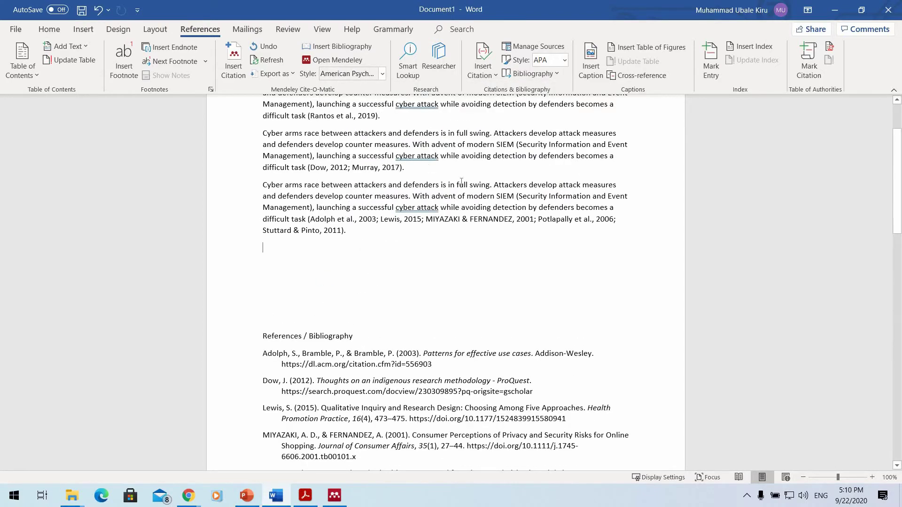
Change the citation style to Modern Language Association 8th edition.
{"action": "scroll", "coordinate": [375, 204], "scroll_direction": "up", "scroll_amount": 3}
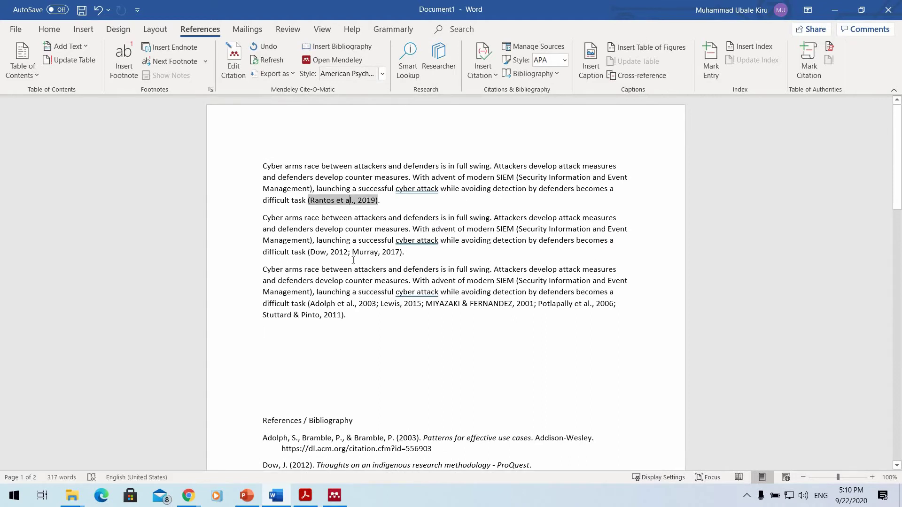
{"action": "scroll", "coordinate": [304, 307], "scroll_direction": "down", "scroll_amount": 6}
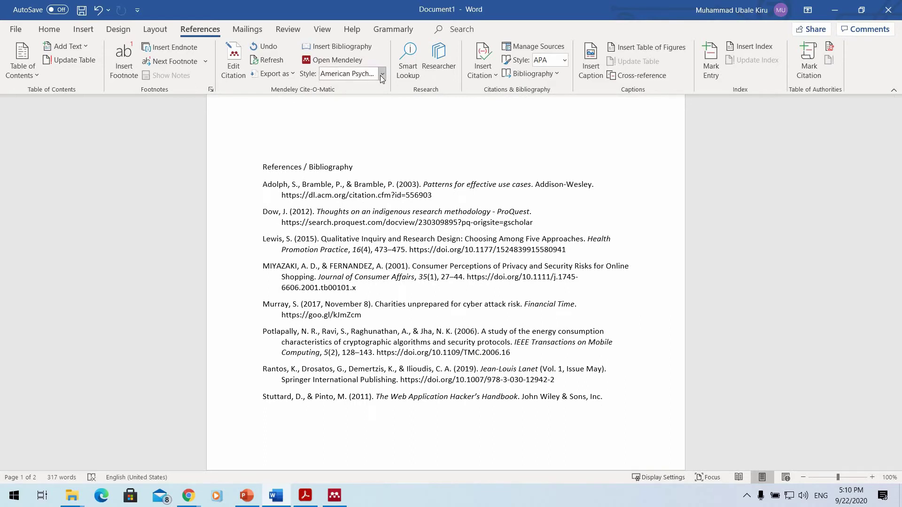
{"action": "left_click", "coordinate": [380, 76]}
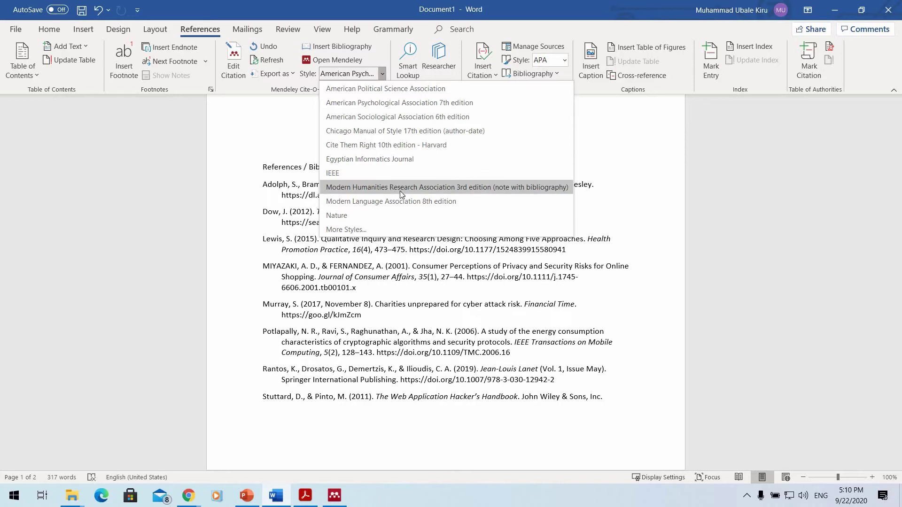
{"action": "key", "text": "Return"}
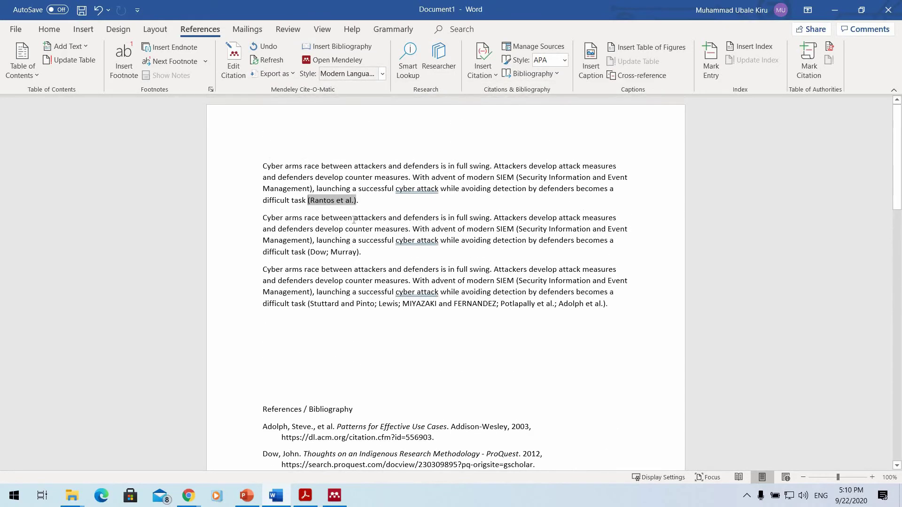
Switch citations to American Political Science Association style, e.g. (Dow 2012; Murray 2017).
{"action": "left_click", "coordinate": [382, 75]}
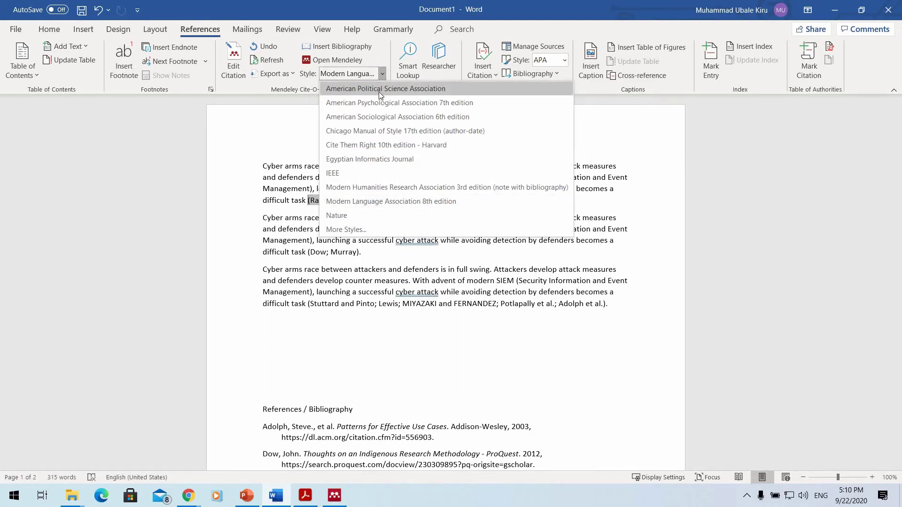
{"action": "left_click", "coordinate": [379, 92]}
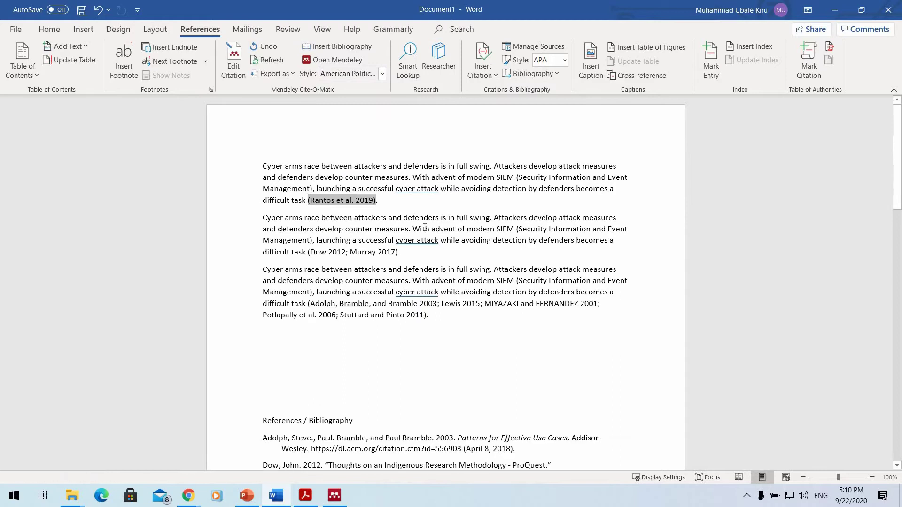
{"action": "scroll", "coordinate": [399, 221], "scroll_direction": "down", "scroll_amount": 10}
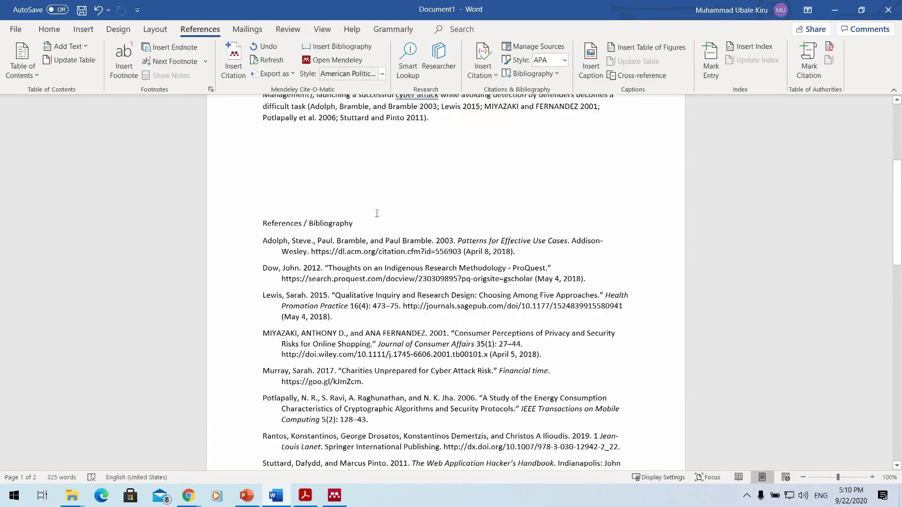
{"action": "scroll", "coordinate": [376, 206], "scroll_direction": "down", "scroll_amount": 5}
{"action": "scroll", "coordinate": [310, 194], "scroll_direction": "up", "scroll_amount": 10}
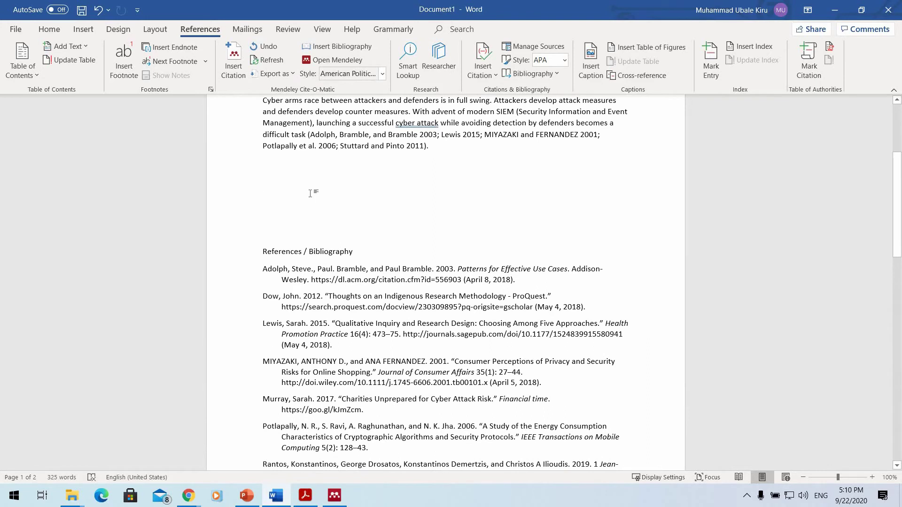
Remove the blank lines above References / Bibliography so the document fits one page.
{"action": "key", "text": "ctrl+z"}
{"action": "scroll", "coordinate": [355, 347], "scroll_direction": "down", "scroll_amount": 3}
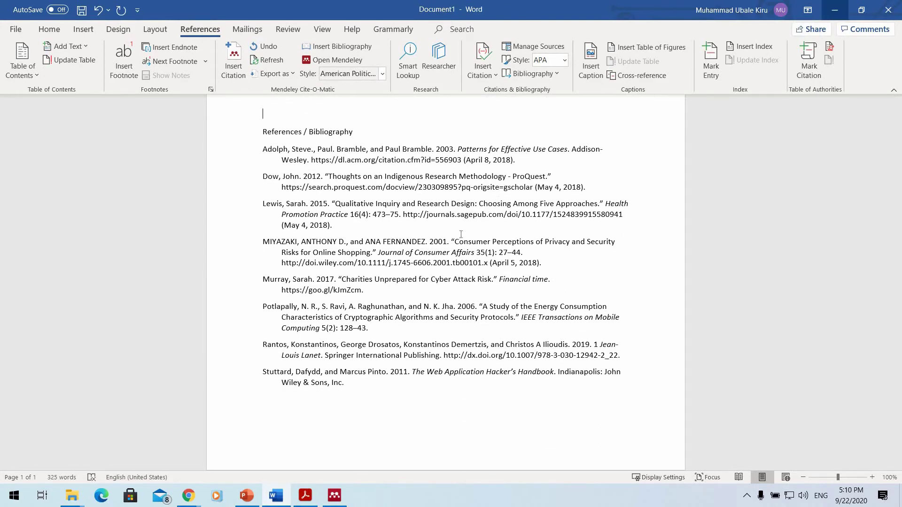
{"action": "scroll", "coordinate": [344, 204], "scroll_direction": "up", "scroll_amount": 9}
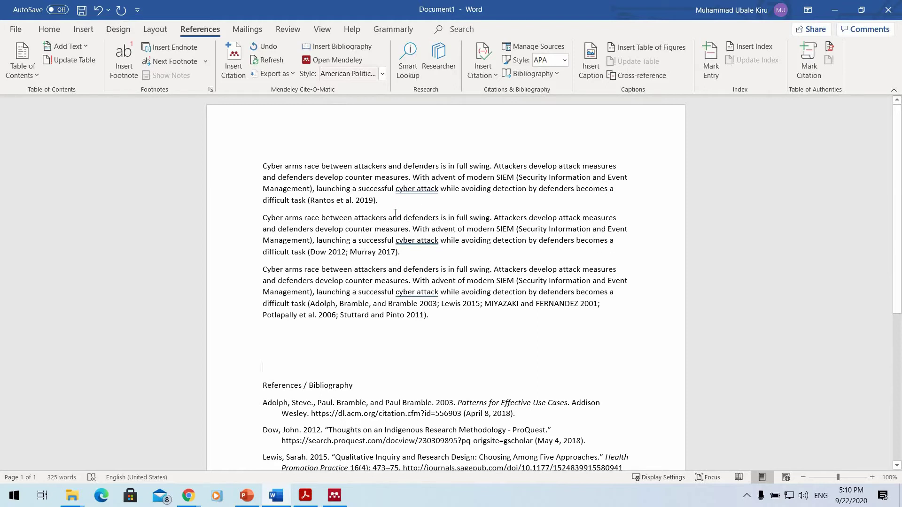
Place the cursor in the third paragraph's citation.
{"action": "left_click", "coordinate": [373, 252]}
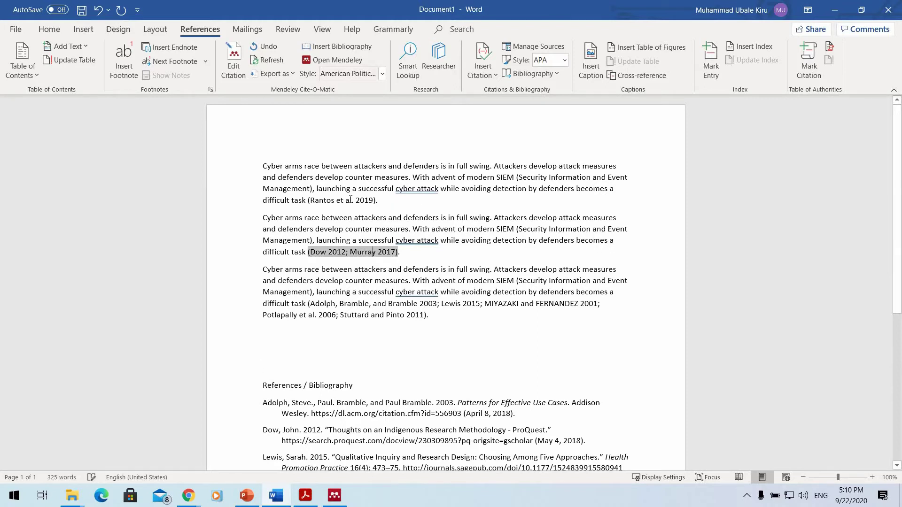
{"action": "key", "text": "Up"}
{"action": "key", "text": "Up"}
{"action": "key", "text": "Up"}
{"action": "key", "text": "Up"}
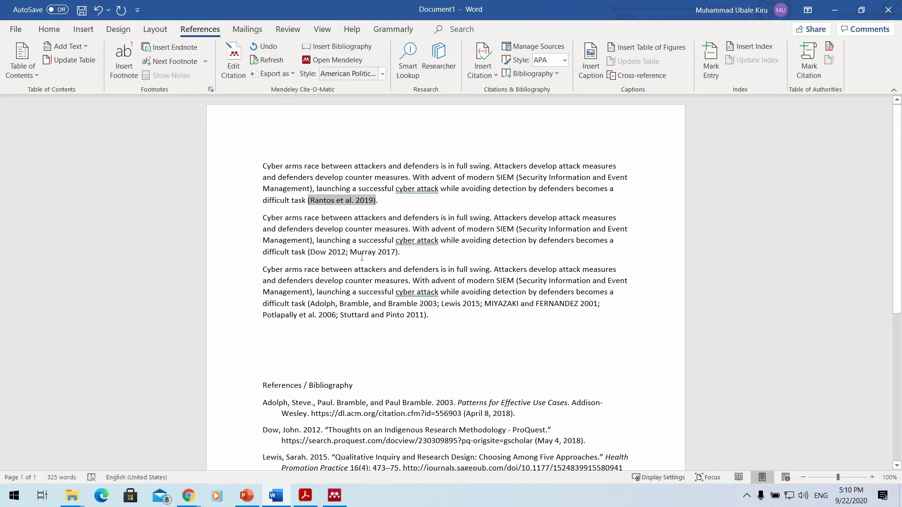
{"action": "key", "text": "Down"}
{"action": "key", "text": "Down"}
{"action": "key", "text": "Down"}
{"action": "key", "text": "Down"}
{"action": "key", "text": "Down"}
{"action": "key", "text": "Down"}
{"action": "key", "text": "Down"}
{"action": "key", "text": "Down"}
{"action": "key", "text": "Down"}
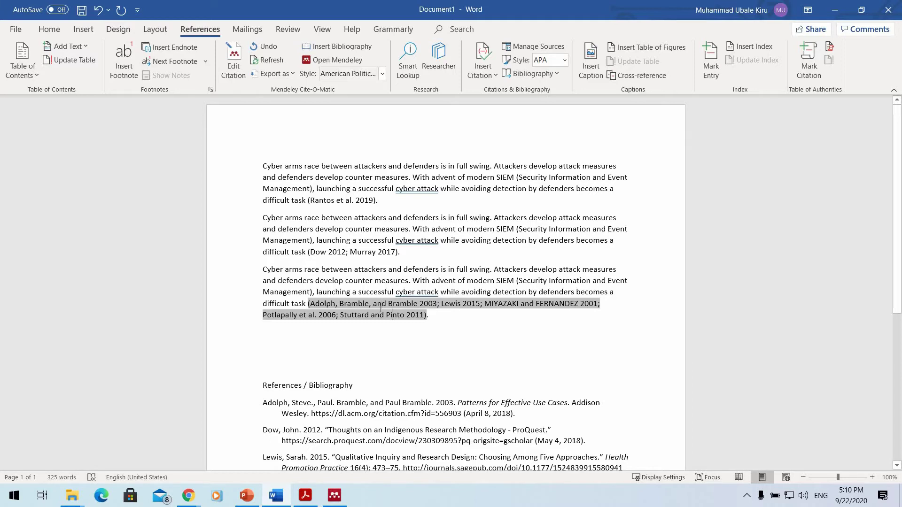
{"action": "right_click", "coordinate": [362, 302]}
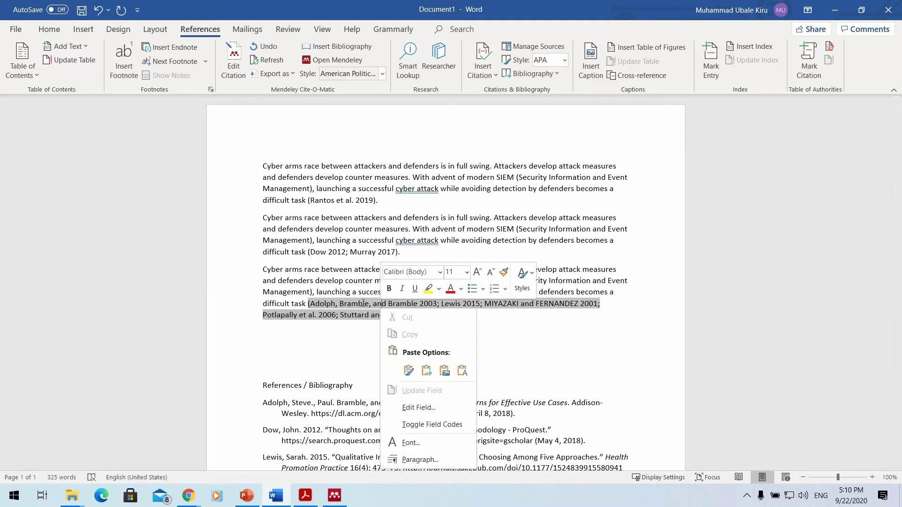
{"action": "key", "text": "Escape"}
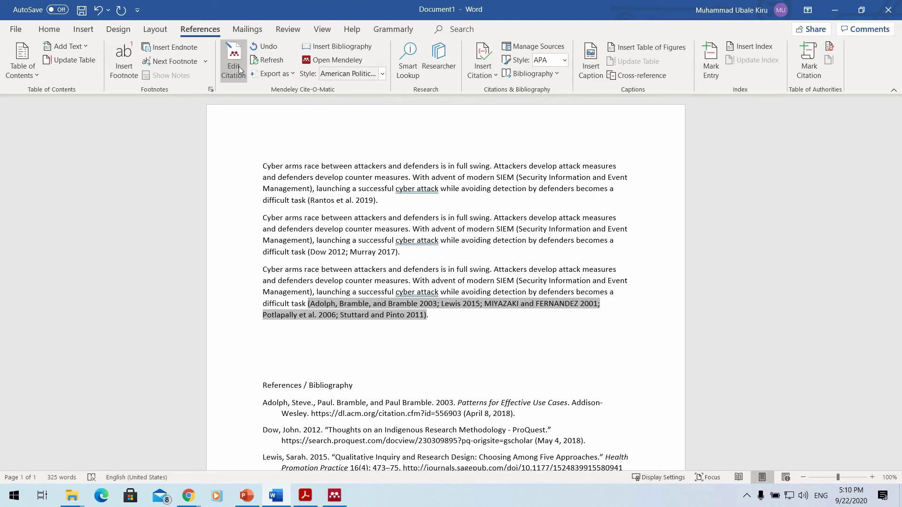
Delete Stuttard 2011 from that citation, leaving seven bibliography entries from Adolph to Rantos.
{"action": "left_click", "coordinate": [239, 66]}
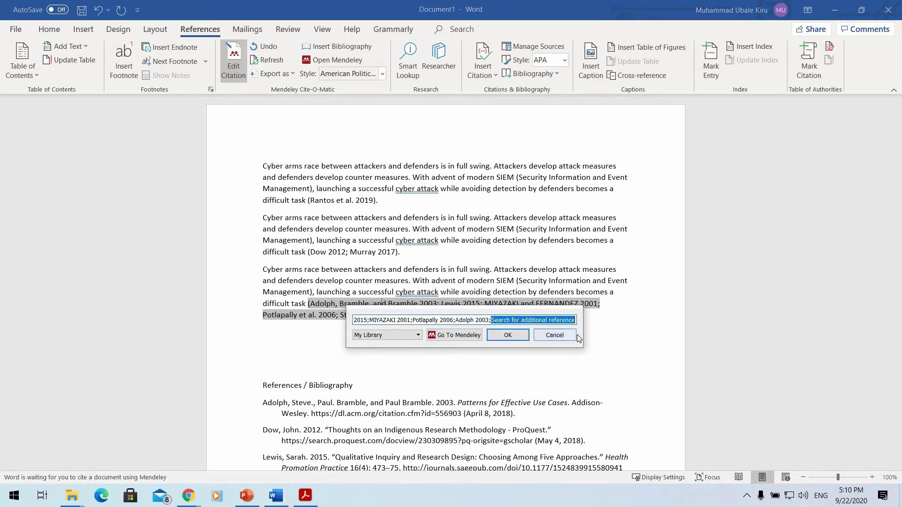
{"action": "key", "text": "End"}
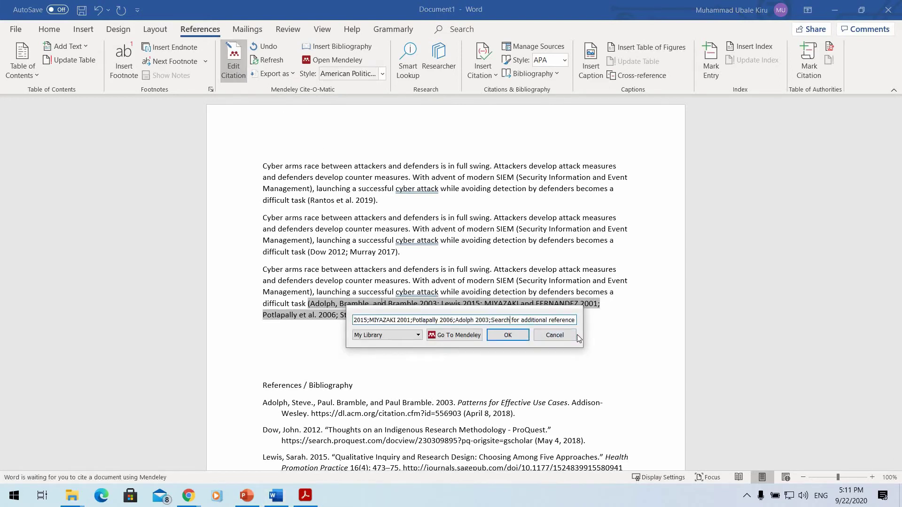
{"action": "key", "text": "Home"}
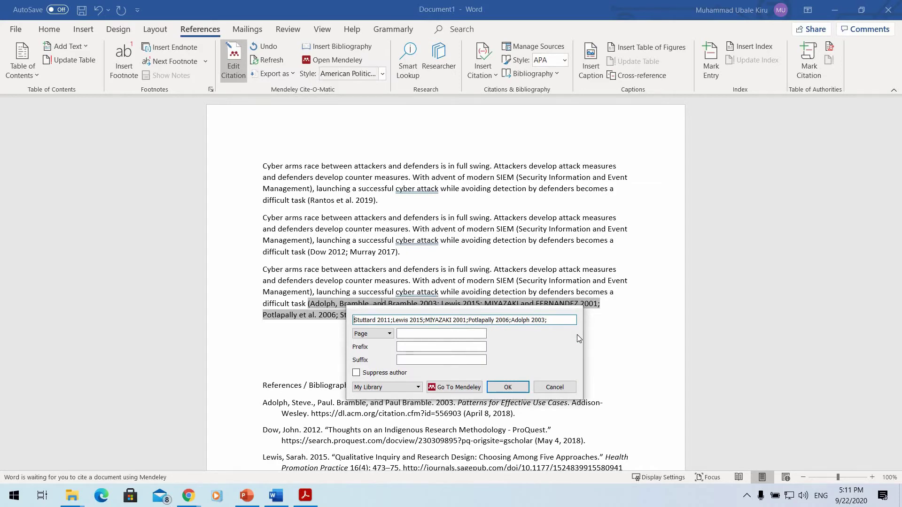
{"action": "key", "text": "Delete"}
{"action": "key", "text": "Delete"}
{"action": "key", "text": "Delete"}
{"action": "key", "text": "Delete"}
{"action": "key", "text": "Delete"}
{"action": "key", "text": "Delete"}
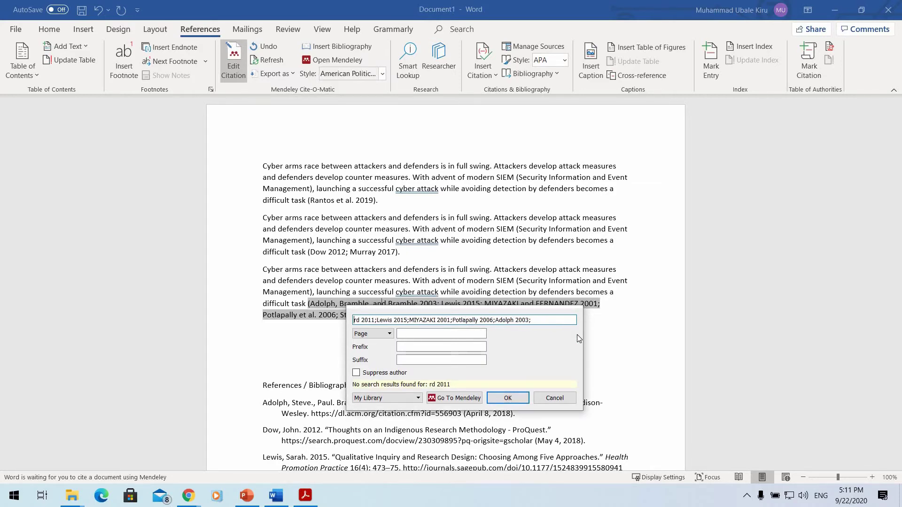
{"action": "key", "text": "Delete"}
{"action": "key", "text": "Delete"}
{"action": "key", "text": "Delete"}
{"action": "key", "text": "Delete"}
{"action": "key", "text": "Delete"}
{"action": "key", "text": "Delete"}
{"action": "key", "text": "Delete"}
{"action": "key", "text": "Delete"}
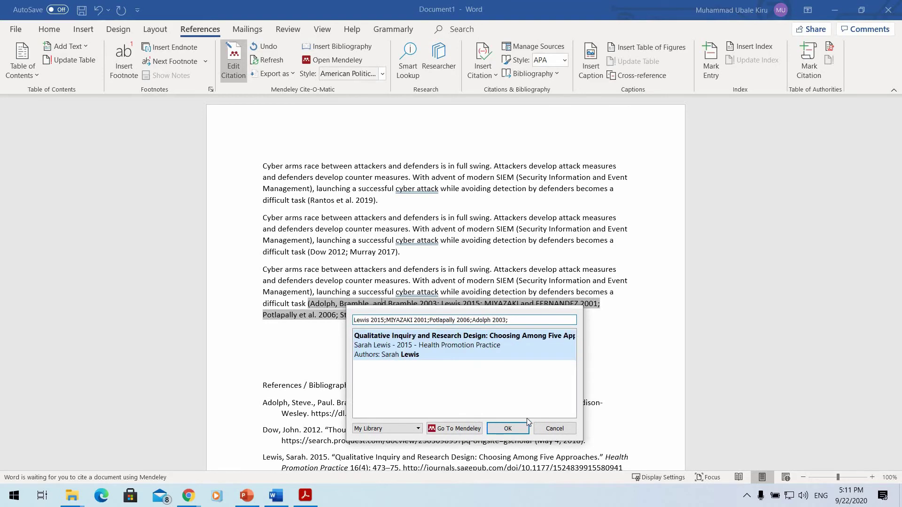
{"action": "left_click", "coordinate": [521, 429]}
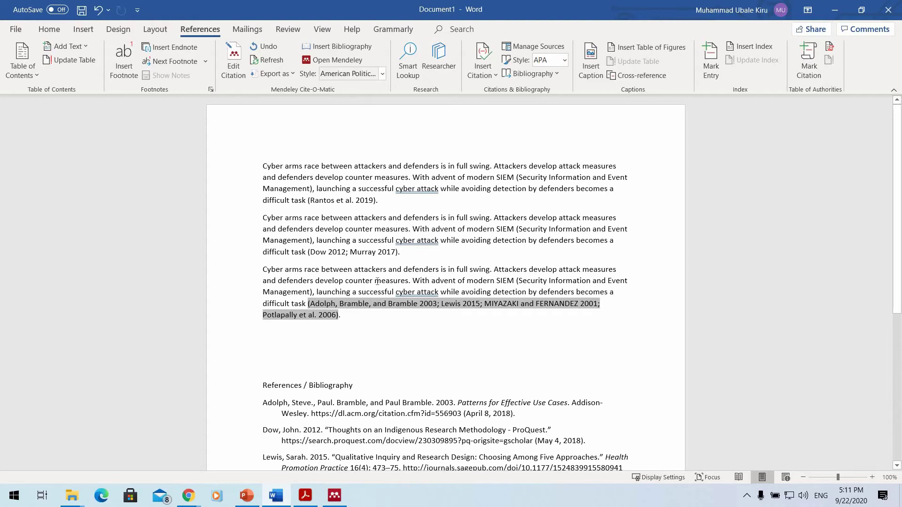
{"action": "scroll", "coordinate": [385, 225], "scroll_direction": "down", "scroll_amount": 5}
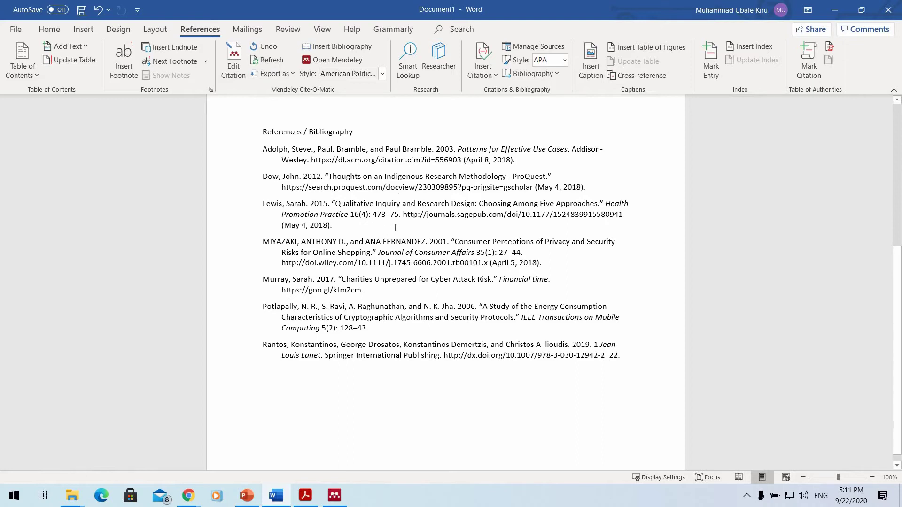
{"action": "scroll", "coordinate": [397, 222], "scroll_direction": "up", "scroll_amount": 2}
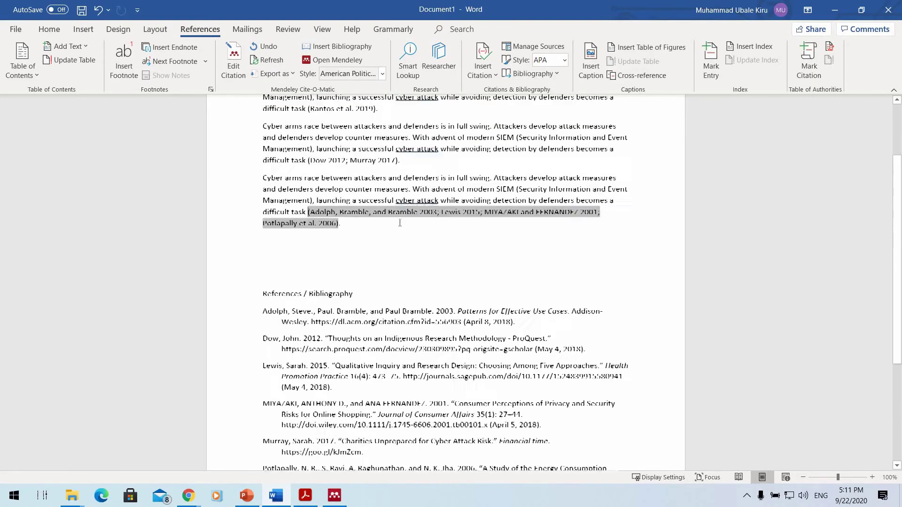
{"action": "scroll", "coordinate": [376, 308], "scroll_direction": "up", "scroll_amount": 1}
{"action": "scroll", "coordinate": [383, 279], "scroll_direction": "down", "scroll_amount": 3}
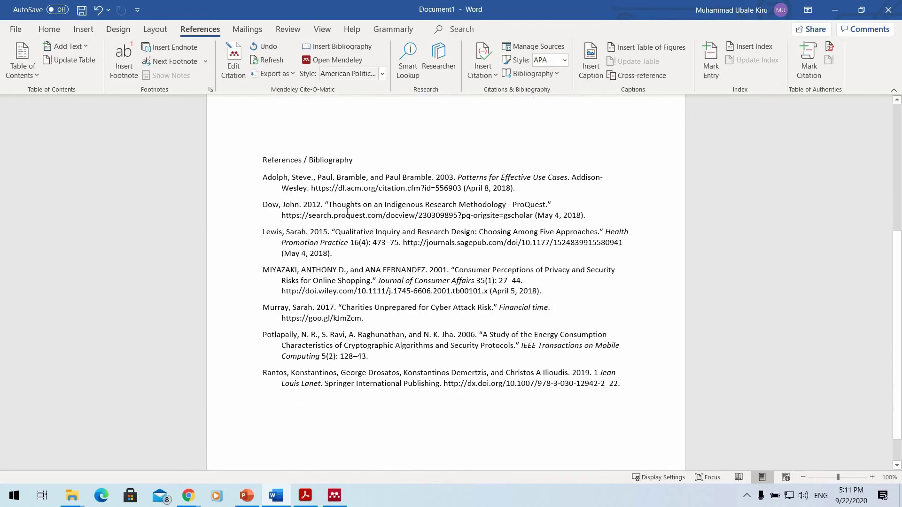
Remove Potlapally 2006 from the third paragraph's citation.
{"action": "scroll", "coordinate": [383, 279], "scroll_direction": "up", "scroll_amount": 2}
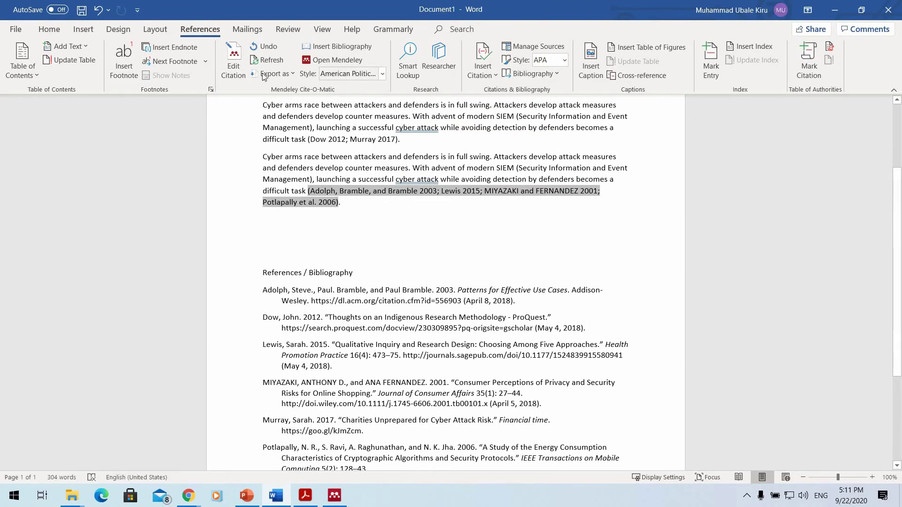
{"action": "left_click", "coordinate": [234, 61]}
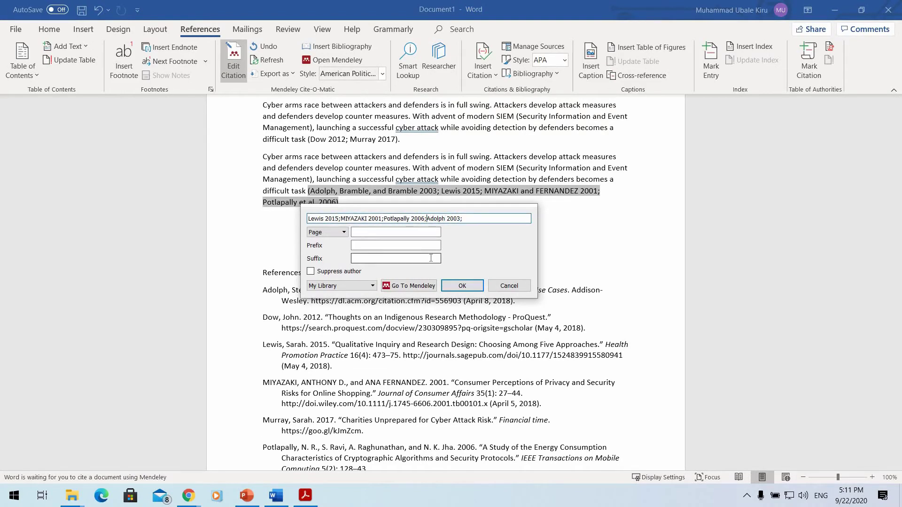
{"action": "key", "text": "Right"}
{"action": "key", "text": "Right"}
{"action": "key", "text": "Right"}
{"action": "key", "text": "Right"}
{"action": "key", "text": "Right"}
{"action": "key", "text": "Right"}
{"action": "key", "text": "Right"}
{"action": "key", "text": "Right"}
{"action": "key", "text": "Right"}
{"action": "key", "text": "BackSpace"}
{"action": "key", "text": "BackSpace"}
{"action": "left_click", "coordinate": [466, 286]}
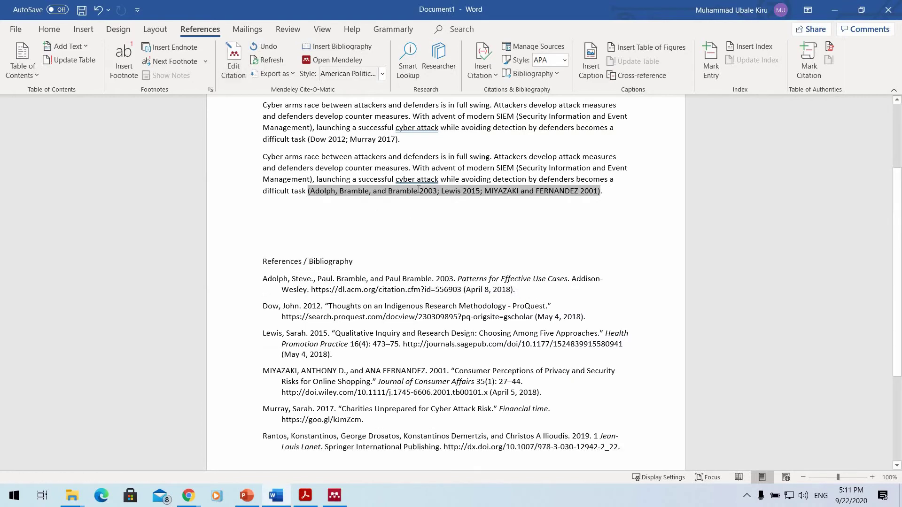
Check the updated reference list, then minimise Word to reveal the ransomware PDF.
{"action": "scroll", "coordinate": [388, 247], "scroll_direction": "down", "scroll_amount": 3}
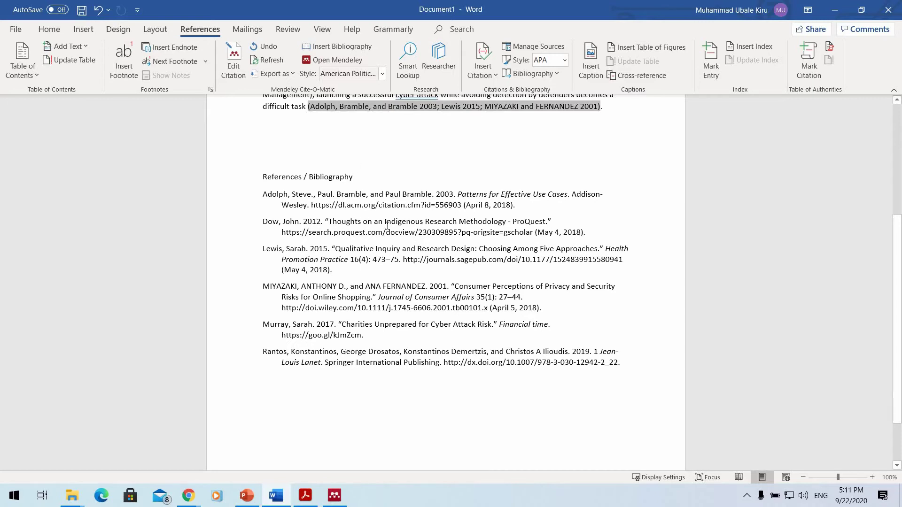
{"action": "scroll", "coordinate": [387, 226], "scroll_direction": "up", "scroll_amount": 3}
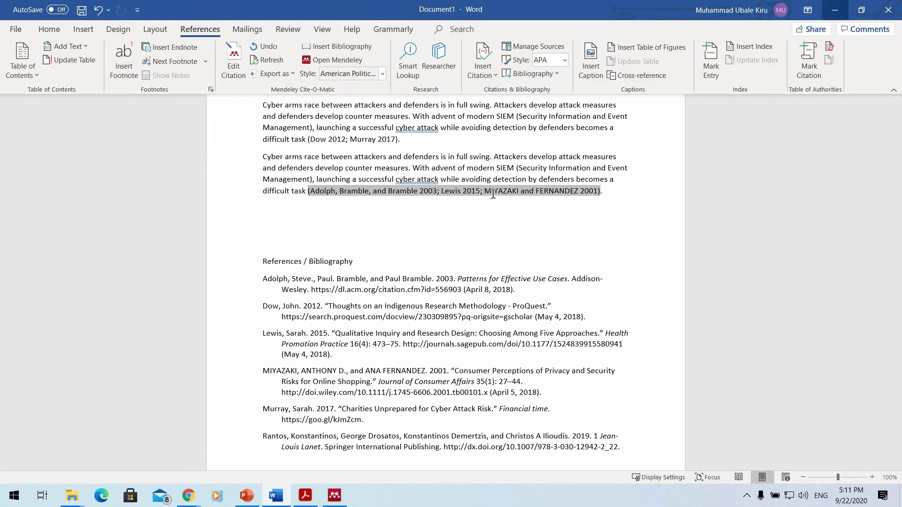
{"action": "left_click", "coordinate": [834, 10]}
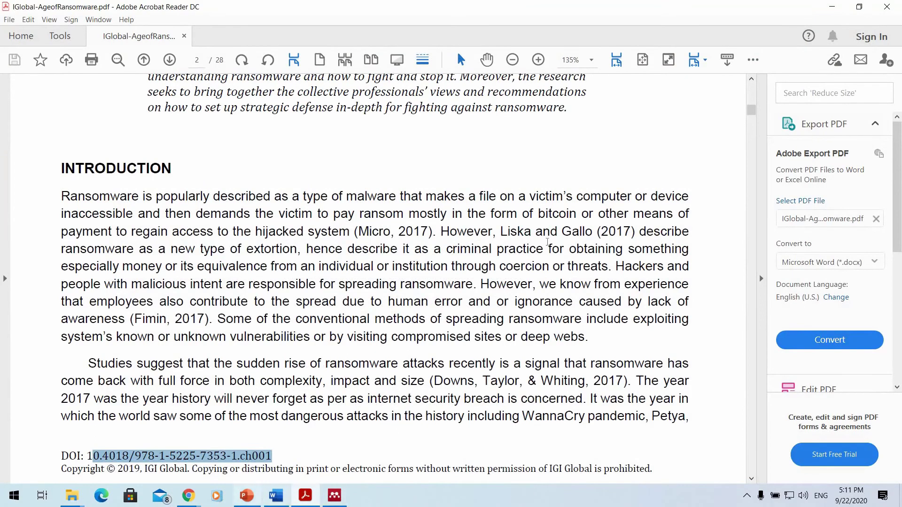
Scroll PowerPoint to the Groups and Document Sharing slide, then minimise PowerPoint and the ransomware PDF.
{"action": "key", "text": "alt+Tab"}
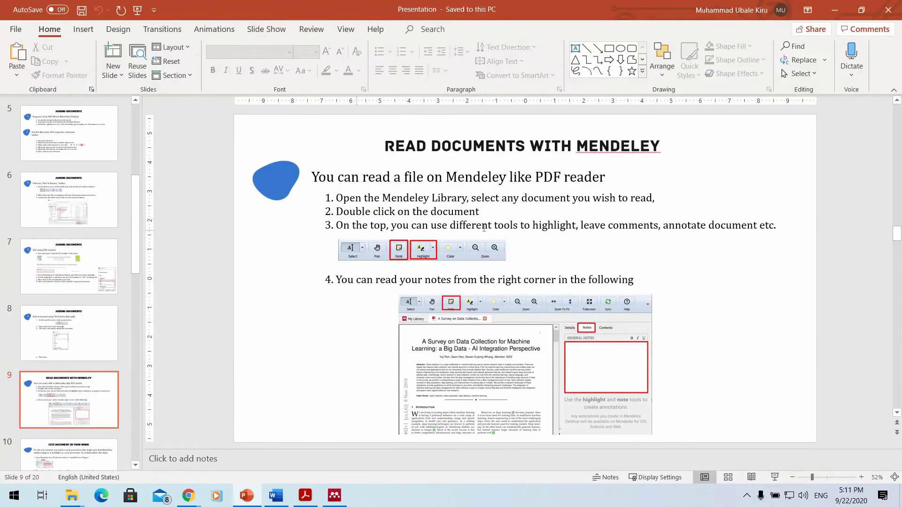
{"action": "scroll", "coordinate": [484, 228], "scroll_direction": "down", "scroll_amount": 1}
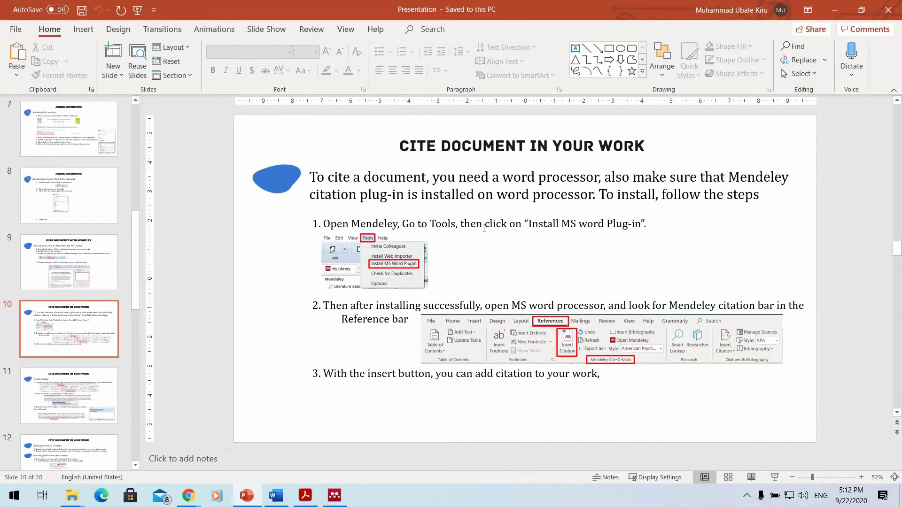
{"action": "scroll", "coordinate": [484, 228], "scroll_direction": "down", "scroll_amount": 1}
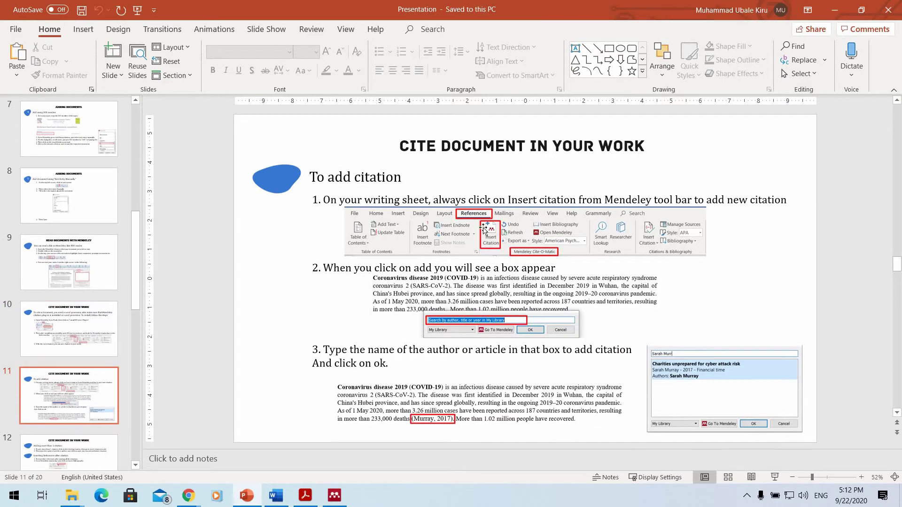
{"action": "scroll", "coordinate": [484, 228], "scroll_direction": "down", "scroll_amount": 1}
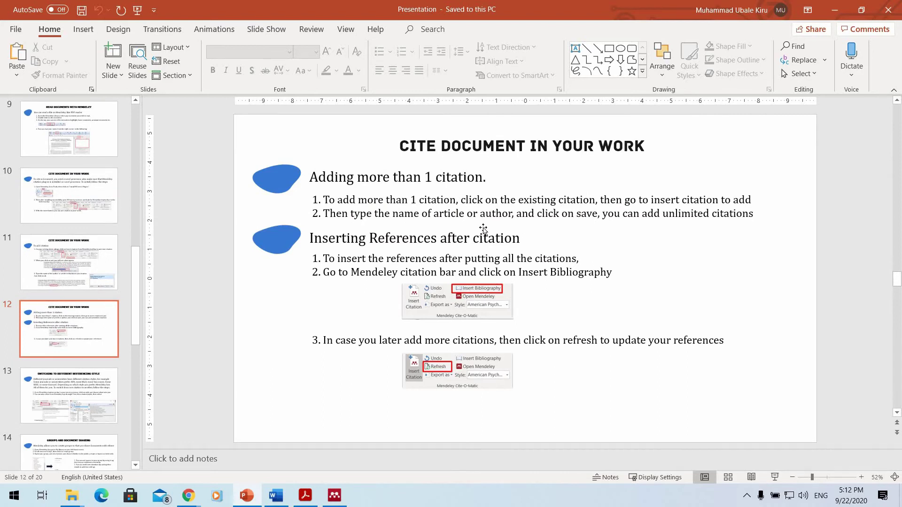
{"action": "scroll", "coordinate": [484, 228], "scroll_direction": "down", "scroll_amount": 1}
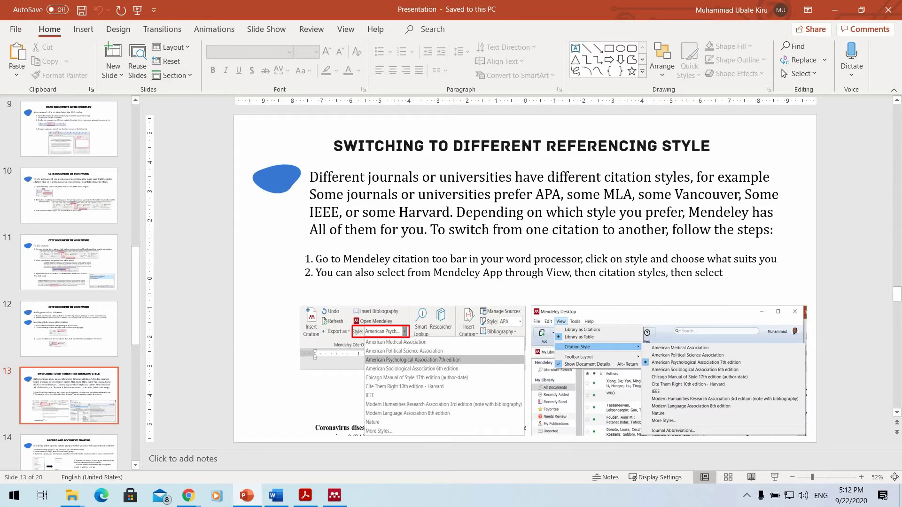
{"action": "scroll", "coordinate": [484, 229], "scroll_direction": "down", "scroll_amount": 1}
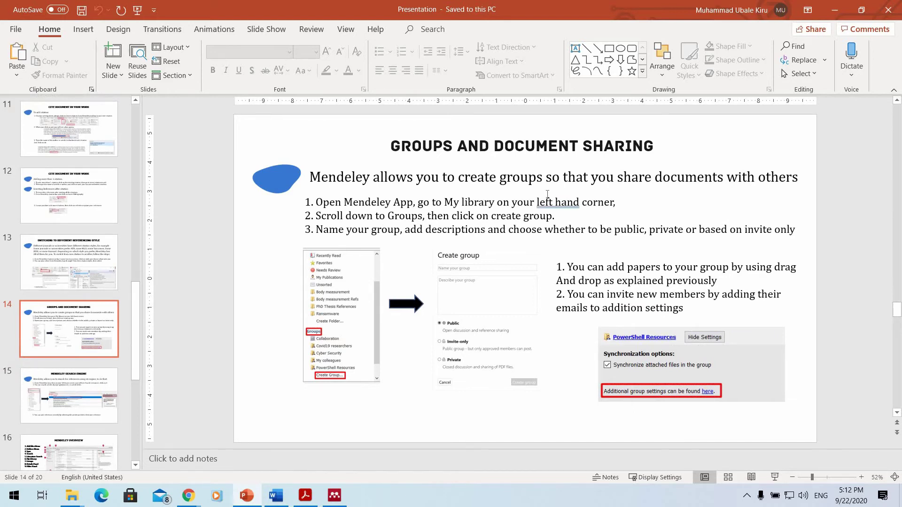
{"action": "left_click", "coordinate": [834, 10]}
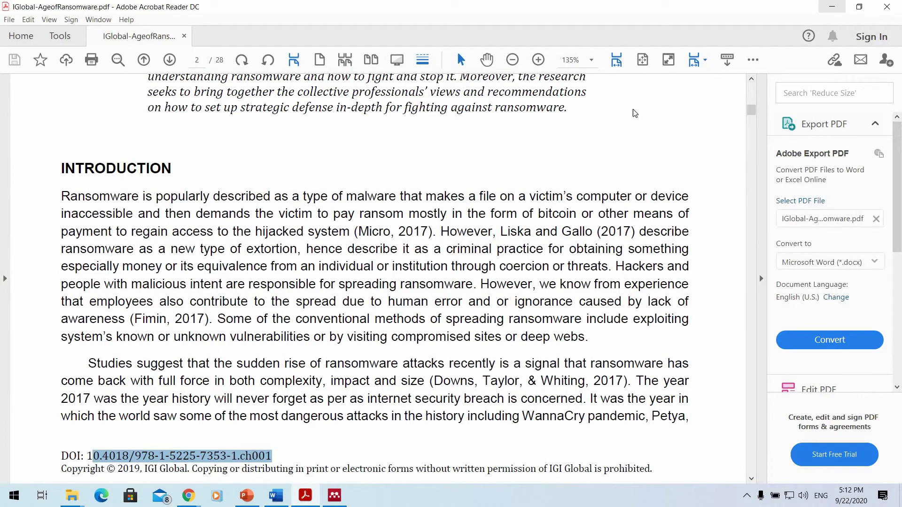
{"action": "left_click", "coordinate": [831, 6]}
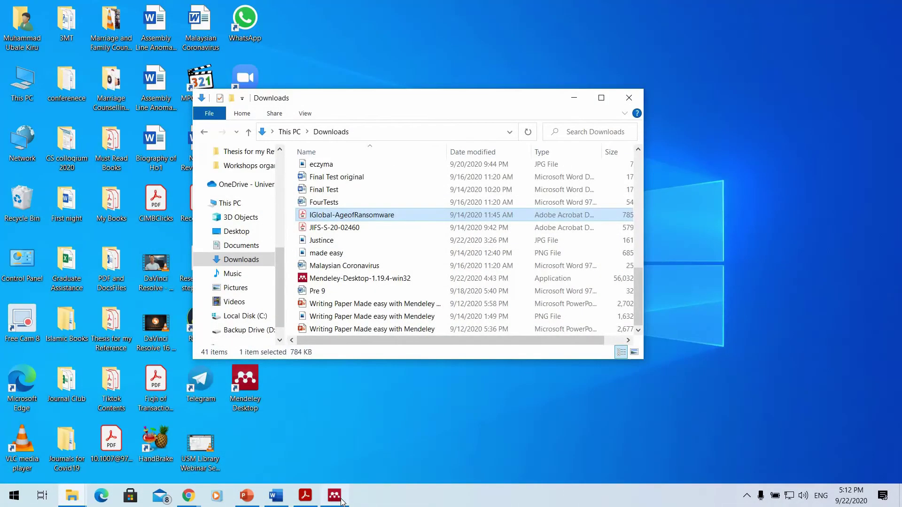
Bring Mendeley Desktop forward and start a new group with Create Group in the sidebar.
{"action": "mouse_move", "coordinate": [342, 501]}
{"action": "left_click", "coordinate": [355, 477]}
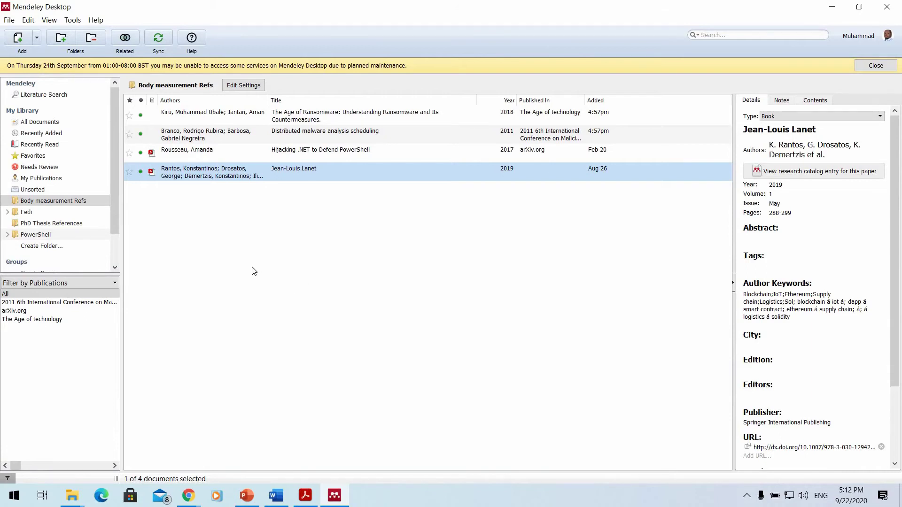
{"action": "scroll", "coordinate": [91, 220], "scroll_direction": "down", "scroll_amount": 2}
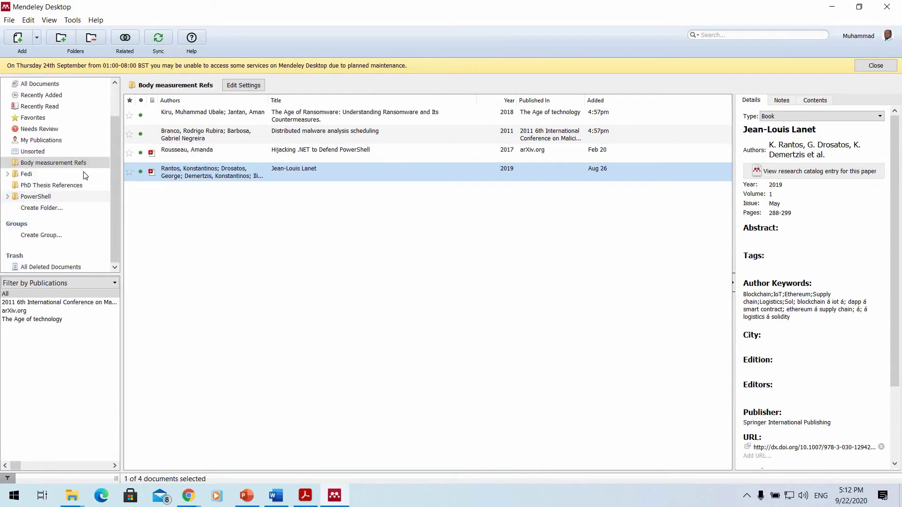
{"action": "scroll", "coordinate": [80, 170], "scroll_direction": "up", "scroll_amount": 2}
{"action": "scroll", "coordinate": [59, 237], "scroll_direction": "down", "scroll_amount": 2}
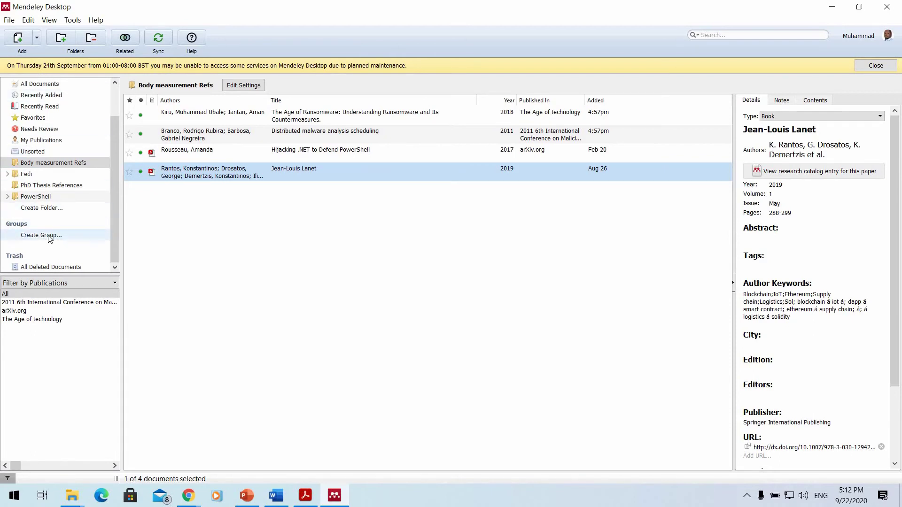
{"action": "left_click", "coordinate": [50, 238]}
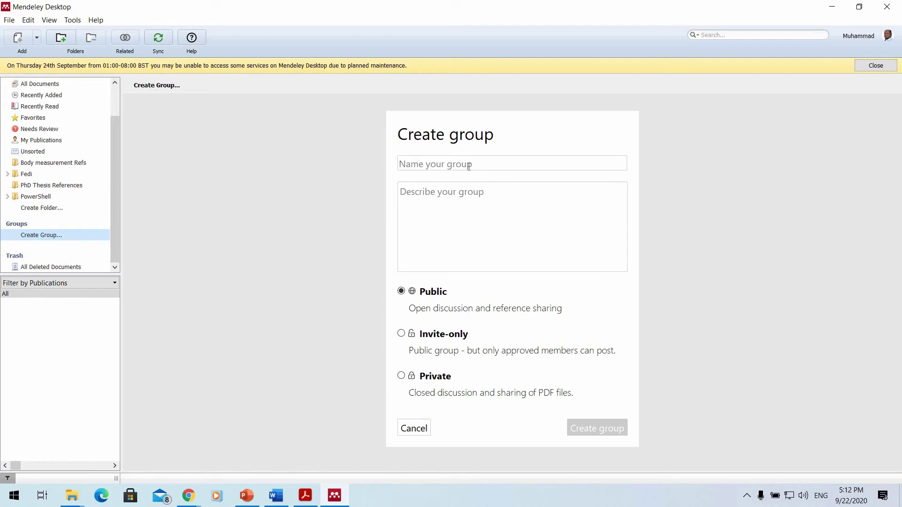
Create invite-only group LAB Camp described 'is for the class of 2020' and invite a member by e-mail.
{"action": "left_click", "coordinate": [469, 167]}
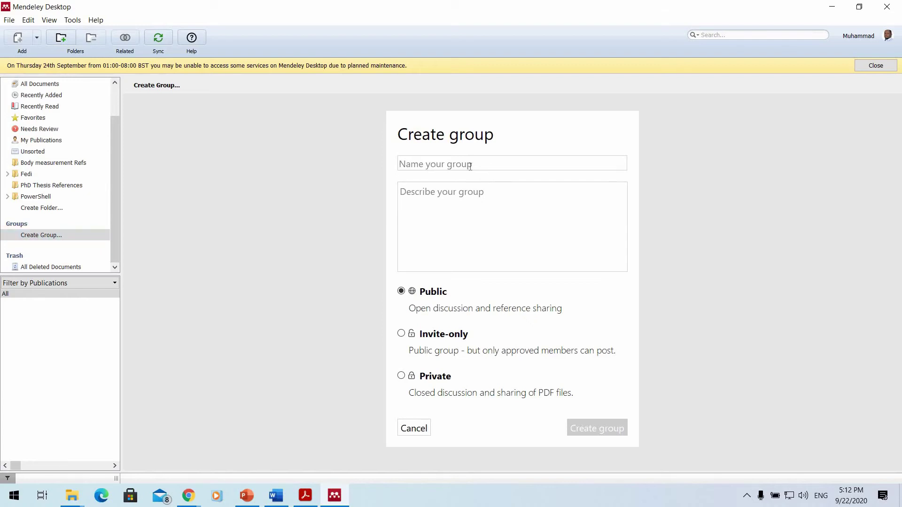
{"action": "type", "text": "L"}
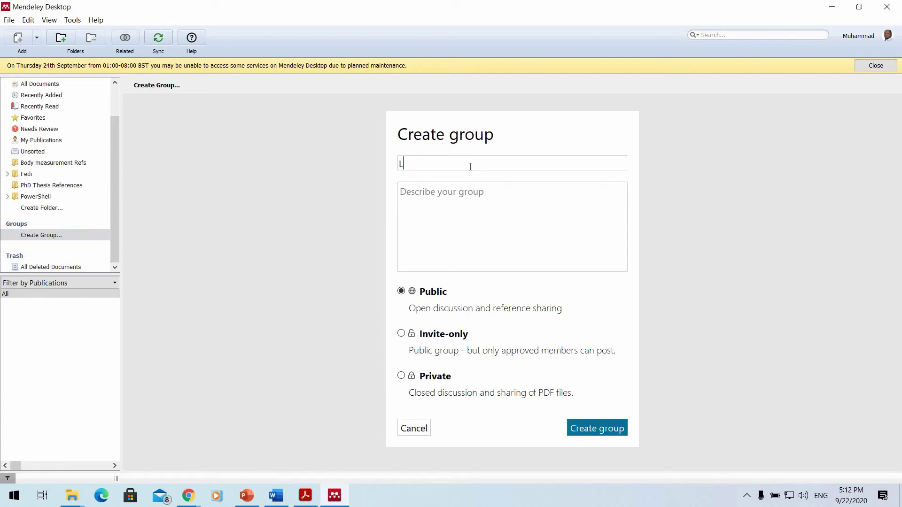
{"action": "type", "text": "AB Cam"}
{"action": "type", "text": "p"}
{"action": "type", "text": "is for the cla"}
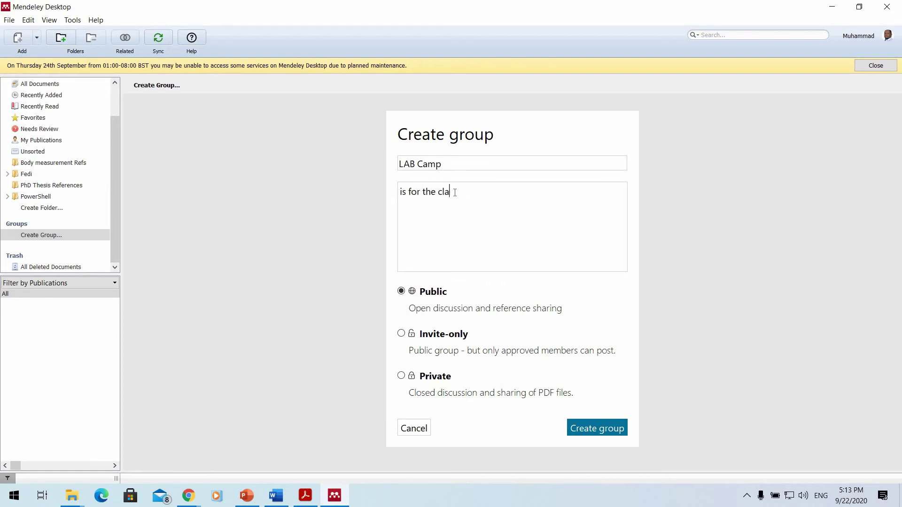
{"action": "type", "text": "ss of 2020"}
{"action": "left_click", "coordinate": [432, 296]}
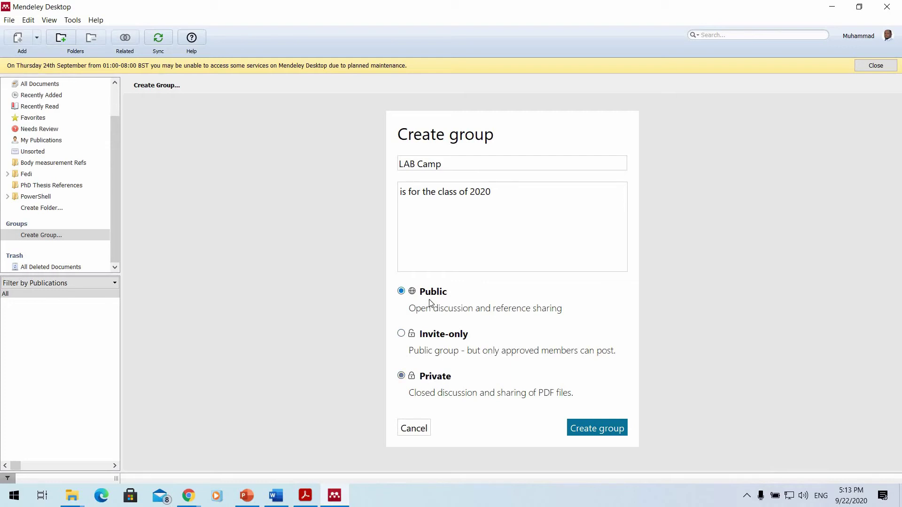
{"action": "left_click", "coordinate": [434, 340]}
{"action": "left_click", "coordinate": [589, 424]}
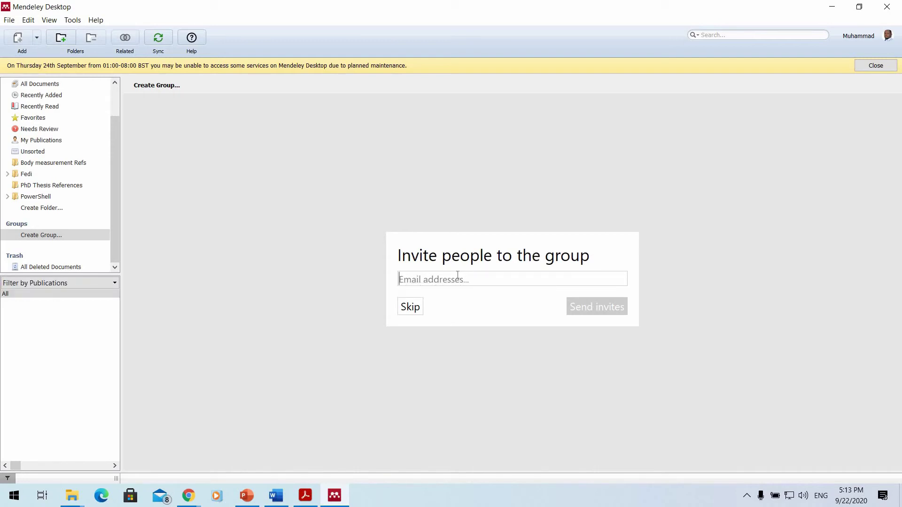
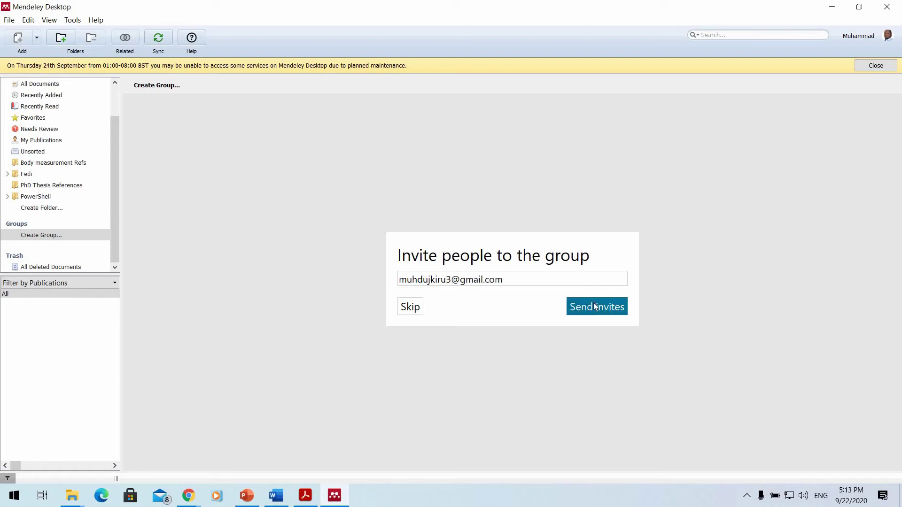
{"action": "left_click", "coordinate": [594, 305]}
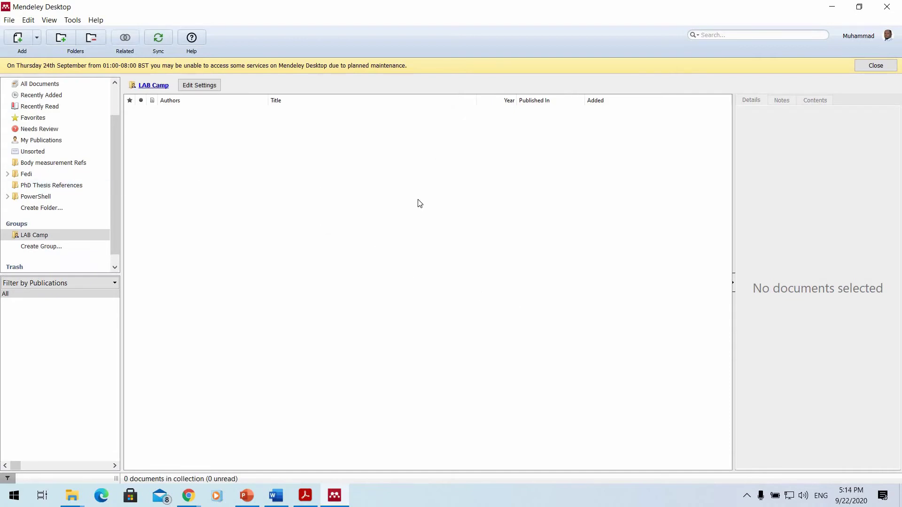
Add four PowerShell malware PDFs, including 1709.07508, 1804.04177 and 1904.10270, to LAB Camp.
{"action": "left_click", "coordinate": [38, 38]}
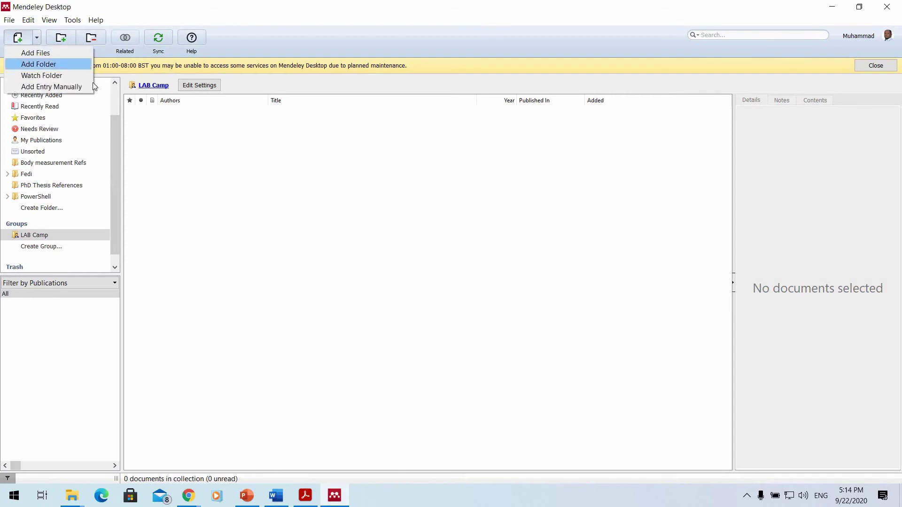
{"action": "left_click", "coordinate": [37, 35]}
{"action": "left_click", "coordinate": [37, 37]}
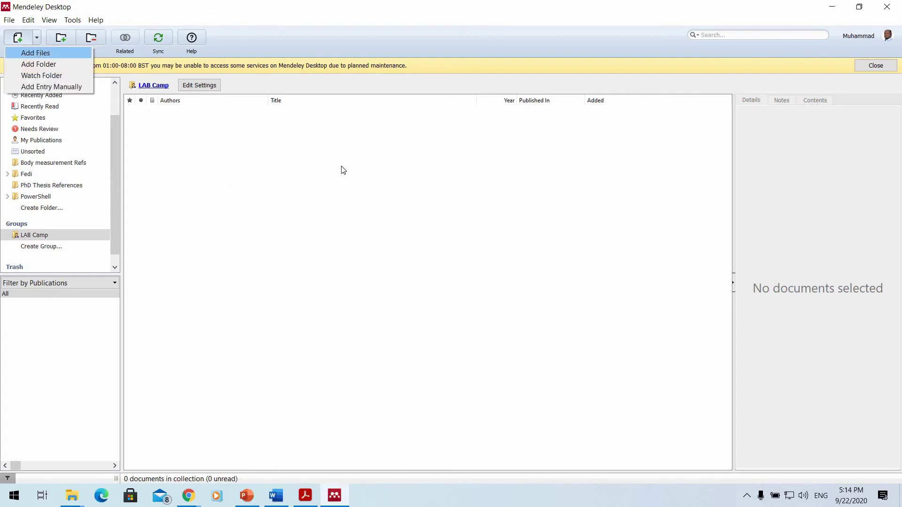
{"action": "key", "text": "Return"}
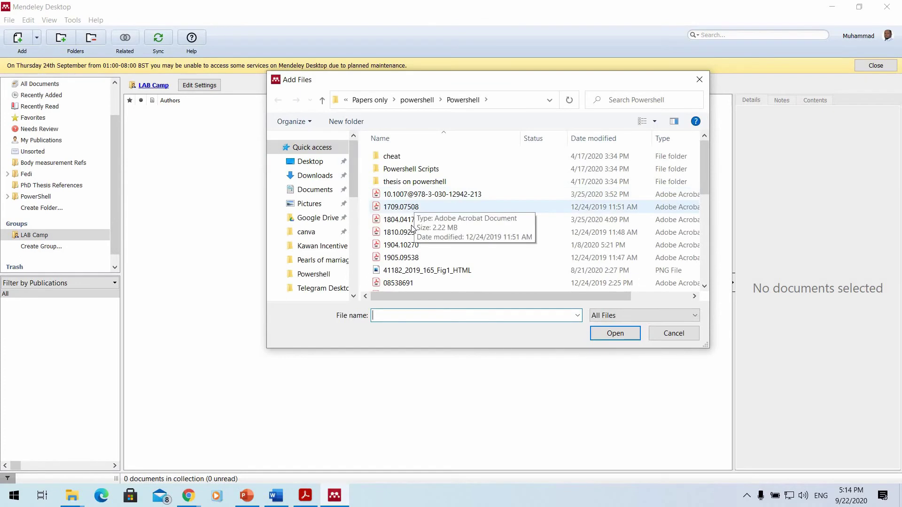
{"action": "left_click", "coordinate": [402, 206]}
{"action": "left_click", "coordinate": [403, 219], "text": "ctrl"}
{"action": "left_click", "coordinate": [404, 232], "text": "ctrl"}
{"action": "left_click", "coordinate": [404, 232], "text": "ctrl"}
{"action": "left_click", "coordinate": [404, 245], "text": "ctrl"}
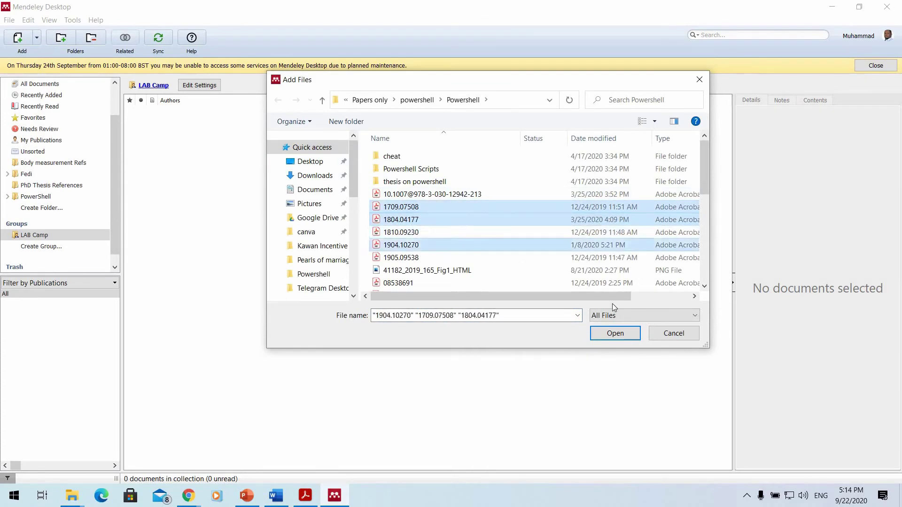
{"action": "left_click", "coordinate": [404, 232], "text": "ctrl"}
{"action": "left_click", "coordinate": [630, 333]}
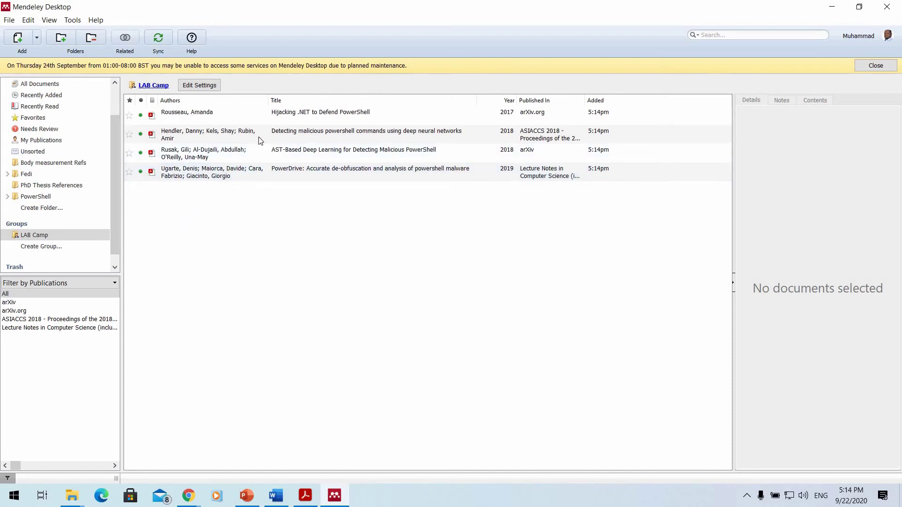
Review the deep neural networks paper's details and notes, then open LAB Camp's online settings link.
{"action": "left_click", "coordinate": [463, 137]}
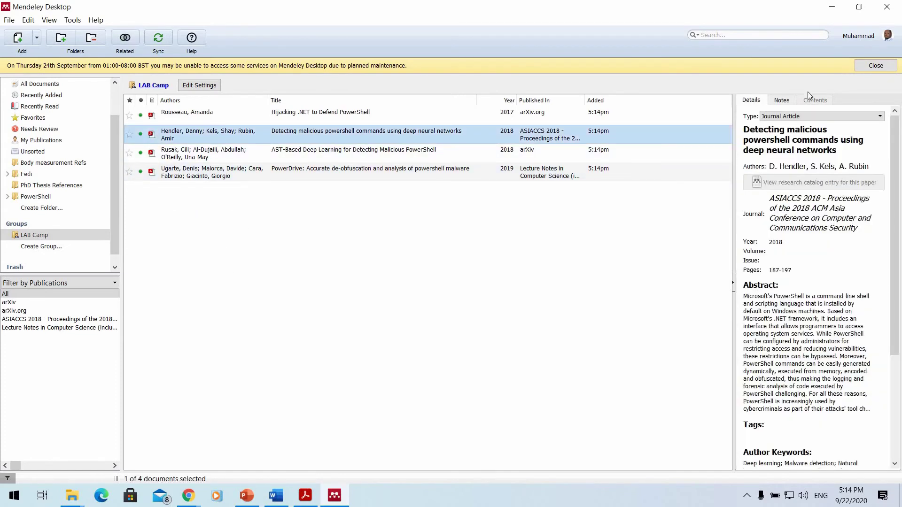
{"action": "left_click", "coordinate": [788, 102]}
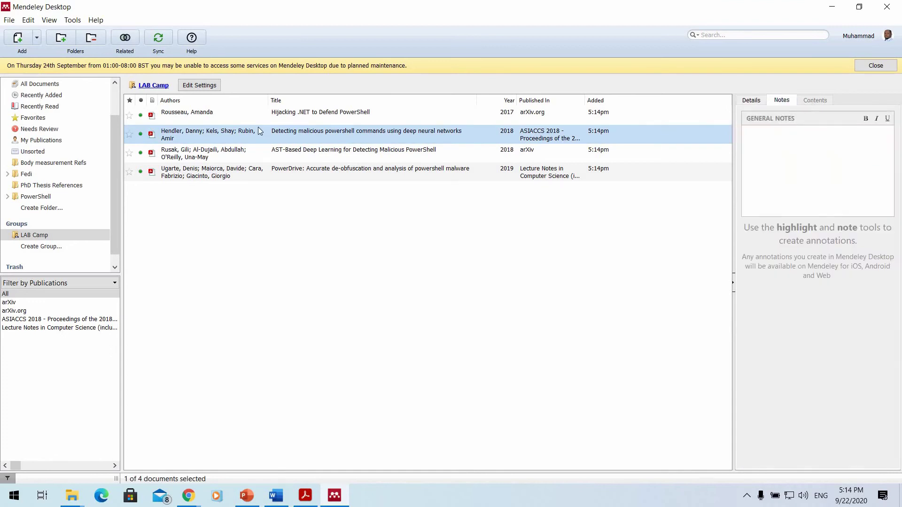
{"action": "left_click", "coordinate": [752, 100]}
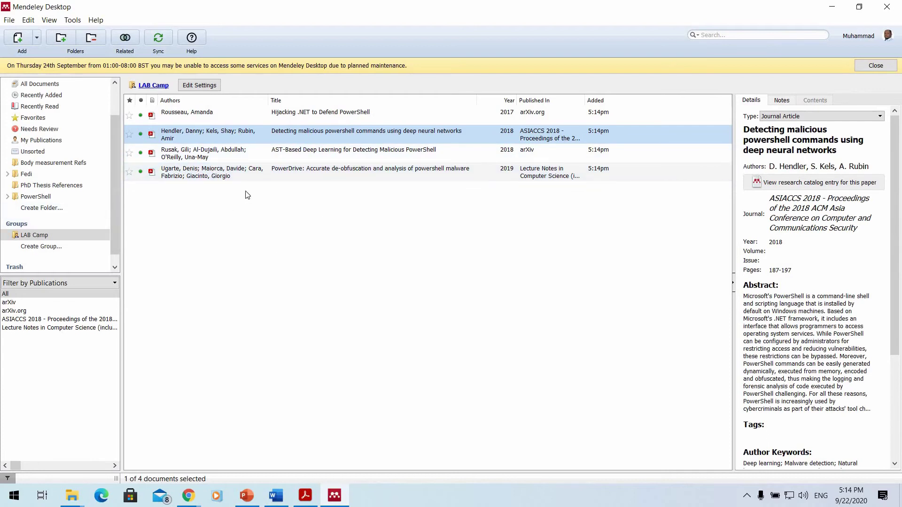
{"action": "left_click", "coordinate": [208, 84]}
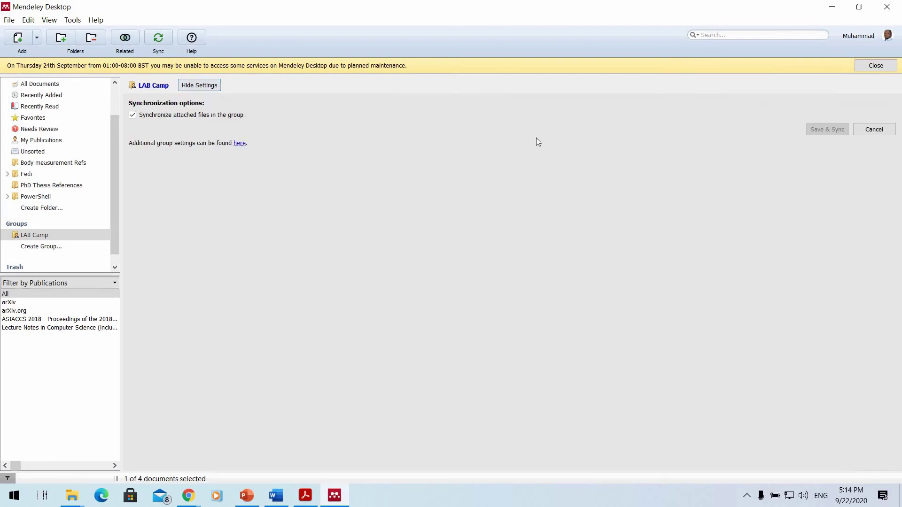
{"action": "left_click", "coordinate": [241, 144]}
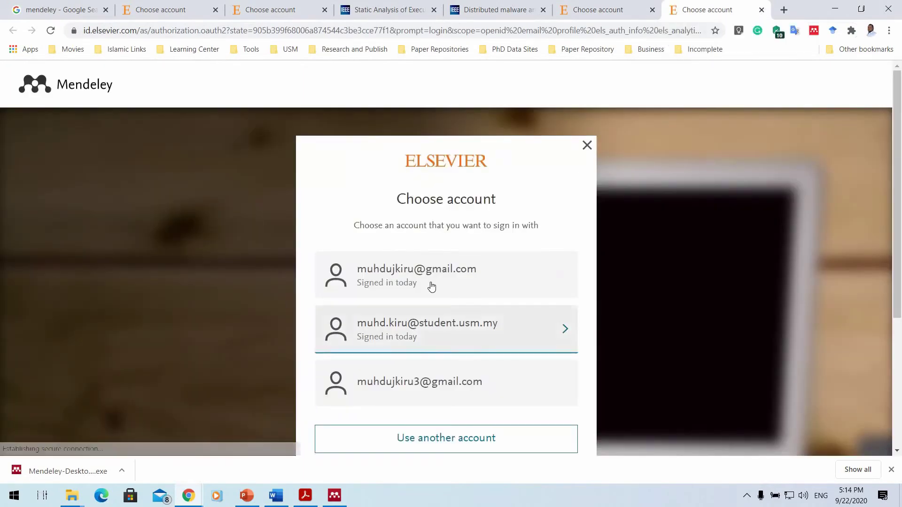
Attempt the Elsevier sign-in with the listed account, retrying after the server error.
{"action": "left_click", "coordinate": [430, 286]}
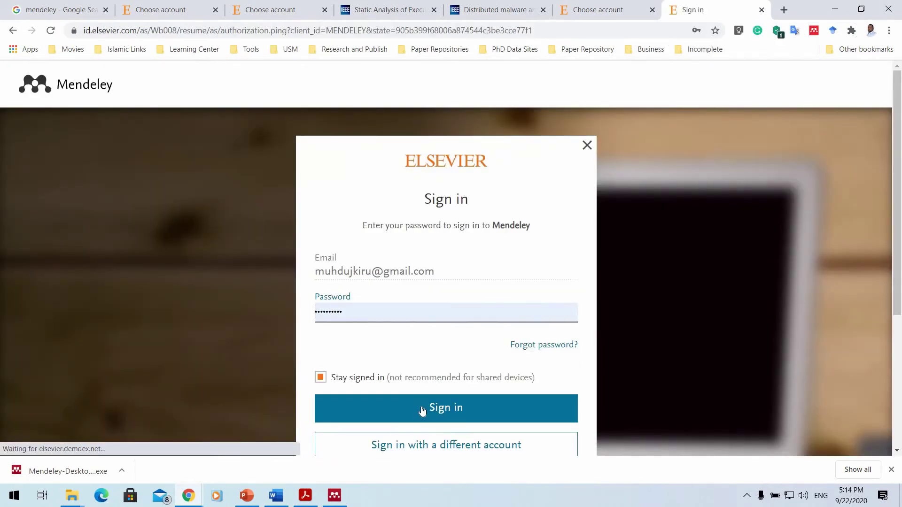
{"action": "left_click", "coordinate": [422, 411]}
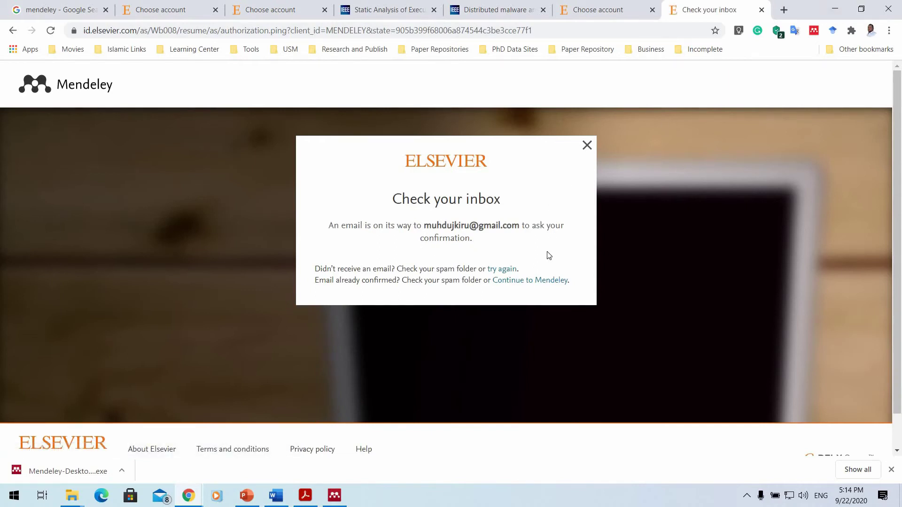
{"action": "left_click", "coordinate": [587, 147]}
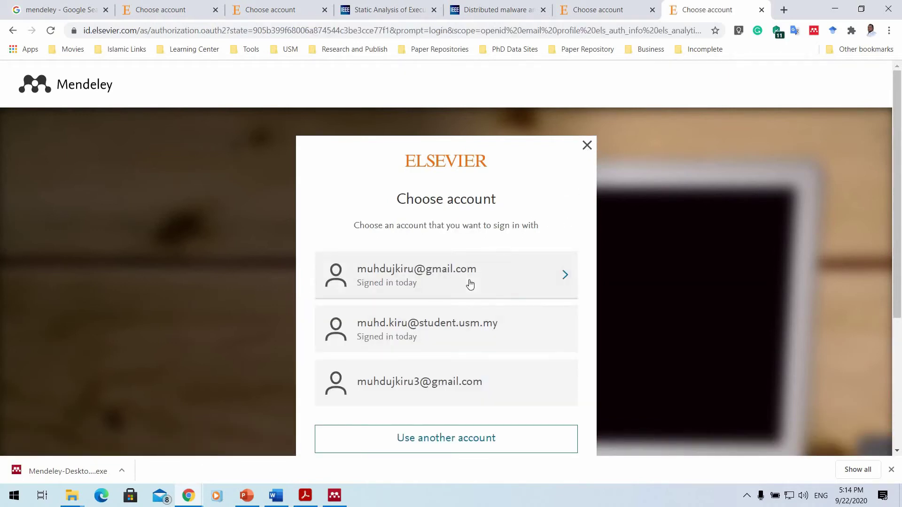
{"action": "left_click", "coordinate": [469, 281]}
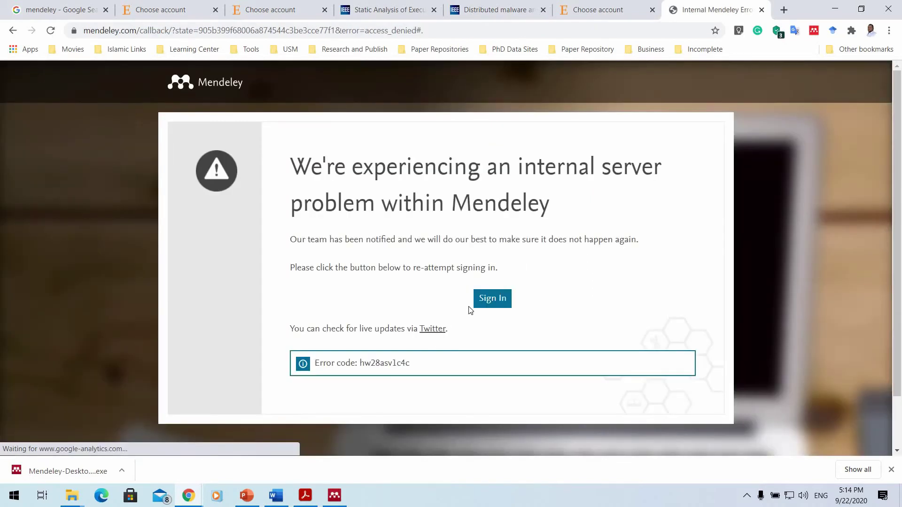
{"action": "left_click", "coordinate": [489, 301]}
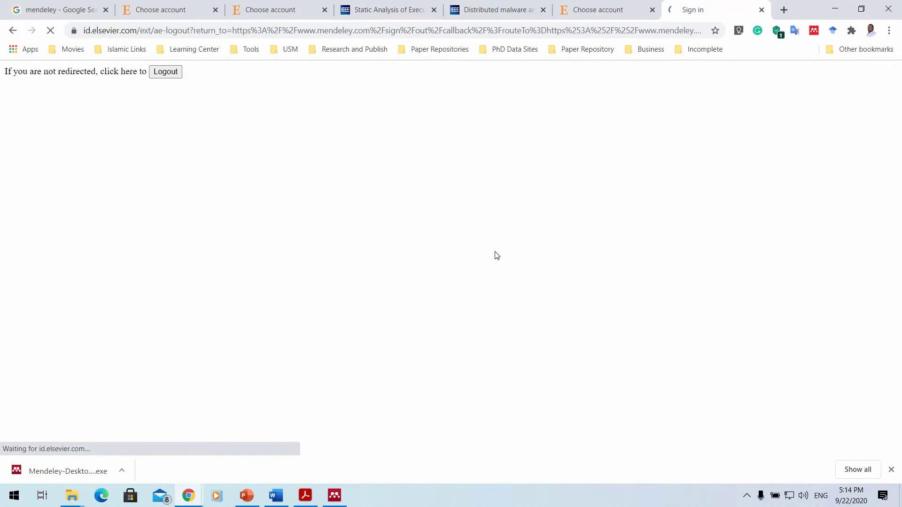
Log out and sign in again, resend the confirmation email, and open Mail.
{"action": "left_click", "coordinate": [177, 73]}
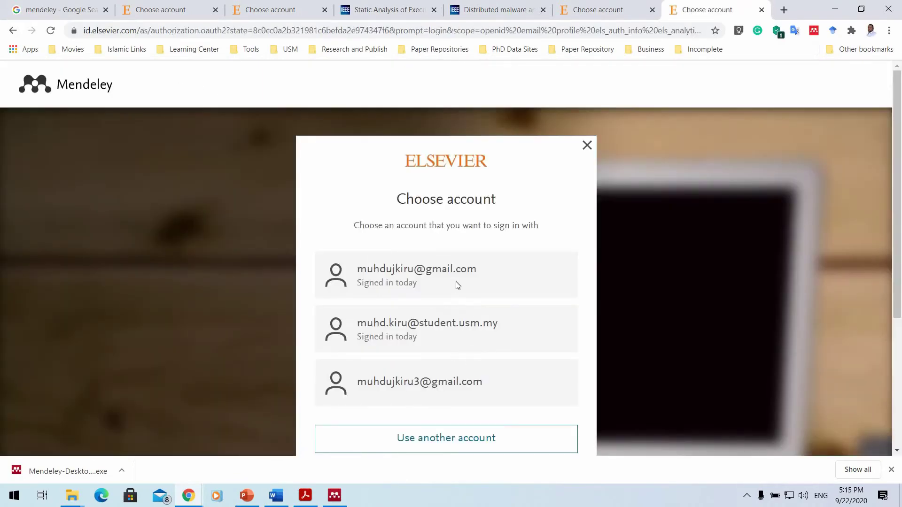
{"action": "left_click", "coordinate": [456, 284]}
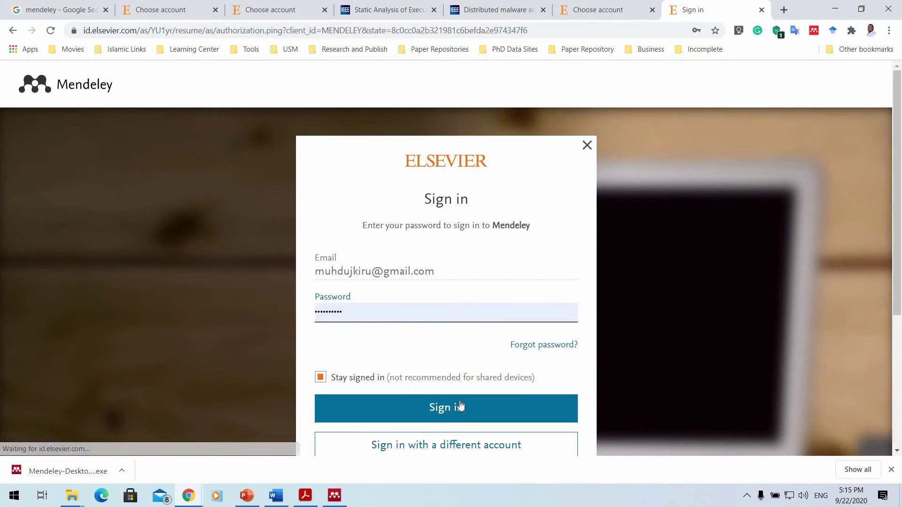
{"action": "left_click", "coordinate": [461, 398]}
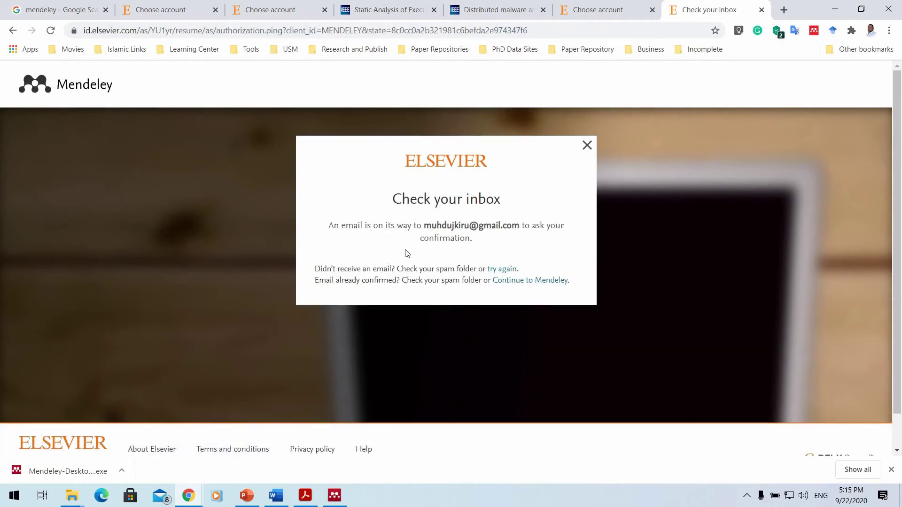
{"action": "left_click", "coordinate": [515, 269]}
{"action": "left_click", "coordinate": [160, 496]}
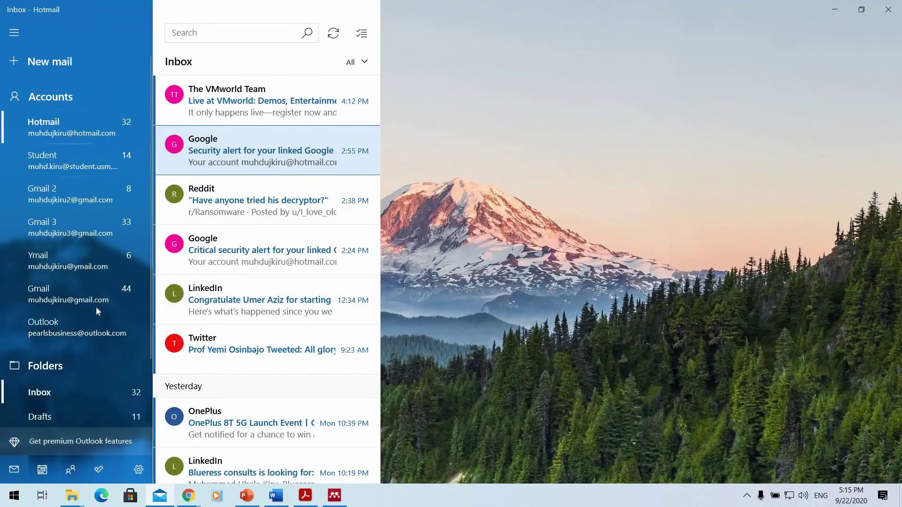
Open Elsevier's 'Confirm your email' message in the Gmail inbox and confirm the address.
{"action": "left_click", "coordinate": [100, 299]}
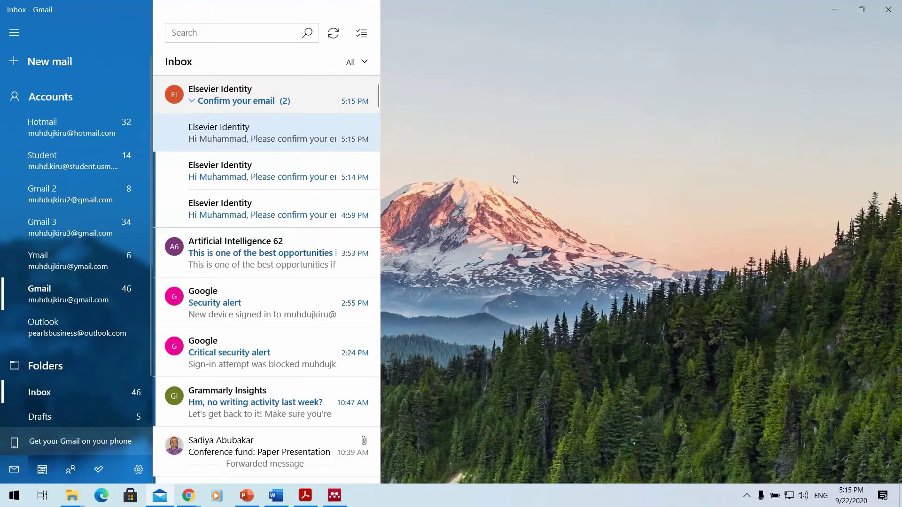
{"action": "left_click", "coordinate": [277, 139]}
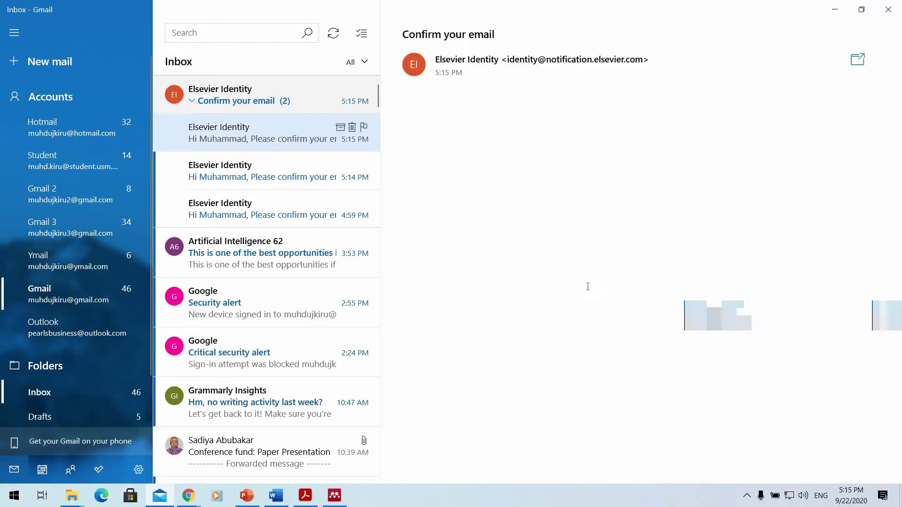
{"action": "left_click", "coordinate": [545, 280]}
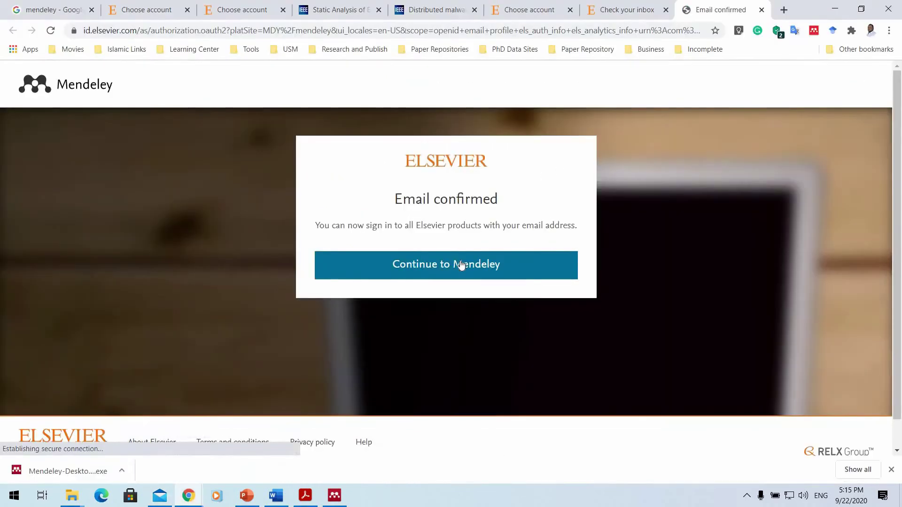
Continue to Mendeley Web, view the empty LAB Camp group feed, then return to Mendeley Desktop.
{"action": "left_click", "coordinate": [478, 259]}
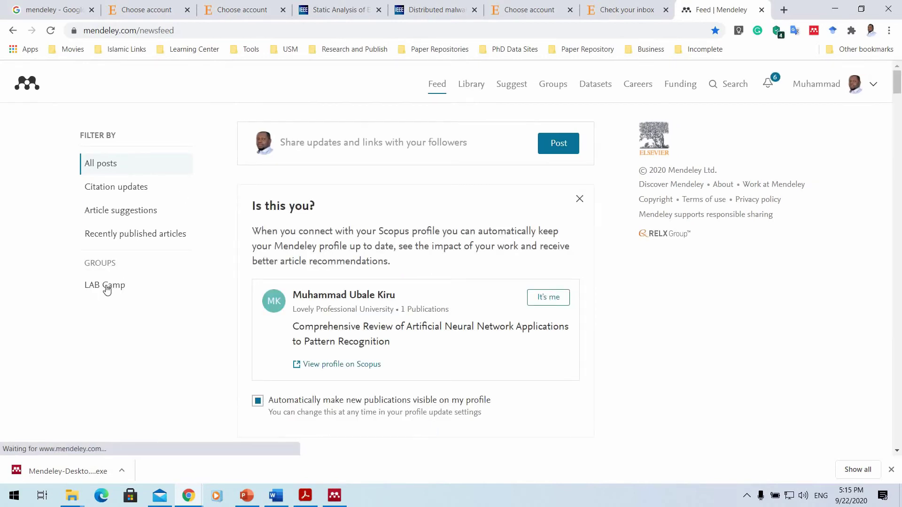
{"action": "left_click", "coordinate": [334, 497]}
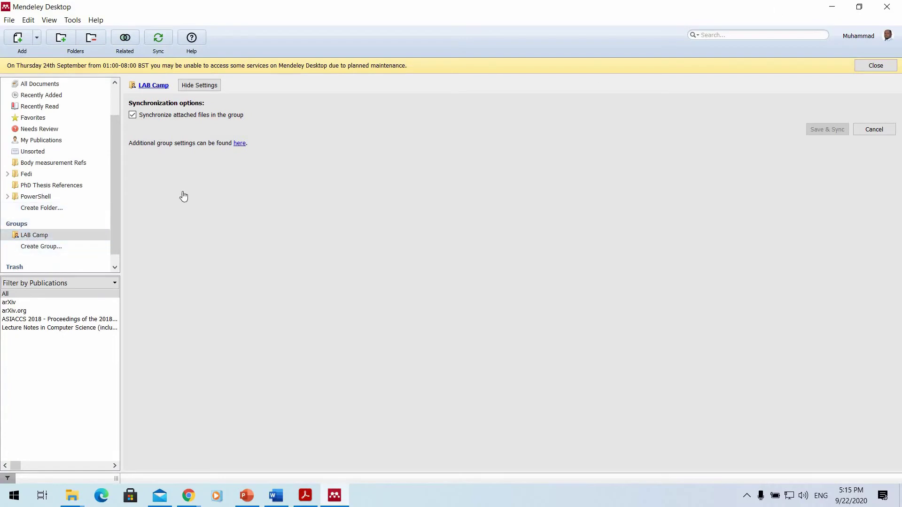
{"action": "key", "text": "alt+Tab"}
{"action": "left_click", "coordinate": [112, 293]}
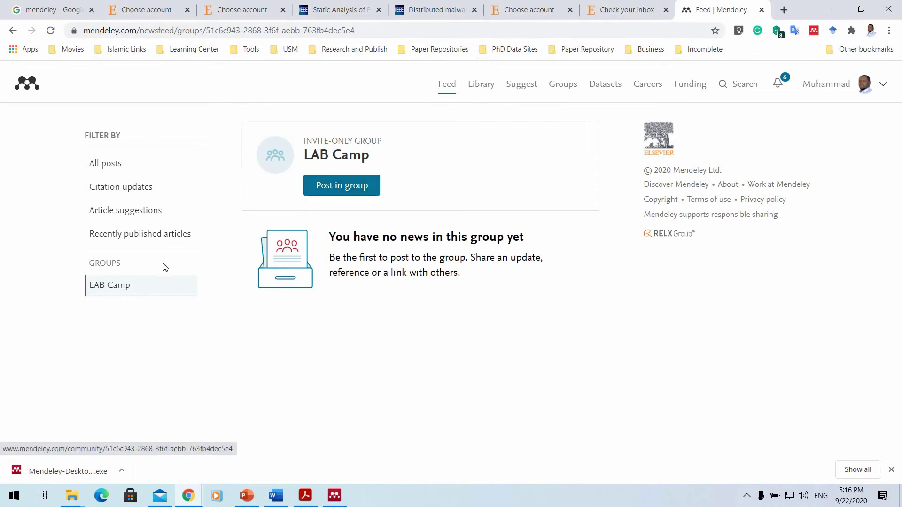
{"action": "left_click", "coordinate": [837, 8]}
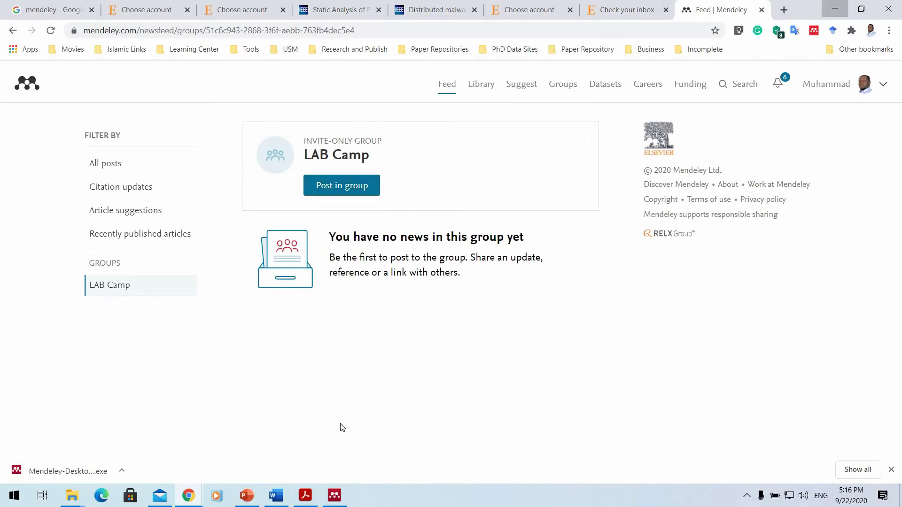
{"action": "left_click", "coordinate": [334, 495]}
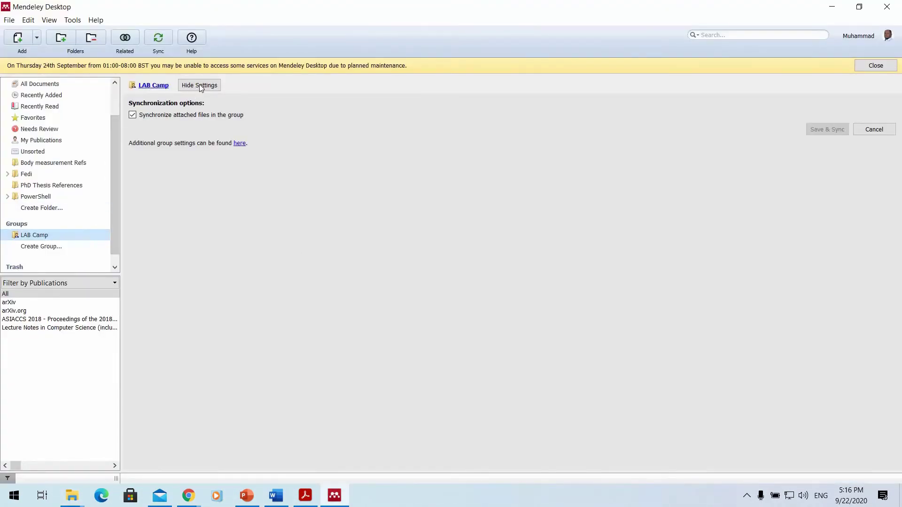
{"action": "key", "text": "F2"}
Hide LAB Camp's settings to list its four PowerShell papers, then bring back the PowerPoint slide.
{"action": "left_click", "coordinate": [204, 86]}
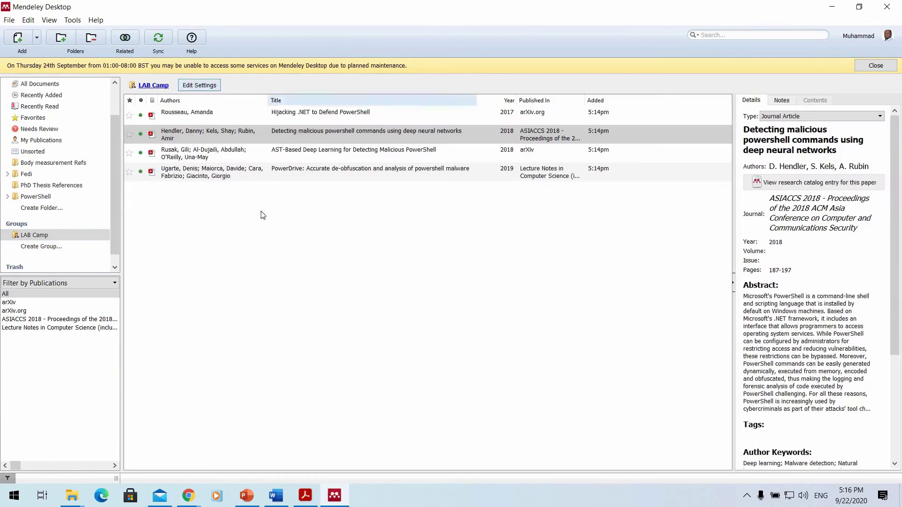
{"action": "right_click", "coordinate": [274, 217]}
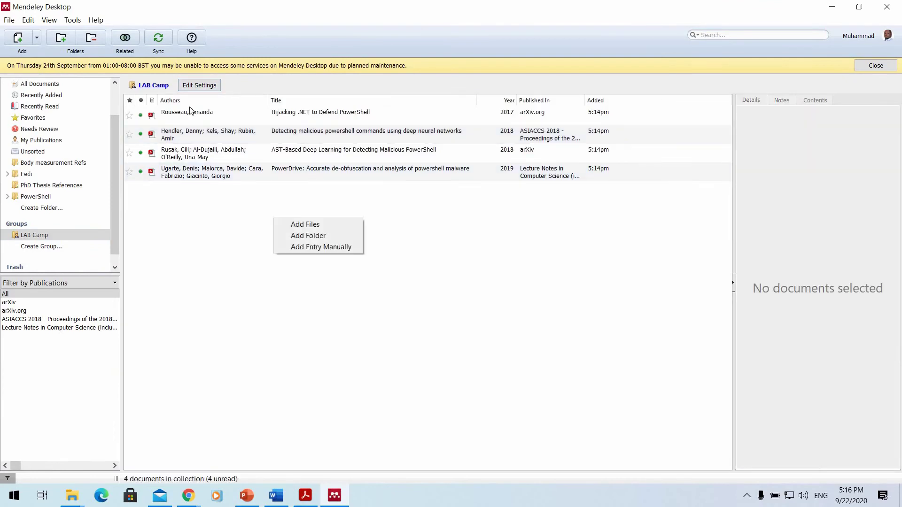
{"action": "left_click", "coordinate": [153, 86]}
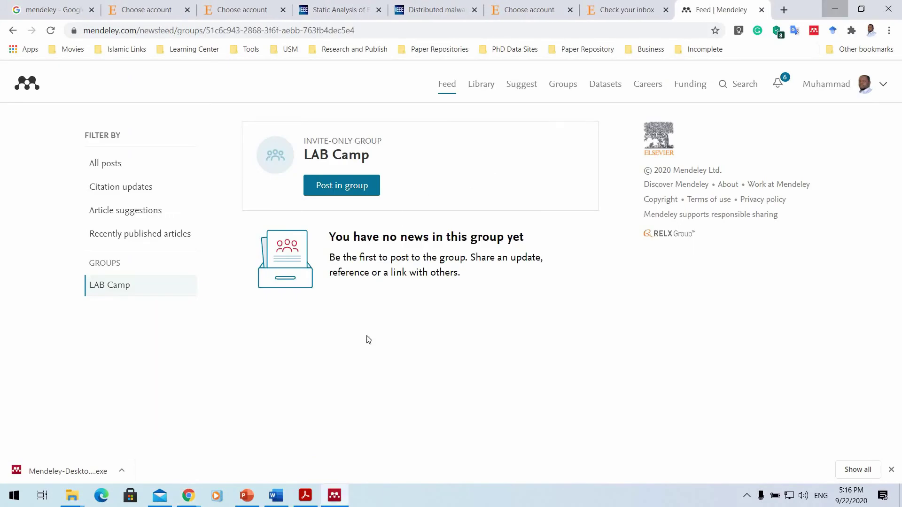
{"action": "left_click", "coordinate": [334, 496]}
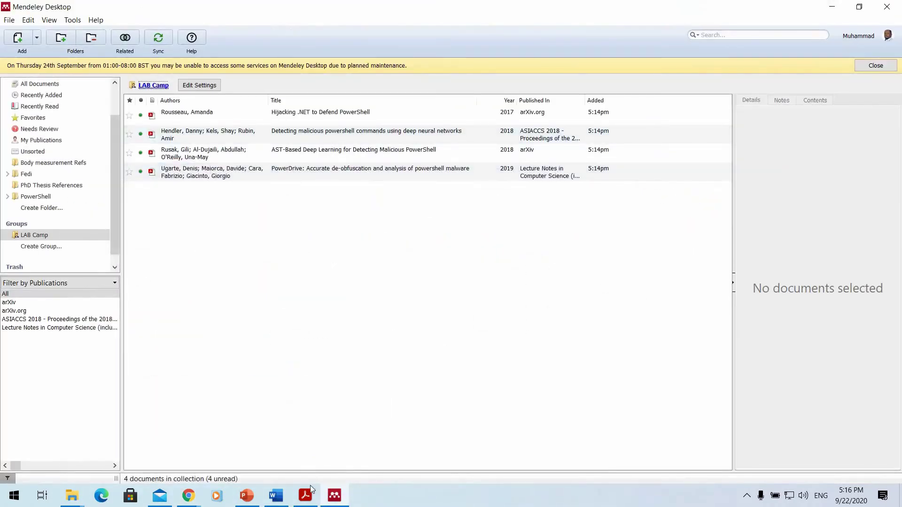
{"action": "left_click", "coordinate": [305, 495]}
{"action": "mouse_move", "coordinate": [188, 455]}
{"action": "left_mouse_down"}
{"action": "mouse_move", "coordinate": [495, 294]}
{"action": "mouse_move", "coordinate": [517, 265]}
{"action": "left_mouse_up"}
{"action": "key", "text": "alt+Tab"}
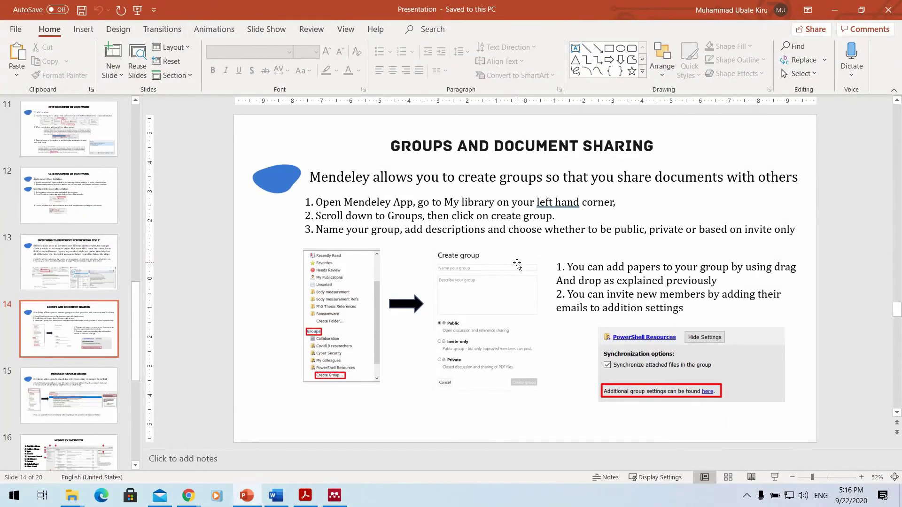
{"action": "scroll", "coordinate": [516, 265], "scroll_direction": "down", "scroll_amount": 1}
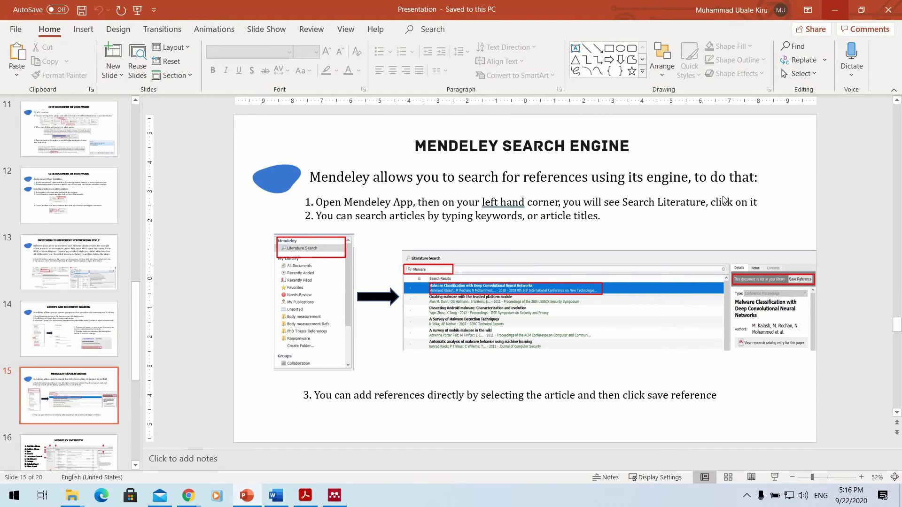
{"action": "key", "text": "alt+Tab"}
Switch to All Documents, then open Literature Search and place the cursor in its catalog search box.
{"action": "left_click", "coordinate": [78, 89]}
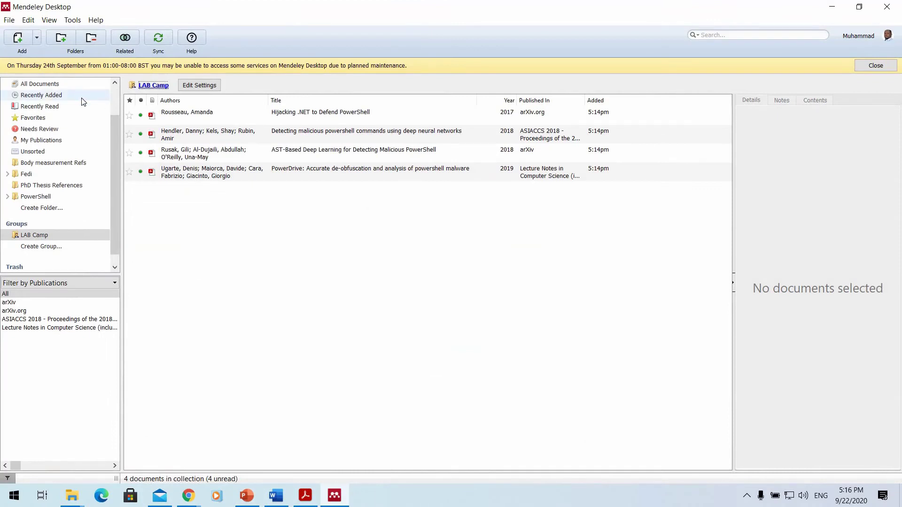
{"action": "scroll", "coordinate": [108, 148], "scroll_direction": "up", "scroll_amount": 1}
{"action": "scroll", "coordinate": [108, 149], "scroll_direction": "up", "scroll_amount": 1}
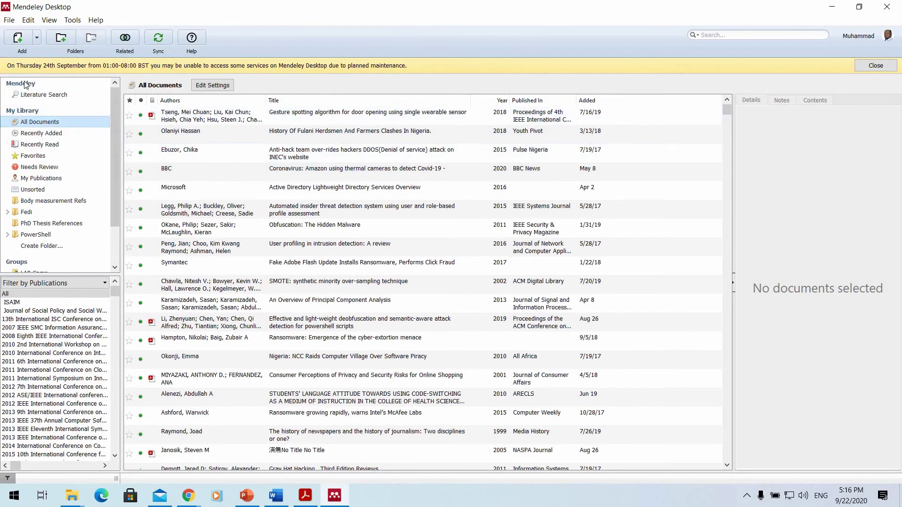
{"action": "left_click", "coordinate": [42, 98]}
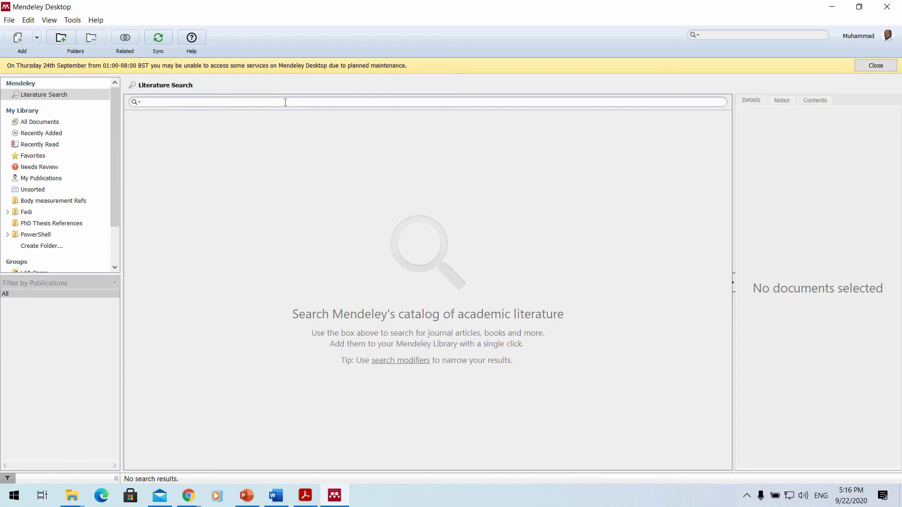
{"action": "left_click", "coordinate": [745, 498]}
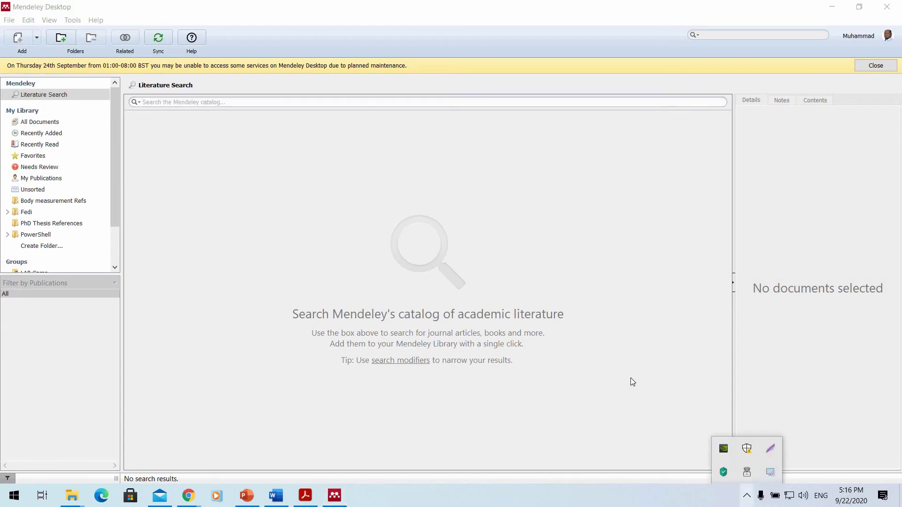
{"action": "left_click", "coordinate": [349, 132]}
{"action": "left_click", "coordinate": [333, 103]}
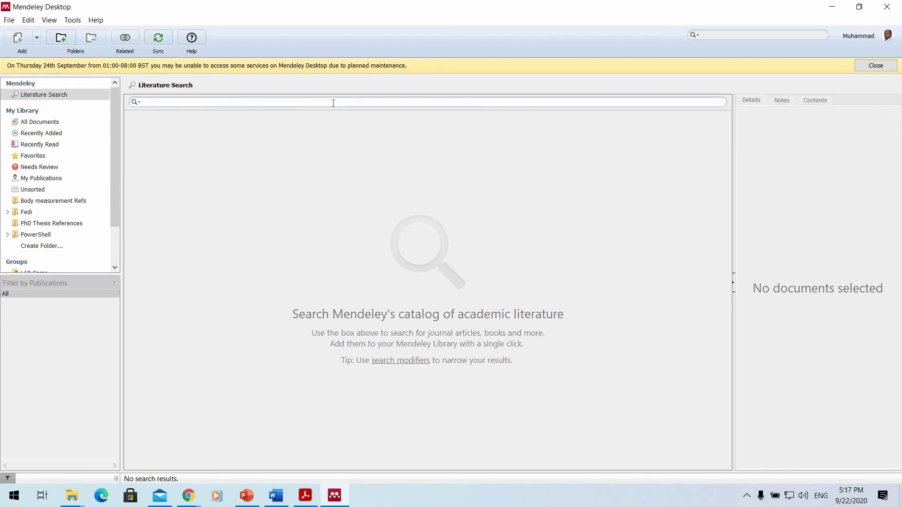
Search the Mendeley catalog for 'malware', load more results and browse the 75 of 16522 shown.
{"action": "type", "text": "malware"}
{"action": "key", "text": "Return"}
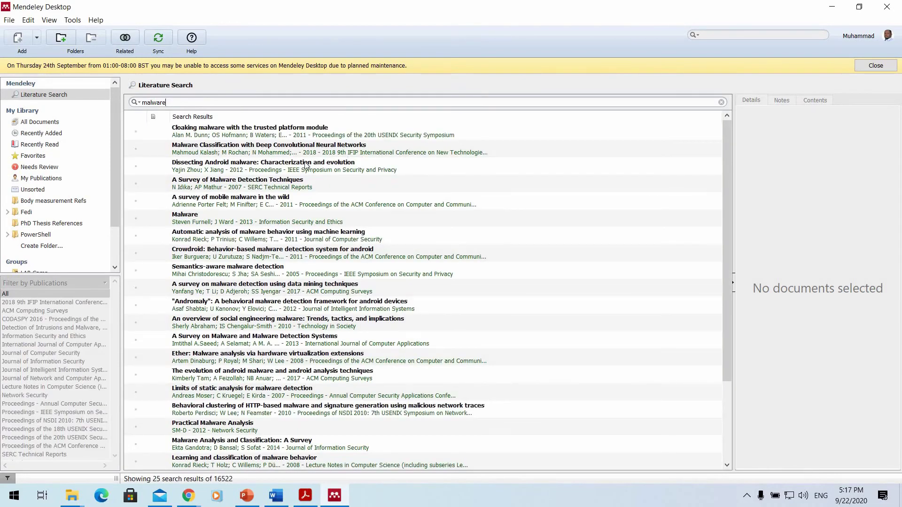
{"action": "scroll", "coordinate": [305, 166], "scroll_direction": "down", "scroll_amount": 5}
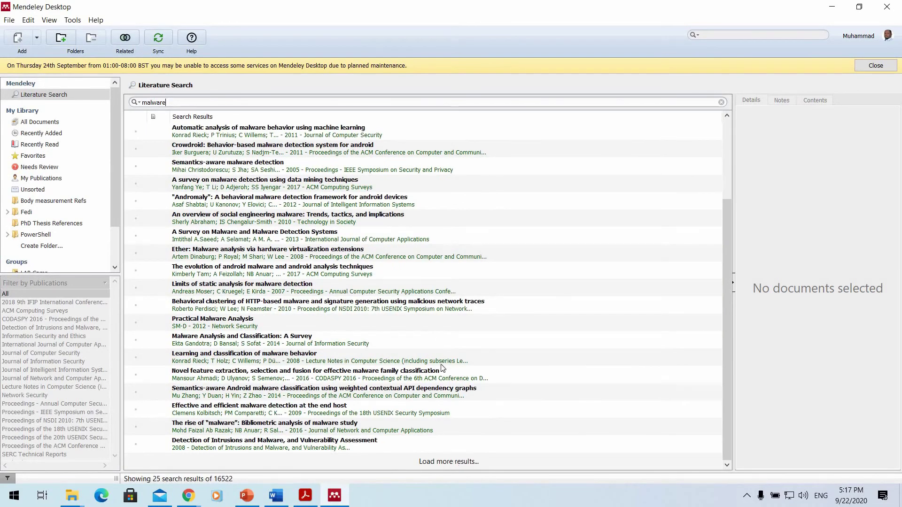
{"action": "left_click", "coordinate": [448, 461]}
{"action": "scroll", "coordinate": [436, 436], "scroll_direction": "down", "scroll_amount": 5}
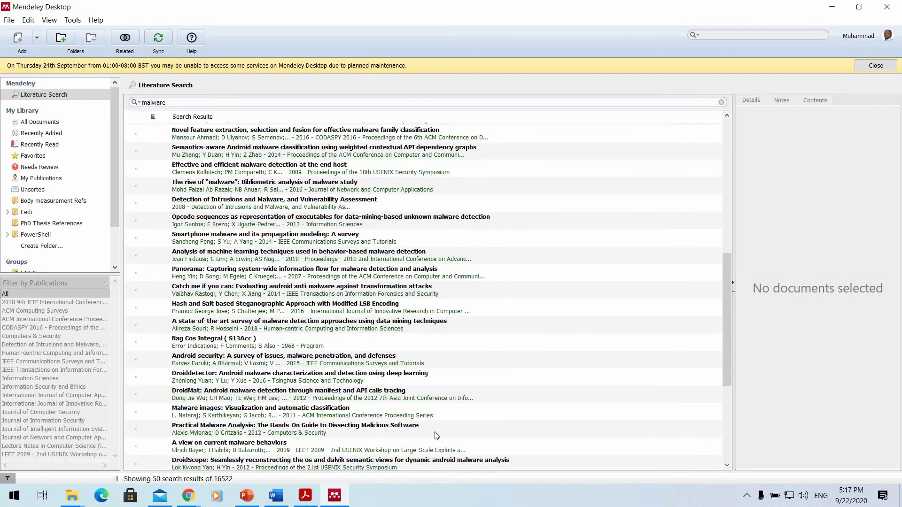
{"action": "scroll", "coordinate": [437, 436], "scroll_direction": "down", "scroll_amount": 4}
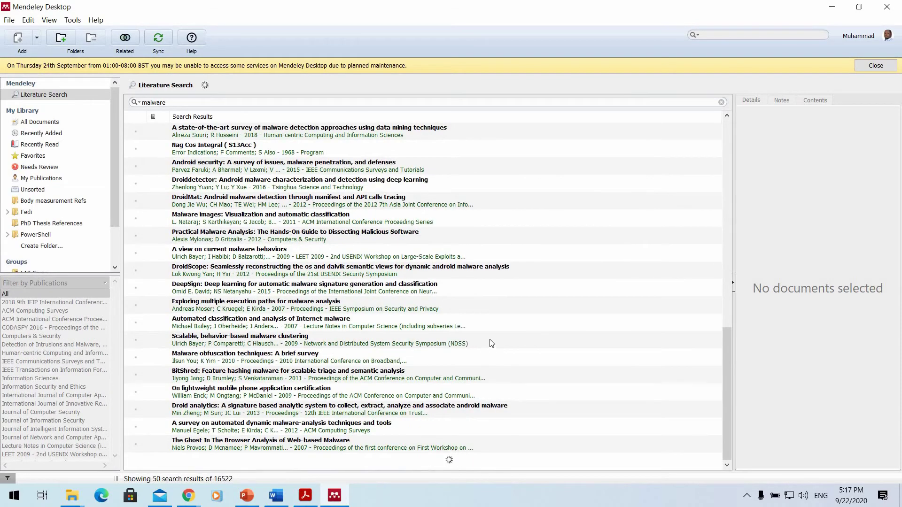
{"action": "scroll", "coordinate": [494, 331], "scroll_direction": "down", "scroll_amount": 8}
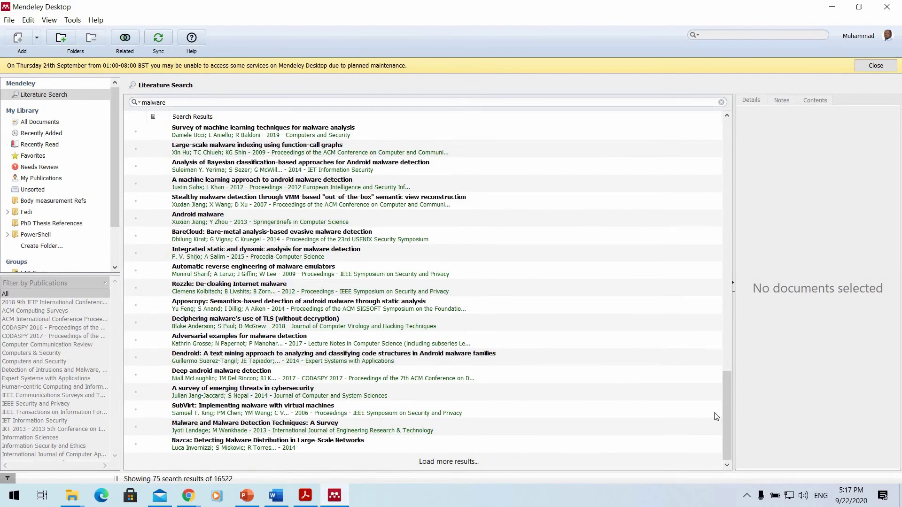
{"action": "scroll", "coordinate": [710, 150], "scroll_direction": "up", "scroll_amount": 15}
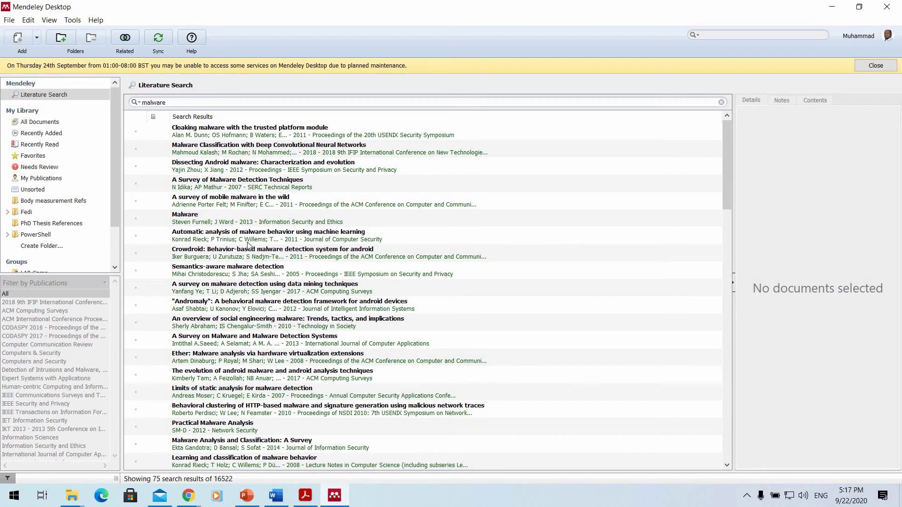
{"action": "scroll", "coordinate": [248, 245], "scroll_direction": "down", "scroll_amount": 4}
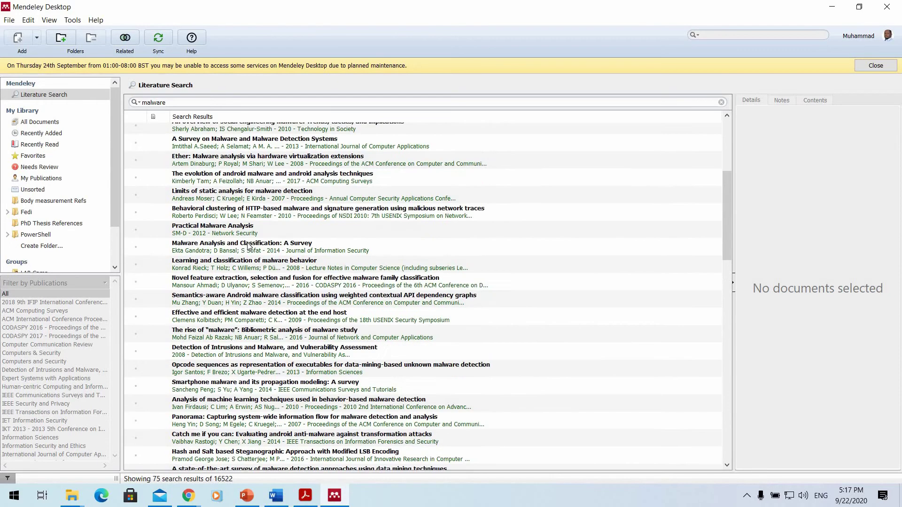
{"action": "scroll", "coordinate": [248, 245], "scroll_direction": "down", "scroll_amount": 4}
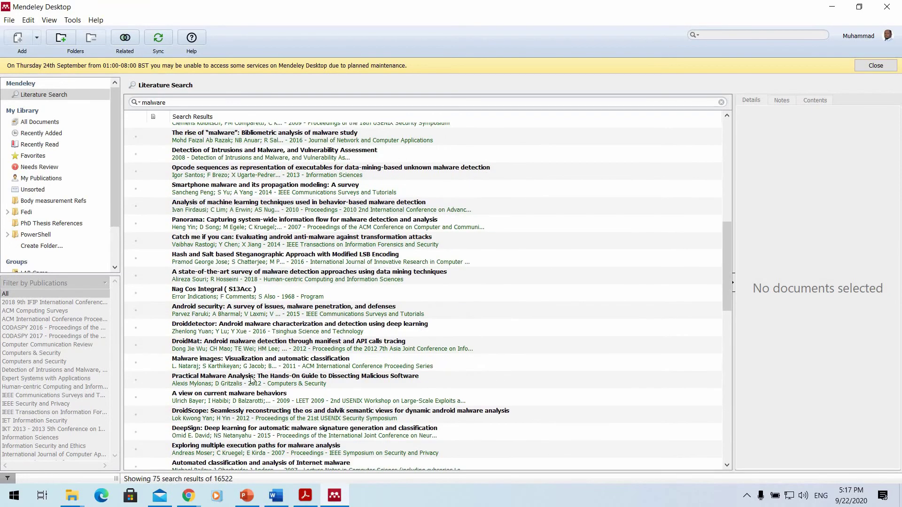
{"action": "scroll", "coordinate": [229, 365], "scroll_direction": "down", "scroll_amount": 2}
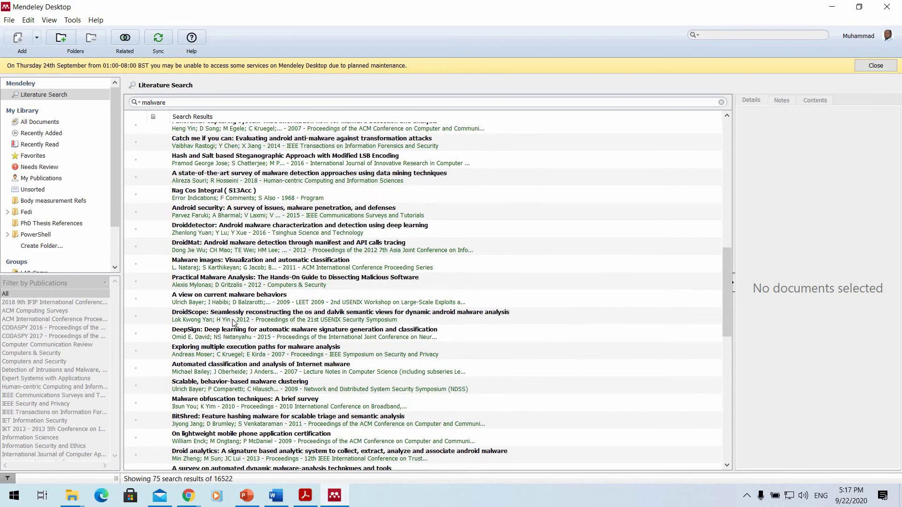
Preview the DroidScope and Malware images results, then save the 2015 Android security survey to the library.
{"action": "left_click", "coordinate": [234, 320]}
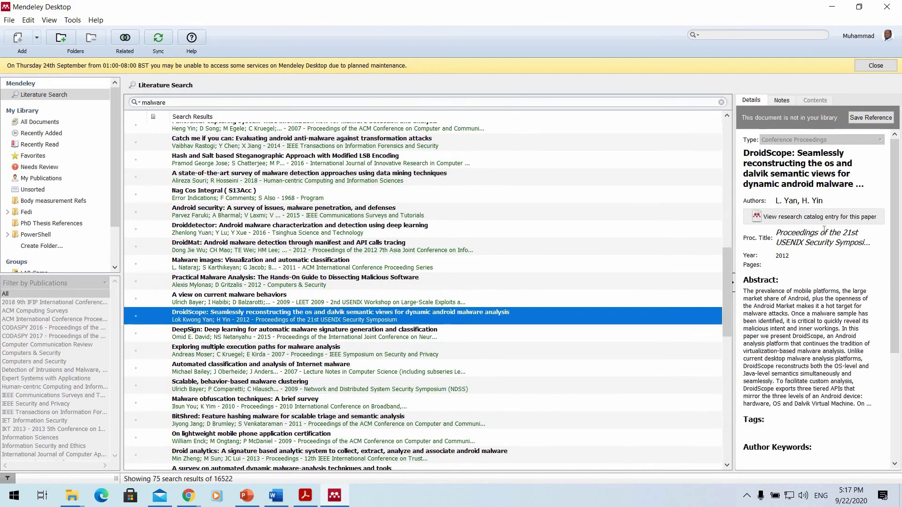
{"action": "scroll", "coordinate": [823, 239], "scroll_direction": "down", "scroll_amount": 2}
{"action": "scroll", "coordinate": [821, 249], "scroll_direction": "down", "scroll_amount": 1}
{"action": "scroll", "coordinate": [820, 263], "scroll_direction": "up", "scroll_amount": 3}
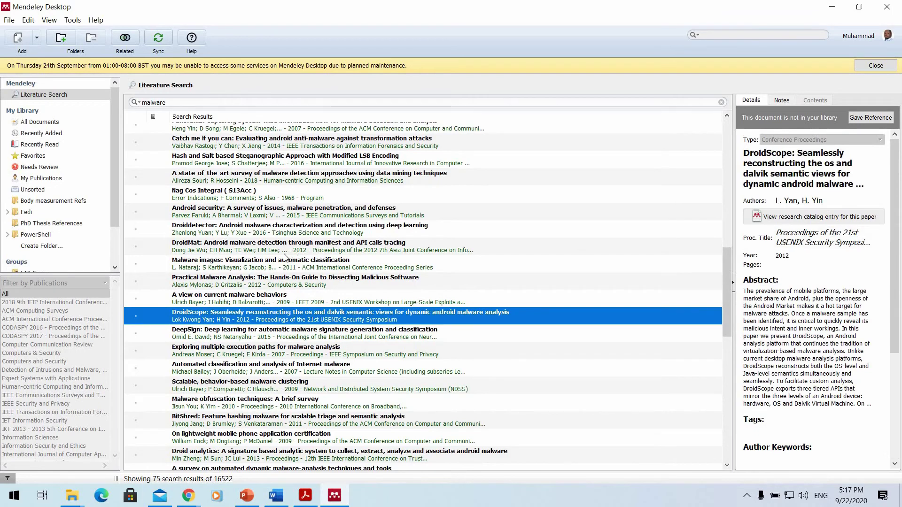
{"action": "left_click", "coordinate": [279, 262]}
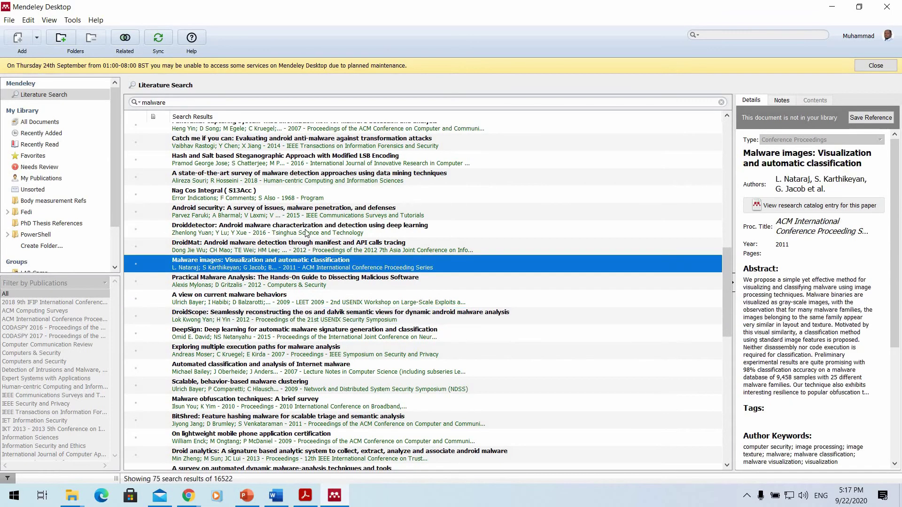
{"action": "left_click", "coordinate": [312, 213]}
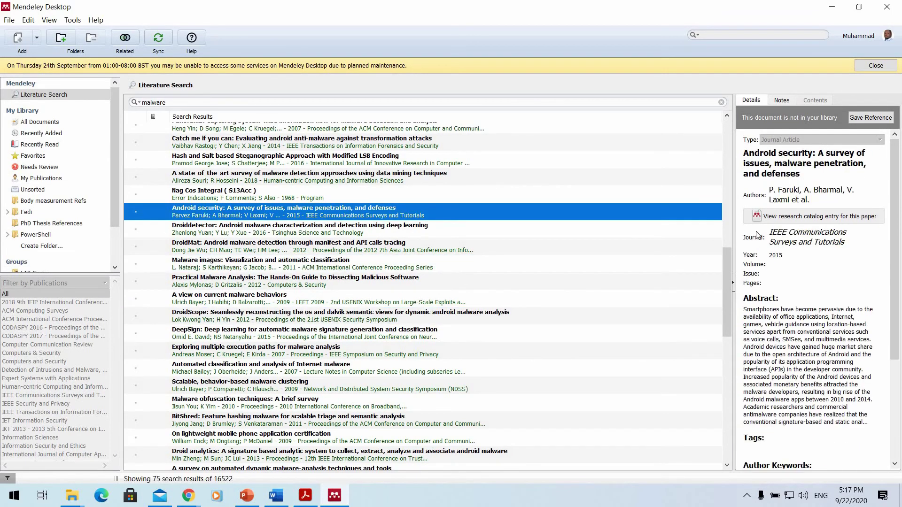
{"action": "scroll", "coordinate": [809, 220], "scroll_direction": "down", "scroll_amount": 3}
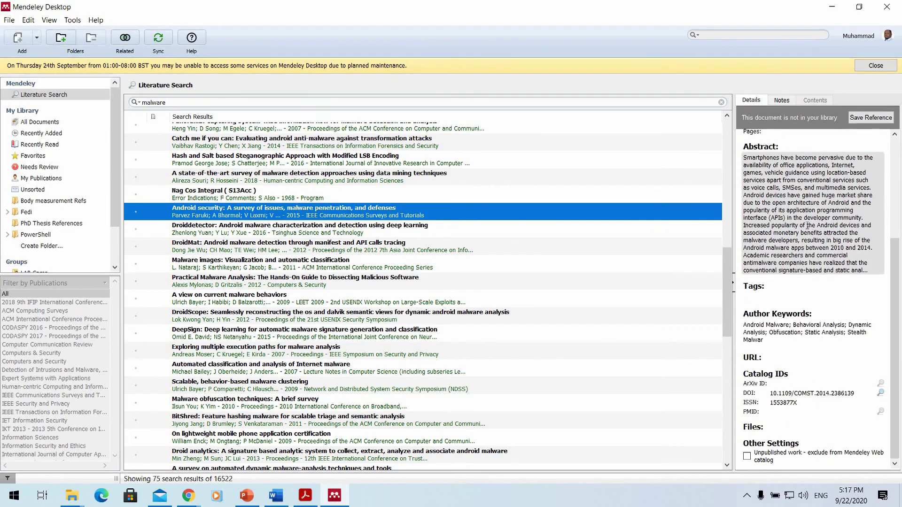
{"action": "left_click", "coordinate": [857, 120]}
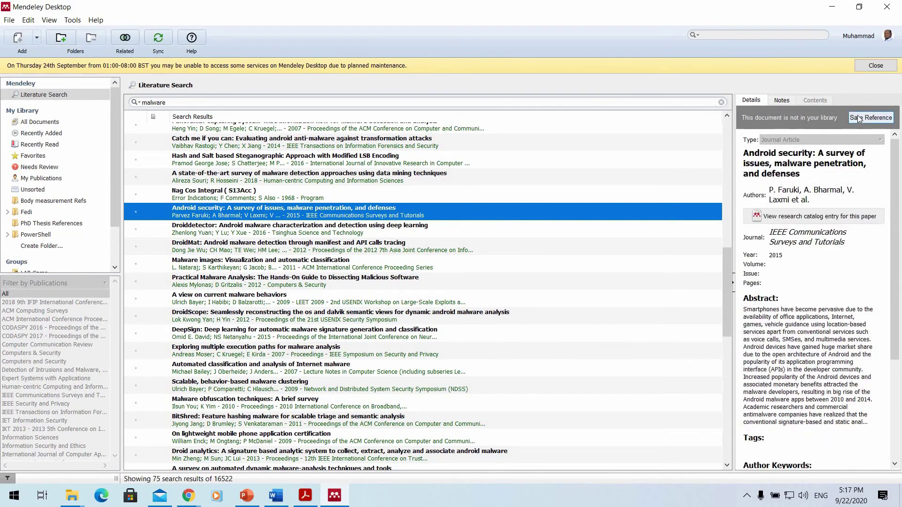
{"action": "left_click", "coordinate": [856, 118]}
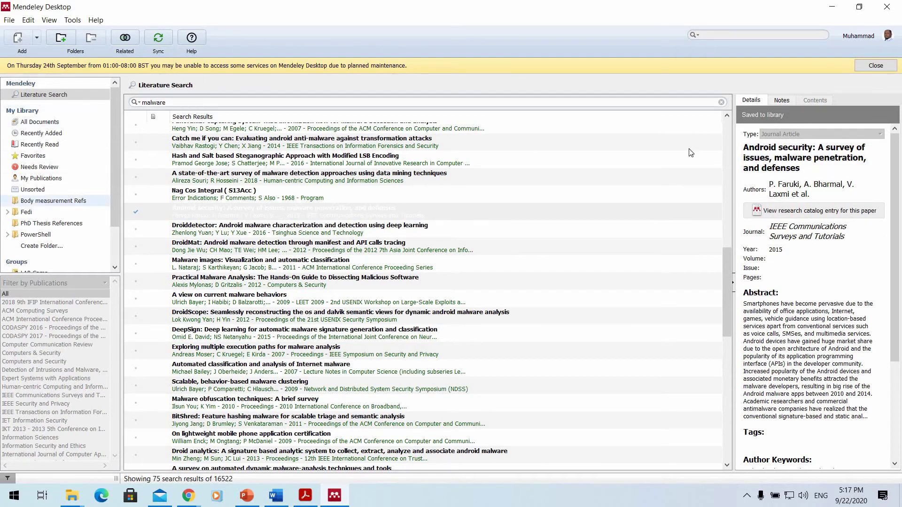
{"action": "left_click", "coordinate": [798, 190]}
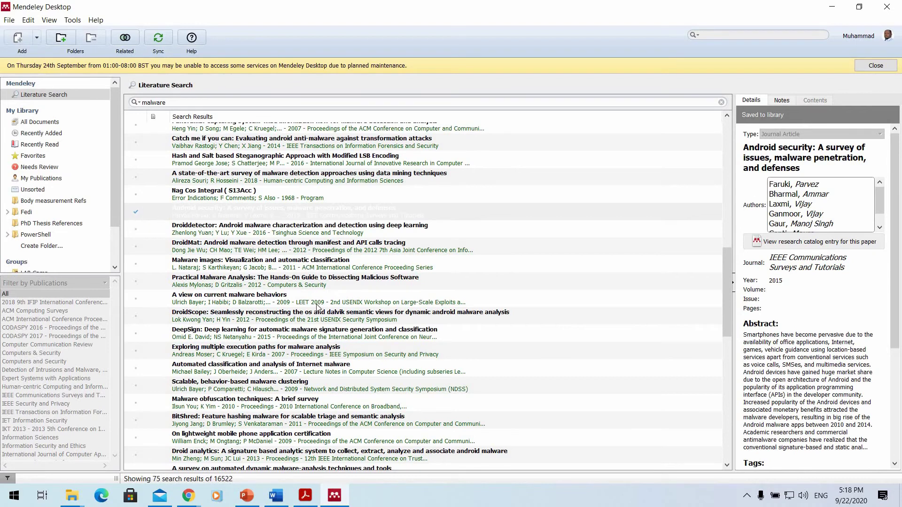
Save Practical Malware Analysis to the library, then return to the Android survey's author list.
{"action": "left_click", "coordinate": [311, 282]}
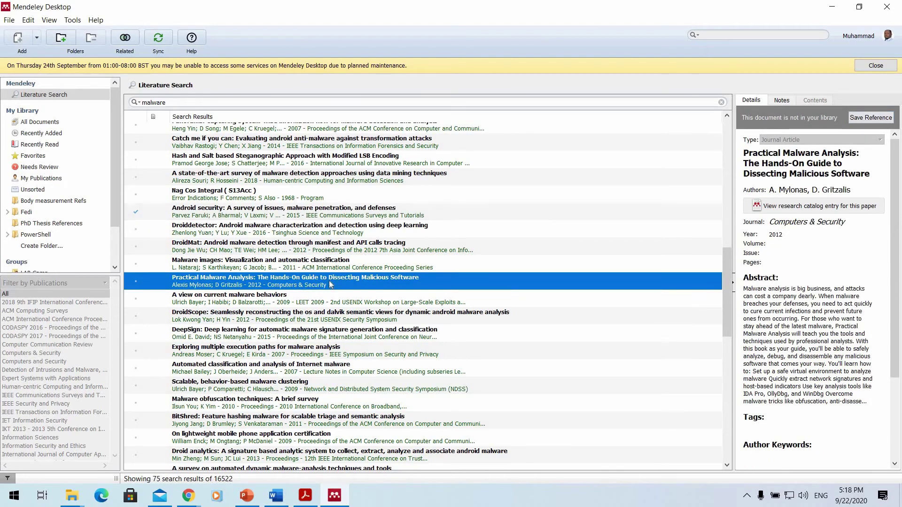
{"action": "left_click", "coordinate": [867, 116]}
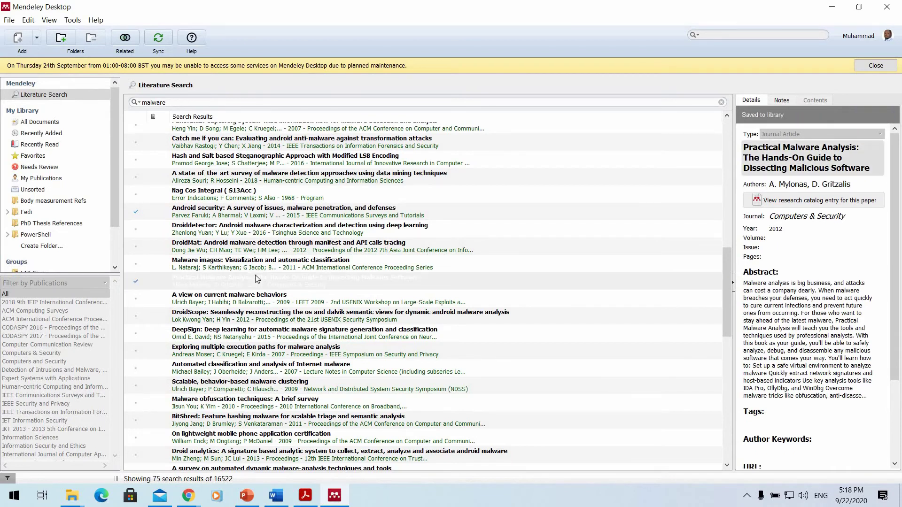
{"action": "left_click", "coordinate": [512, 211]}
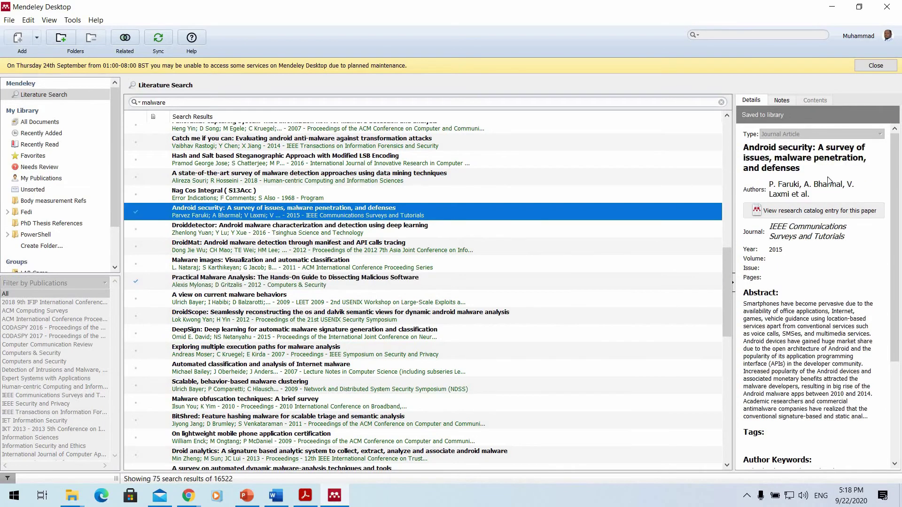
{"action": "left_click", "coordinate": [775, 180]}
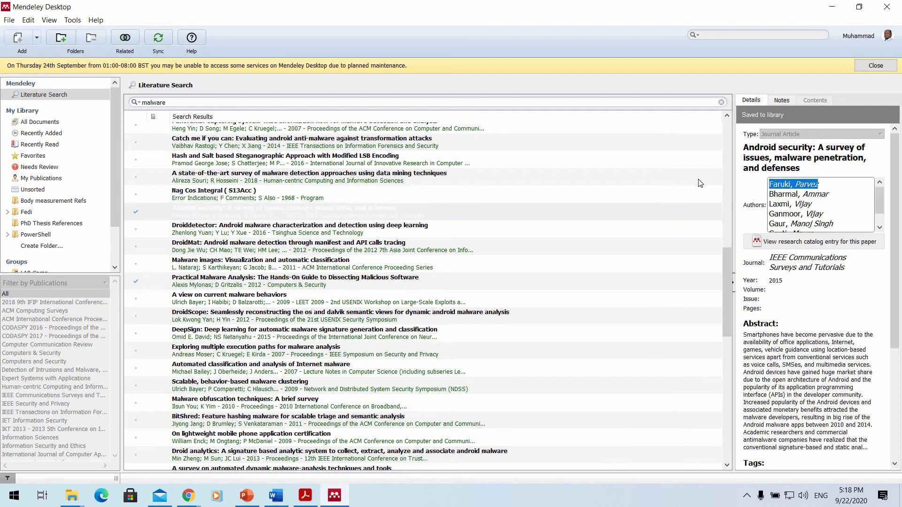
Find the Android security survey in All Documents by its first author, then switch to File Explorer.
{"action": "left_click", "coordinate": [53, 122]}
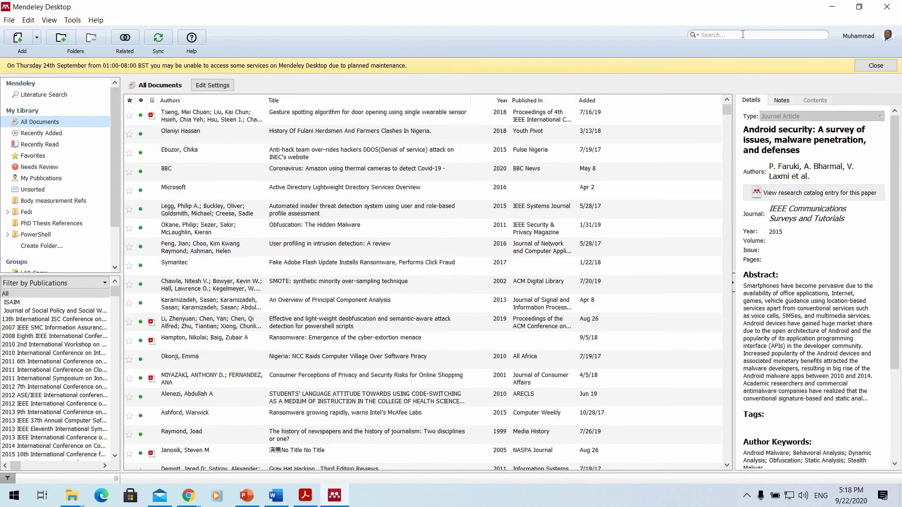
{"action": "left_click", "coordinate": [743, 35]}
{"action": "type", "text": "Faruki, Parvez"}
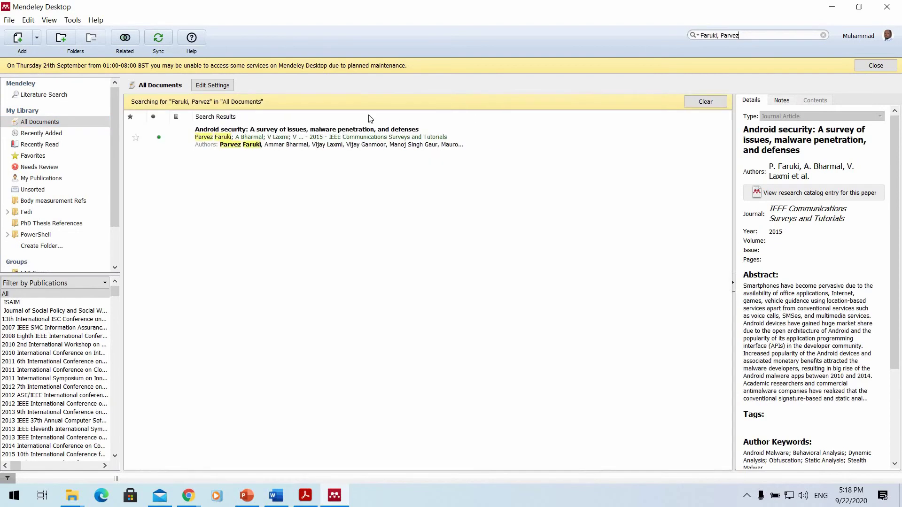
{"action": "left_click", "coordinate": [340, 129]}
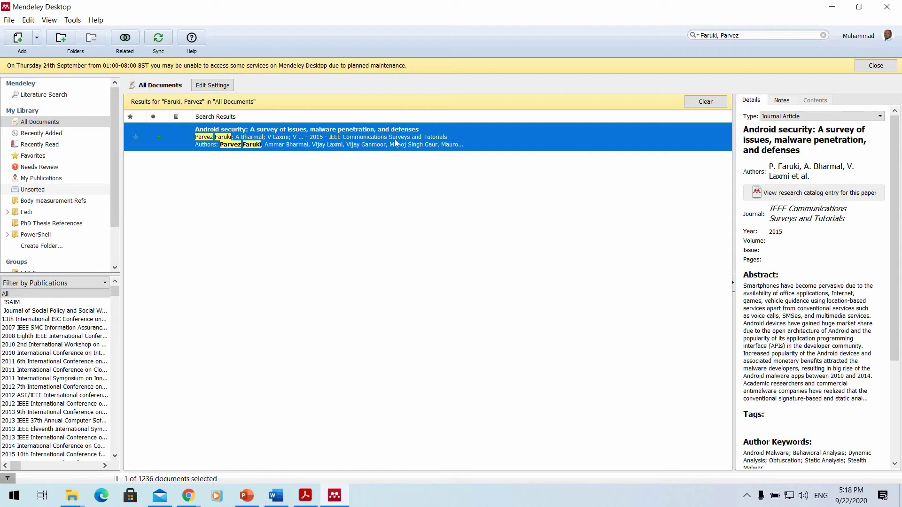
{"action": "left_click", "coordinate": [801, 149]}
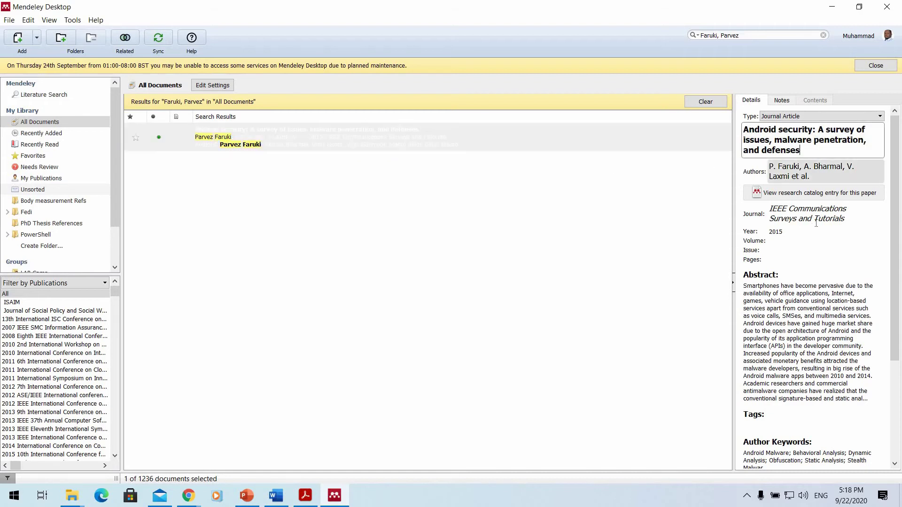
{"action": "left_click", "coordinate": [828, 216]}
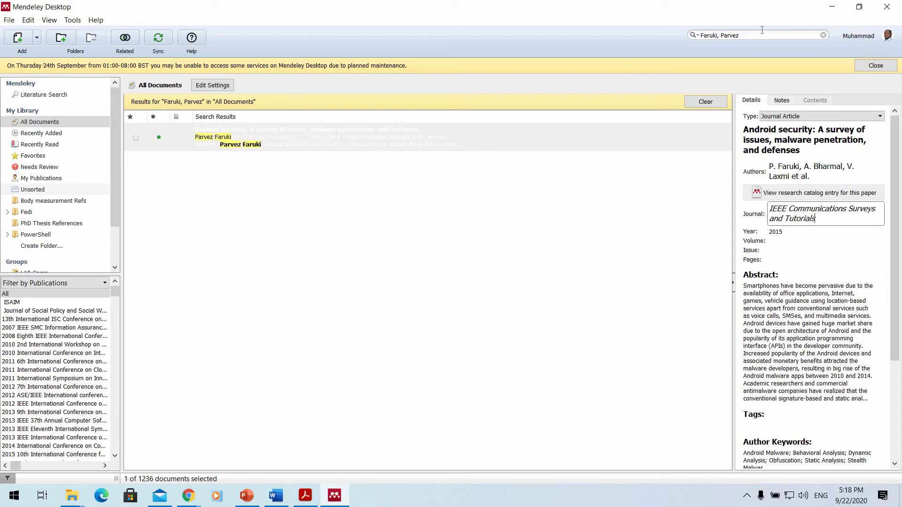
{"action": "key", "text": "alt+Tab"}
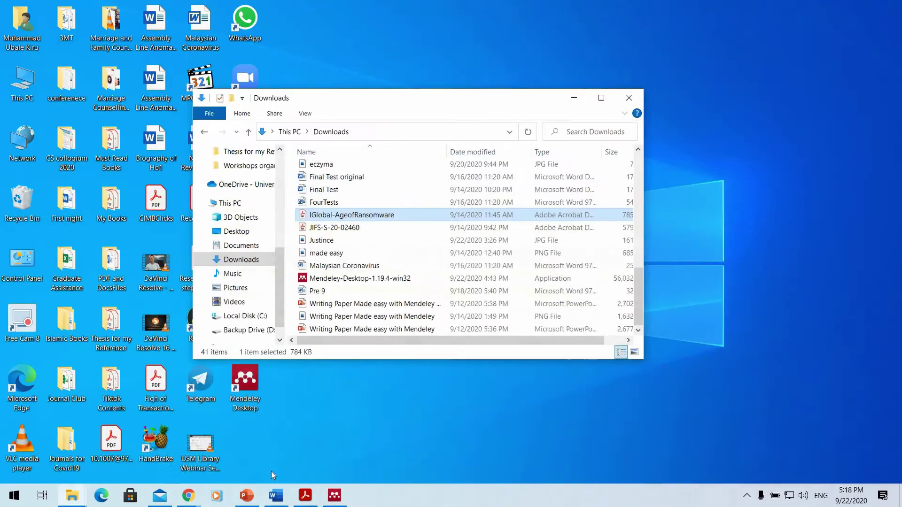
Bring the Chrome window with Mendeley Web forward and return to the home feed.
{"action": "left_click", "coordinate": [188, 495]}
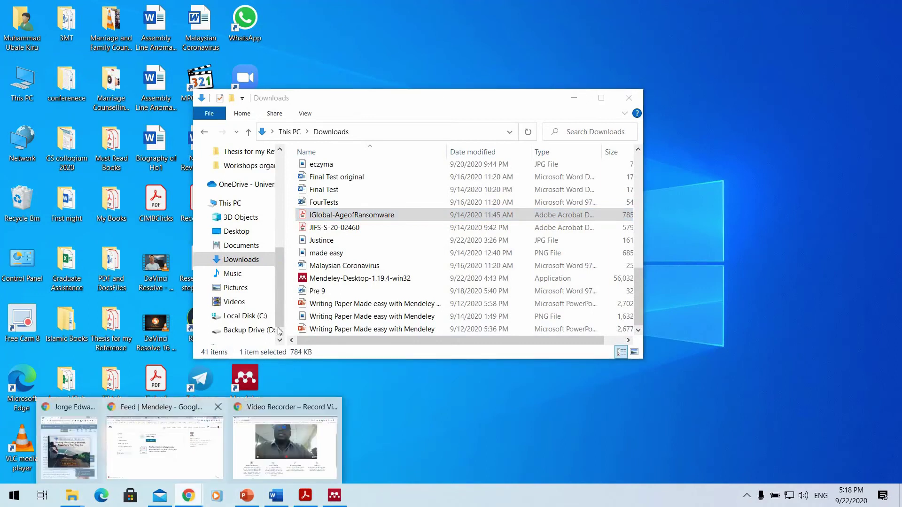
{"action": "left_click", "coordinate": [165, 442]}
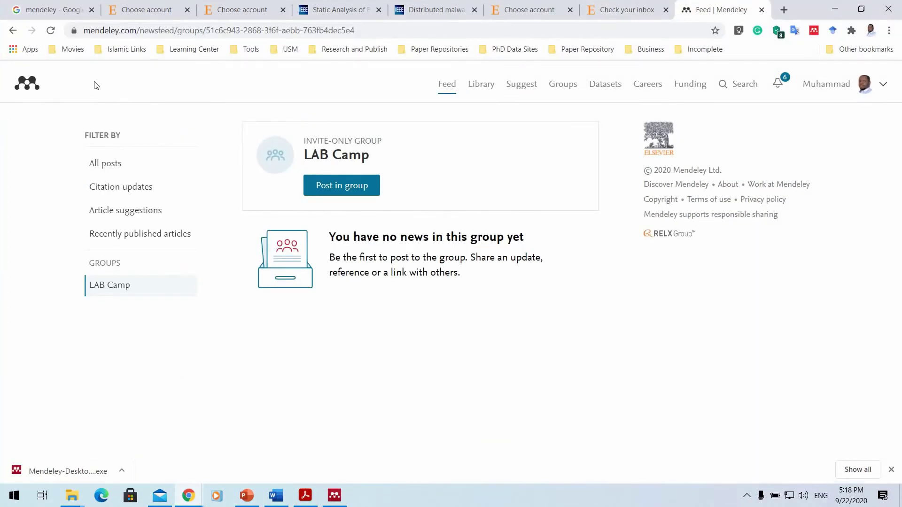
{"action": "left_click", "coordinate": [29, 84]}
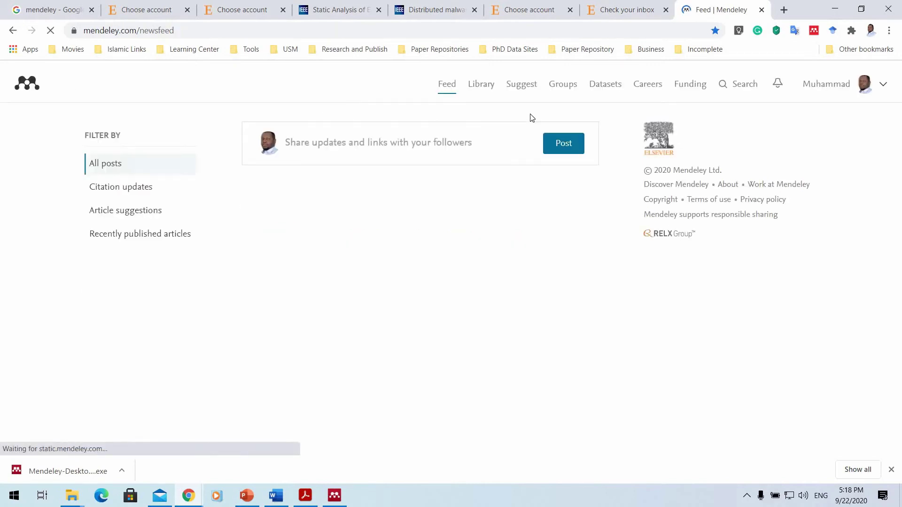
Set the Mendeley Web search to People and enter a researcher's name.
{"action": "left_click", "coordinate": [731, 89]}
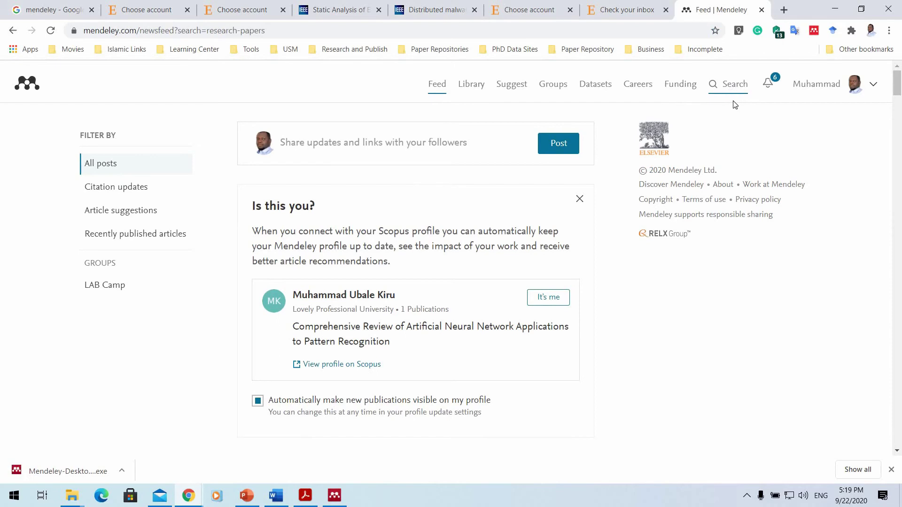
{"action": "left_click", "coordinate": [733, 86]}
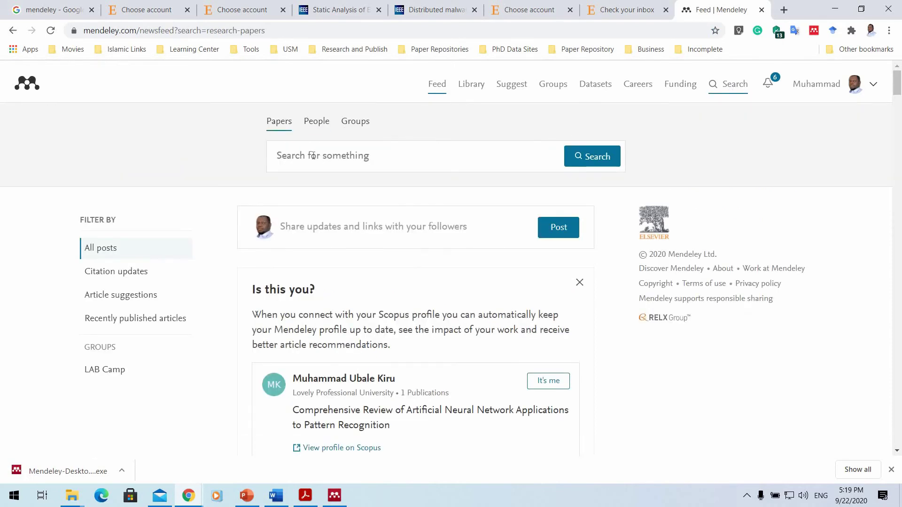
{"action": "left_click", "coordinate": [316, 122]}
{"action": "left_click", "coordinate": [366, 126]}
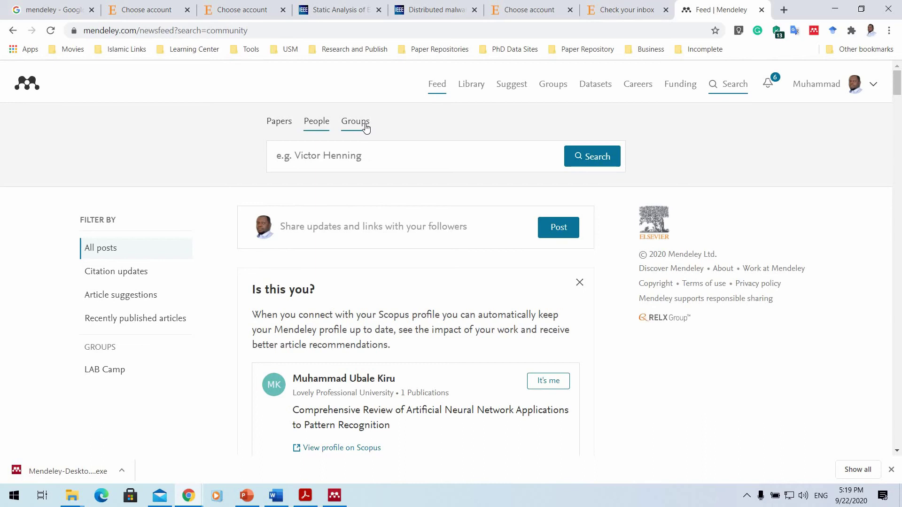
{"action": "left_click", "coordinate": [365, 127]}
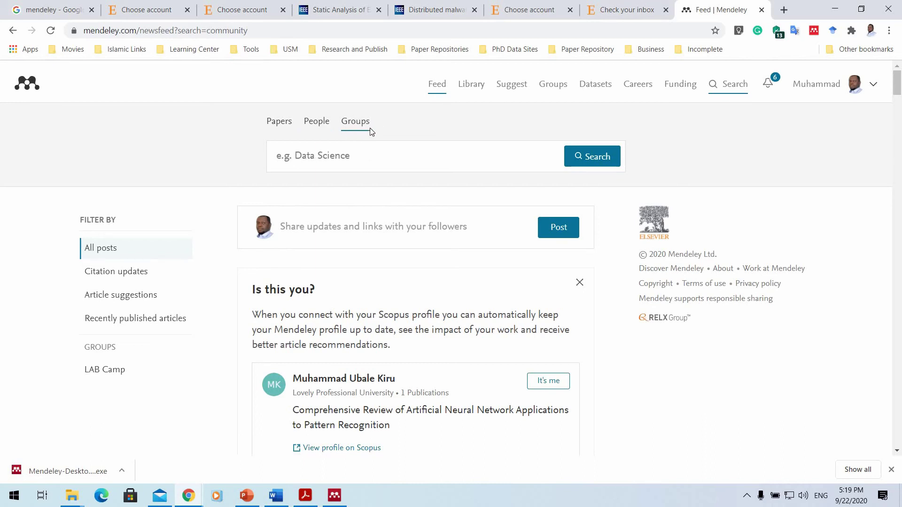
{"action": "left_click", "coordinate": [318, 123]}
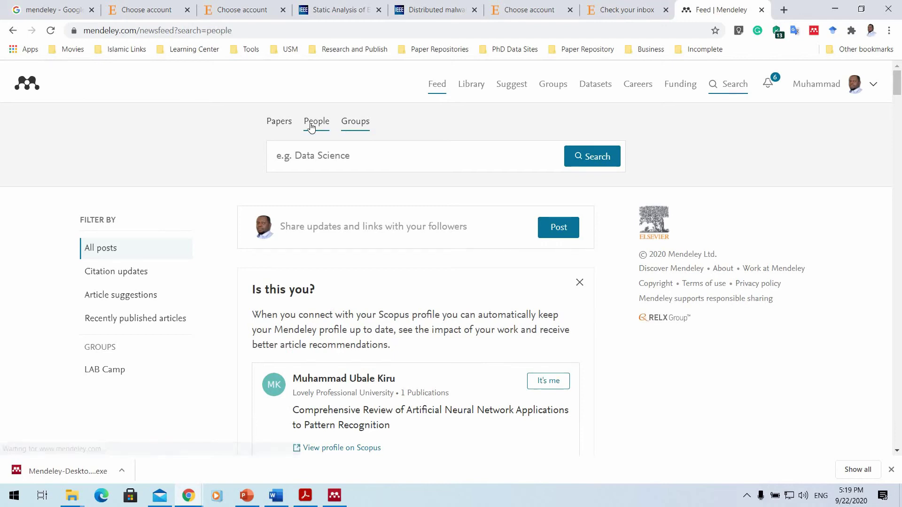
{"action": "left_click", "coordinate": [352, 150]}
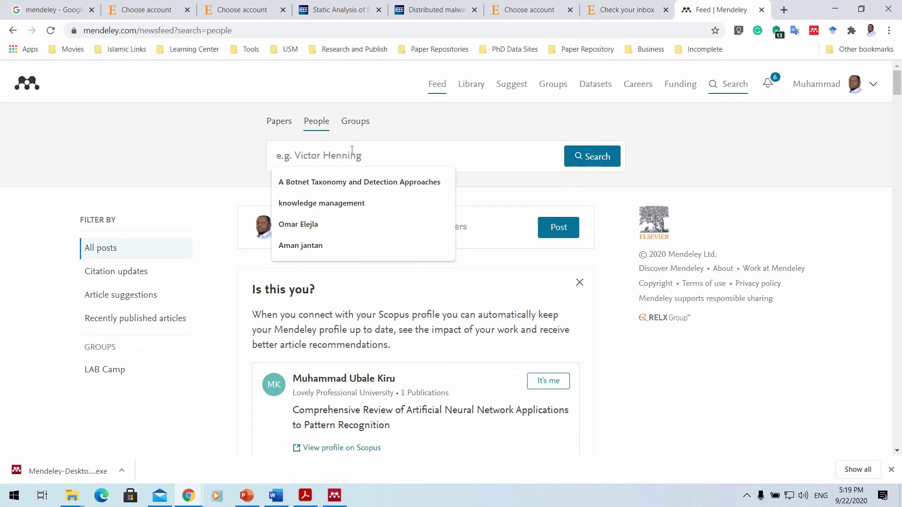
{"action": "type", "text": "Aman Jantan"}
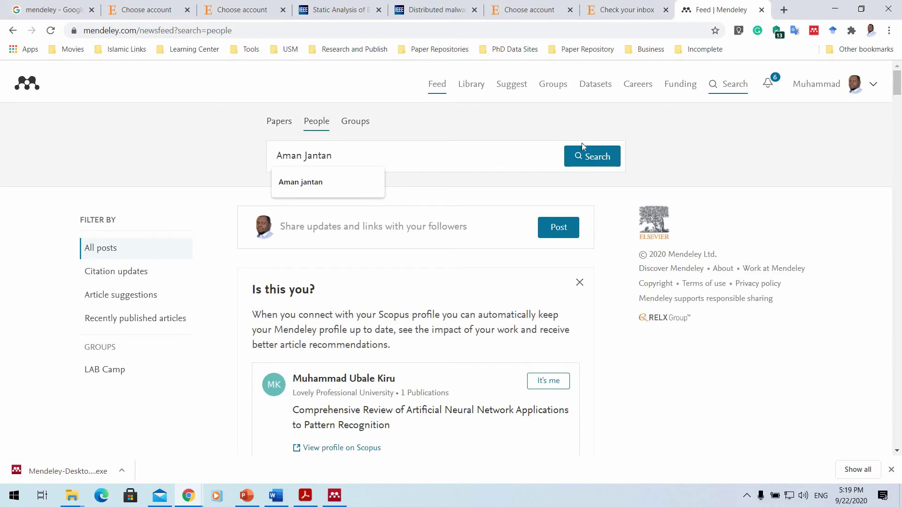
Run the People search for the researcher and scroll through the 2,488 results.
{"action": "left_click", "coordinate": [598, 153]}
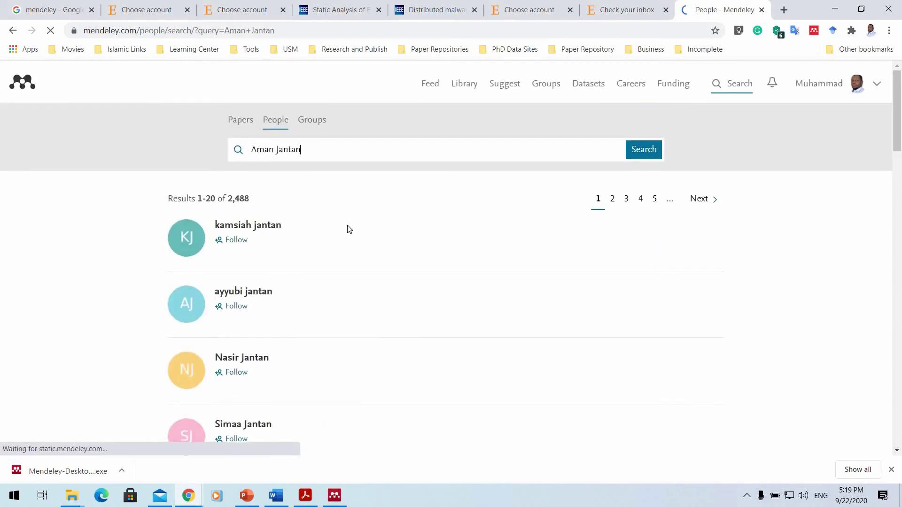
{"action": "scroll", "coordinate": [350, 228], "scroll_direction": "down", "scroll_amount": 10}
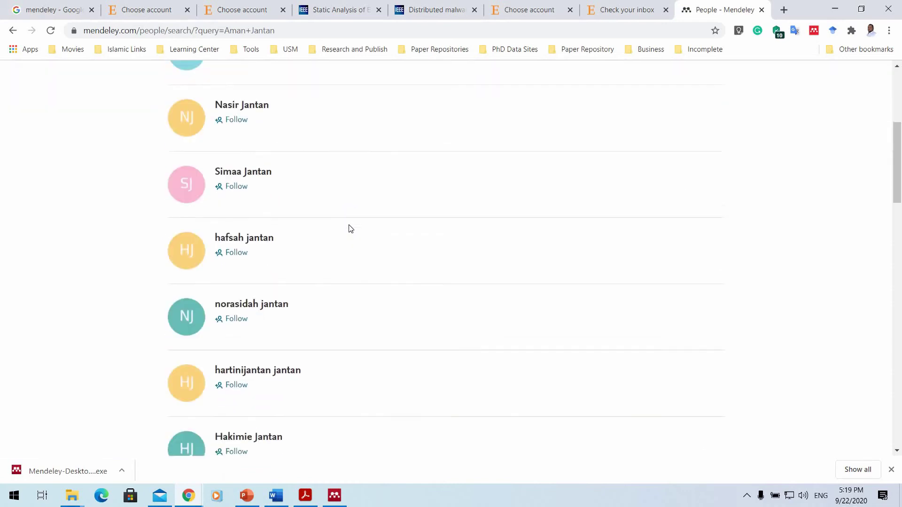
{"action": "scroll", "coordinate": [350, 229], "scroll_direction": "down", "scroll_amount": 8}
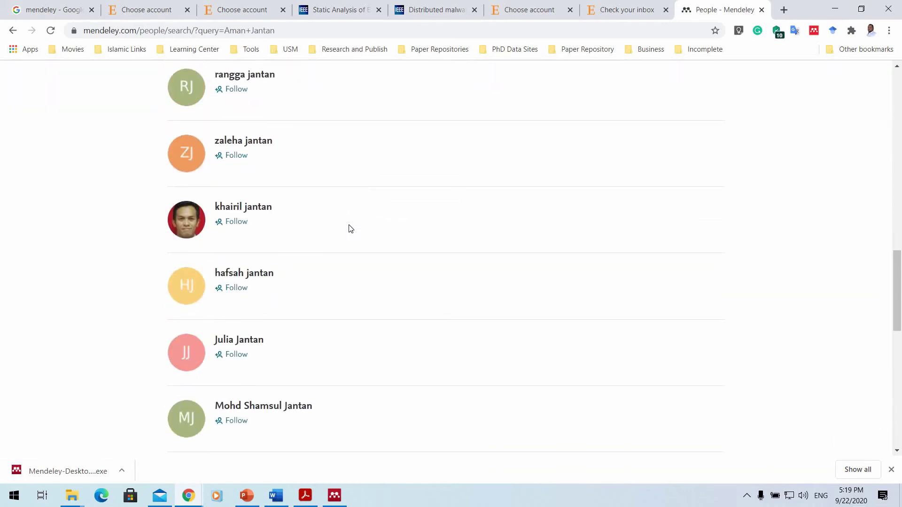
{"action": "scroll", "coordinate": [349, 229], "scroll_direction": "down", "scroll_amount": 10}
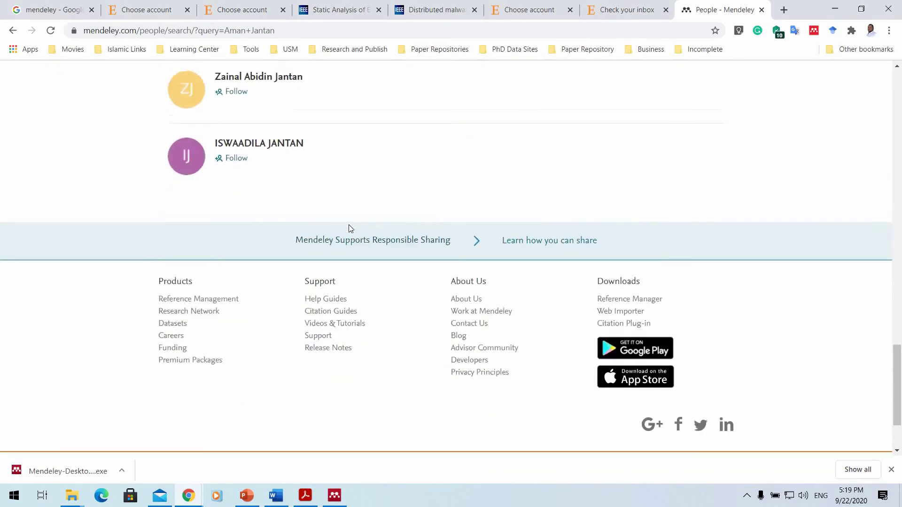
{"action": "scroll", "coordinate": [350, 229], "scroll_direction": "up", "scroll_amount": 6}
{"action": "scroll", "coordinate": [349, 229], "scroll_direction": "up", "scroll_amount": 20}
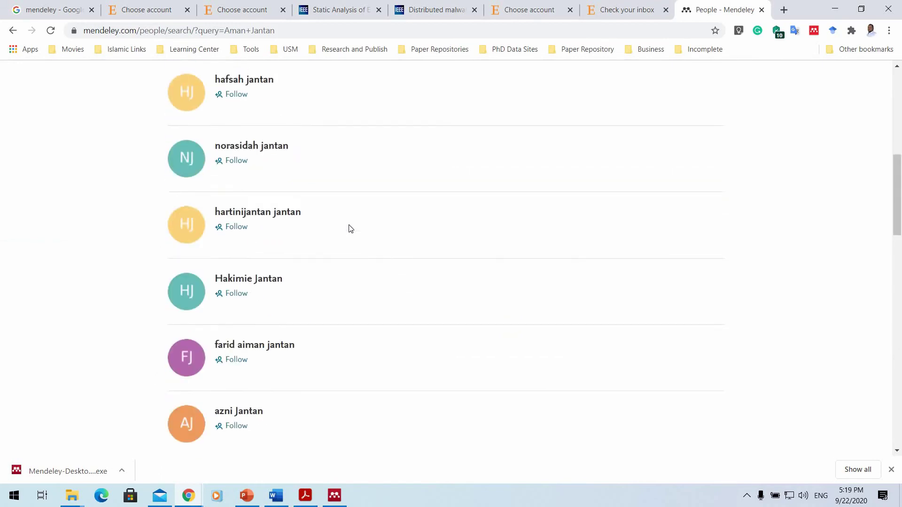
{"action": "scroll", "coordinate": [350, 233], "scroll_direction": "down", "scroll_amount": 5}
{"action": "scroll", "coordinate": [342, 227], "scroll_direction": "up", "scroll_amount": 6}
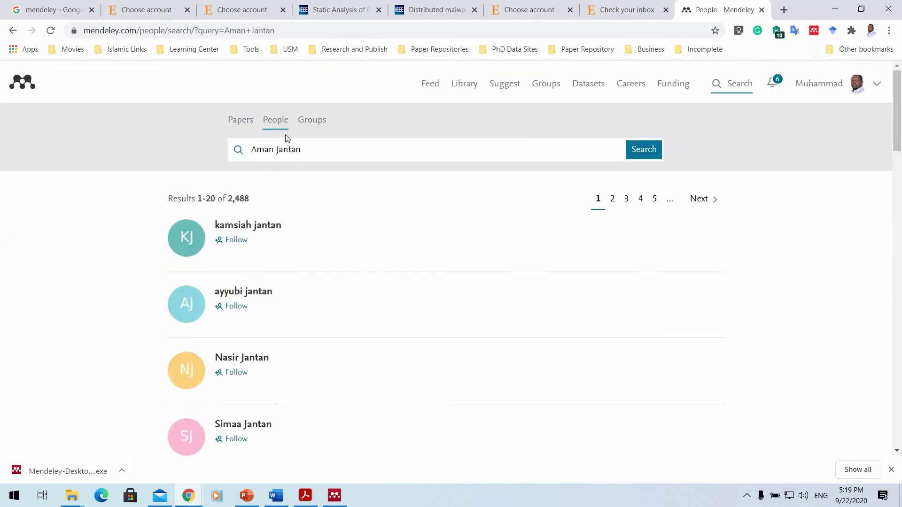
{"action": "scroll", "coordinate": [309, 234], "scroll_direction": "down", "scroll_amount": 18}
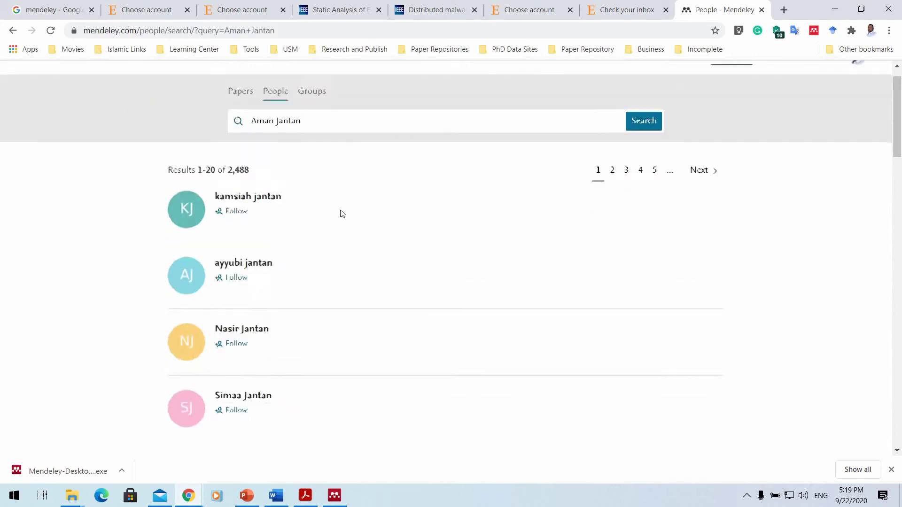
{"action": "scroll", "coordinate": [688, 213], "scroll_direction": "up", "scroll_amount": 11}
{"action": "scroll", "coordinate": [688, 213], "scroll_direction": "up", "scroll_amount": 6}
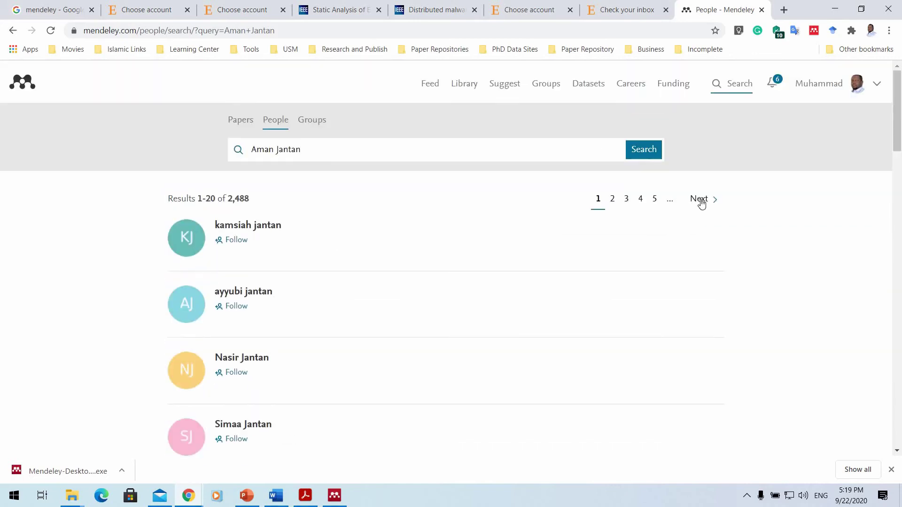
Browse the second page of people results, then switch the search to Papers with an empty query.
{"action": "left_click", "coordinate": [699, 200]}
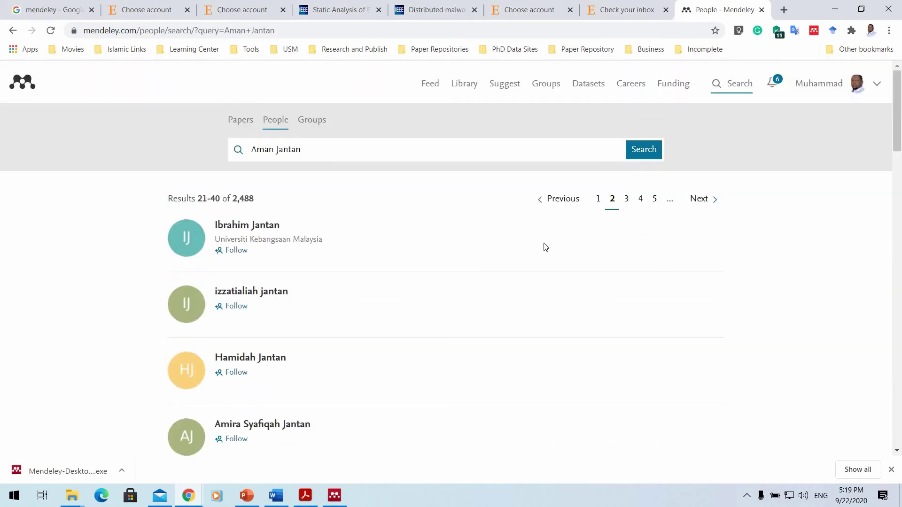
{"action": "scroll", "coordinate": [517, 244], "scroll_direction": "down", "scroll_amount": 7}
{"action": "scroll", "coordinate": [579, 213], "scroll_direction": "up", "scroll_amount": 7}
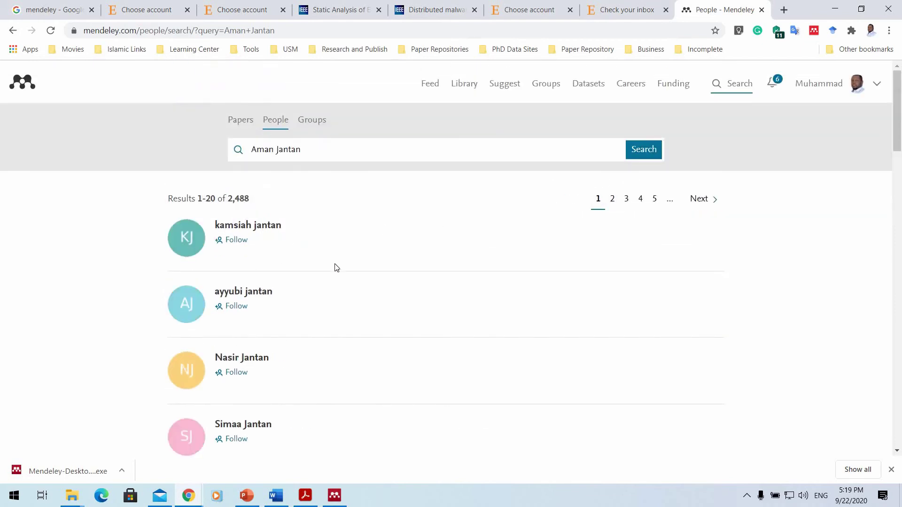
{"action": "left_click", "coordinate": [255, 129]}
Search papers for 'Ransomware' and scroll through the 1,303 results, including 'Know Abnormal, Find Evil'.
{"action": "left_click", "coordinate": [277, 148]}
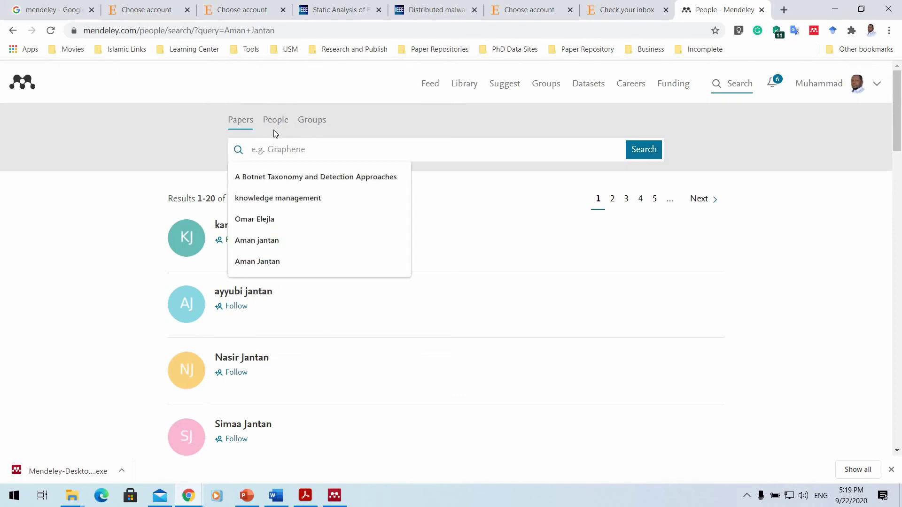
{"action": "type", "text": "Rams"}
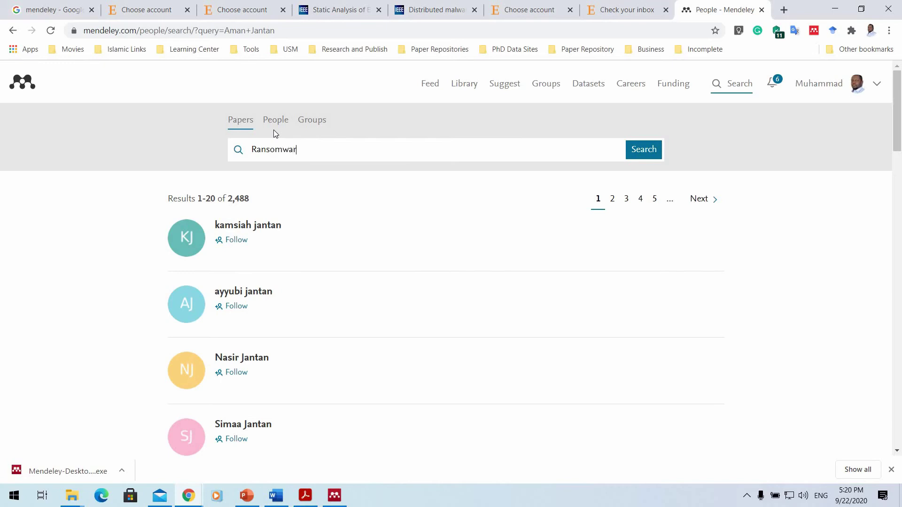
{"action": "key", "text": "Return"}
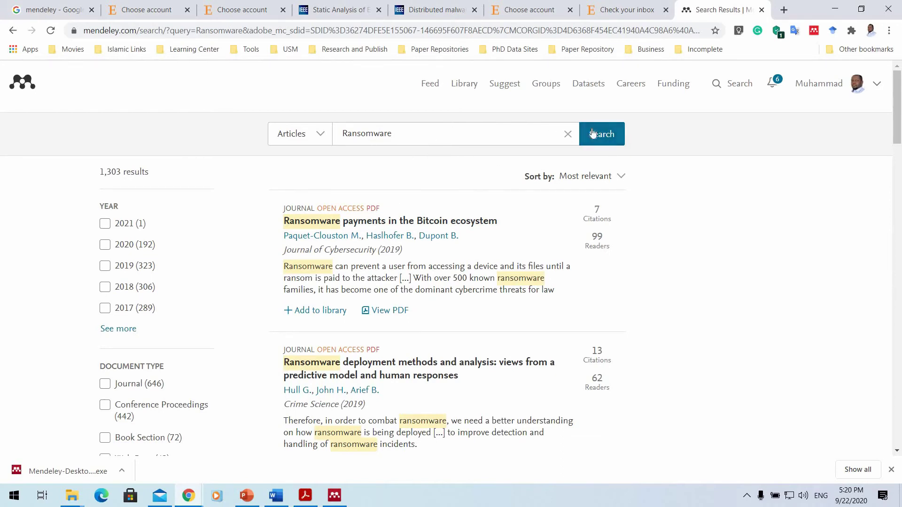
{"action": "scroll", "coordinate": [435, 160], "scroll_direction": "down", "scroll_amount": 2}
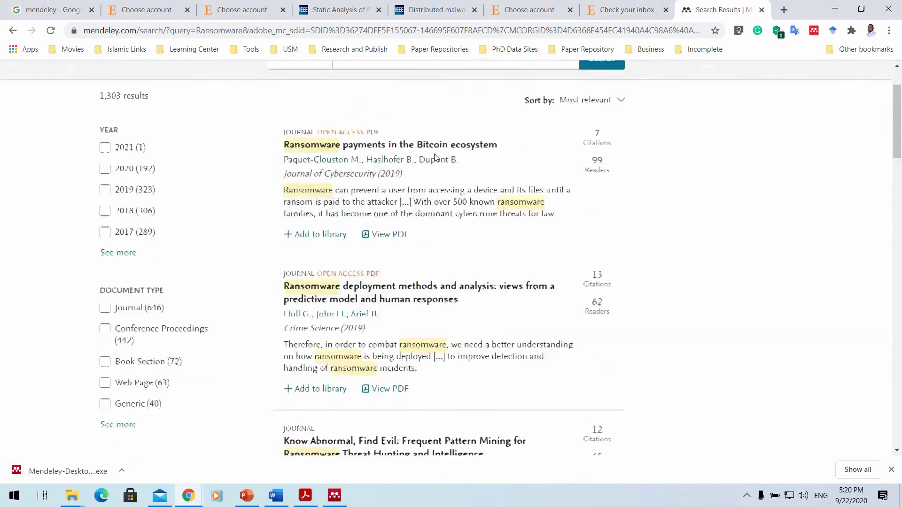
{"action": "scroll", "coordinate": [399, 147], "scroll_direction": "down", "scroll_amount": 6}
{"action": "scroll", "coordinate": [397, 152], "scroll_direction": "down", "scroll_amount": 9}
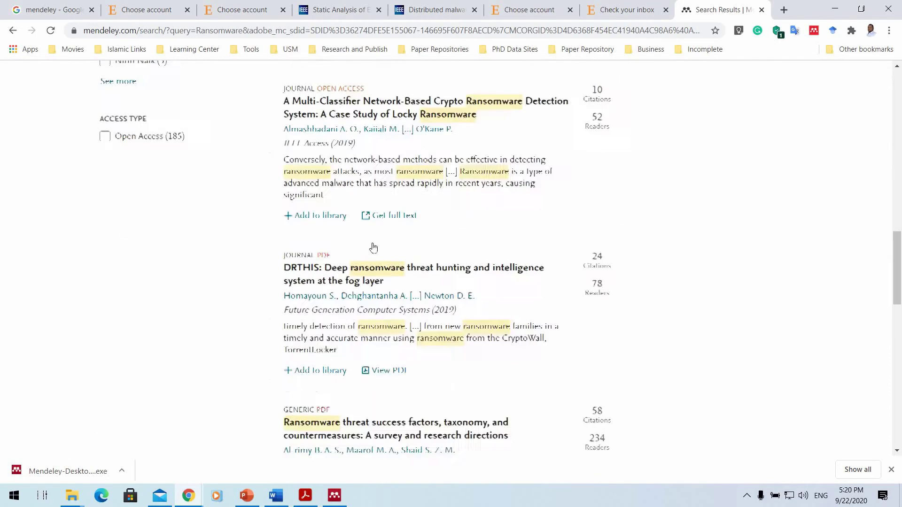
{"action": "scroll", "coordinate": [373, 247], "scroll_direction": "down", "scroll_amount": 7}
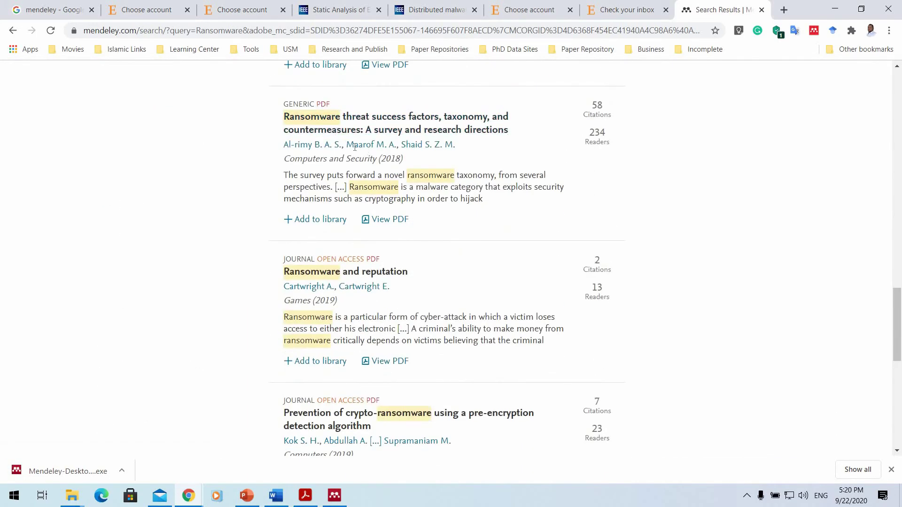
{"action": "scroll", "coordinate": [354, 147], "scroll_direction": "up", "scroll_amount": 6}
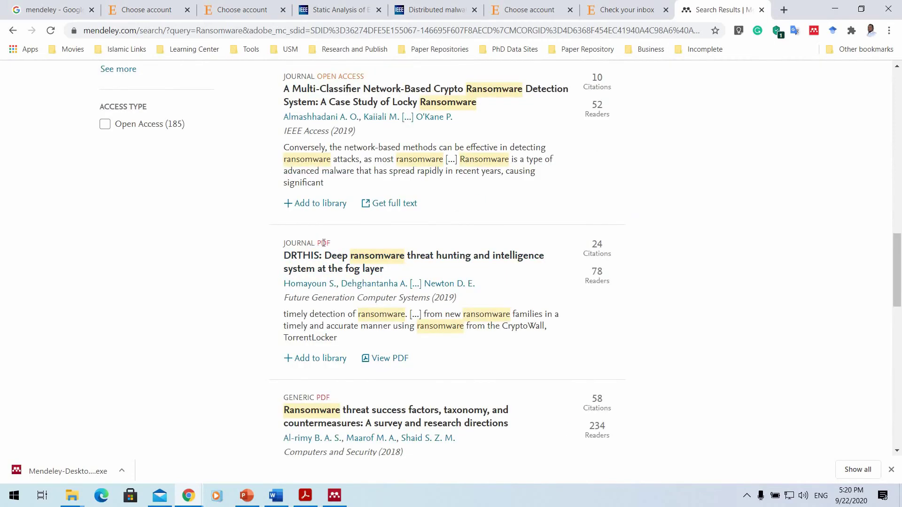
{"action": "scroll", "coordinate": [329, 197], "scroll_direction": "down", "scroll_amount": 9}
{"action": "scroll", "coordinate": [383, 316], "scroll_direction": "up", "scroll_amount": 1}
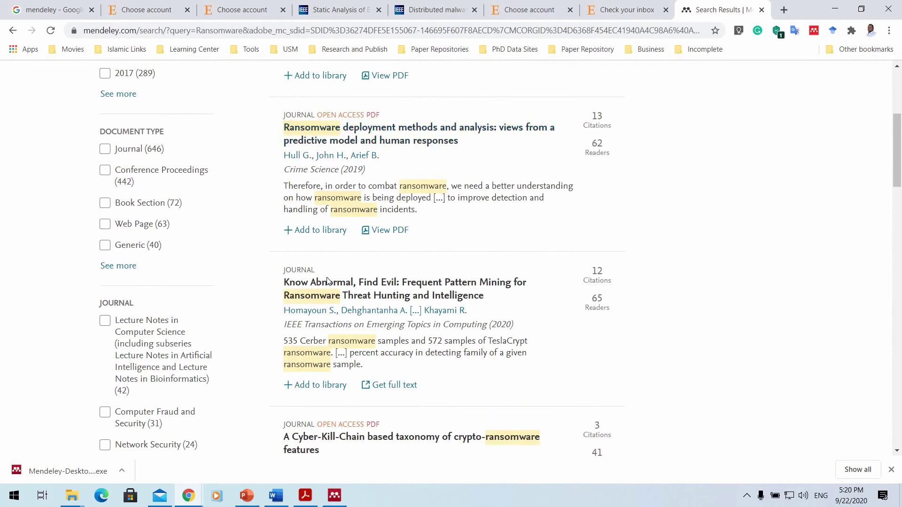
{"action": "scroll", "coordinate": [383, 315], "scroll_direction": "down", "scroll_amount": 6}
{"action": "scroll", "coordinate": [409, 157], "scroll_direction": "up", "scroll_amount": 4}
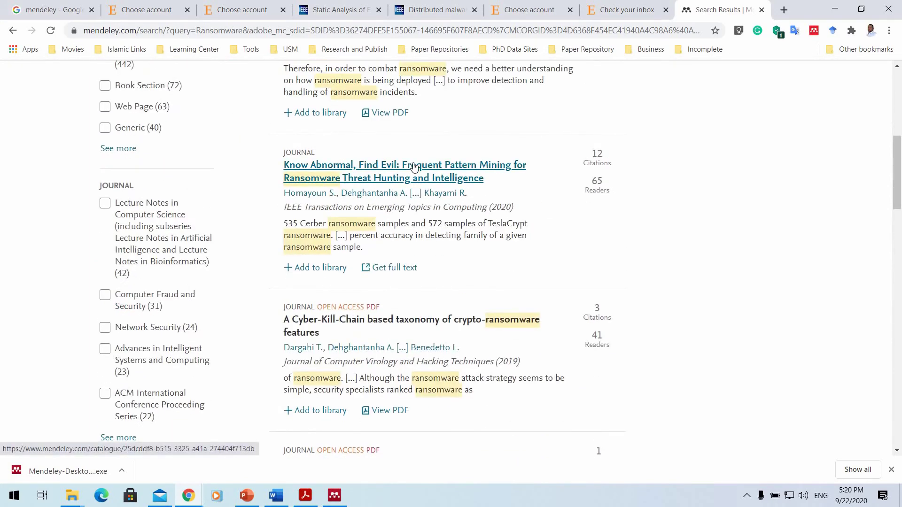
Open the 'Know Abnormal, Find Evil' paper page and its full text in a new tab.
{"action": "left_click", "coordinate": [414, 167]}
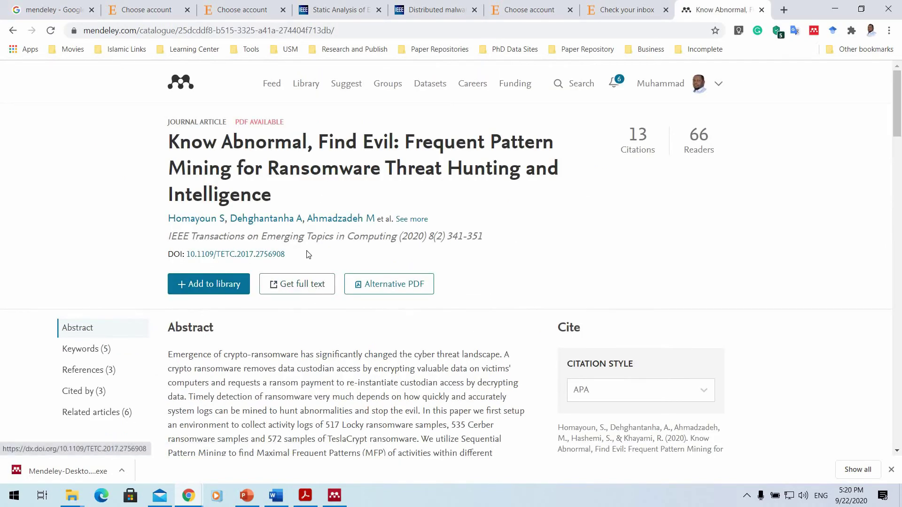
{"action": "scroll", "coordinate": [309, 276], "scroll_direction": "down", "scroll_amount": 5}
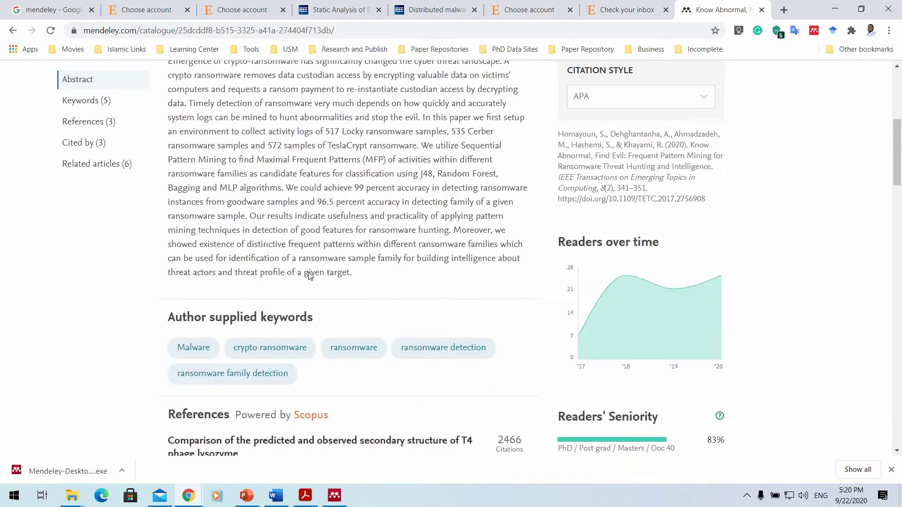
{"action": "scroll", "coordinate": [310, 275], "scroll_direction": "up", "scroll_amount": 5}
{"action": "left_click", "coordinate": [296, 284]}
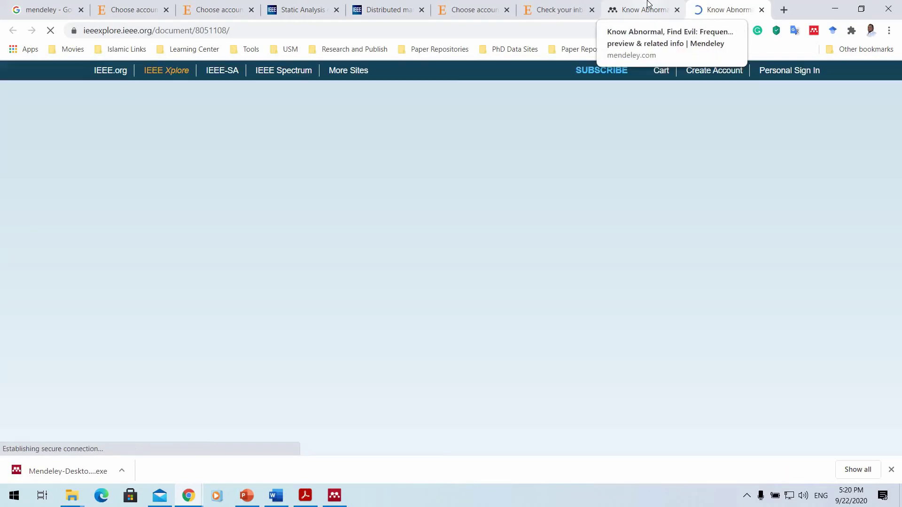
Add the 'Know Abnormal, Find Evil' paper to the library and check notifications.
{"action": "key", "text": "ctrl+shift+Tab"}
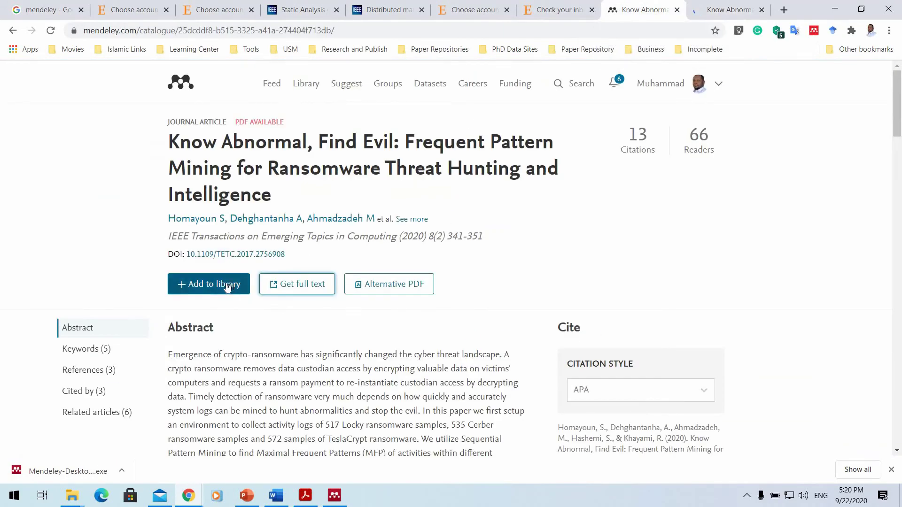
{"action": "left_click", "coordinate": [227, 286]}
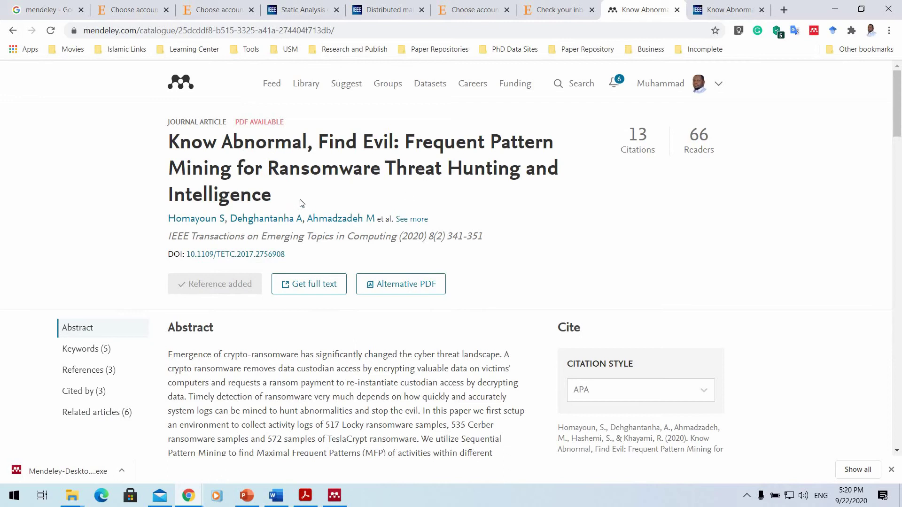
{"action": "left_click", "coordinate": [621, 83]}
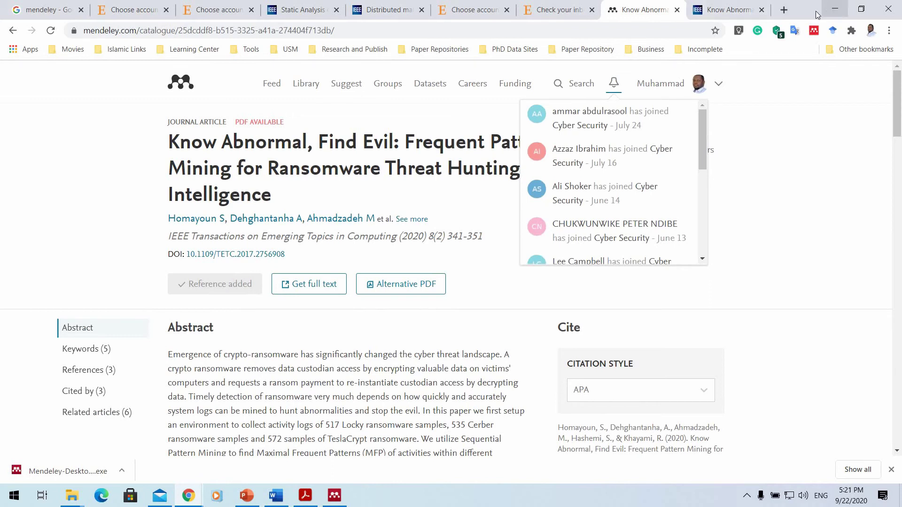
Minimize Chrome, advance PowerPoint to slide 16 'Mendeley Overview', and restore Mendeley Desktop.
{"action": "left_click", "coordinate": [832, 10]}
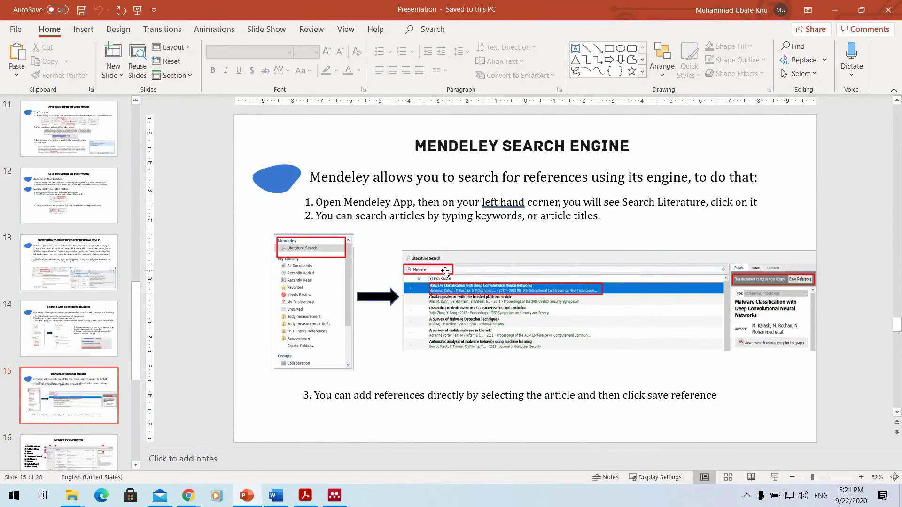
{"action": "scroll", "coordinate": [445, 272], "scroll_direction": "down", "scroll_amount": 1}
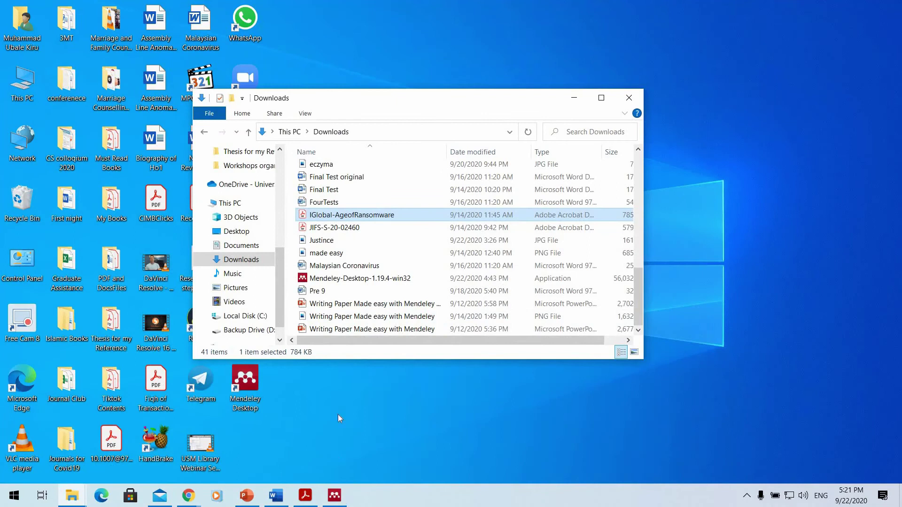
{"action": "left_click", "coordinate": [335, 495]}
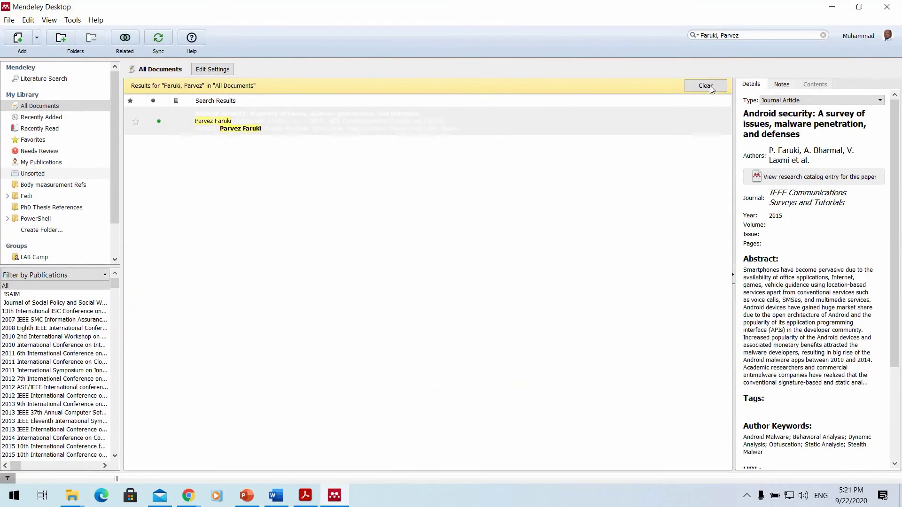
Clear the library search and show the File > Import options: BibTeX, EndNote XML, RIS, Zotero.
{"action": "left_click", "coordinate": [714, 85]}
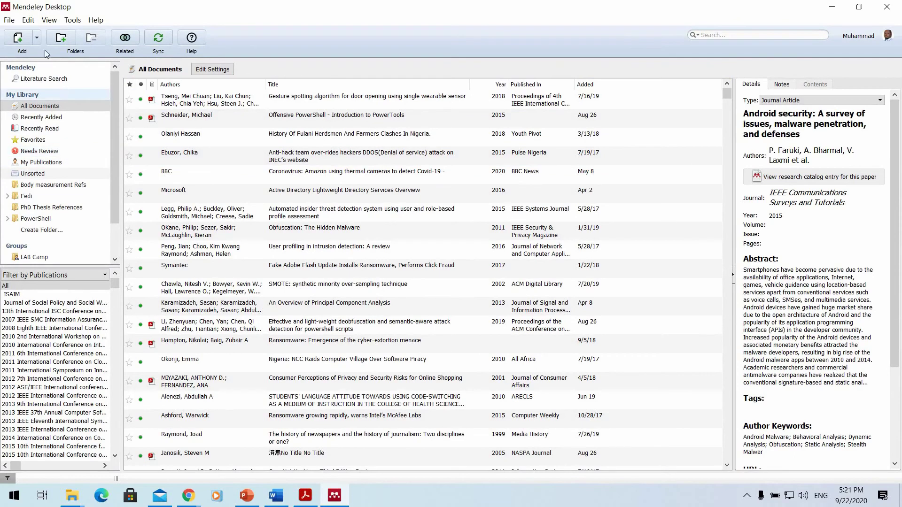
{"action": "left_click", "coordinate": [9, 20]}
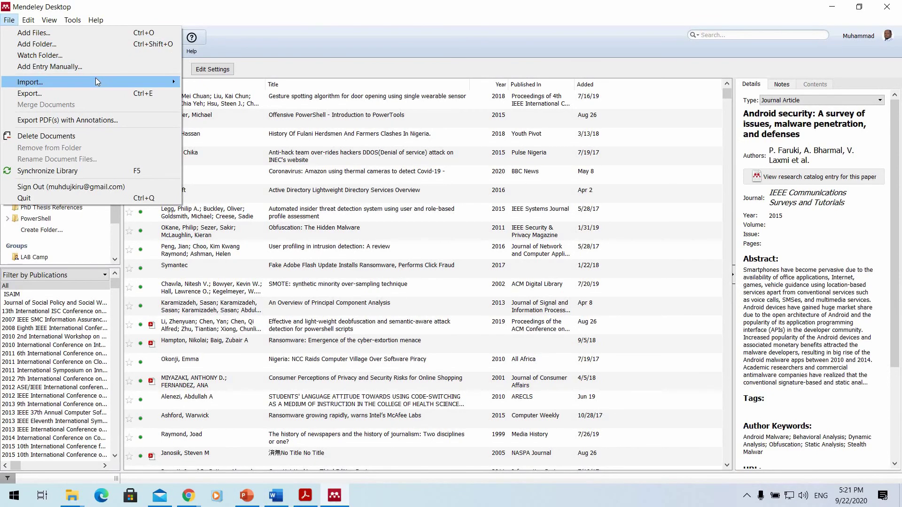
{"action": "mouse_move", "coordinate": [95, 79]}
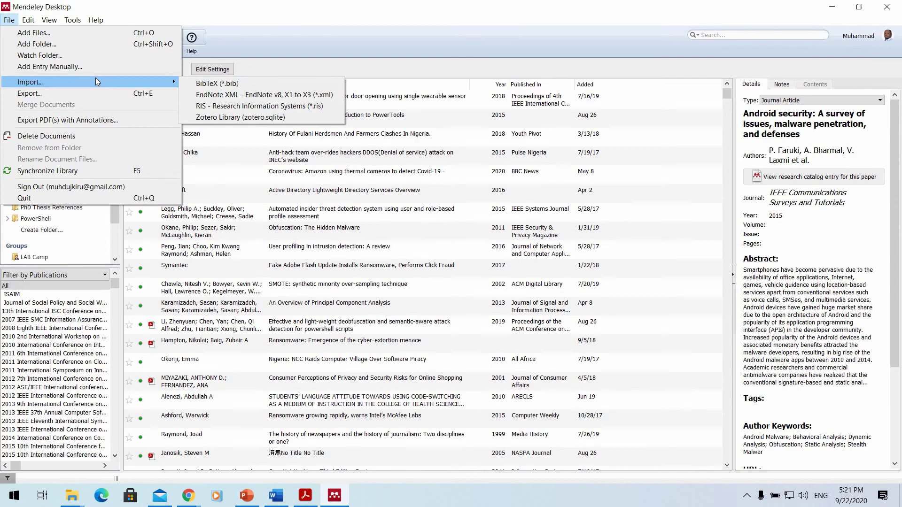
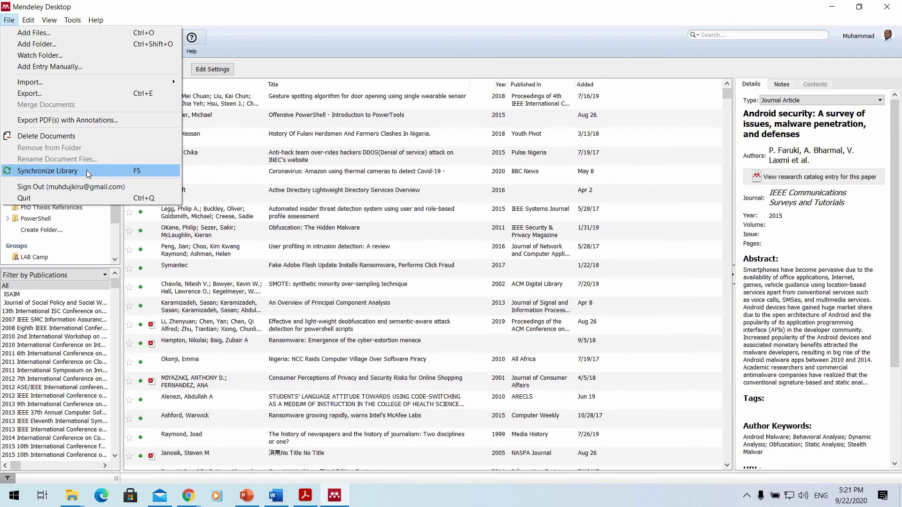
Synchronise the library, then look through the File, Edit, View and Tools menus.
{"action": "left_click", "coordinate": [71, 171]}
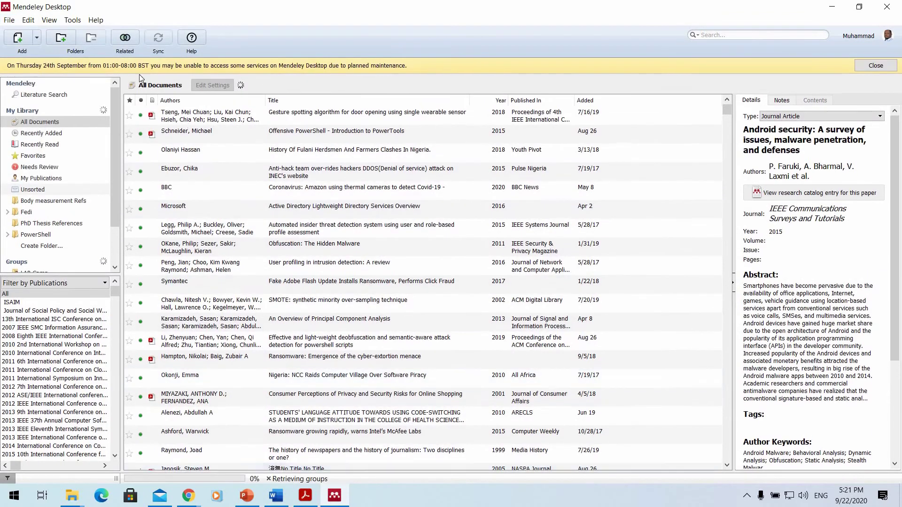
{"action": "left_click", "coordinate": [7, 21]}
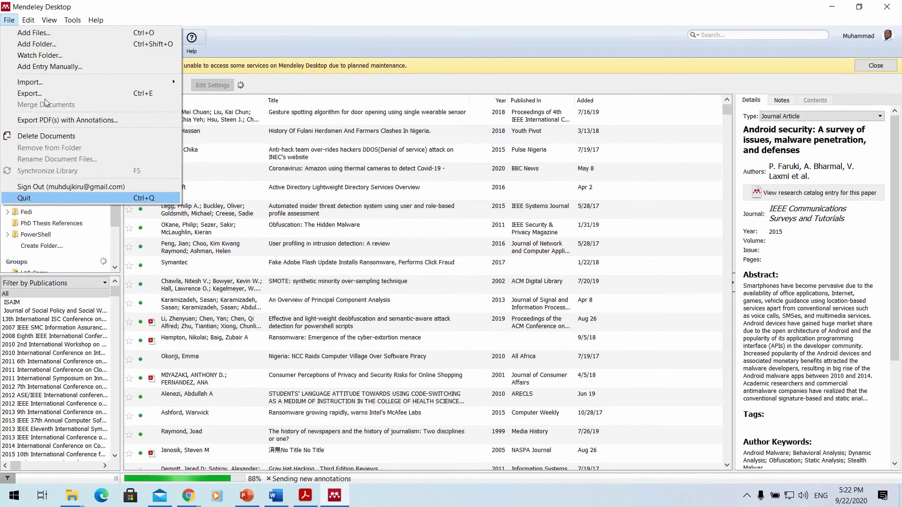
{"action": "mouse_move", "coordinate": [28, 19]}
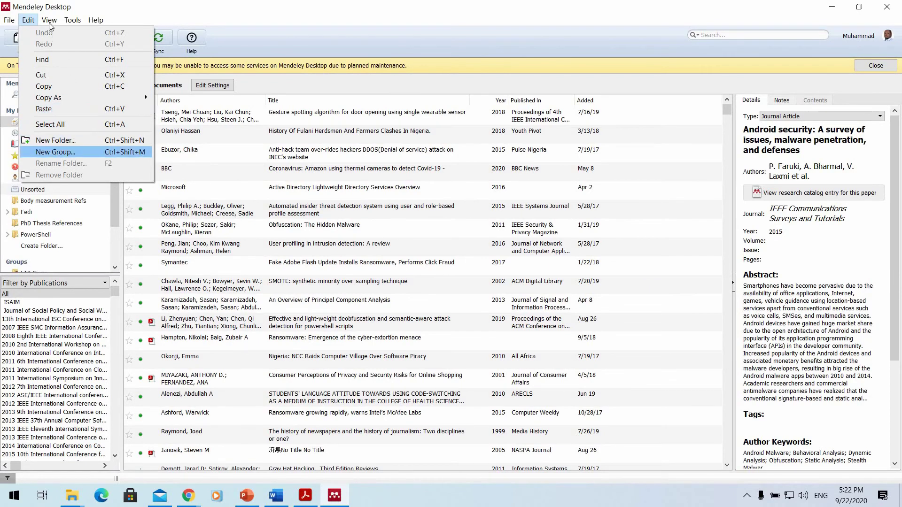
{"action": "mouse_move", "coordinate": [50, 20]}
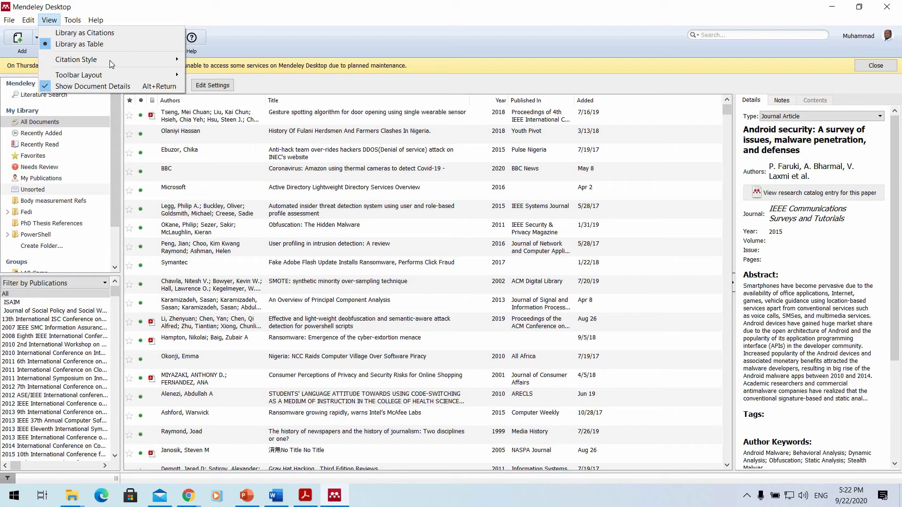
{"action": "mouse_move", "coordinate": [146, 60]}
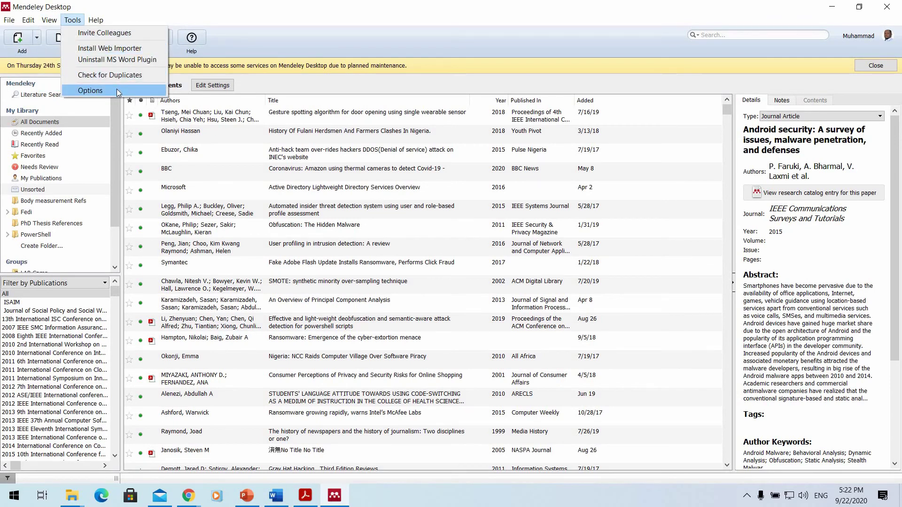
{"action": "key", "text": "Return"}
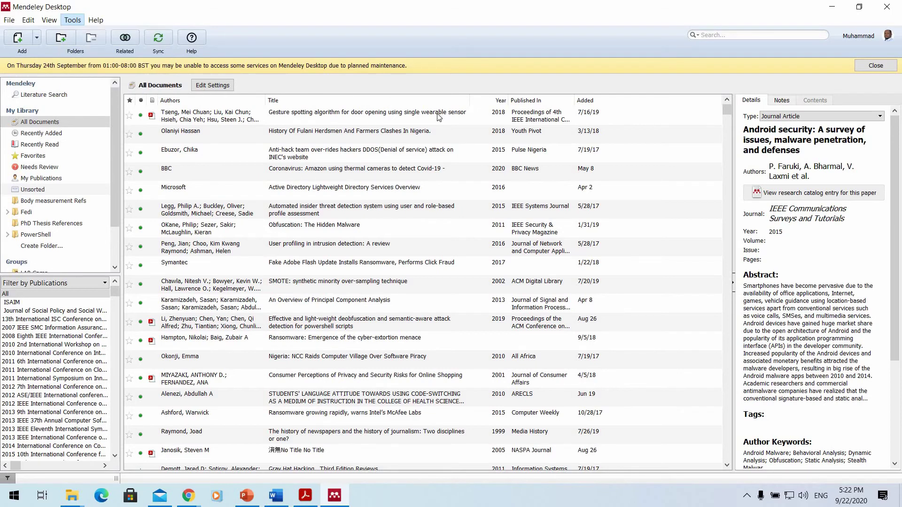
{"action": "left_click", "coordinate": [605, 113]}
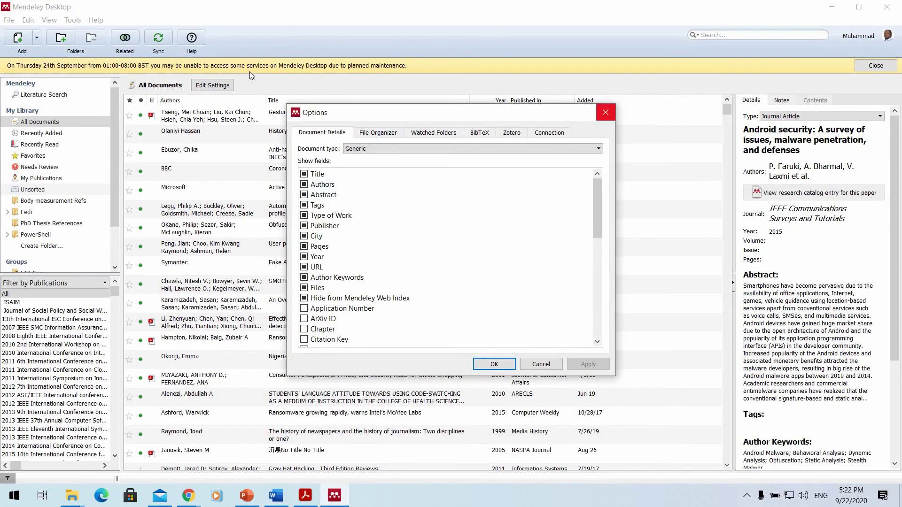
{"action": "left_click", "coordinate": [96, 20]}
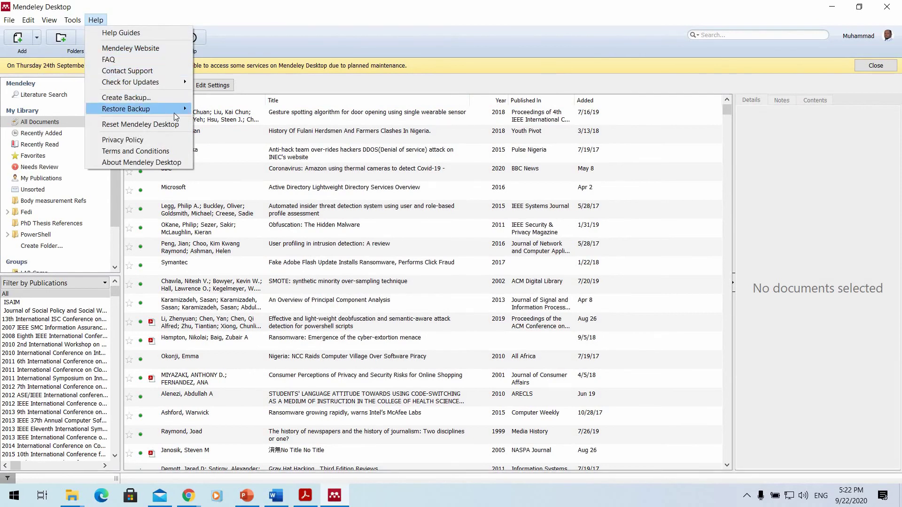
{"action": "mouse_move", "coordinate": [174, 114]}
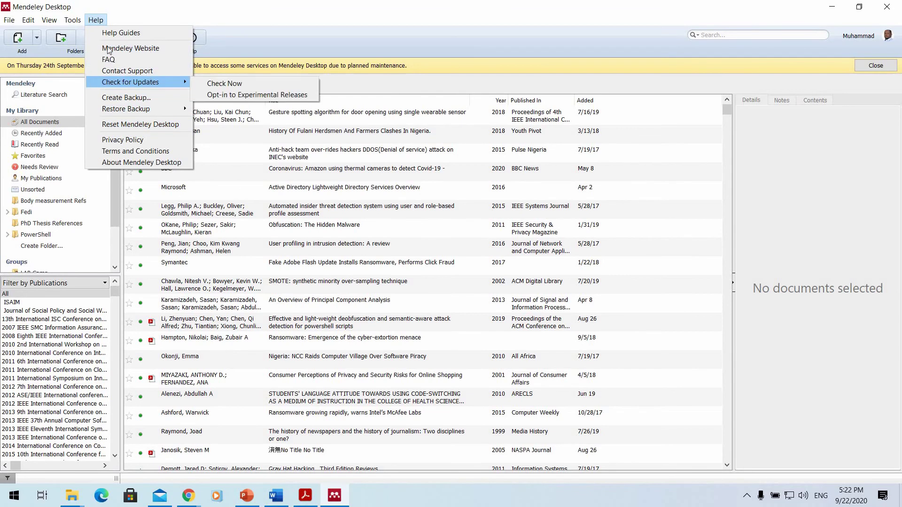
{"action": "left_click", "coordinate": [260, 29]}
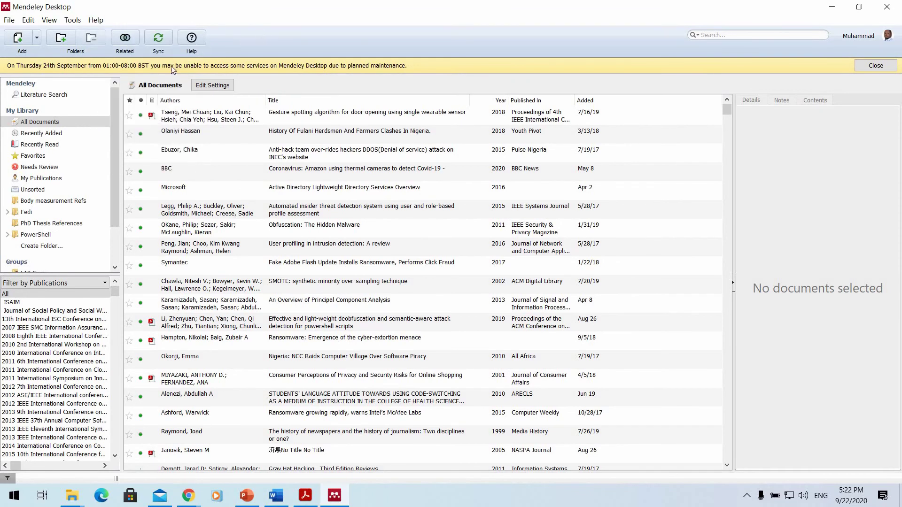
Open the Gesture spotting paper and try text and rectangle selection on its header.
{"action": "double_click", "coordinate": [206, 117]}
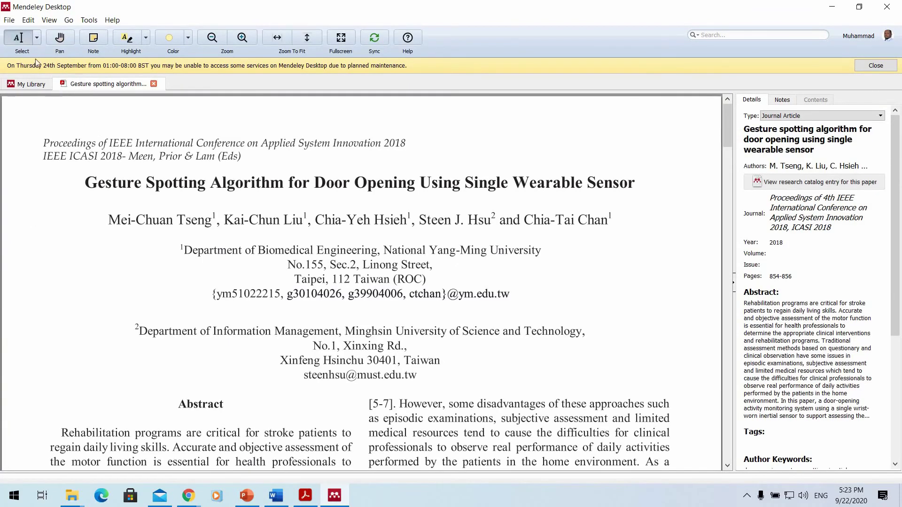
{"action": "left_click", "coordinate": [36, 41]}
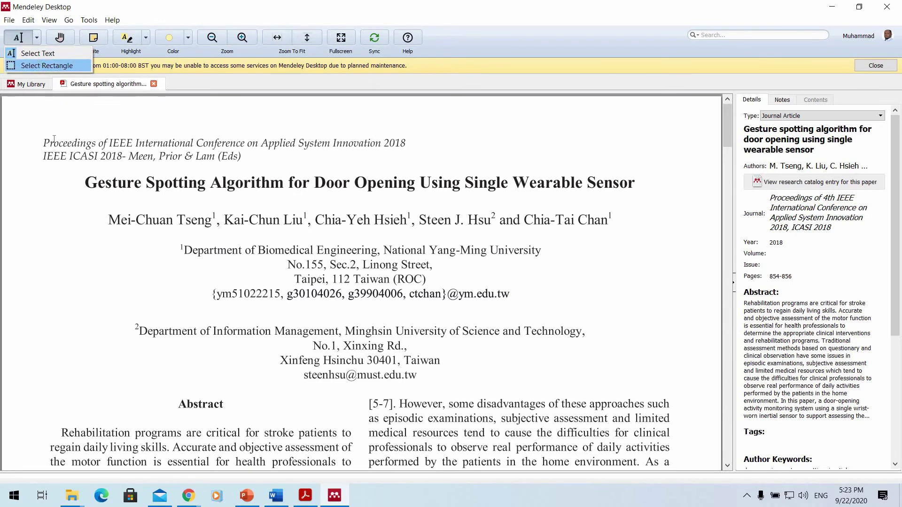
{"action": "left_click", "coordinate": [163, 147]}
{"action": "left_click_drag", "start_coordinate": [316, 174], "coordinate": [28, 50]}
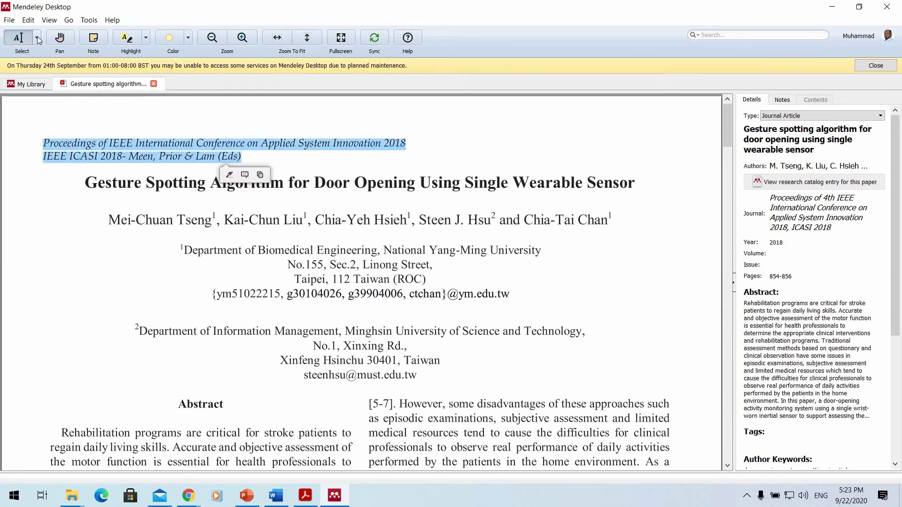
{"action": "left_click", "coordinate": [37, 37]}
{"action": "left_click", "coordinate": [28, 63]}
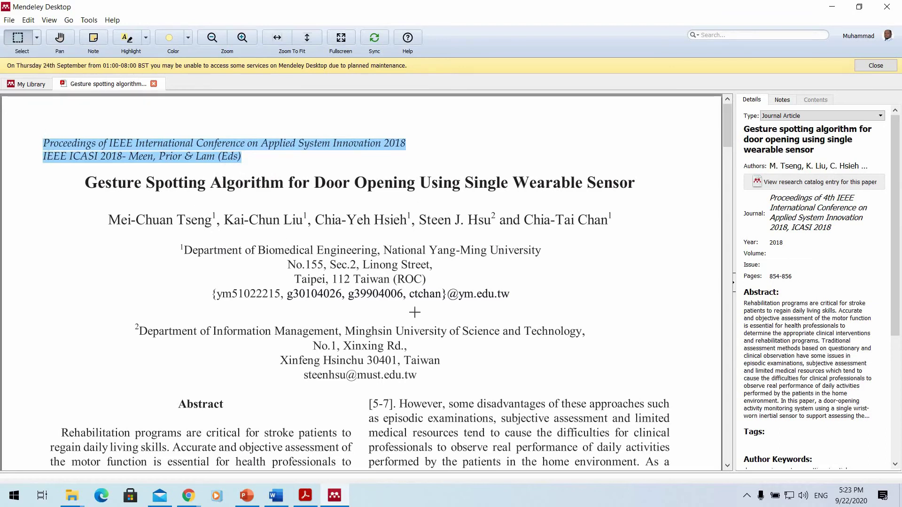
{"action": "left_click_drag", "start_coordinate": [38, 131], "coordinate": [113, 164]}
{"action": "left_click_drag", "start_coordinate": [531, 375], "coordinate": [536, 381]}
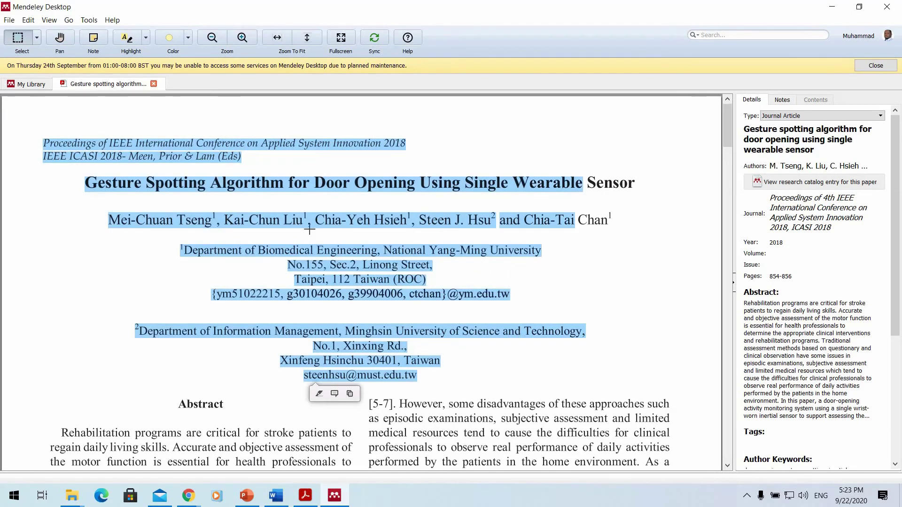
Pan toward the abstract and place a note beside the second affiliation.
{"action": "left_click", "coordinate": [67, 41]}
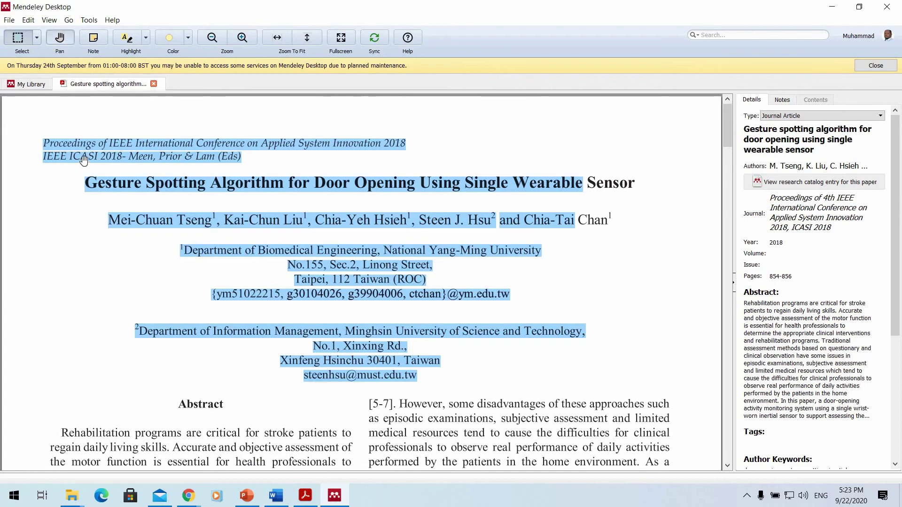
{"action": "left_click_drag", "start_coordinate": [123, 241], "coordinate": [177, 197]}
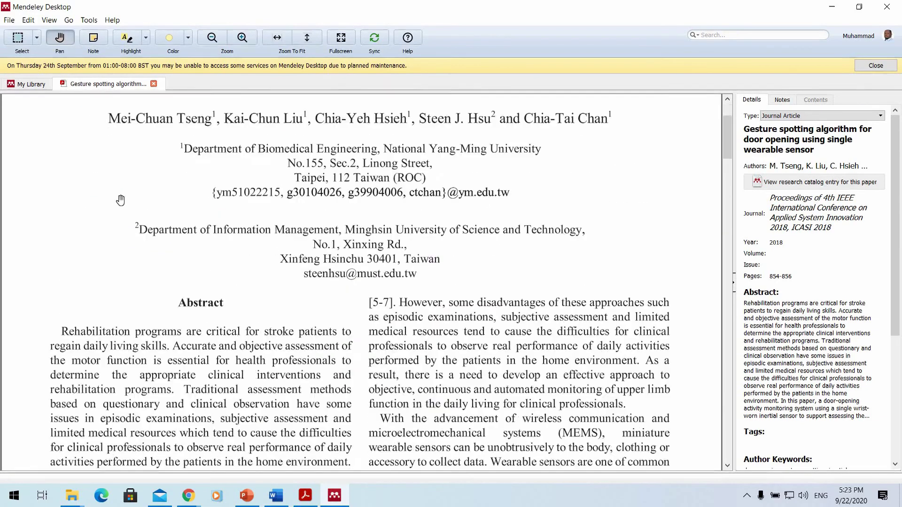
{"action": "left_click", "coordinate": [93, 37]}
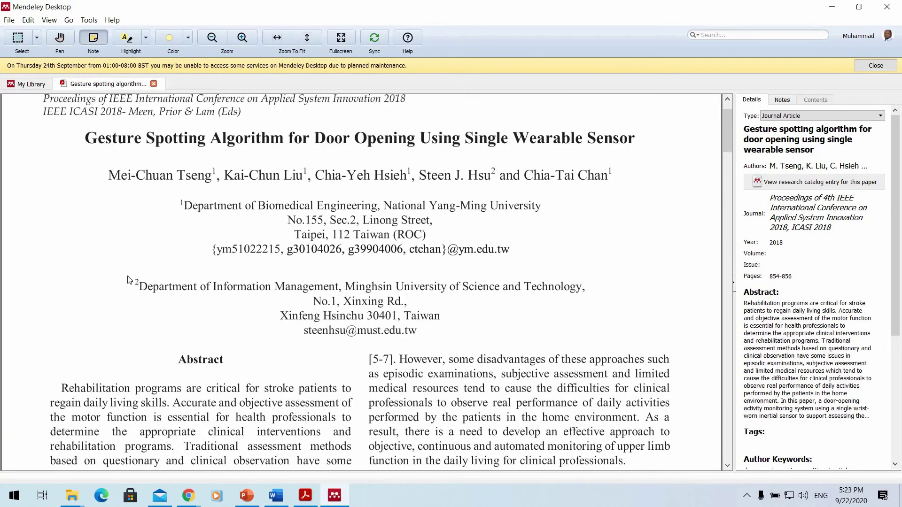
{"action": "left_click", "coordinate": [165, 286]}
{"action": "left_click_drag", "start_coordinate": [260, 302], "coordinate": [170, 216]}
Highlight the title block and abstract with yellow rectangles, dismiss the maintenance notice, and close the paper.
{"action": "left_click", "coordinate": [146, 38]}
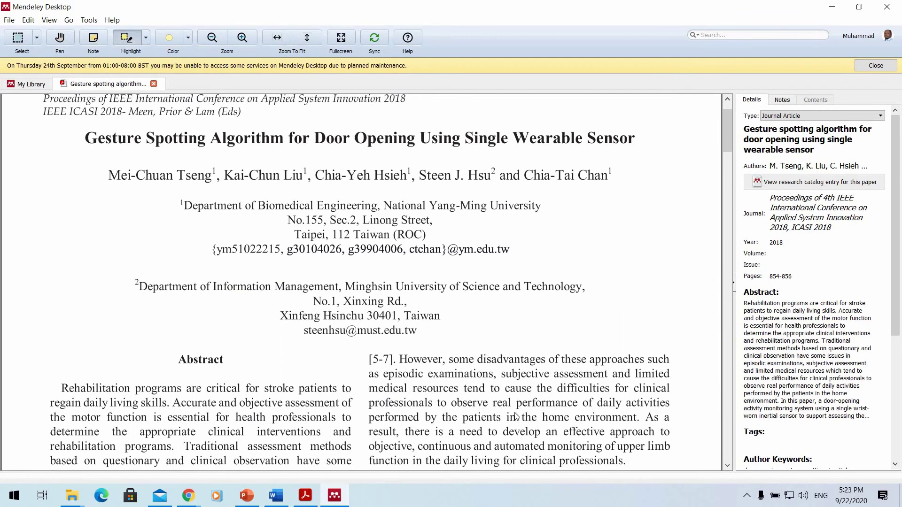
{"action": "left_click_drag", "start_coordinate": [539, 423], "coordinate": [93, 147]}
{"action": "left_click_drag", "start_coordinate": [462, 223], "coordinate": [107, 126]}
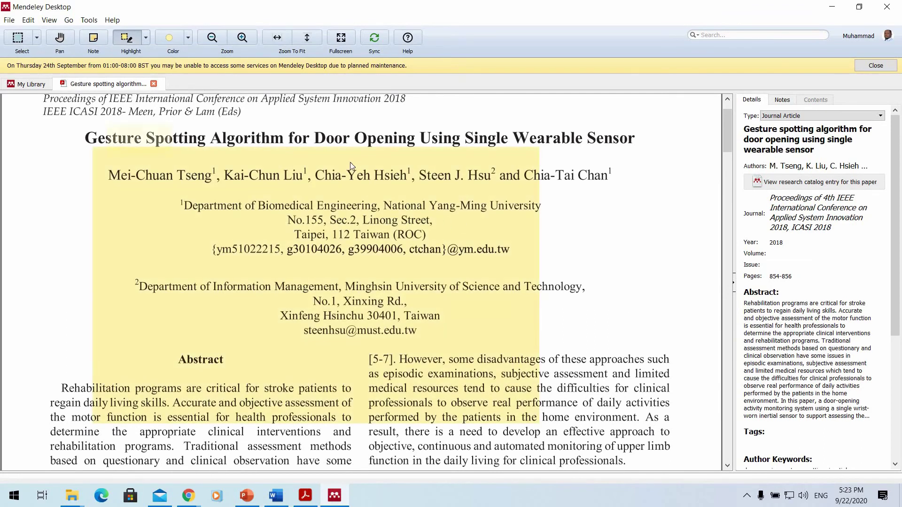
{"action": "left_click", "coordinate": [189, 40]}
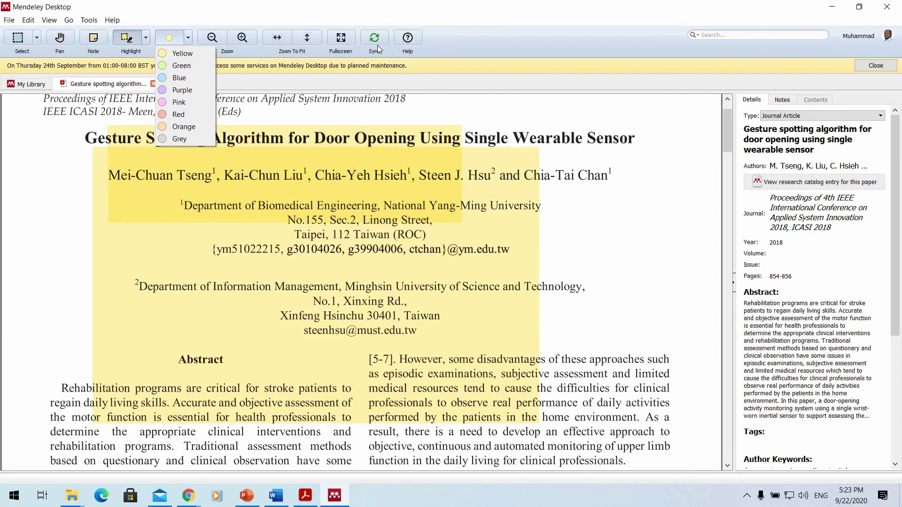
{"action": "left_click", "coordinate": [770, 49]}
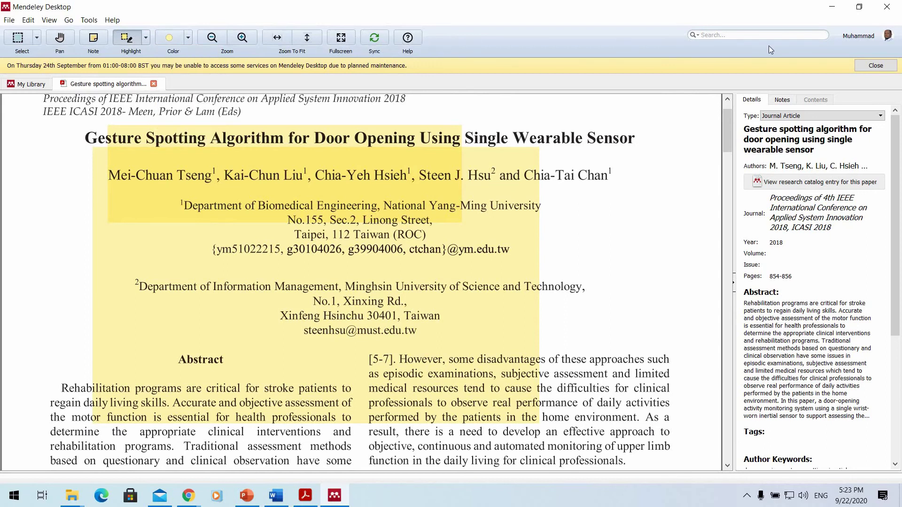
{"action": "left_click", "coordinate": [876, 66]}
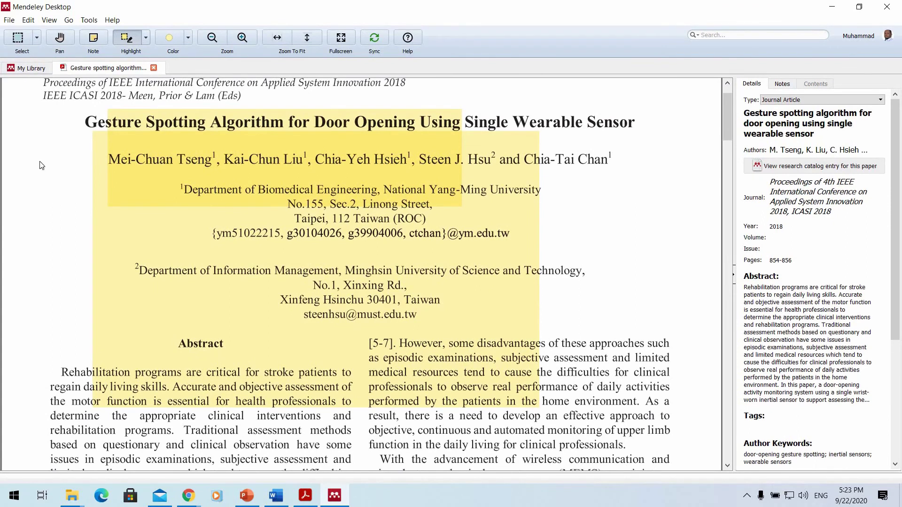
{"action": "key", "text": "ctrl+w"}
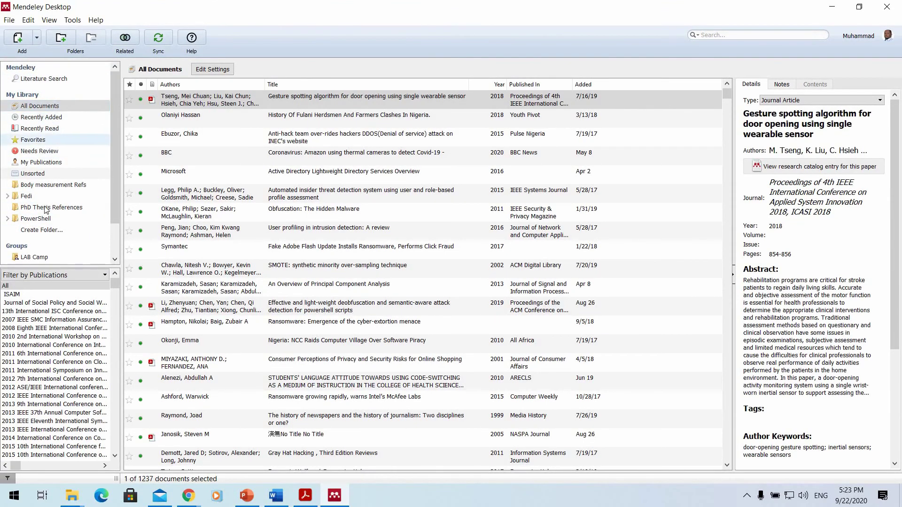
Browse the Recently Added, Recently Read, Favorites and All Documents collections.
{"action": "left_click", "coordinate": [62, 122]}
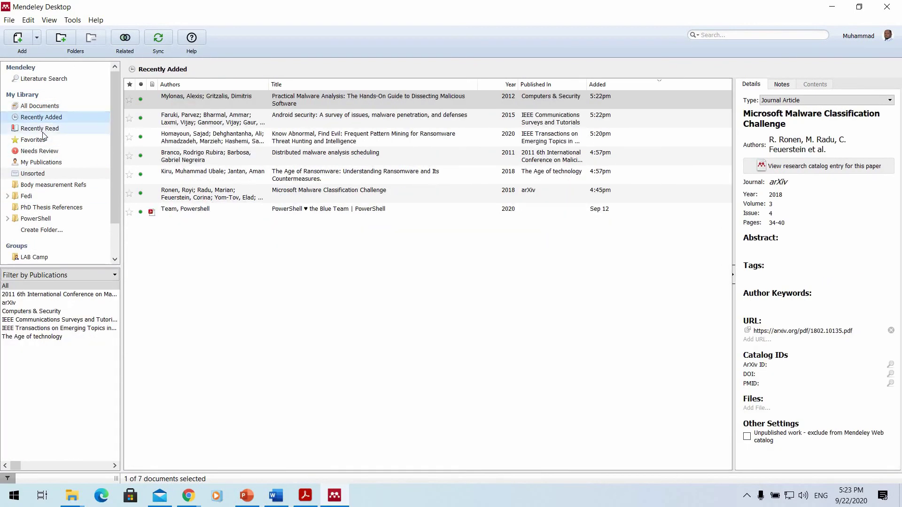
{"action": "left_click", "coordinate": [43, 129]}
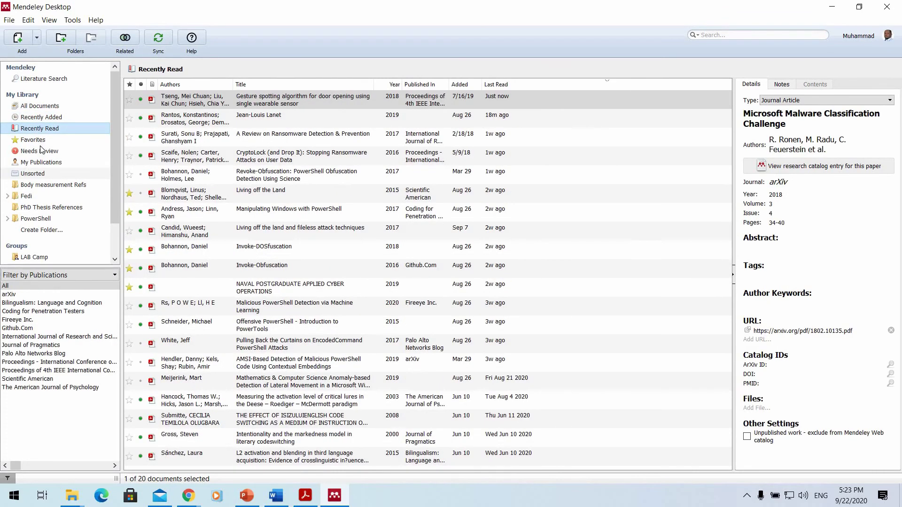
{"action": "key", "text": "Down"}
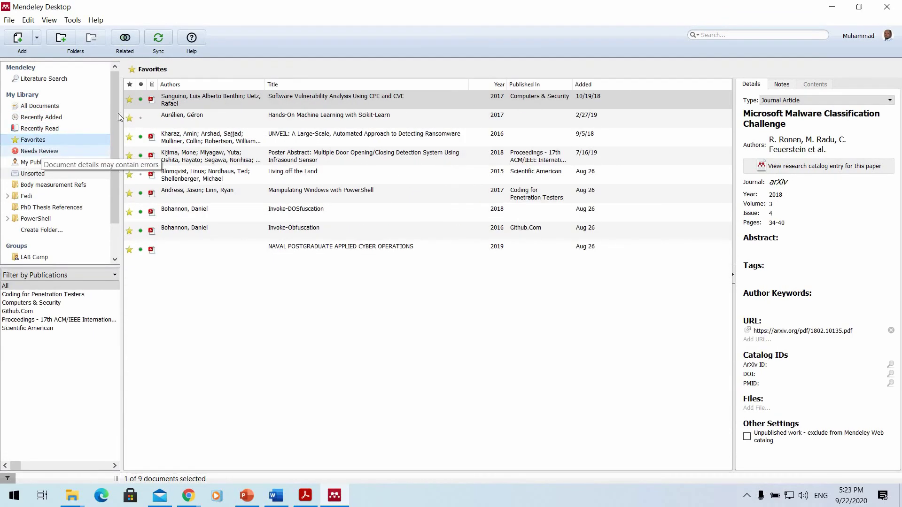
{"action": "left_click", "coordinate": [51, 106]}
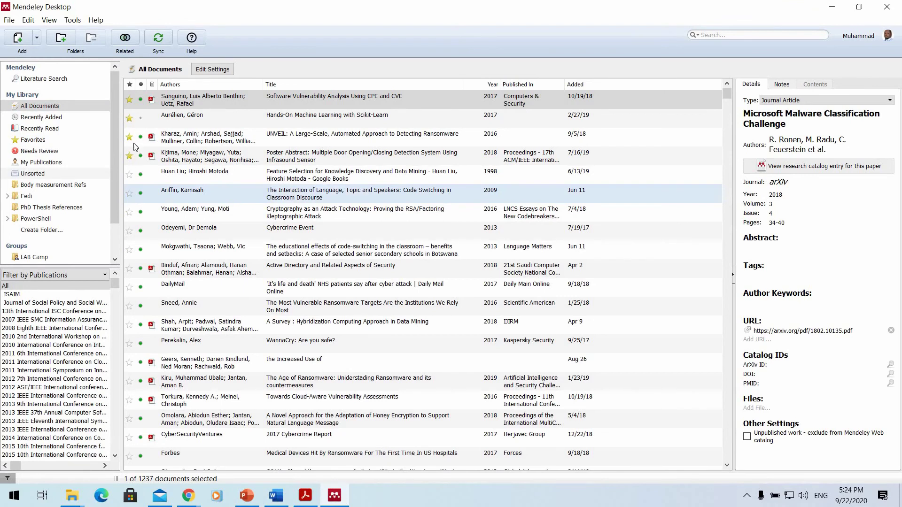
{"action": "left_click", "coordinate": [33, 139]}
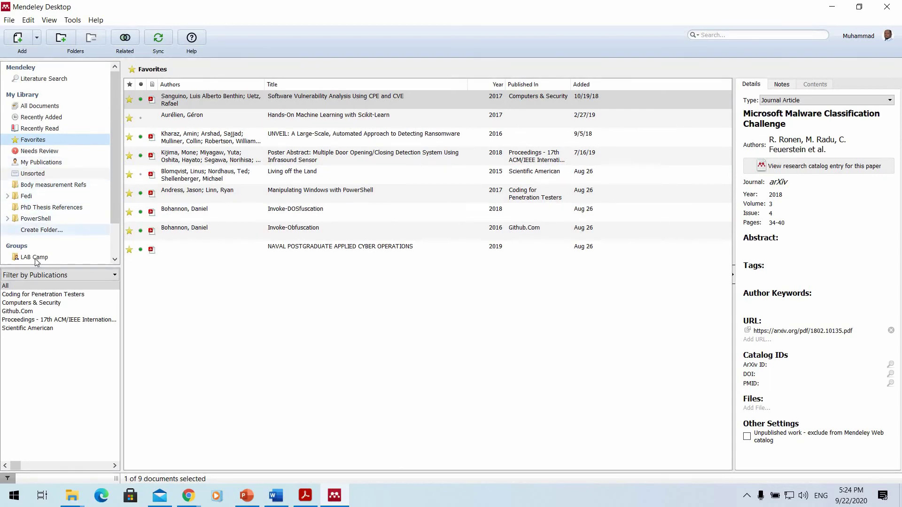
Switch the side filter to Author Keywords and show All Documents.
{"action": "left_click", "coordinate": [68, 277]}
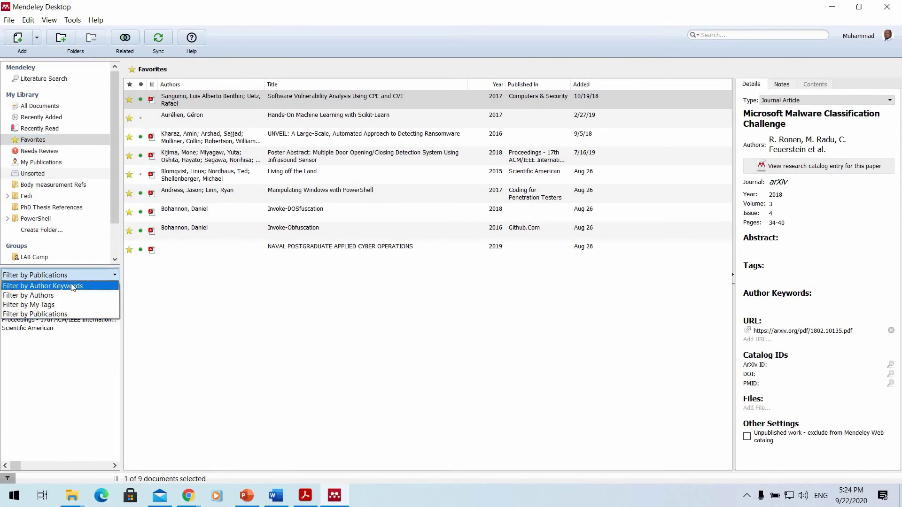
{"action": "left_click", "coordinate": [71, 287]}
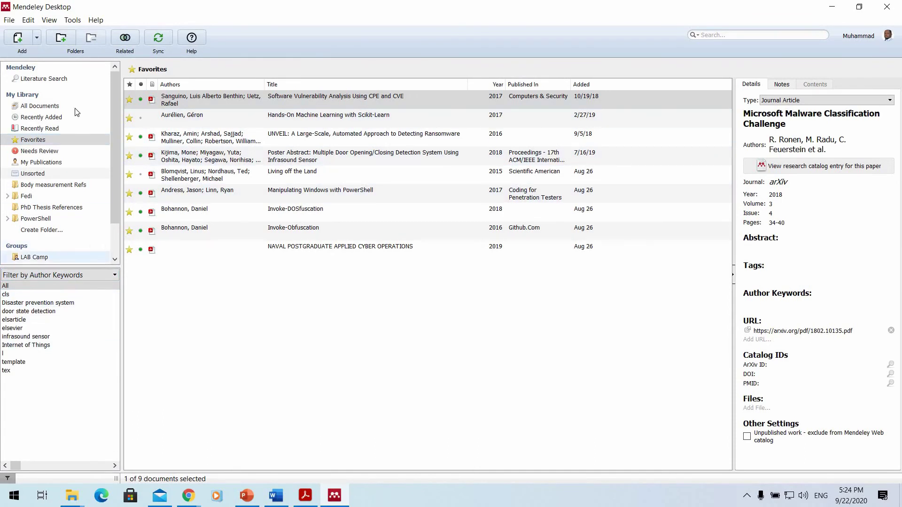
{"action": "left_click", "coordinate": [44, 117]}
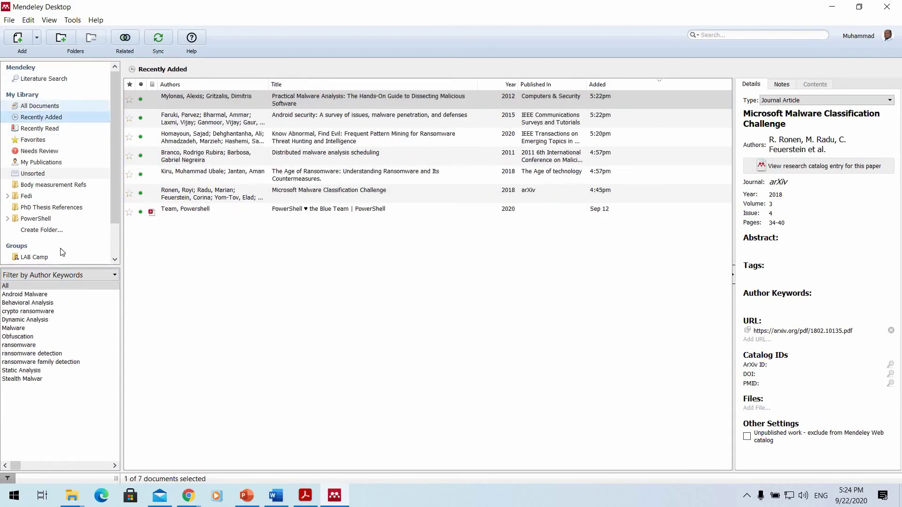
{"action": "key", "text": "Up"}
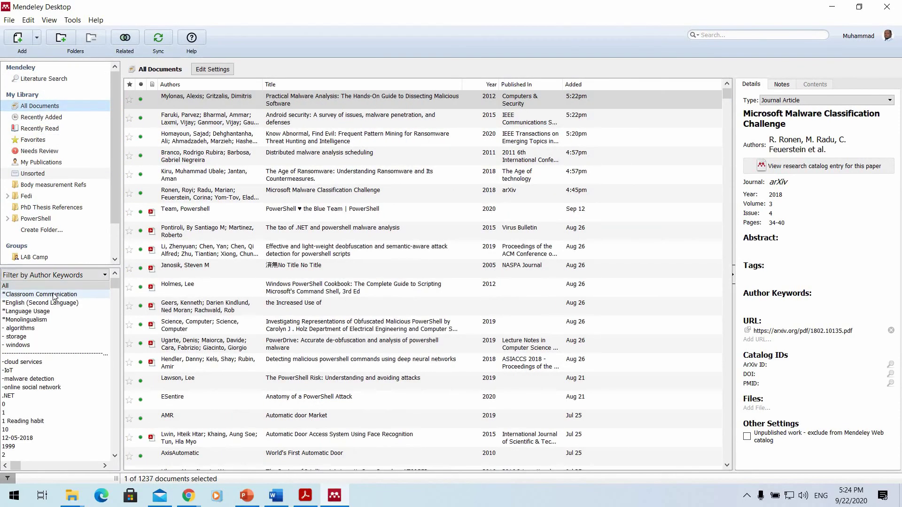
{"action": "scroll", "coordinate": [44, 371], "scroll_direction": "down", "scroll_amount": 3}
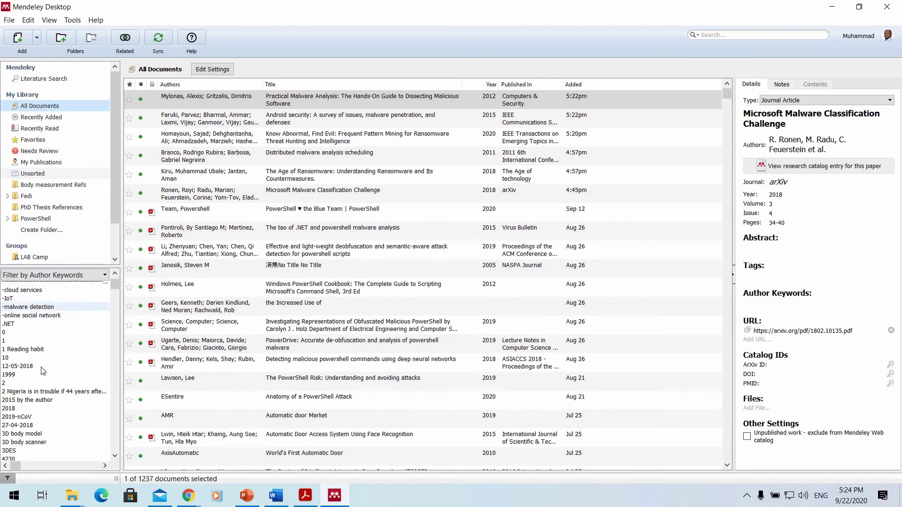
{"action": "scroll", "coordinate": [44, 366], "scroll_direction": "down", "scroll_amount": 10}
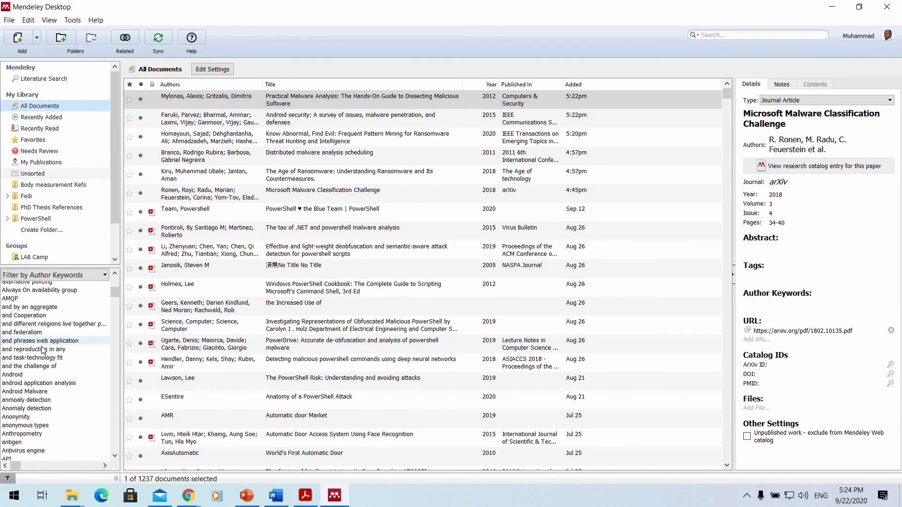
{"action": "scroll", "coordinate": [43, 350], "scroll_direction": "down", "scroll_amount": 15}
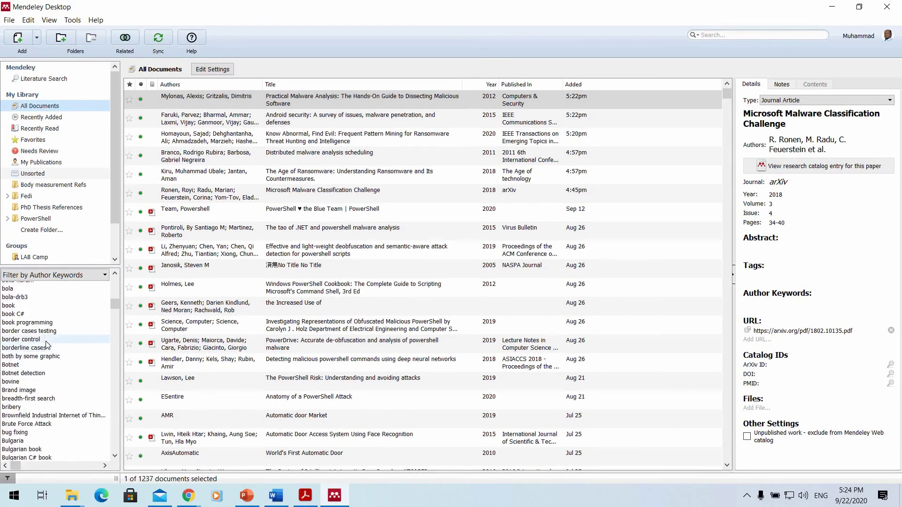
{"action": "scroll", "coordinate": [46, 350], "scroll_direction": "down", "scroll_amount": 10}
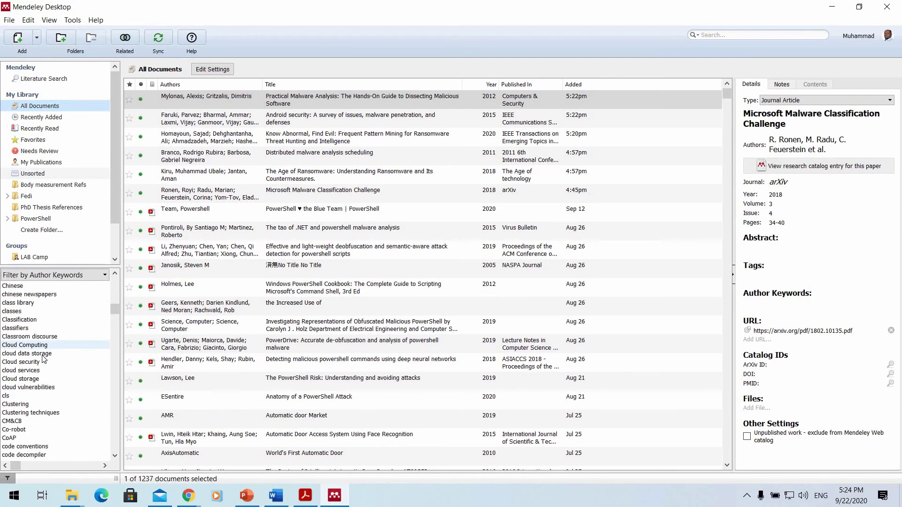
{"action": "scroll", "coordinate": [43, 359], "scroll_direction": "down", "scroll_amount": 2}
{"action": "scroll", "coordinate": [43, 359], "scroll_direction": "down", "scroll_amount": 5}
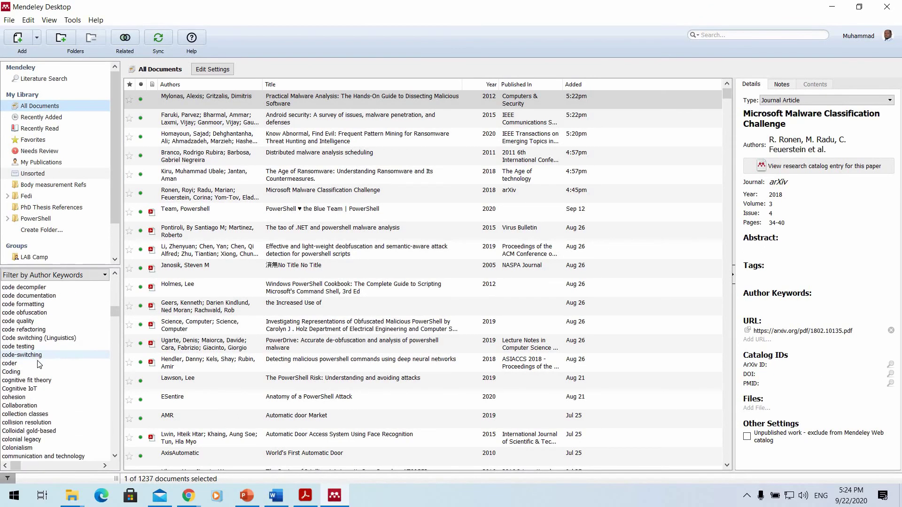
Filter by keywords Coding, cognitive fit theory, cohesion, complex, component, conditional probability, Conflict, console input.
{"action": "left_click", "coordinate": [29, 371]}
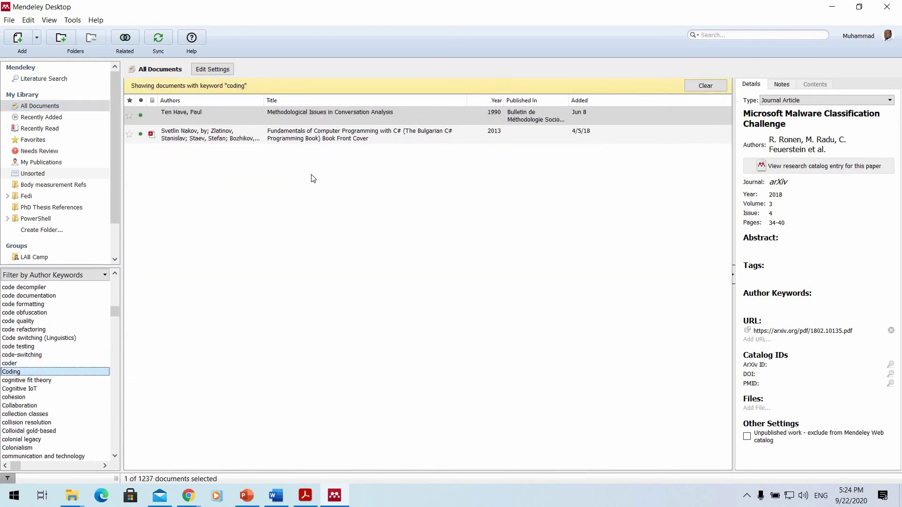
{"action": "left_click", "coordinate": [45, 380]}
{"action": "key", "text": "Down"}
{"action": "key", "text": "Down"}
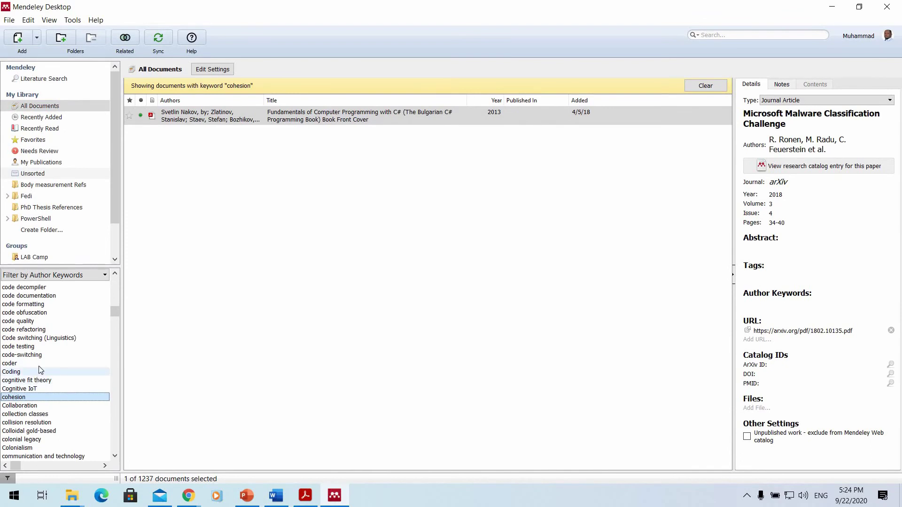
{"action": "scroll", "coordinate": [14, 409], "scroll_direction": "down", "scroll_amount": 4}
{"action": "left_click", "coordinate": [11, 420]}
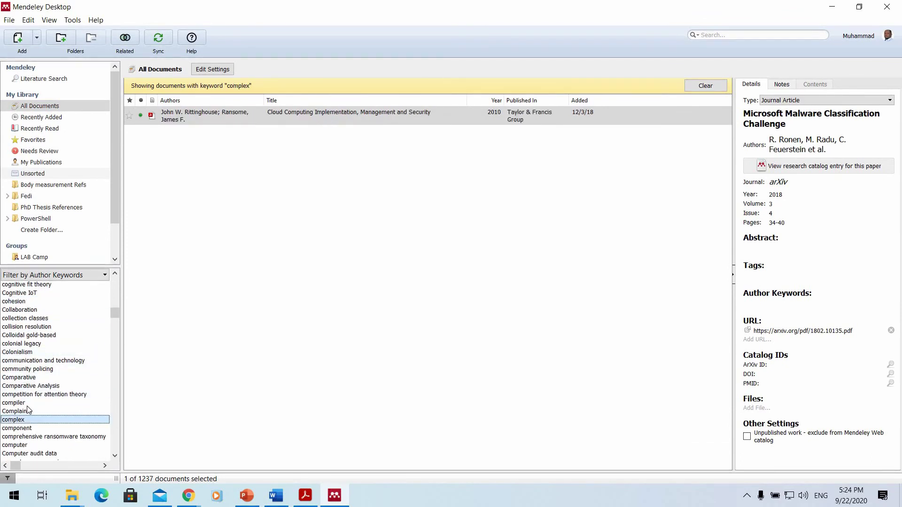
{"action": "left_click", "coordinate": [21, 427]}
{"action": "scroll", "coordinate": [18, 429], "scroll_direction": "down", "scroll_amount": 3}
{"action": "left_click", "coordinate": [18, 424]}
{"action": "left_click", "coordinate": [17, 441]}
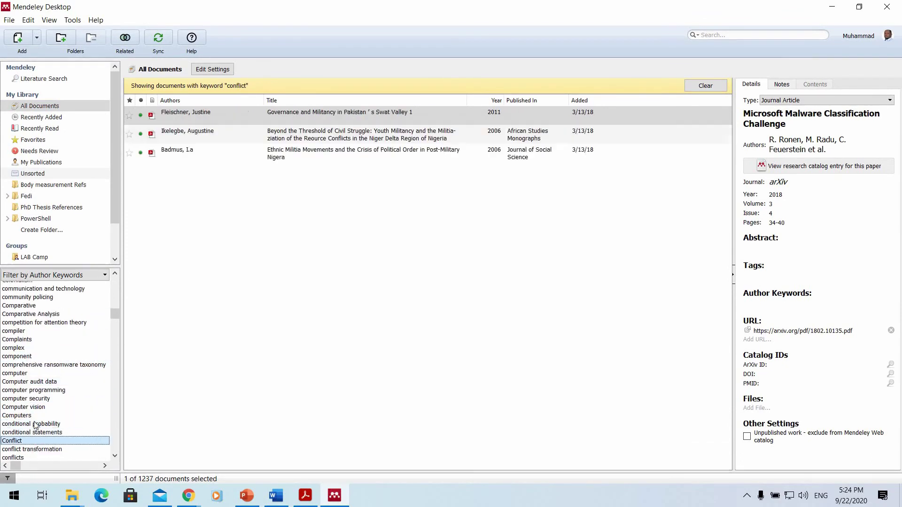
{"action": "scroll", "coordinate": [38, 412], "scroll_direction": "down", "scroll_amount": 4}
{"action": "left_click", "coordinate": [18, 404]}
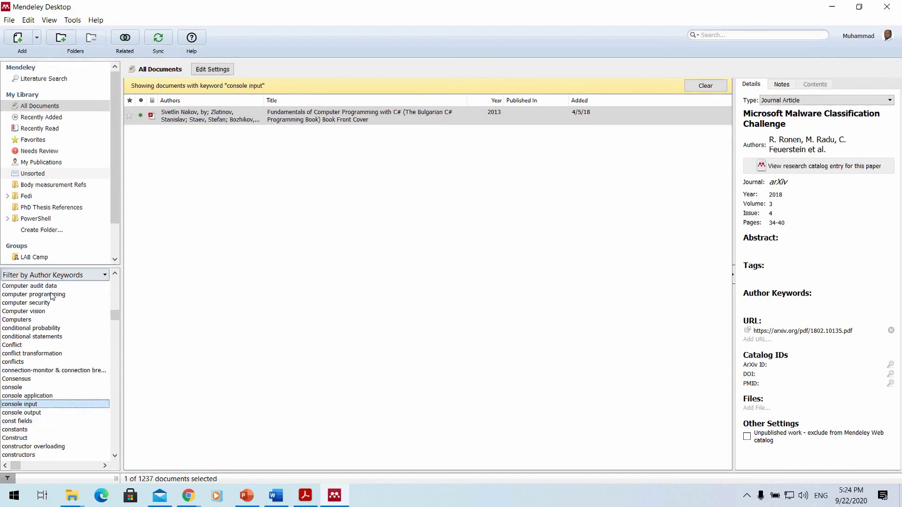
{"action": "left_click", "coordinate": [52, 275]}
Filter by Authors, step through the first few authors' documents, then switch to Filter by Publications.
{"action": "left_click", "coordinate": [41, 295]}
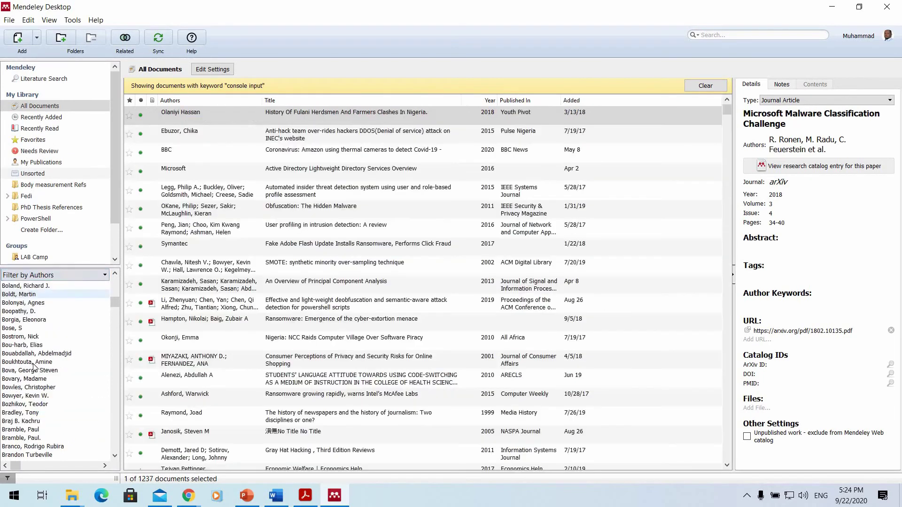
{"action": "scroll", "coordinate": [38, 319], "scroll_direction": "down", "scroll_amount": 5}
{"action": "scroll", "coordinate": [38, 319], "scroll_direction": "up", "scroll_amount": 6}
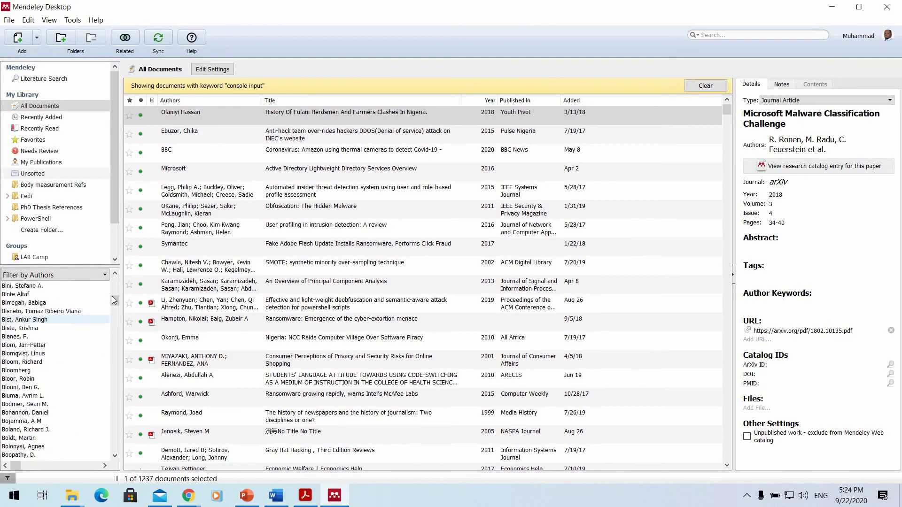
{"action": "left_click", "coordinate": [21, 295]}
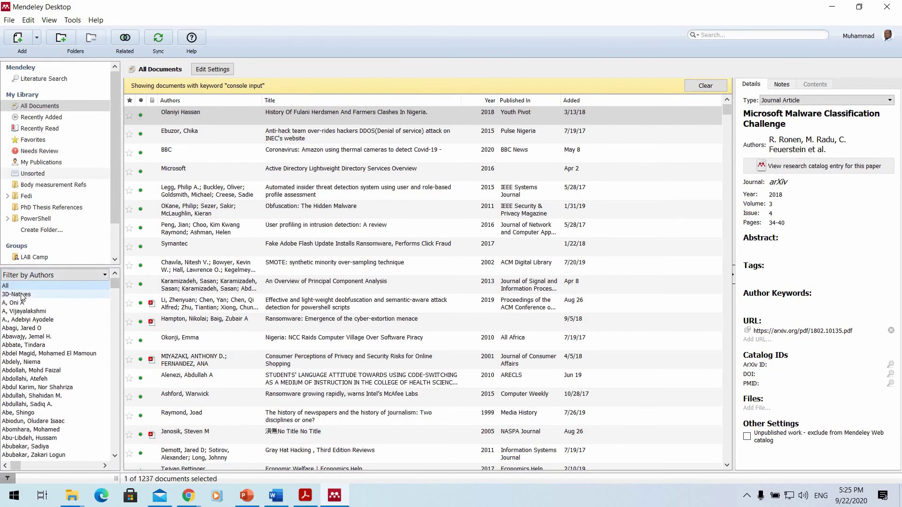
{"action": "key", "text": "Down"}
{"action": "key", "text": "Down"}
{"action": "key", "text": "Down"}
{"action": "key", "text": "Down"}
{"action": "key", "text": "Down"}
{"action": "key", "text": "Down"}
{"action": "key", "text": "Down"}
{"action": "key", "text": "Down"}
{"action": "key", "text": "Down"}
{"action": "key", "text": "Down"}
{"action": "key", "text": "Down"}
{"action": "key", "text": "Down"}
{"action": "key", "text": "Down"}
{"action": "key", "text": "Down"}
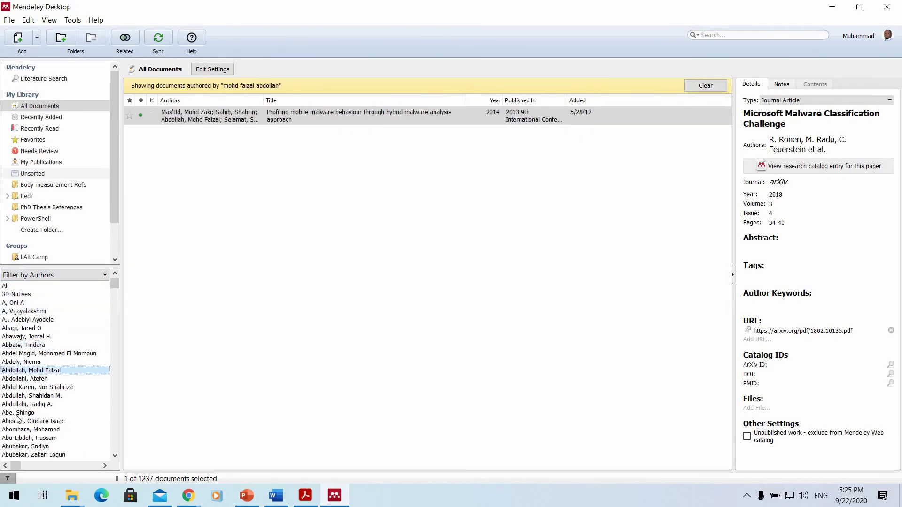
{"action": "scroll", "coordinate": [27, 389], "scroll_direction": "down", "scroll_amount": 2}
{"action": "key", "text": "Down"}
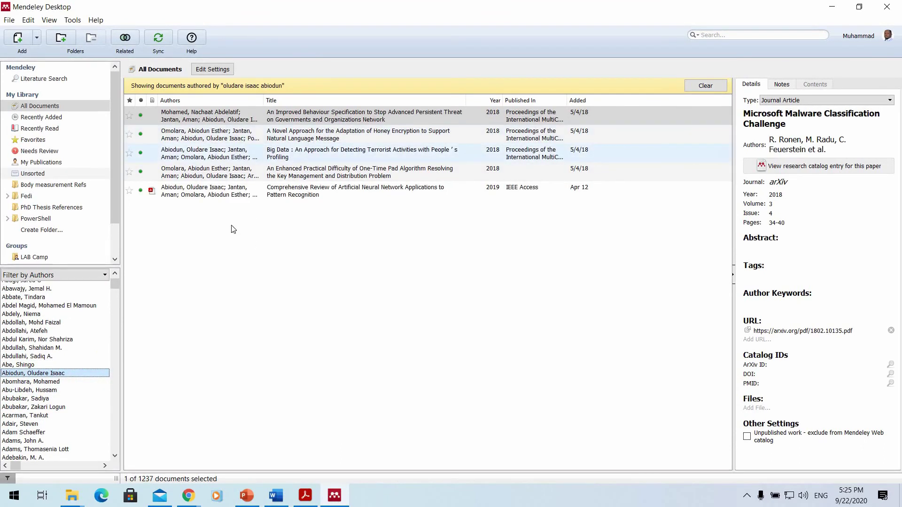
{"action": "scroll", "coordinate": [55, 326], "scroll_direction": "up", "scroll_amount": 2}
{"action": "left_click", "coordinate": [52, 275]}
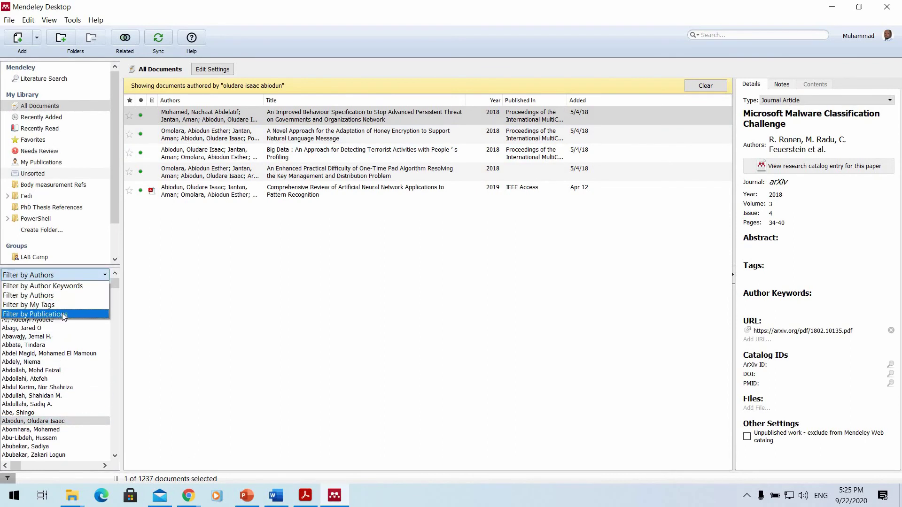
{"action": "left_click", "coordinate": [63, 314]}
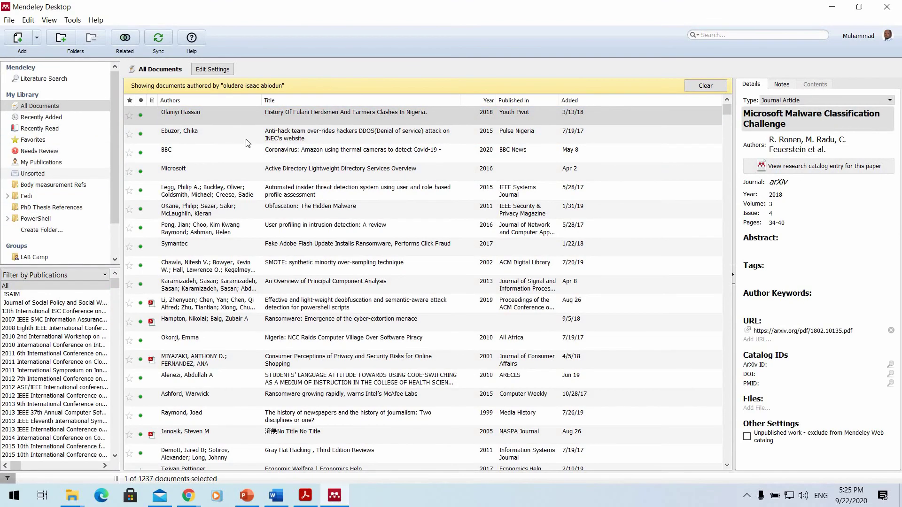
Look up the anti-hack DDOS article in the Mendeley catalog, then return to All Documents.
{"action": "left_click", "coordinate": [343, 139]}
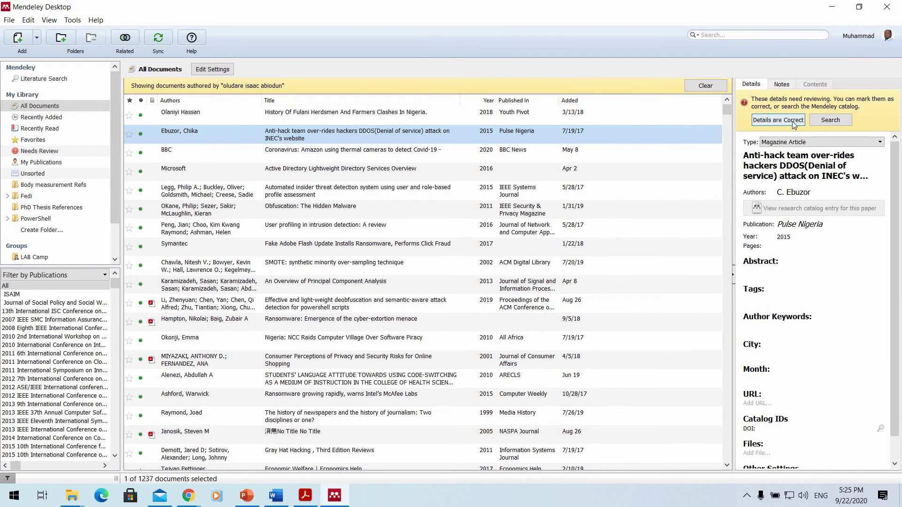
{"action": "left_click", "coordinate": [829, 120]}
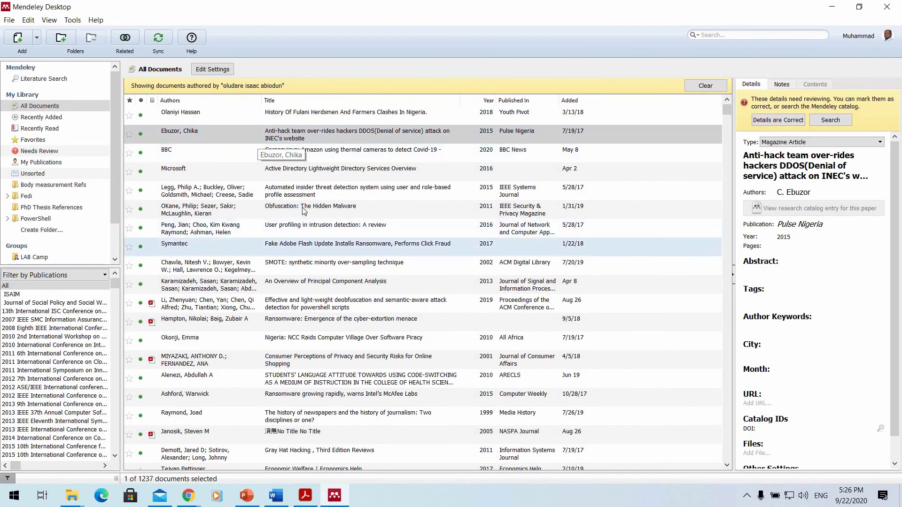
{"action": "left_click", "coordinate": [46, 117]}
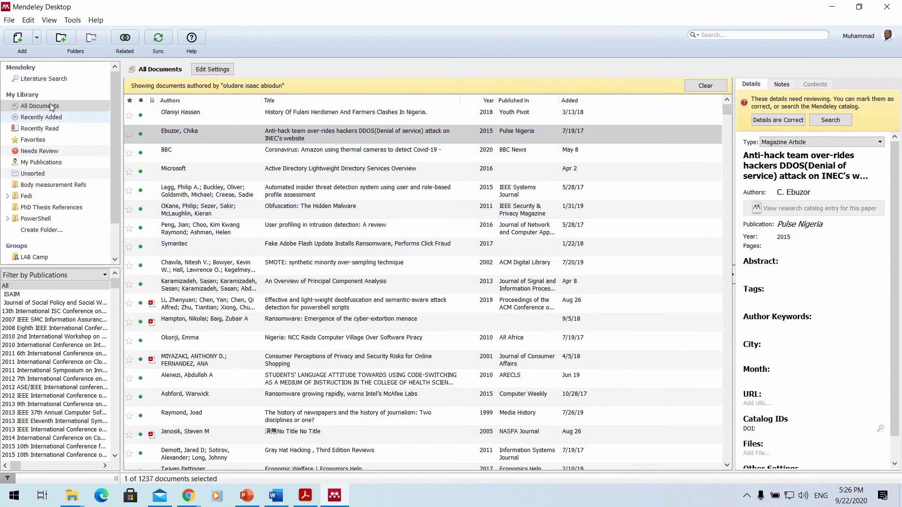
{"action": "left_click", "coordinate": [39, 105]}
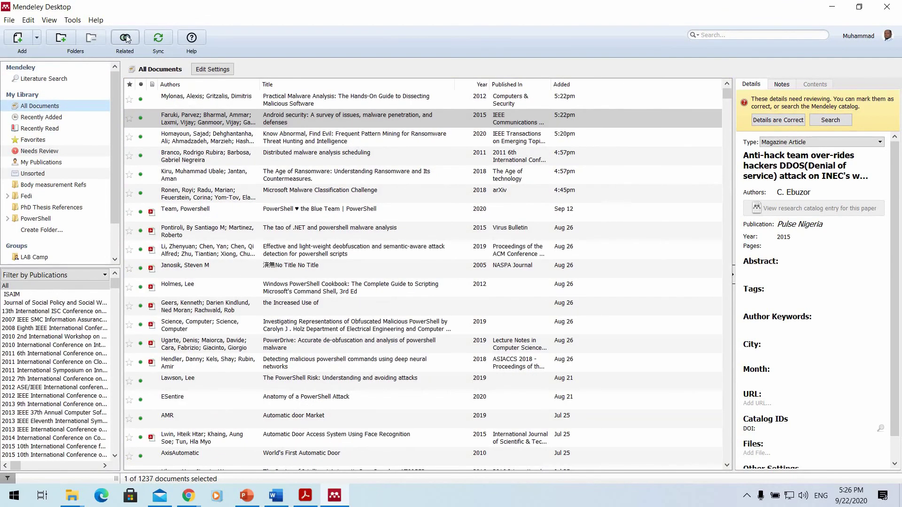
{"action": "left_click", "coordinate": [125, 38]}
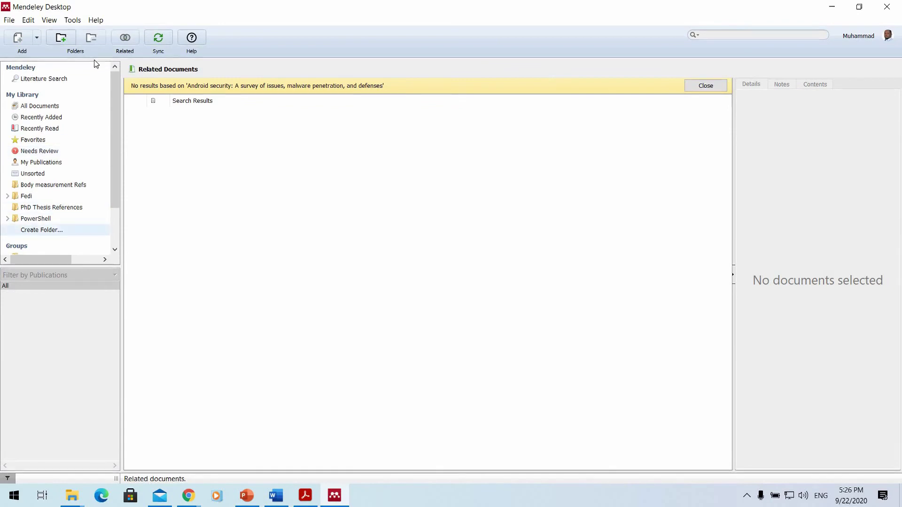
{"action": "left_click", "coordinate": [9, 20]}
{"action": "left_click", "coordinate": [117, 169]}
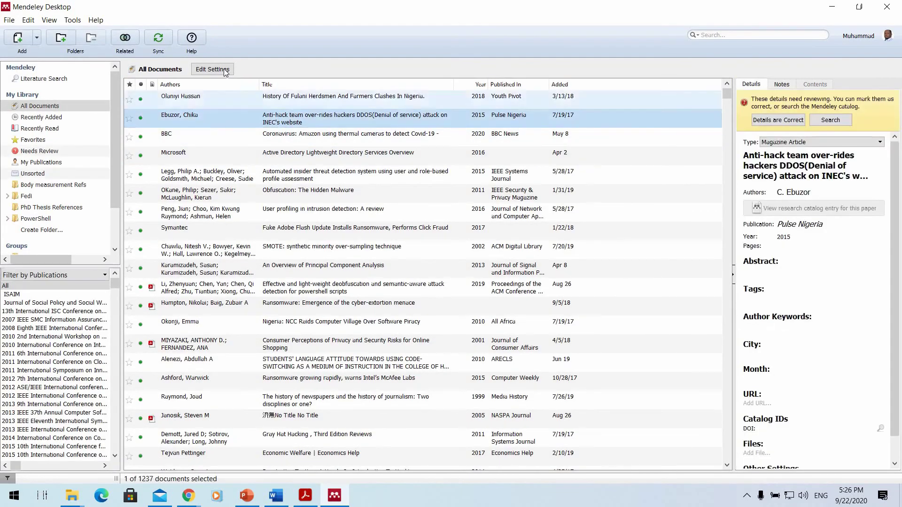
{"action": "left_click", "coordinate": [225, 71]}
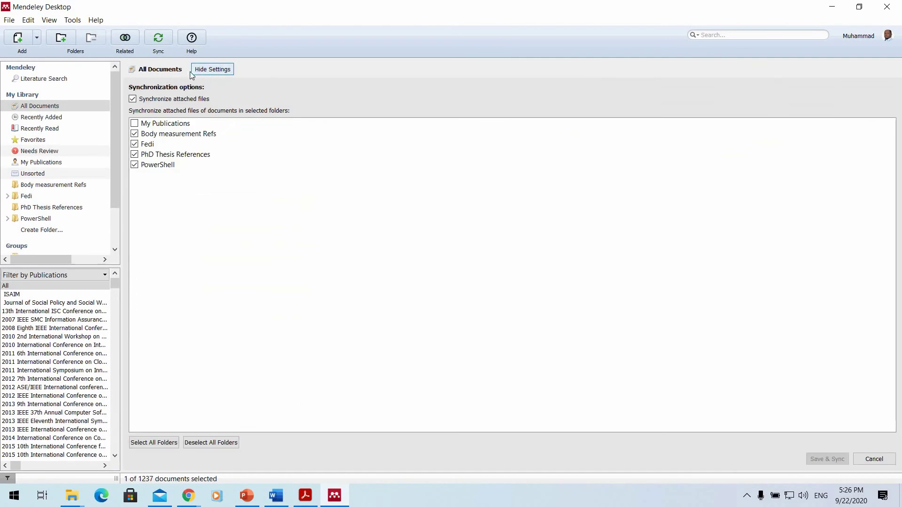
{"action": "left_click", "coordinate": [214, 69]}
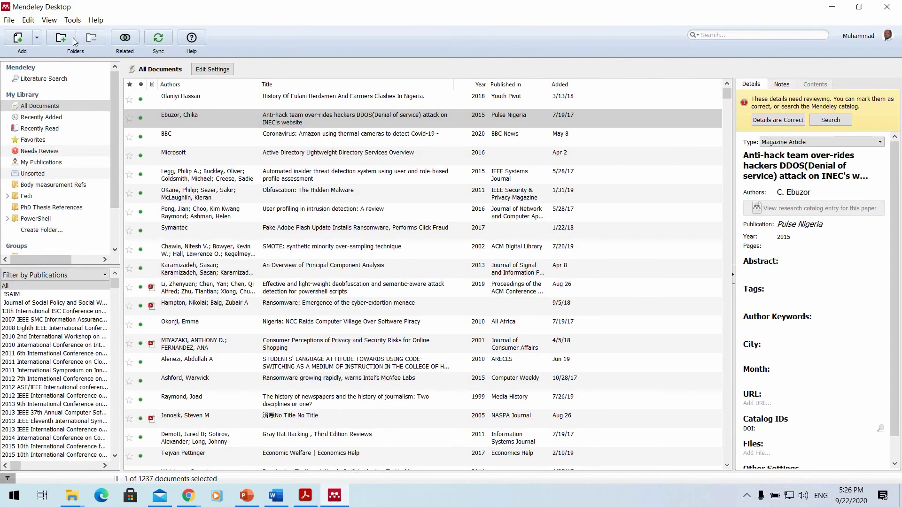
Run Tools > Check for Duplicates and scroll through the 30 duplicate sets found.
{"action": "left_click", "coordinate": [10, 20]}
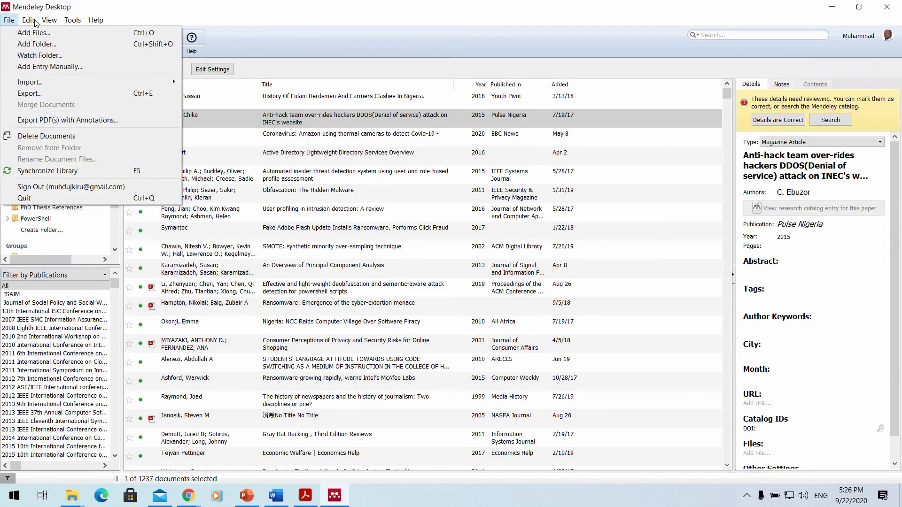
{"action": "mouse_move", "coordinate": [39, 24]}
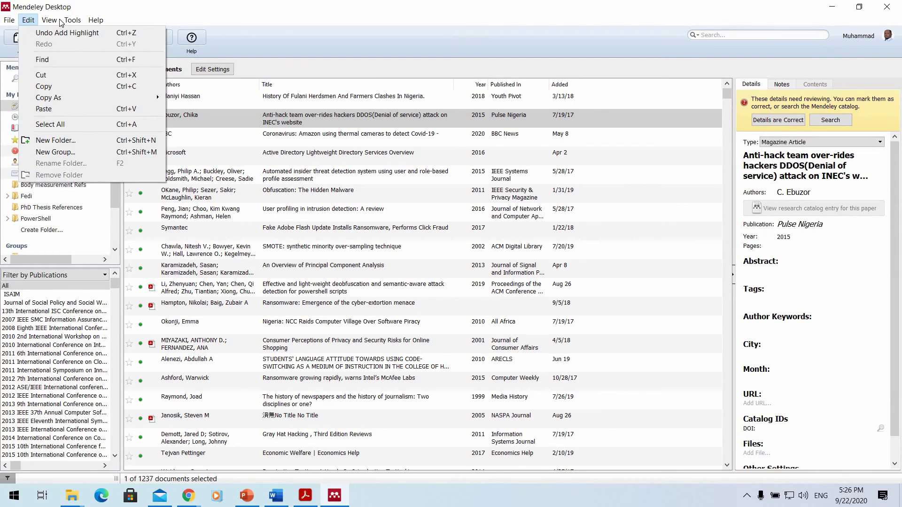
{"action": "mouse_move", "coordinate": [70, 22]}
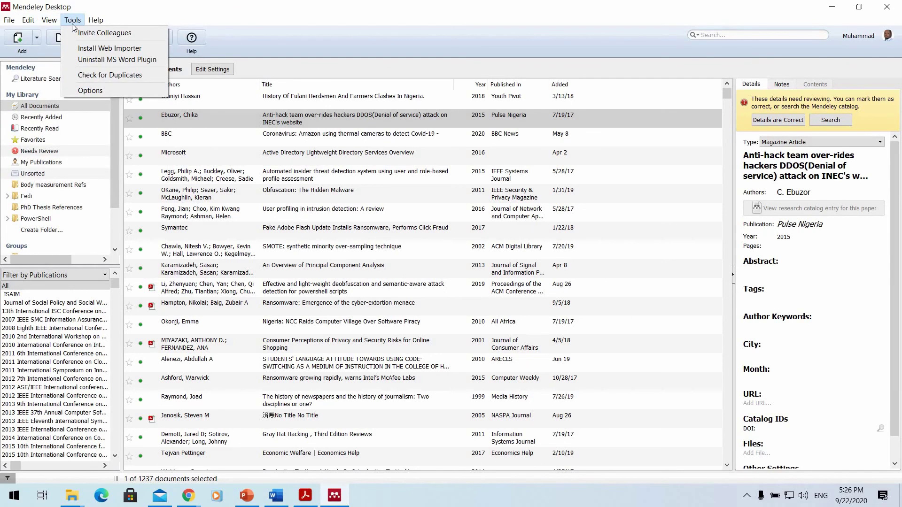
{"action": "left_click", "coordinate": [129, 74]}
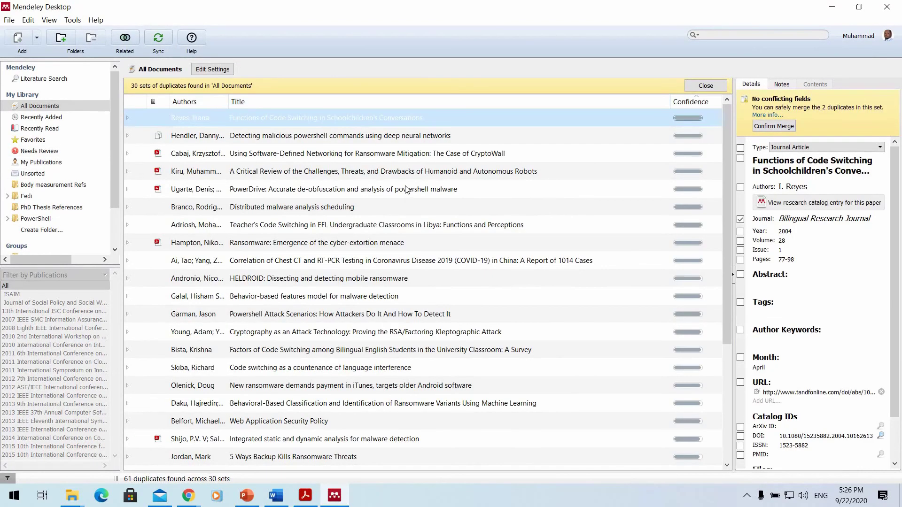
{"action": "scroll", "coordinate": [406, 189], "scroll_direction": "down", "scroll_amount": 3}
{"action": "scroll", "coordinate": [231, 153], "scroll_direction": "up", "scroll_amount": 3}
{"action": "scroll", "coordinate": [335, 152], "scroll_direction": "down", "scroll_amount": 3}
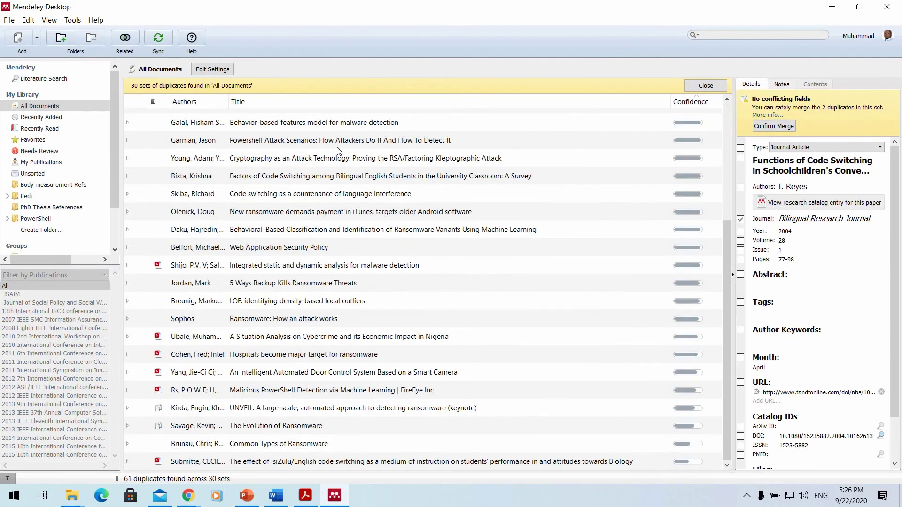
{"action": "scroll", "coordinate": [337, 150], "scroll_direction": "up", "scroll_amount": 3}
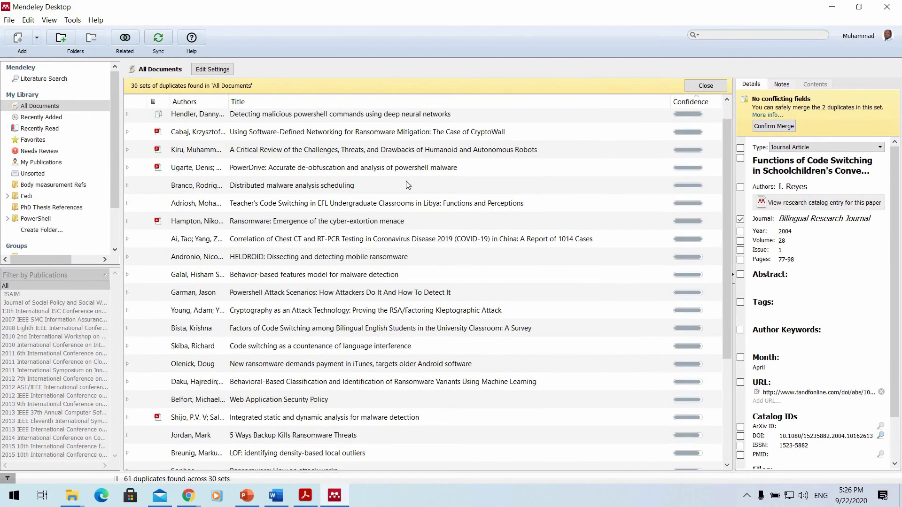
{"action": "scroll", "coordinate": [487, 168], "scroll_direction": "down", "scroll_amount": 3}
{"action": "scroll", "coordinate": [487, 167], "scroll_direction": "up", "scroll_amount": 3}
{"action": "scroll", "coordinate": [774, 188], "scroll_direction": "down", "scroll_amount": 2}
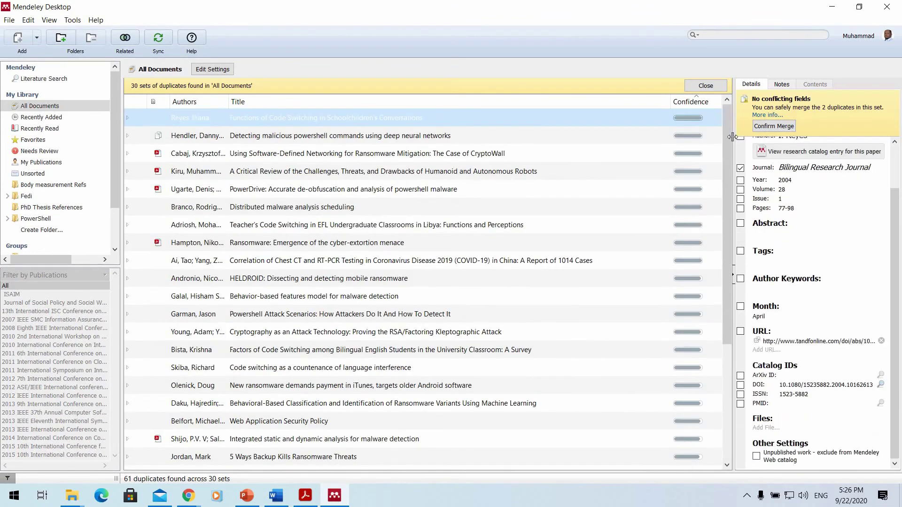
{"action": "scroll", "coordinate": [750, 139], "scroll_direction": "up", "scroll_amount": 2}
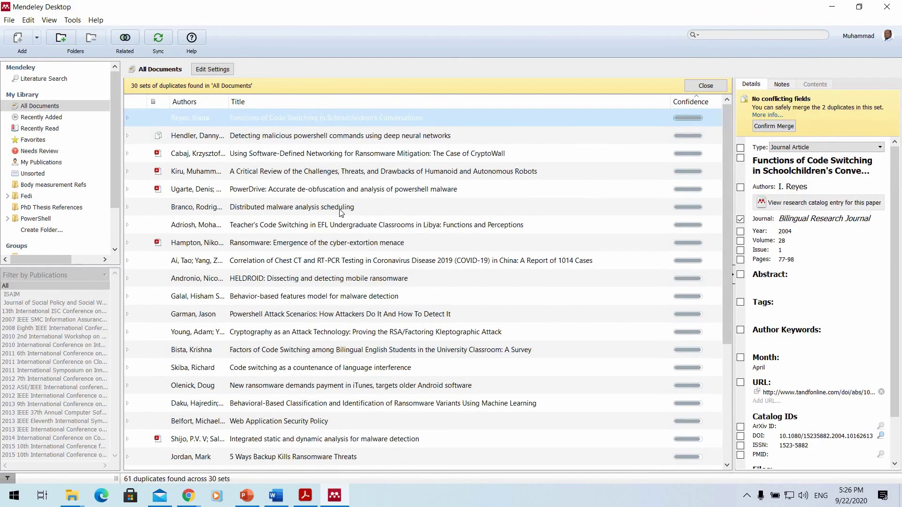
{"action": "scroll", "coordinate": [340, 210], "scroll_direction": "down", "scroll_amount": 3}
{"action": "scroll", "coordinate": [340, 209], "scroll_direction": "up", "scroll_amount": 3}
{"action": "scroll", "coordinate": [280, 162], "scroll_direction": "down", "scroll_amount": 3}
{"action": "scroll", "coordinate": [300, 282], "scroll_direction": "up", "scroll_amount": 3}
{"action": "mouse_move", "coordinate": [341, 501]}
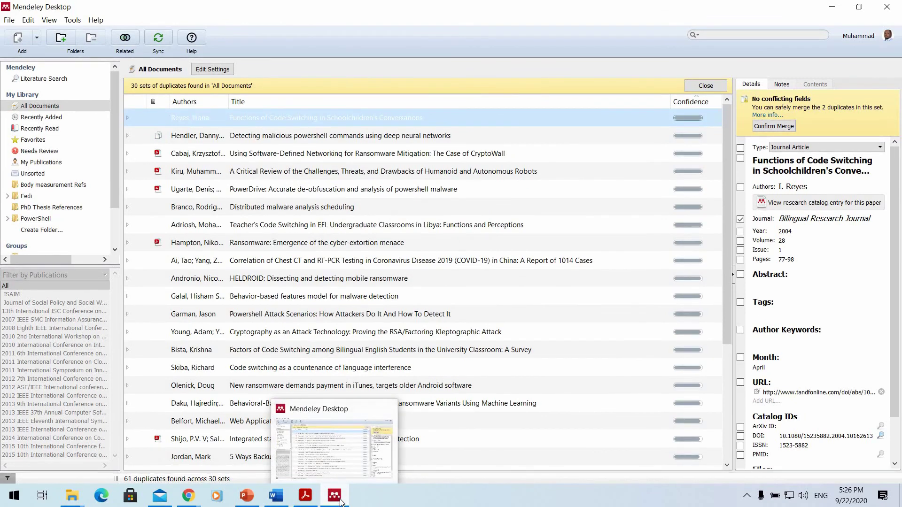
Switch to the Mendeley Overview presentation, scroll through slides 16 to 19, and minimise it.
{"action": "left_click", "coordinate": [306, 495]}
{"action": "left_click", "coordinate": [305, 495]}
{"action": "key", "text": "alt+Tab"}
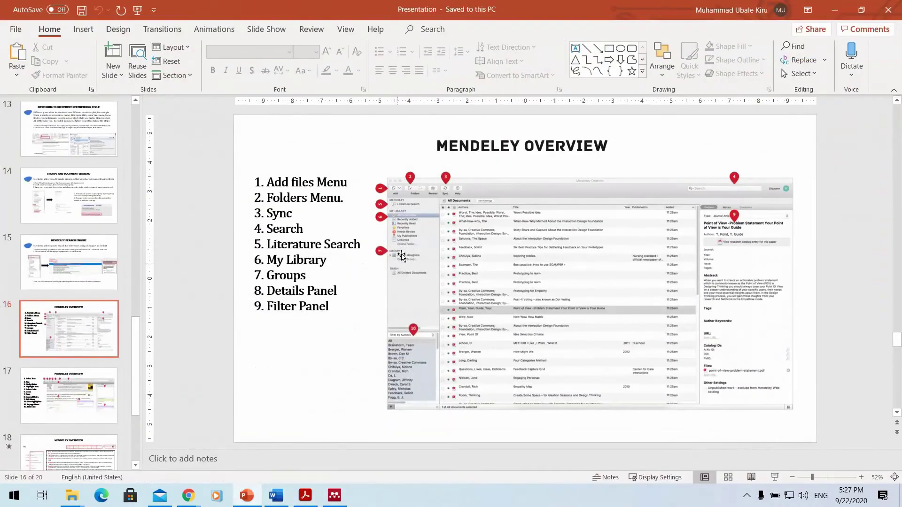
{"action": "scroll", "coordinate": [401, 256], "scroll_direction": "down", "scroll_amount": 1}
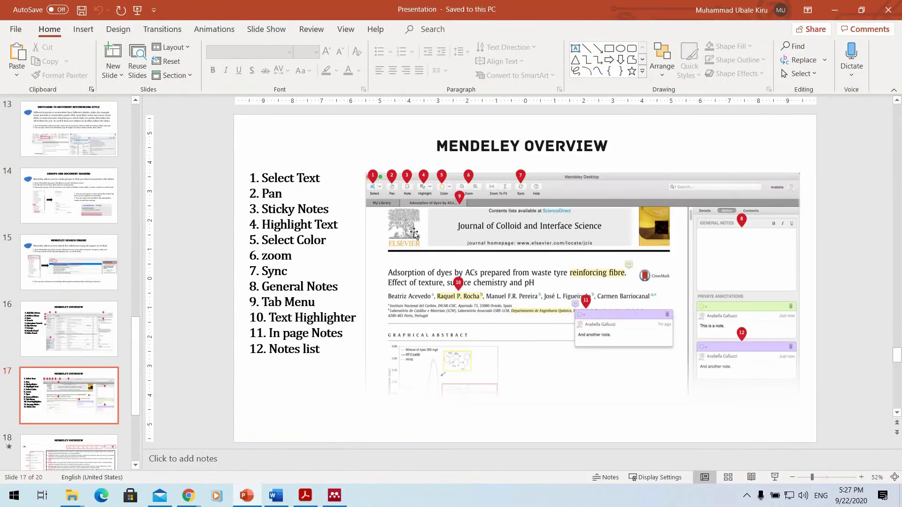
{"action": "scroll", "coordinate": [402, 193], "scroll_direction": "down", "scroll_amount": 1}
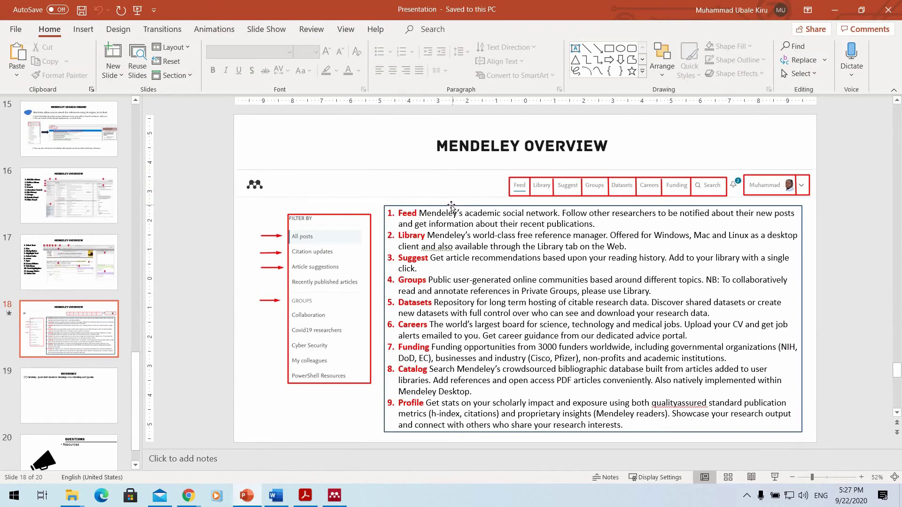
{"action": "scroll", "coordinate": [531, 196], "scroll_direction": "down", "scroll_amount": 1}
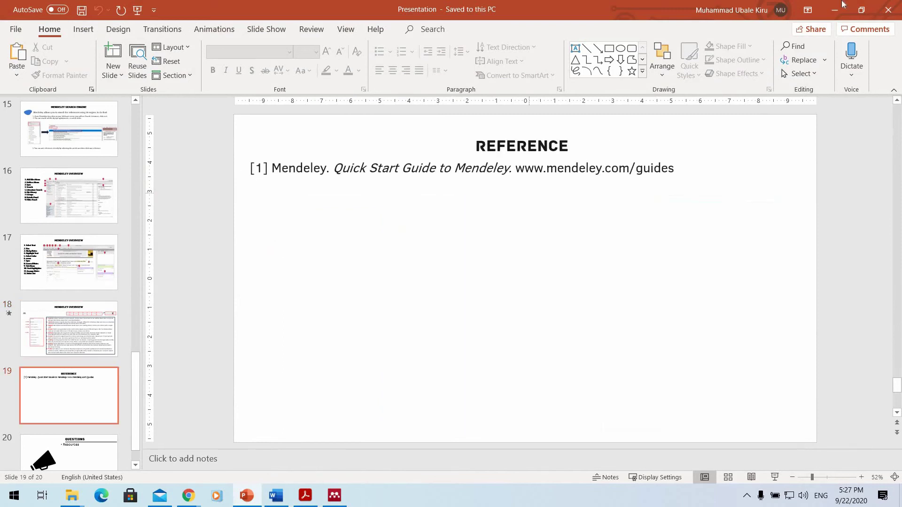
{"action": "scroll", "coordinate": [530, 196], "scroll_direction": "up", "scroll_amount": 1}
{"action": "left_click", "coordinate": [834, 9]}
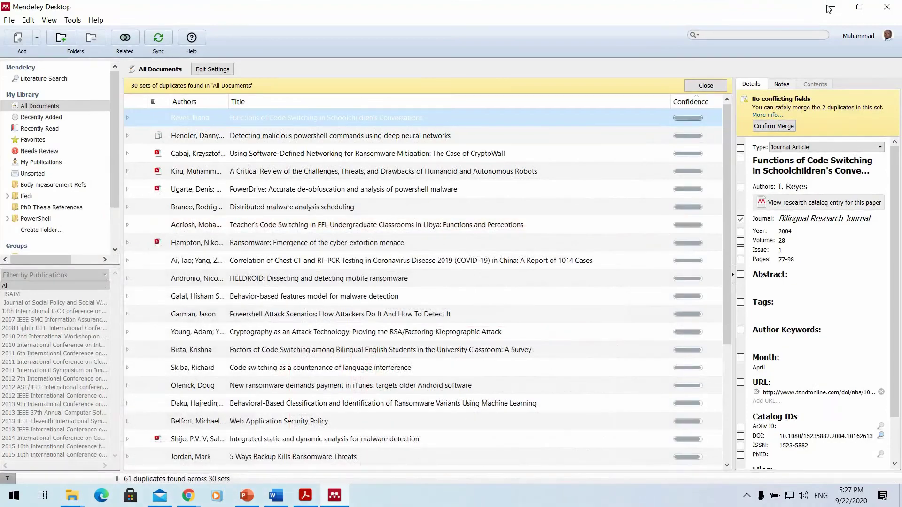
Minimise Mendeley Desktop to reveal the Downloads folder window.
{"action": "left_click", "coordinate": [334, 495]}
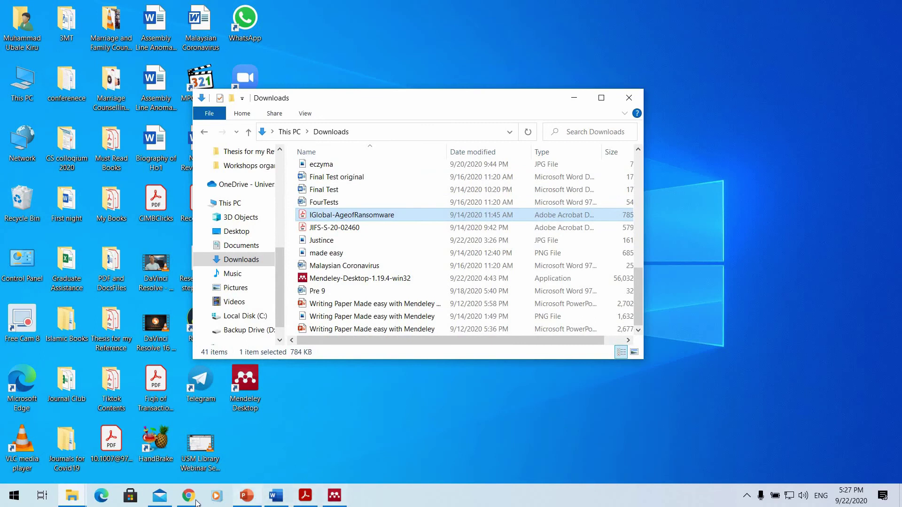
Bring Chrome forward and close the leftover account, inbox, search and duplicate article tabs.
{"action": "mouse_move", "coordinate": [188, 495]}
{"action": "left_click", "coordinate": [171, 450]}
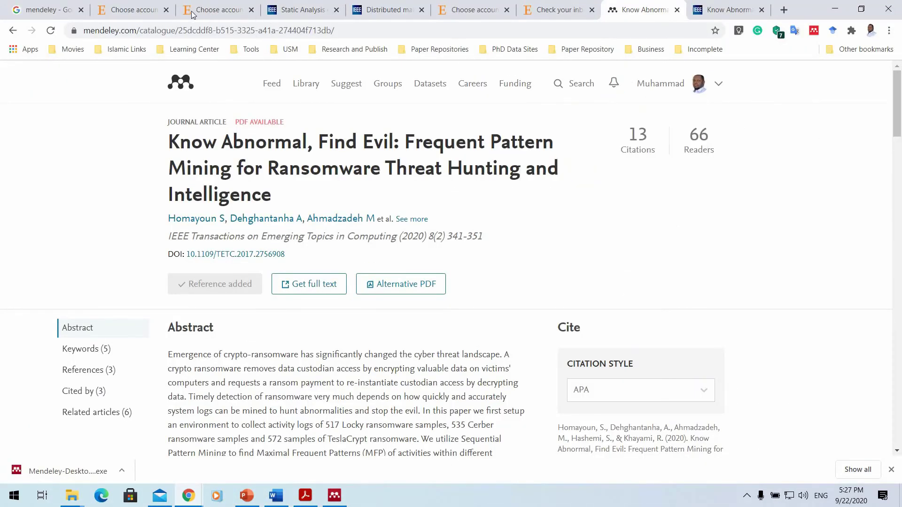
{"action": "left_click", "coordinate": [167, 12]}
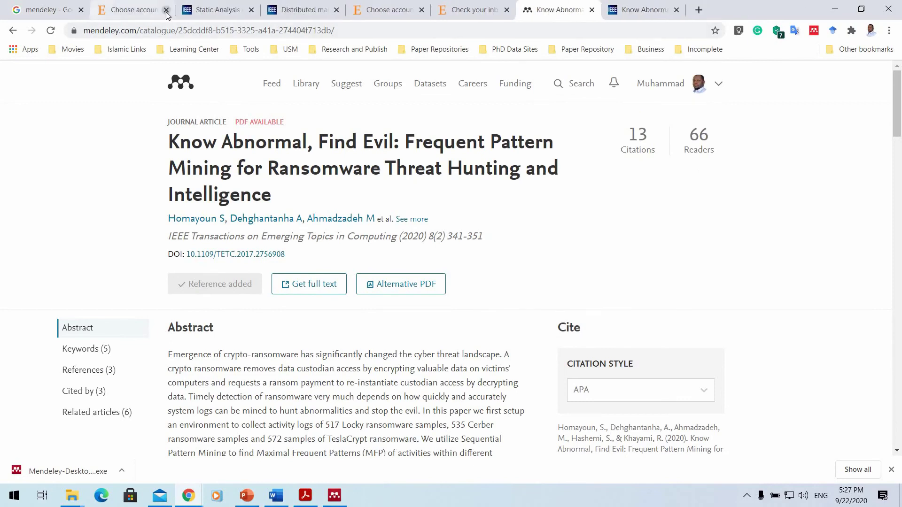
{"action": "left_click", "coordinate": [166, 12]}
{"action": "left_click", "coordinate": [166, 11]}
{"action": "left_click", "coordinate": [167, 11]}
{"action": "left_click", "coordinate": [166, 11]}
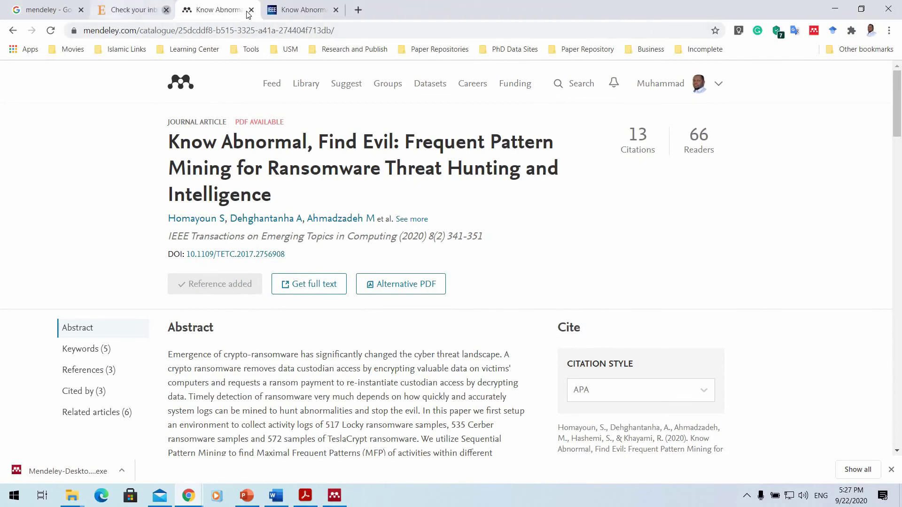
{"action": "left_click", "coordinate": [166, 12]}
{"action": "left_click", "coordinate": [251, 10]}
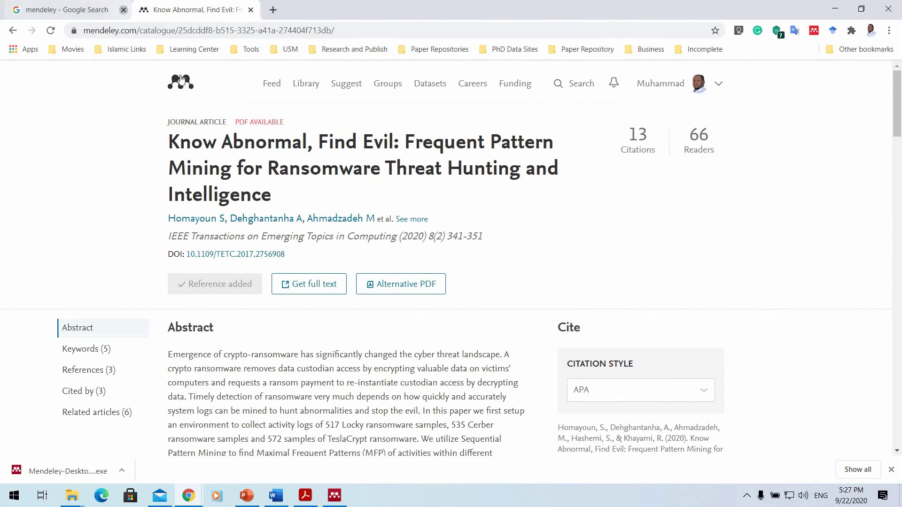
{"action": "left_click", "coordinate": [123, 9]}
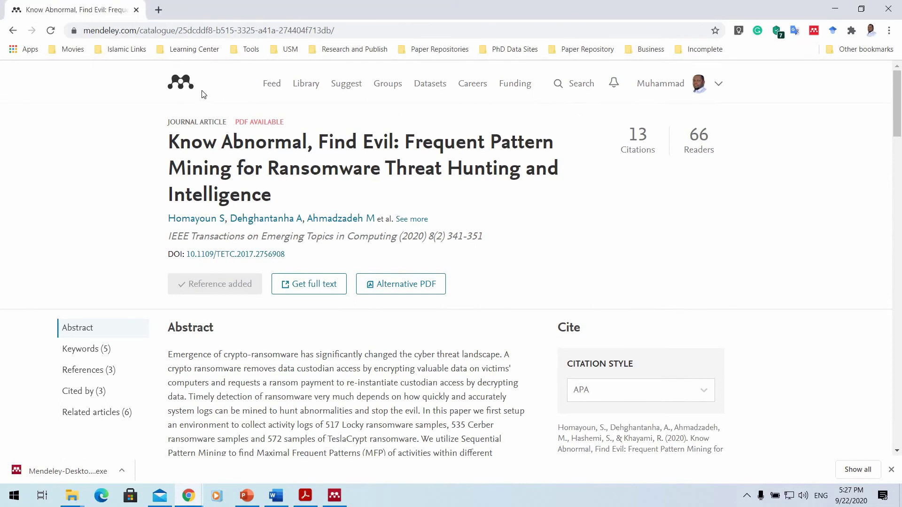
Go to the Mendeley feed and filter it to Citation updates.
{"action": "left_click", "coordinate": [183, 84]}
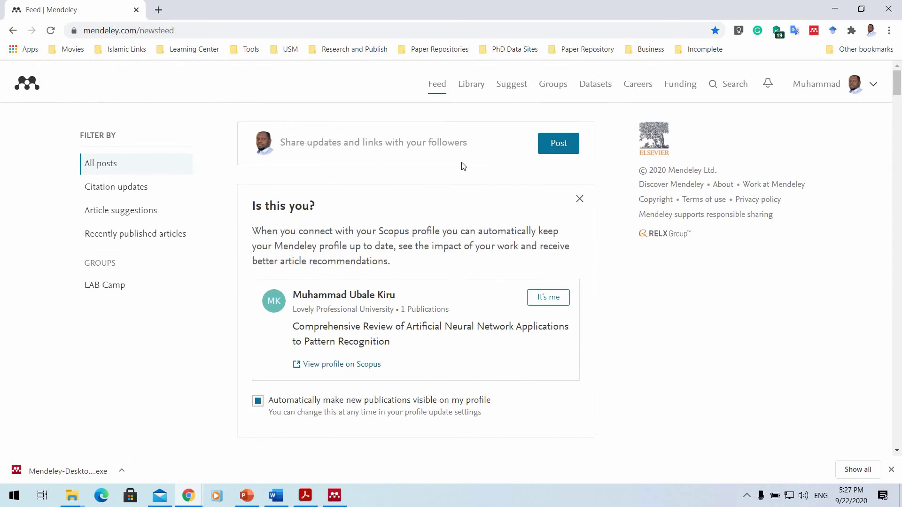
{"action": "scroll", "coordinate": [357, 167], "scroll_direction": "down", "scroll_amount": 1}
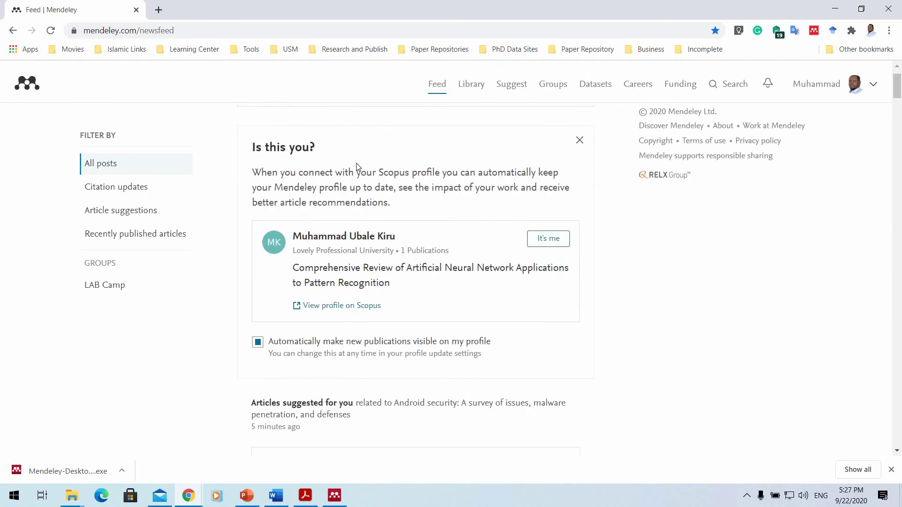
{"action": "scroll", "coordinate": [135, 186], "scroll_direction": "up", "scroll_amount": 1}
{"action": "left_click", "coordinate": [135, 186]}
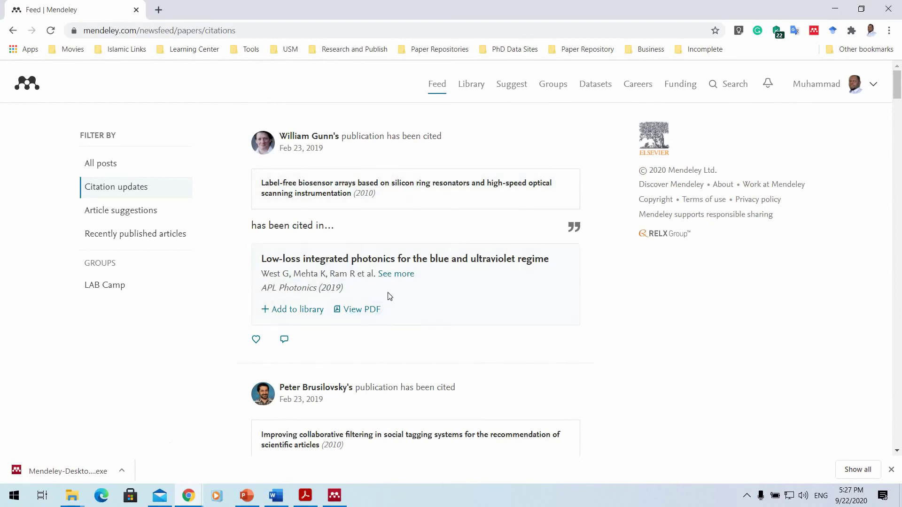
{"action": "scroll", "coordinate": [436, 265], "scroll_direction": "down", "scroll_amount": 20}
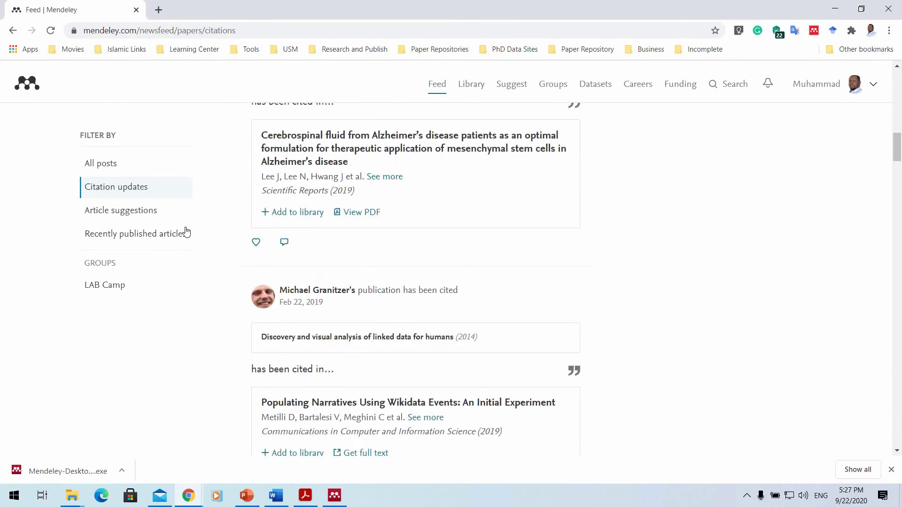
{"action": "scroll", "coordinate": [362, 181], "scroll_direction": "down", "scroll_amount": 15}
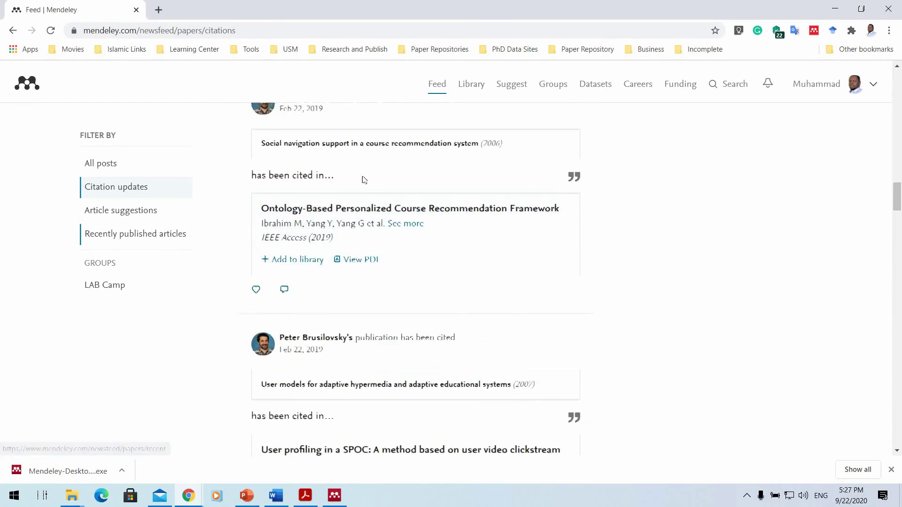
Open the web library, compare it with Mendeley Desktop, then go back to the citation updates feed.
{"action": "left_click", "coordinate": [462, 89]}
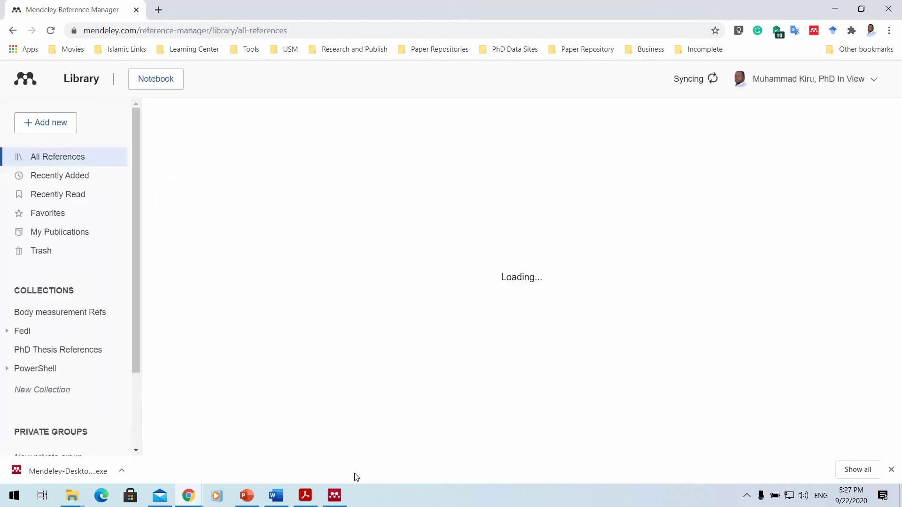
{"action": "left_click", "coordinate": [334, 495]}
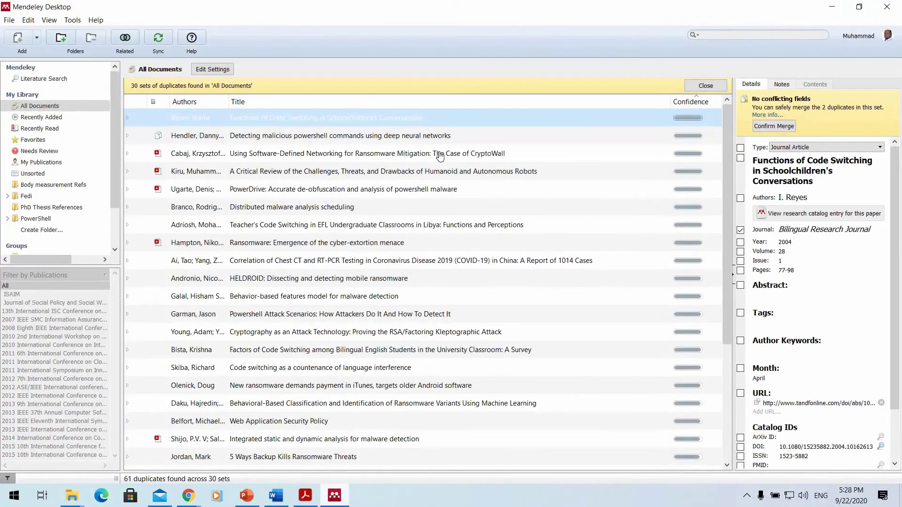
{"action": "key", "text": "alt+Tab"}
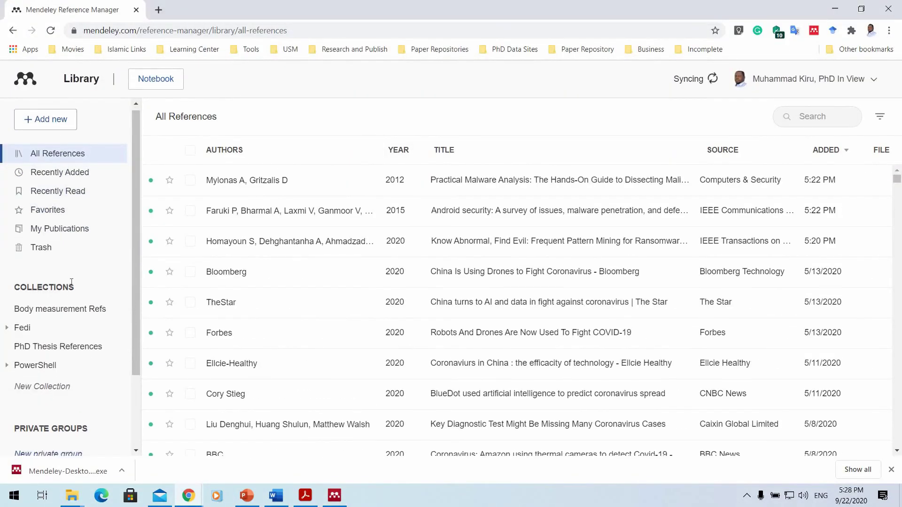
{"action": "scroll", "coordinate": [66, 188], "scroll_direction": "down", "scroll_amount": 2}
{"action": "scroll", "coordinate": [65, 166], "scroll_direction": "up", "scroll_amount": 2}
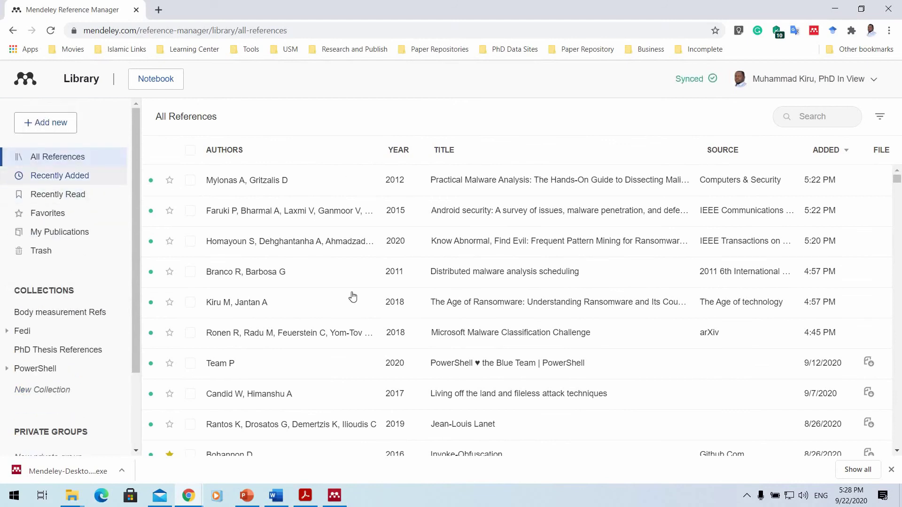
{"action": "left_click", "coordinate": [335, 495]}
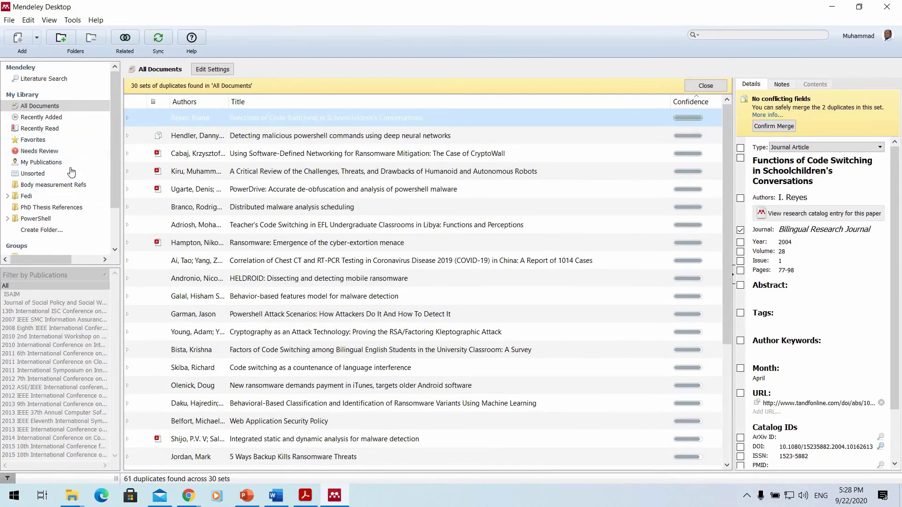
{"action": "key", "text": "alt+Tab"}
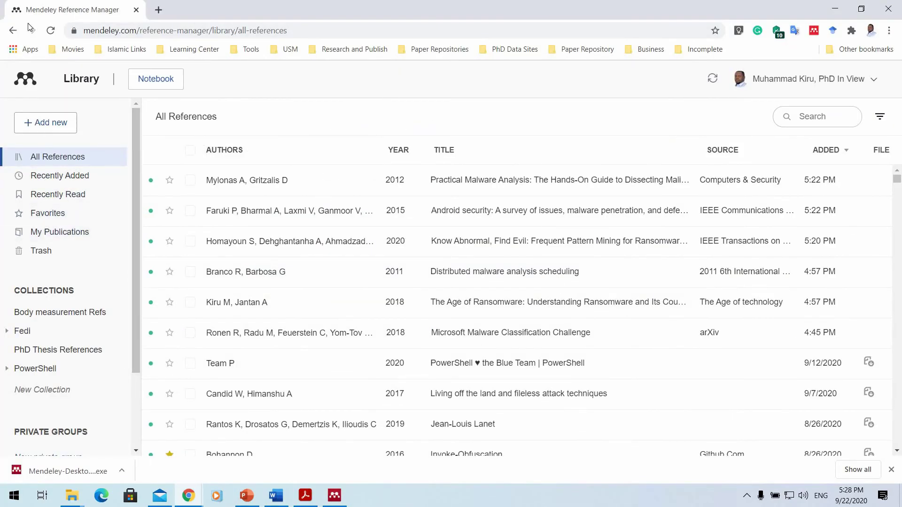
{"action": "left_click", "coordinate": [13, 30]}
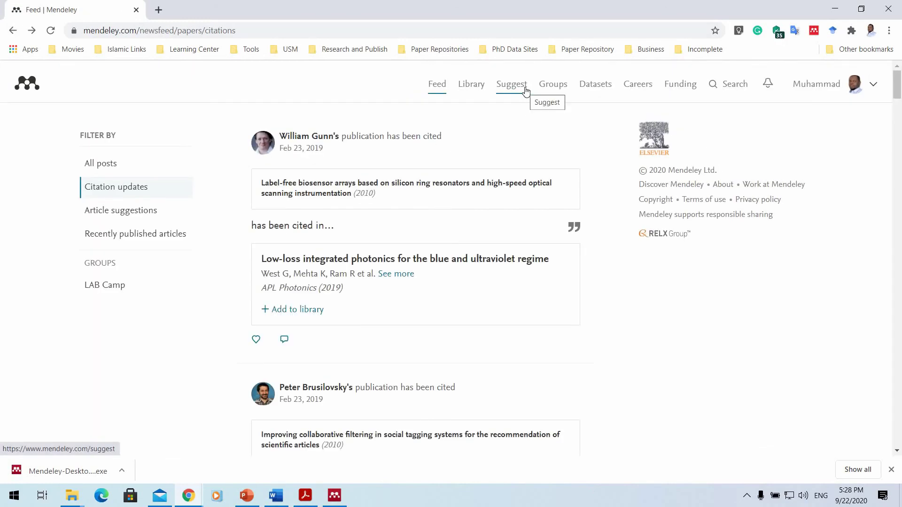
Open Suggest and browse the Recommendations list, led by a 2018 code-switching paper on bilingual children.
{"action": "left_click", "coordinate": [511, 94]}
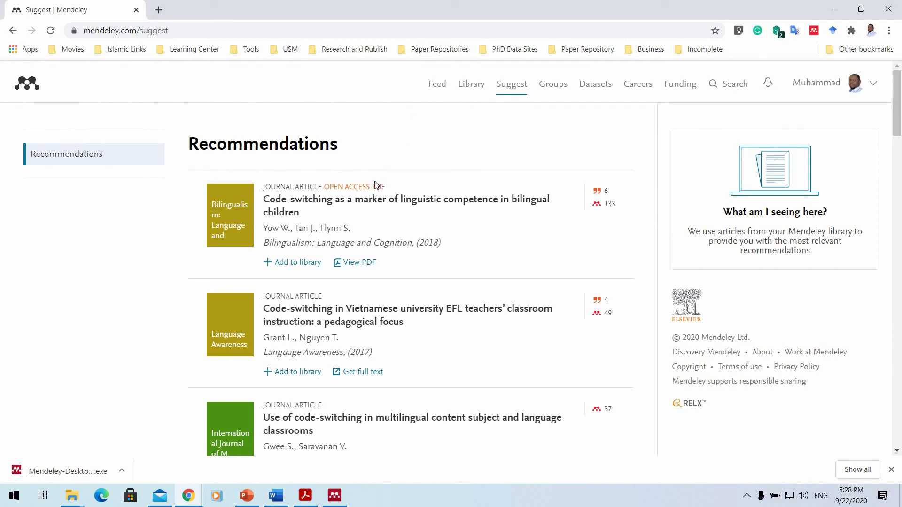
{"action": "scroll", "coordinate": [379, 207], "scroll_direction": "down", "scroll_amount": 4}
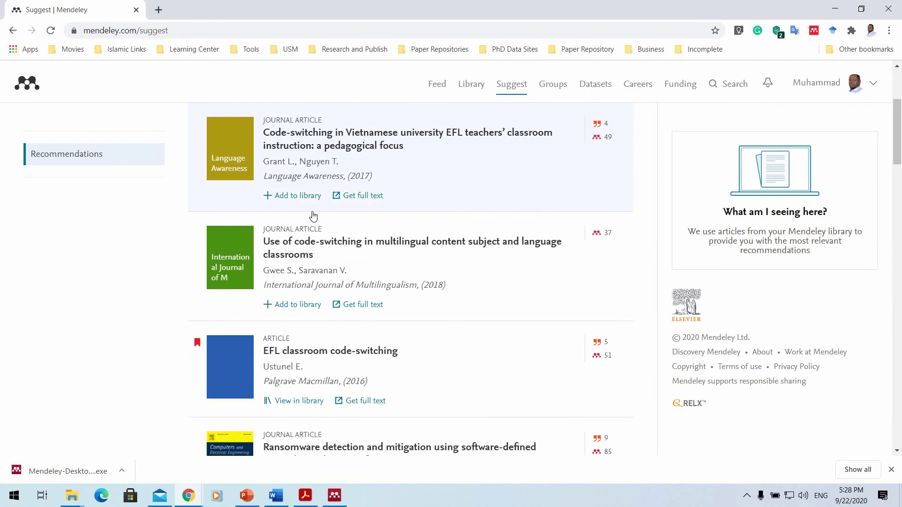
{"action": "scroll", "coordinate": [313, 216], "scroll_direction": "up", "scroll_amount": 4}
{"action": "scroll", "coordinate": [373, 155], "scroll_direction": "down", "scroll_amount": 13}
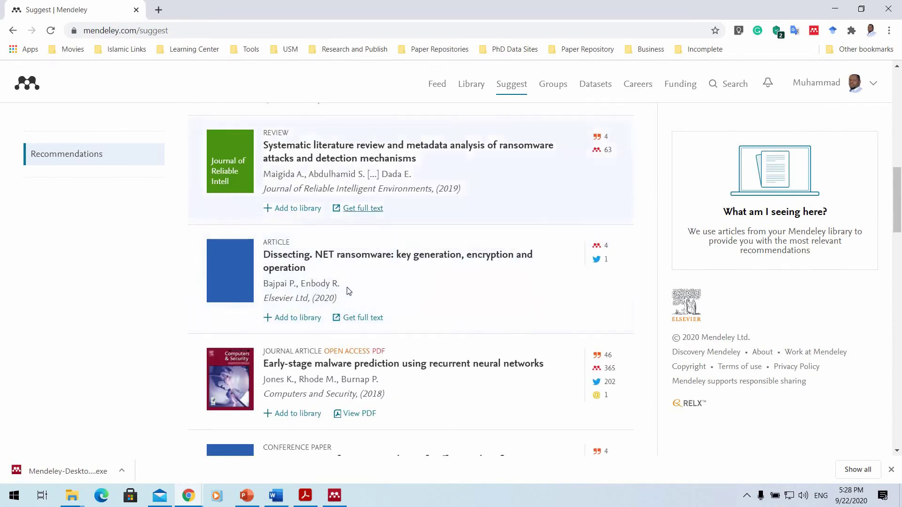
{"action": "scroll", "coordinate": [373, 202], "scroll_direction": "down", "scroll_amount": 4}
{"action": "scroll", "coordinate": [366, 202], "scroll_direction": "down", "scroll_amount": 9}
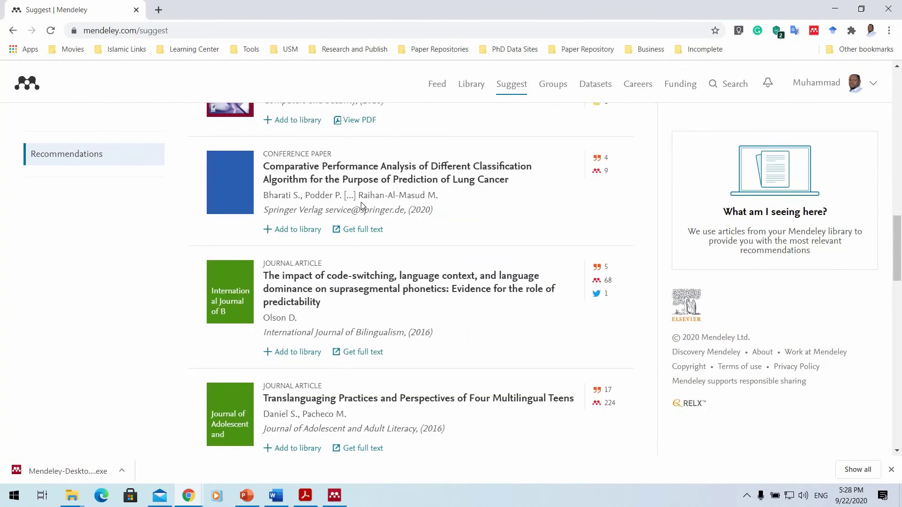
{"action": "scroll", "coordinate": [362, 218], "scroll_direction": "up", "scroll_amount": 20}
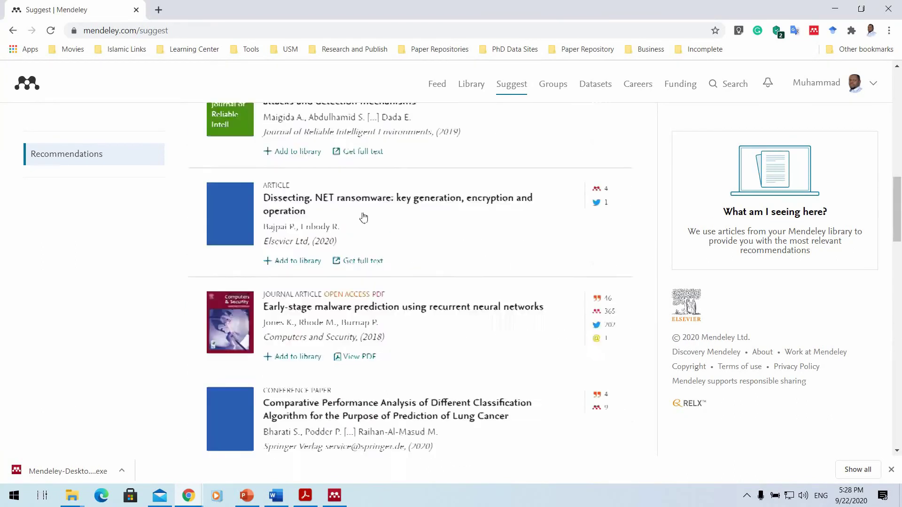
Open the LAB Camp invite-only group from My Groups and browse its overview and recent documents.
{"action": "left_click", "coordinate": [554, 85]}
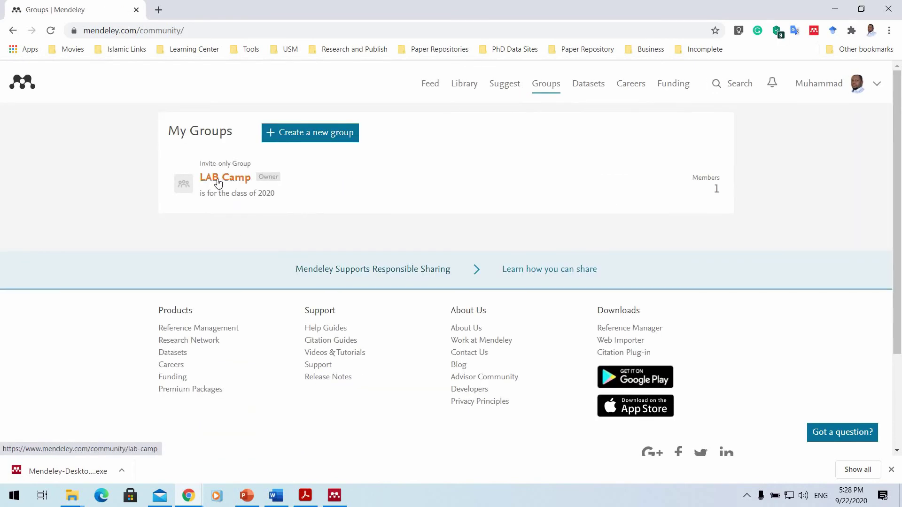
{"action": "left_click", "coordinate": [189, 189]}
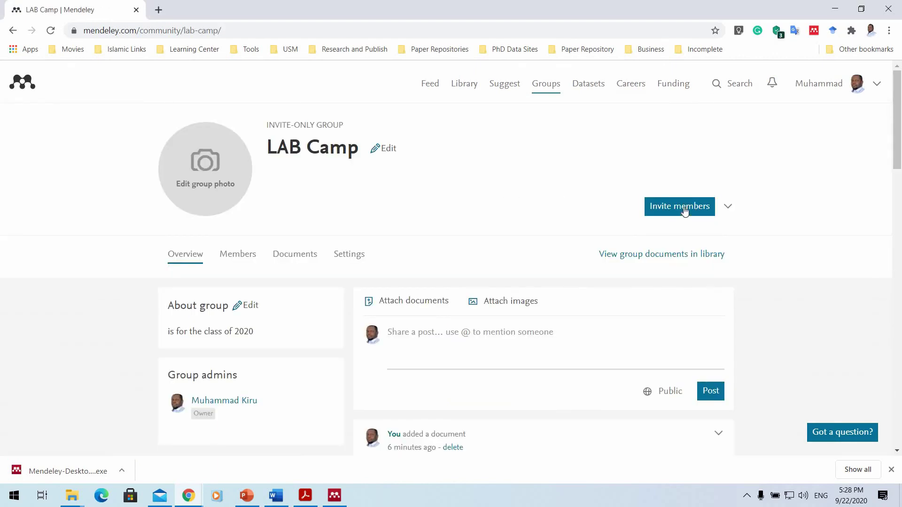
{"action": "left_click", "coordinate": [686, 209]}
{"action": "scroll", "coordinate": [606, 253], "scroll_direction": "down", "scroll_amount": 6}
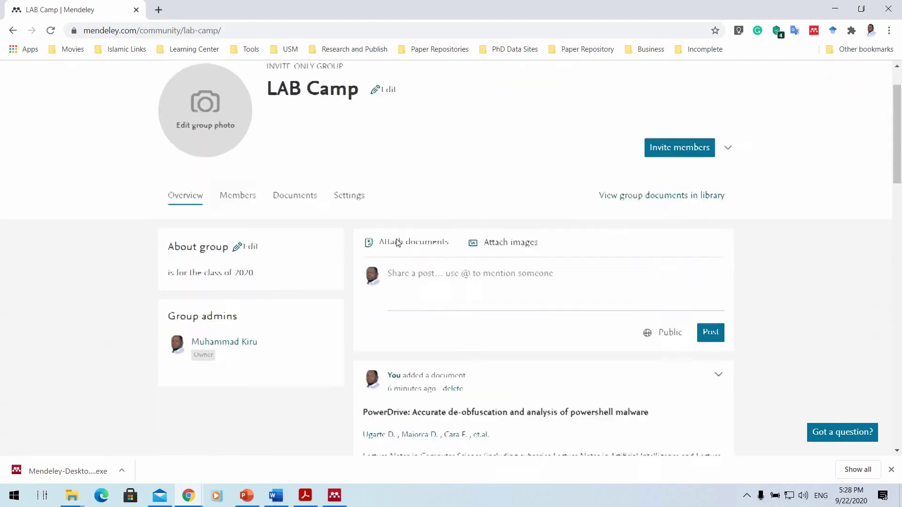
{"action": "scroll", "coordinate": [436, 220], "scroll_direction": "up", "scroll_amount": 6}
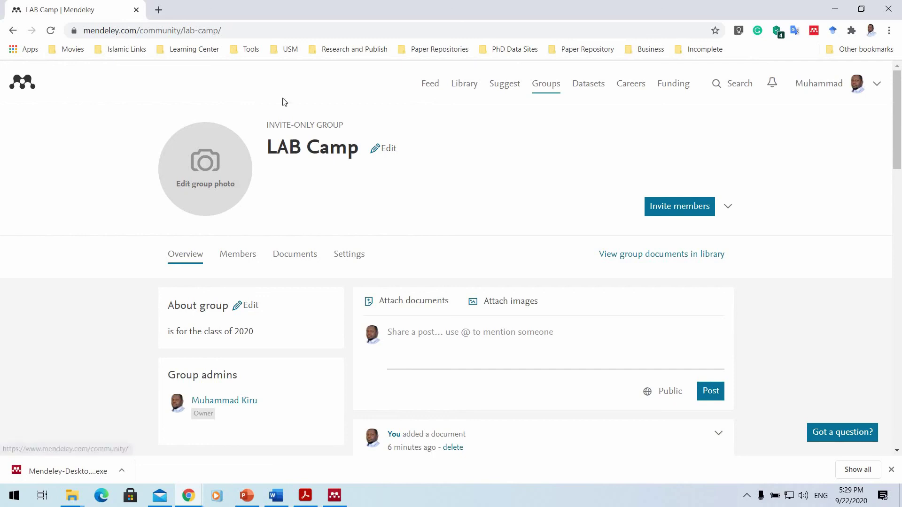
Open Mendeley Data in a new tab and accept all cookies.
{"action": "left_click", "coordinate": [598, 86]}
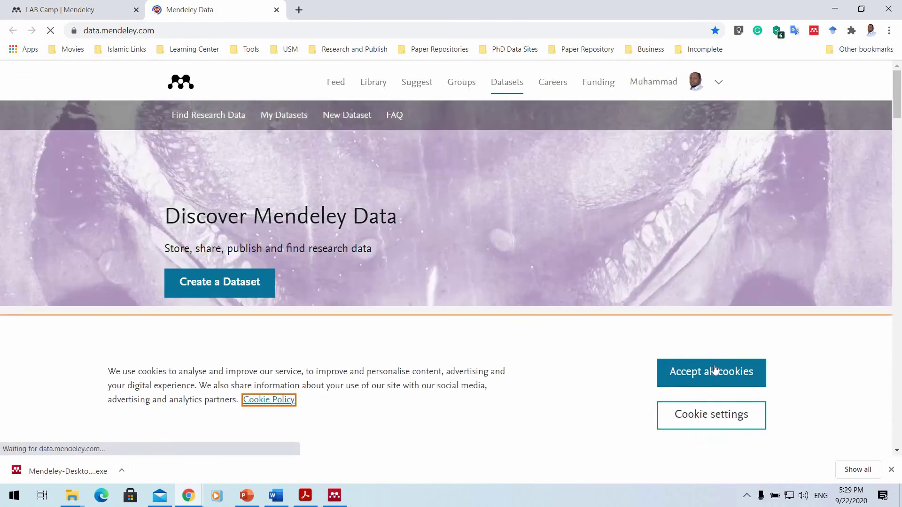
{"action": "left_click", "coordinate": [714, 373]}
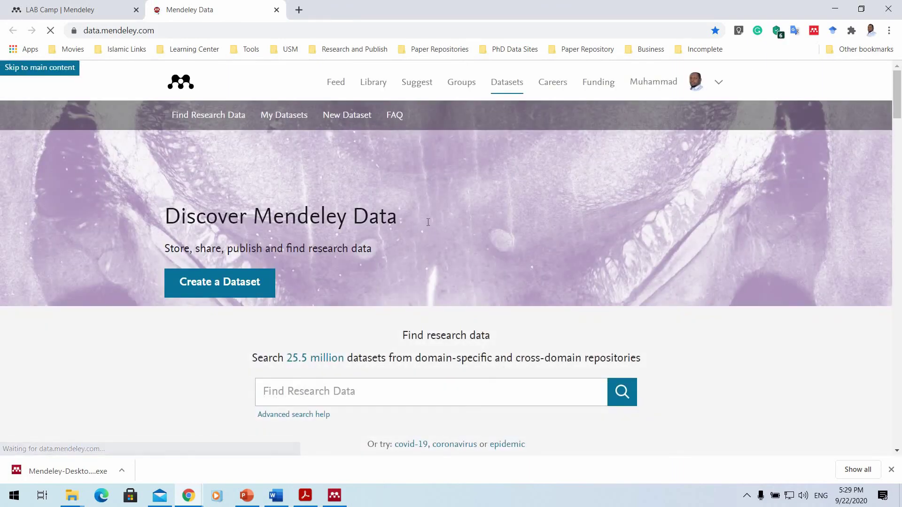
{"action": "scroll", "coordinate": [429, 224], "scroll_direction": "down", "scroll_amount": 3}
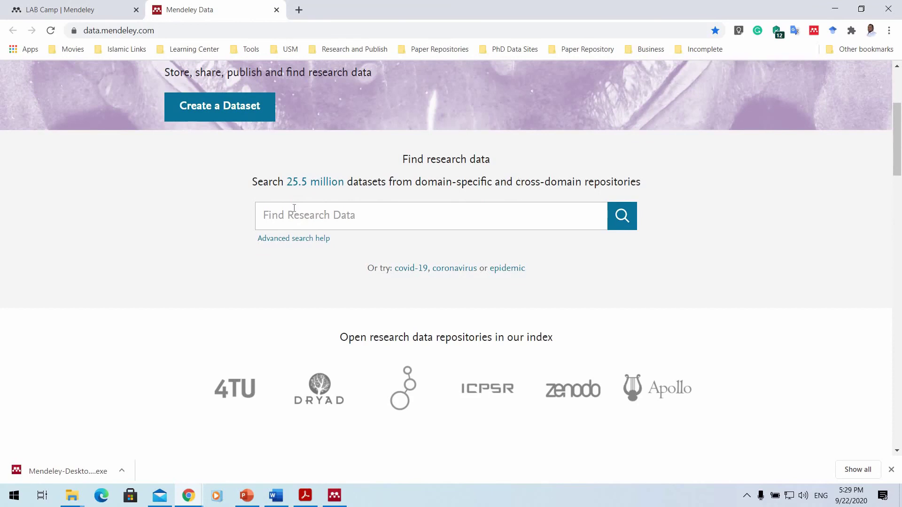
Try the covid-19 example dataset search, then return to the Mendeley Data home page.
{"action": "left_click", "coordinate": [412, 269]}
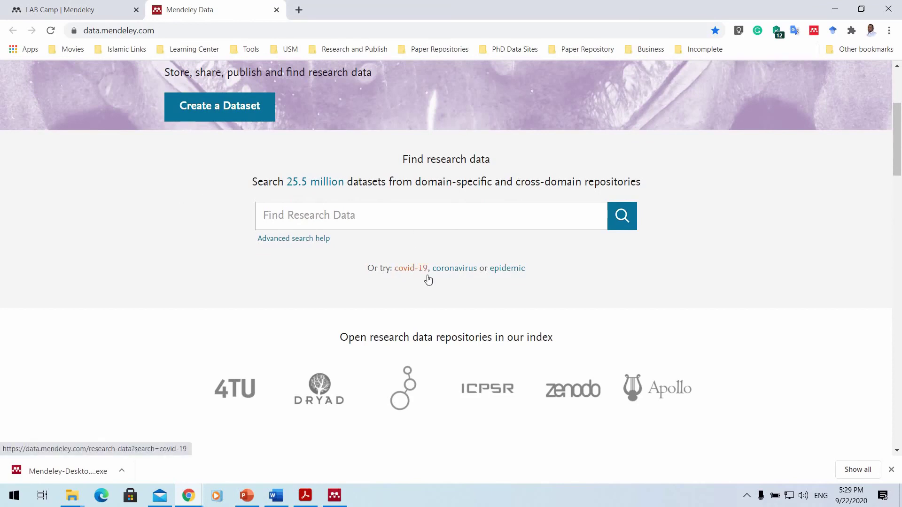
{"action": "left_click", "coordinate": [407, 266]}
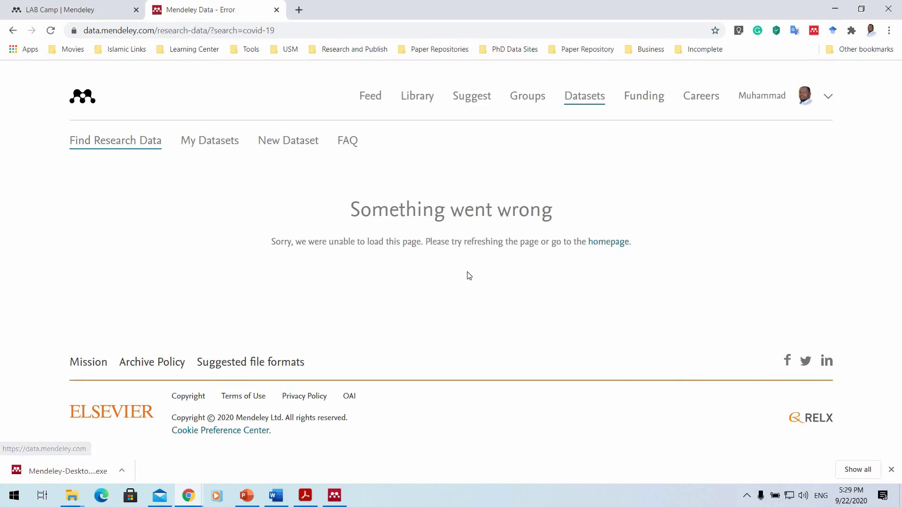
{"action": "left_click", "coordinate": [619, 244]}
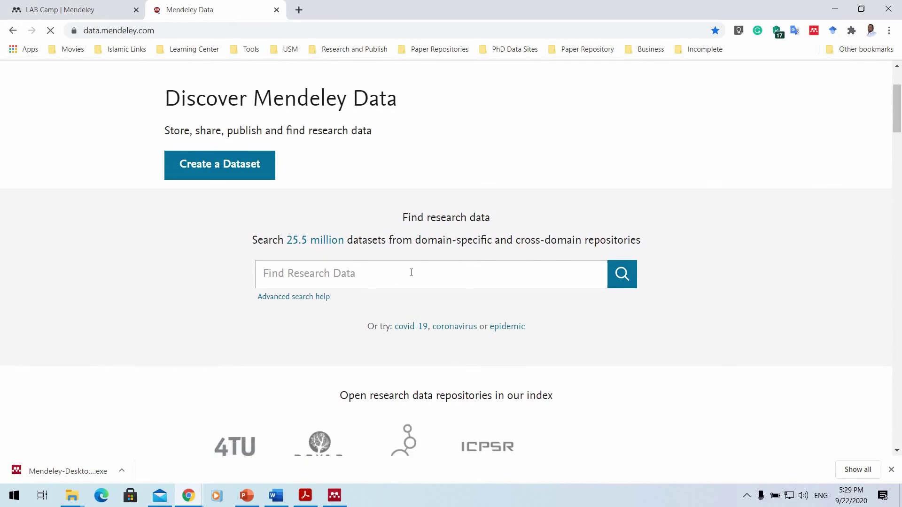
Search datasets for 'census', return to the Data home page, then go to Careers.
{"action": "left_click", "coordinate": [411, 272]}
{"action": "type", "text": "census"}
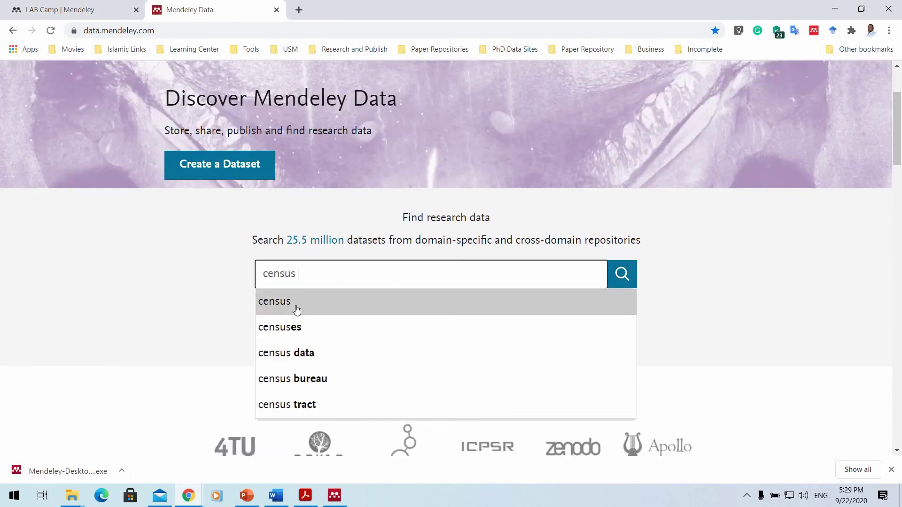
{"action": "left_click", "coordinate": [296, 308]}
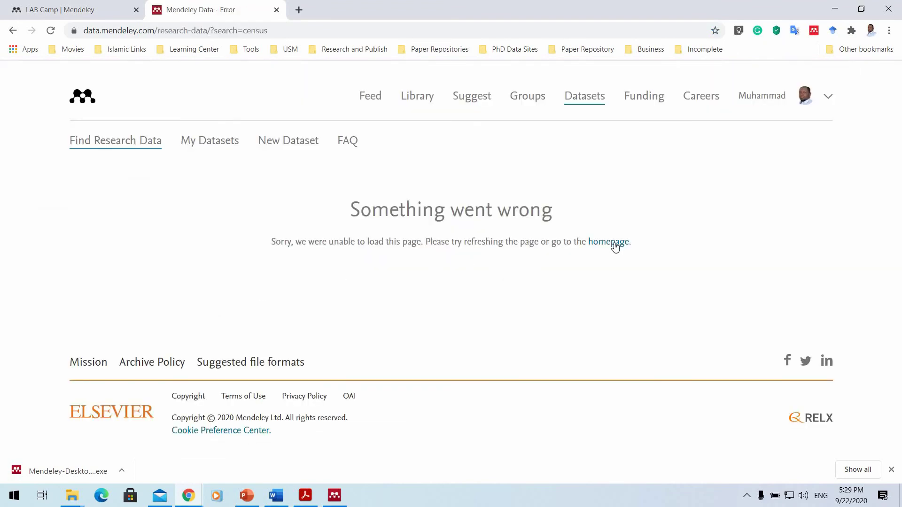
{"action": "left_click", "coordinate": [590, 98]}
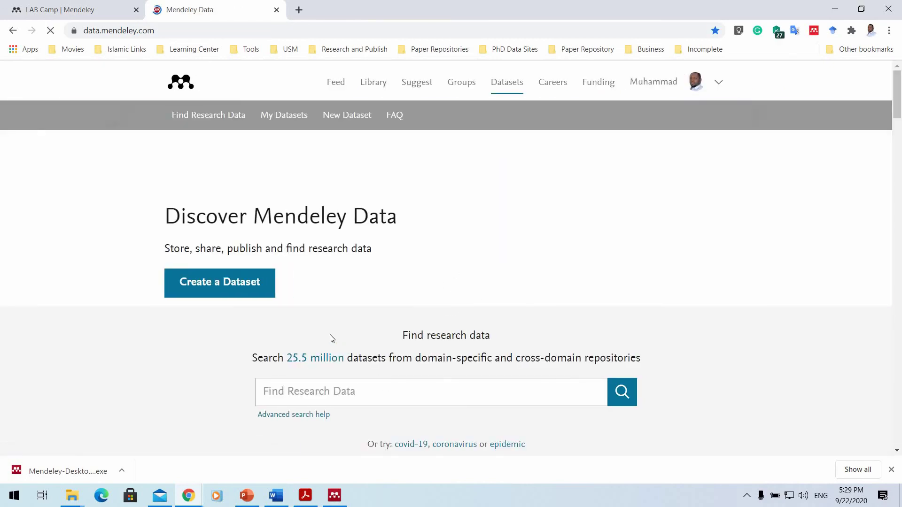
{"action": "scroll", "coordinate": [281, 249], "scroll_direction": "down", "scroll_amount": 1}
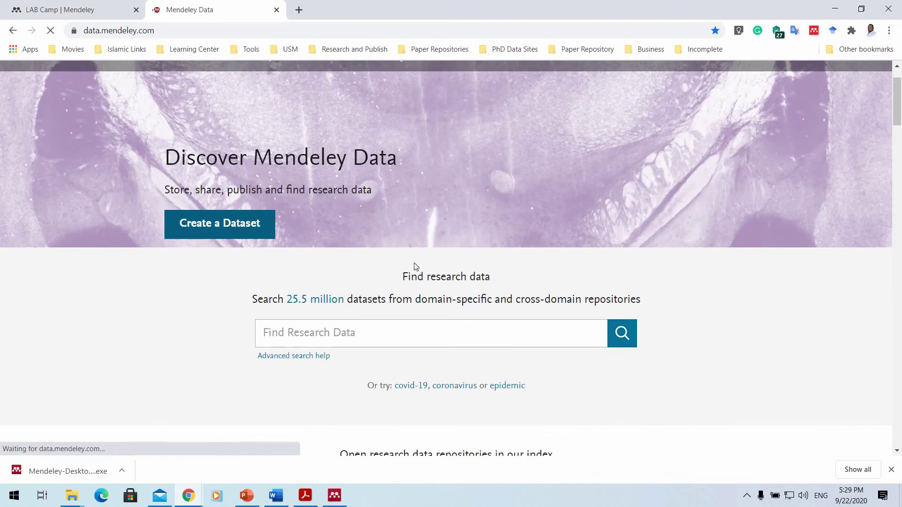
{"action": "scroll", "coordinate": [428, 264], "scroll_direction": "up", "scroll_amount": 1}
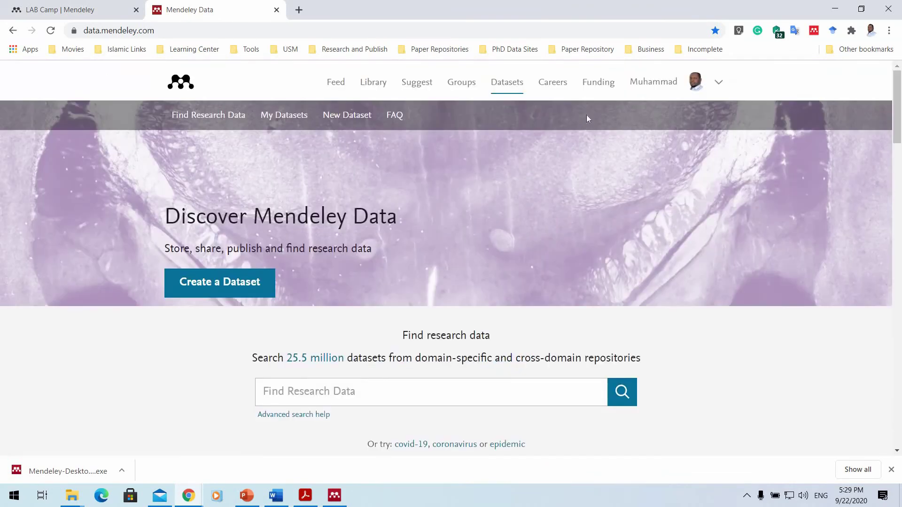
{"action": "left_click", "coordinate": [563, 85]}
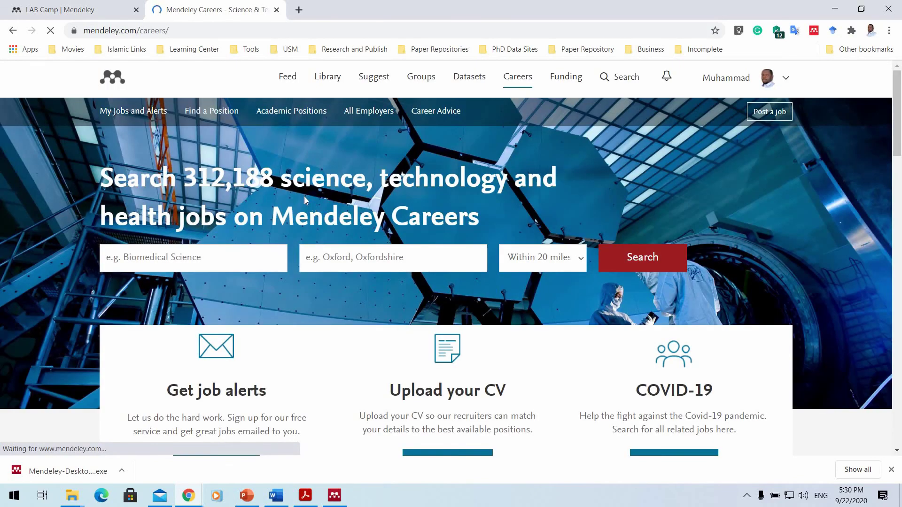
Scroll through the Careers home page's job alerts, CV upload and discipline sections, then back to top.
{"action": "scroll", "coordinate": [368, 221], "scroll_direction": "down", "scroll_amount": 3}
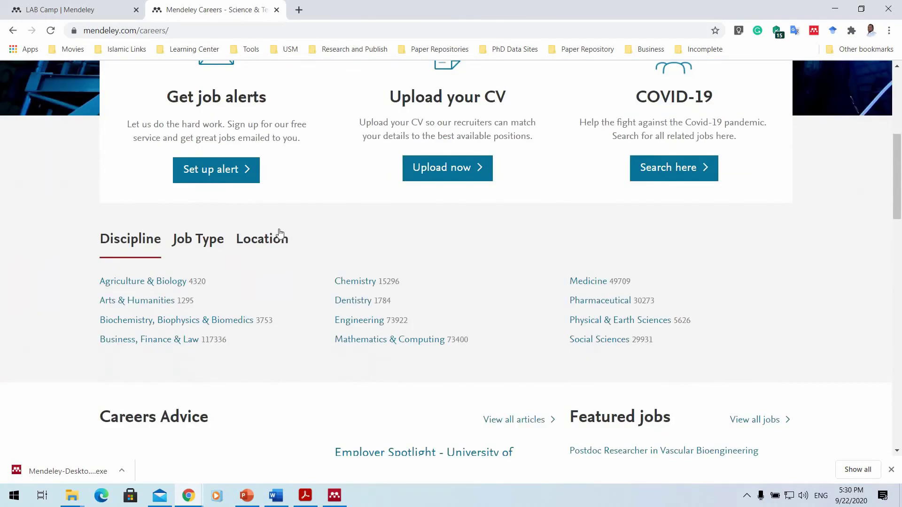
{"action": "scroll", "coordinate": [280, 233], "scroll_direction": "down", "scroll_amount": 3}
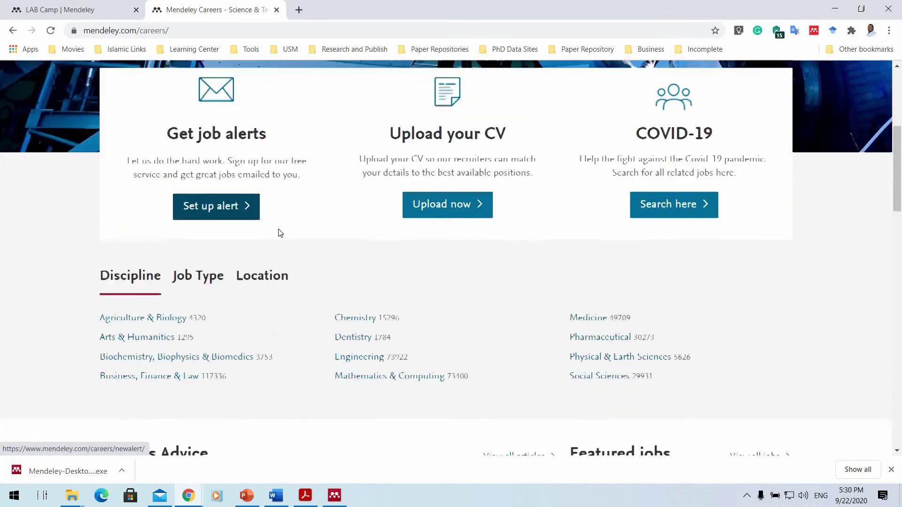
{"action": "scroll", "coordinate": [280, 233], "scroll_direction": "down", "scroll_amount": 9}
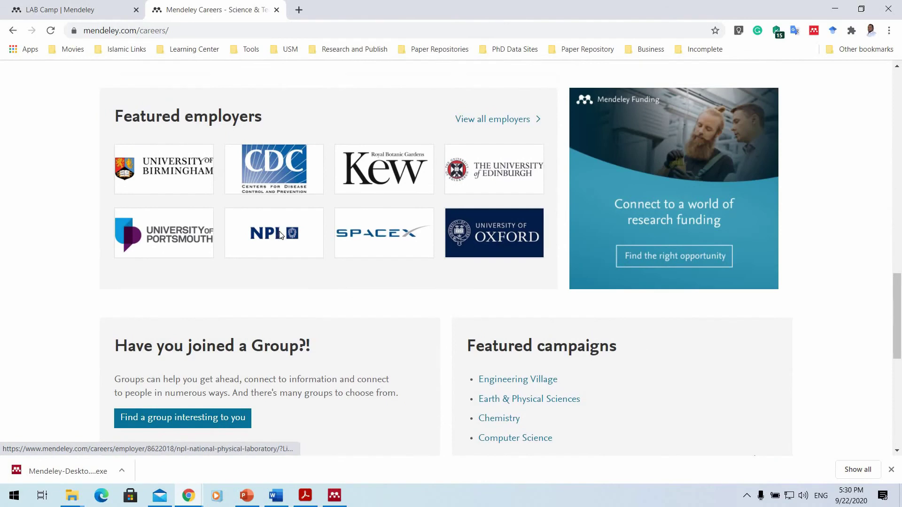
{"action": "scroll", "coordinate": [281, 235], "scroll_direction": "down", "scroll_amount": 4}
{"action": "scroll", "coordinate": [286, 237], "scroll_direction": "up", "scroll_amount": 15}
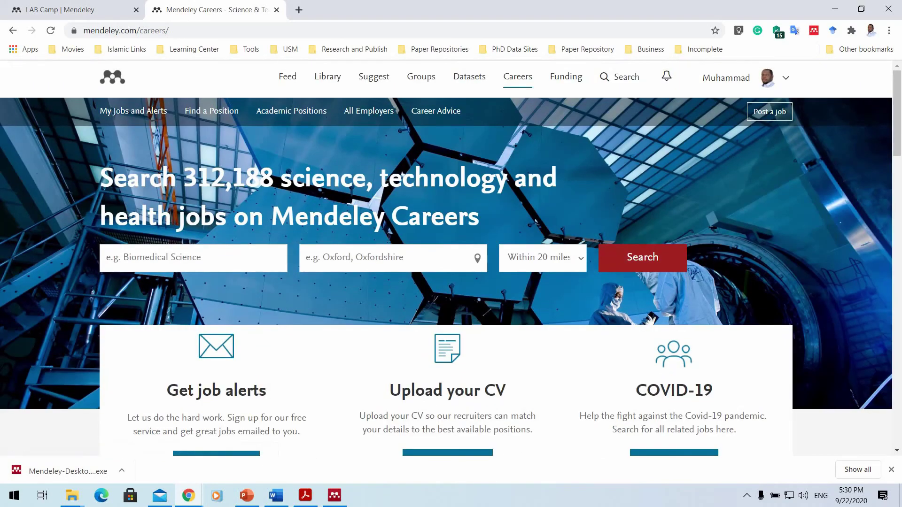
{"action": "scroll", "coordinate": [241, 235], "scroll_direction": "down", "scroll_amount": 2}
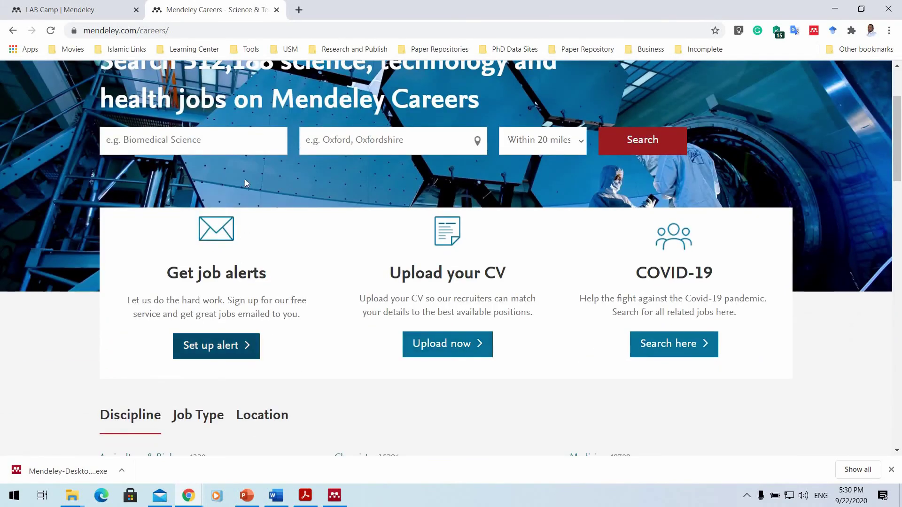
{"action": "scroll", "coordinate": [322, 151], "scroll_direction": "up", "scroll_amount": 2}
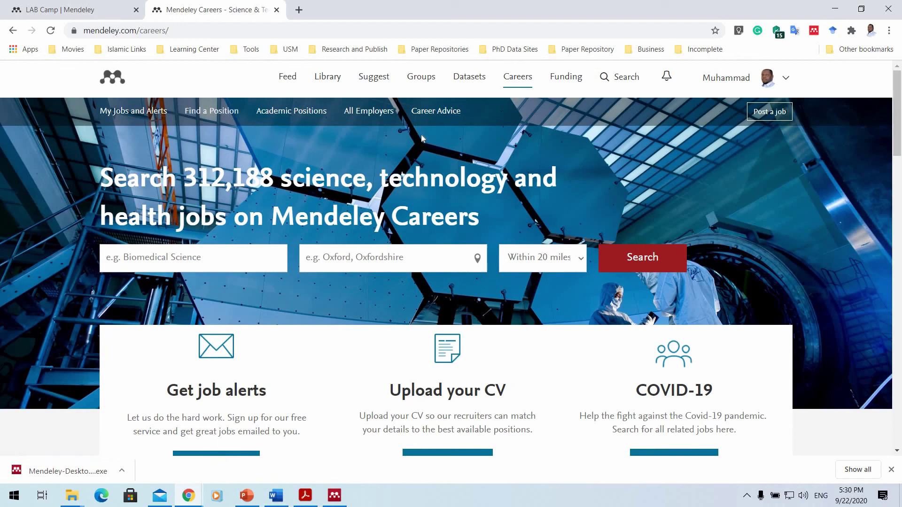
{"action": "scroll", "coordinate": [430, 141], "scroll_direction": "down", "scroll_amount": 5}
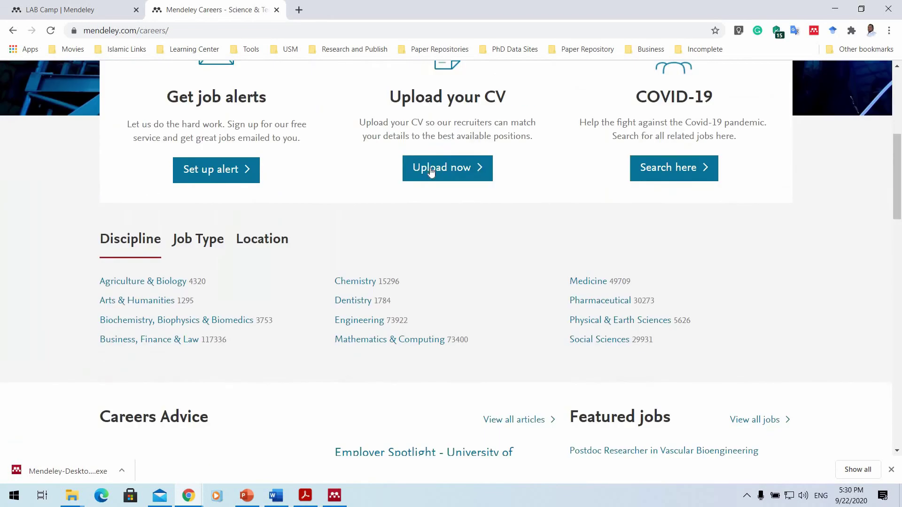
{"action": "scroll", "coordinate": [252, 251], "scroll_direction": "up", "scroll_amount": 1}
{"action": "scroll", "coordinate": [252, 251], "scroll_direction": "up", "scroll_amount": 4}
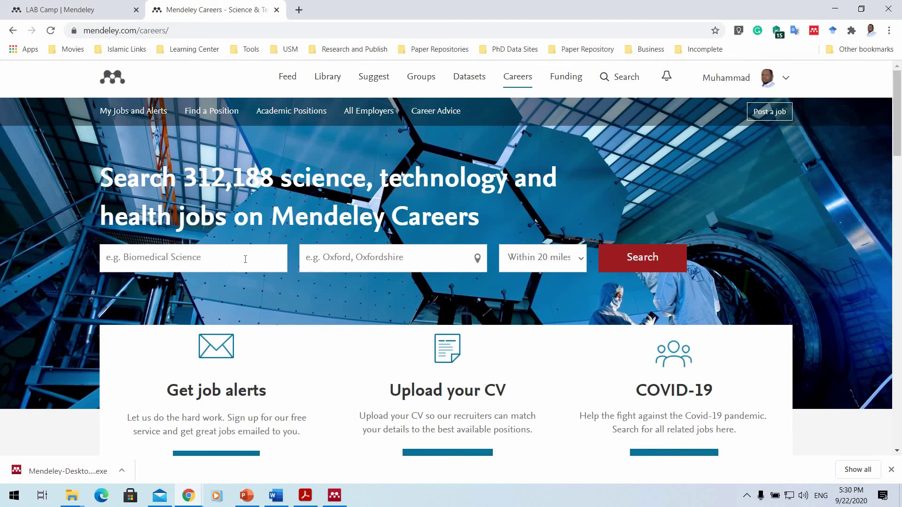
Search jobs for 'cyber attacks' within 100 miles and browse the 2,253 results.
{"action": "left_click", "coordinate": [245, 259]}
{"action": "type", "text": "cyber attacks"}
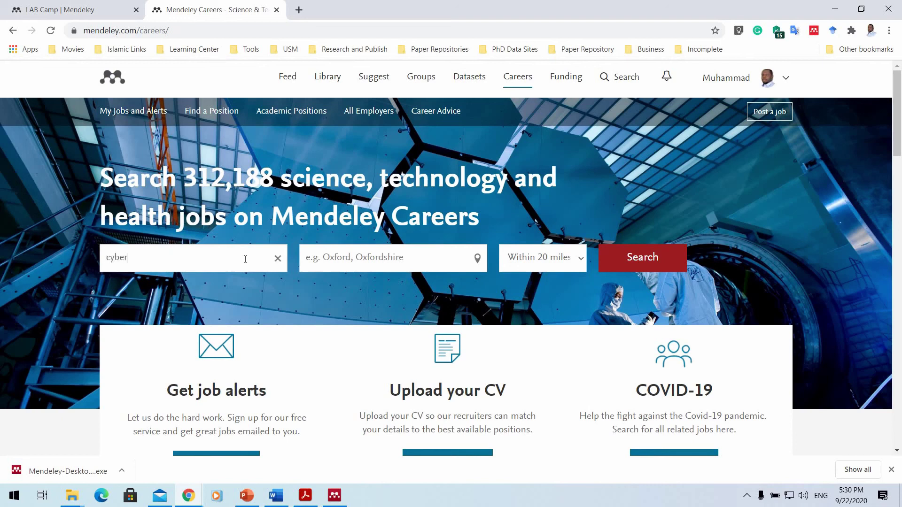
{"action": "left_click", "coordinate": [566, 266]}
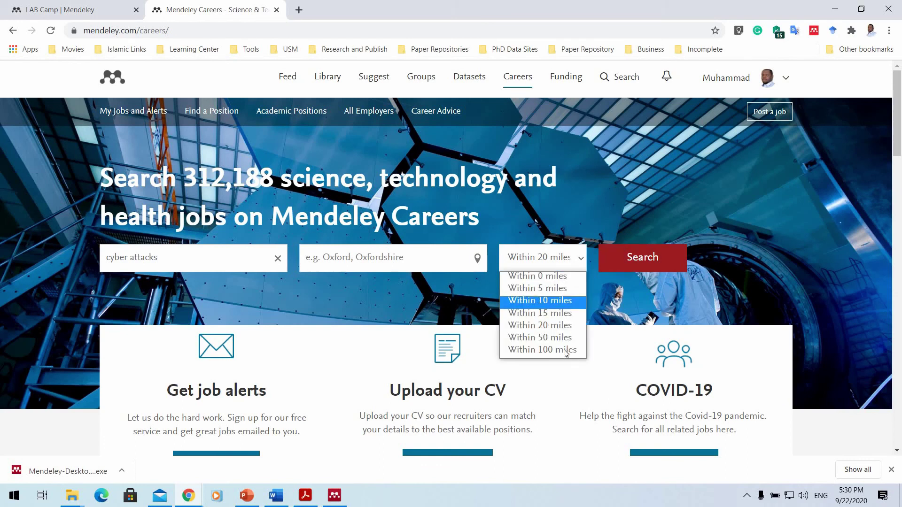
{"action": "left_click", "coordinate": [585, 262]}
{"action": "left_click", "coordinate": [574, 264]}
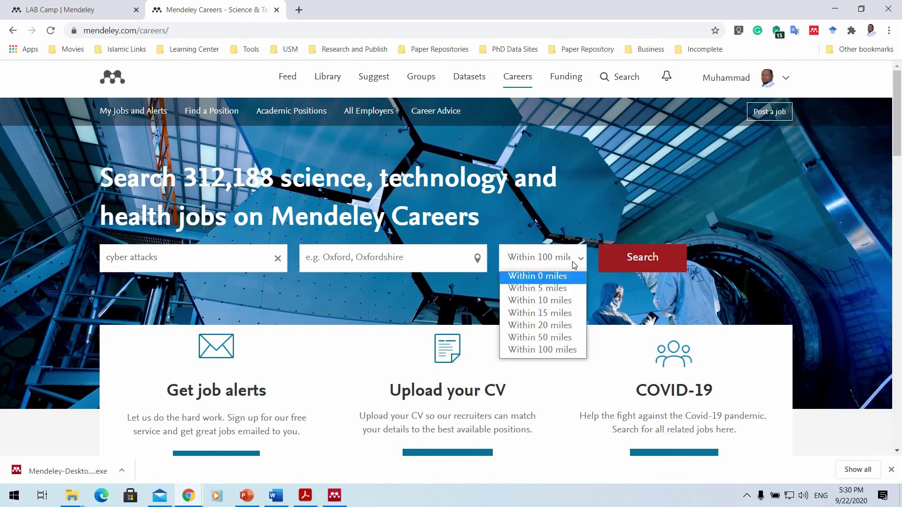
{"action": "left_click", "coordinate": [574, 267]}
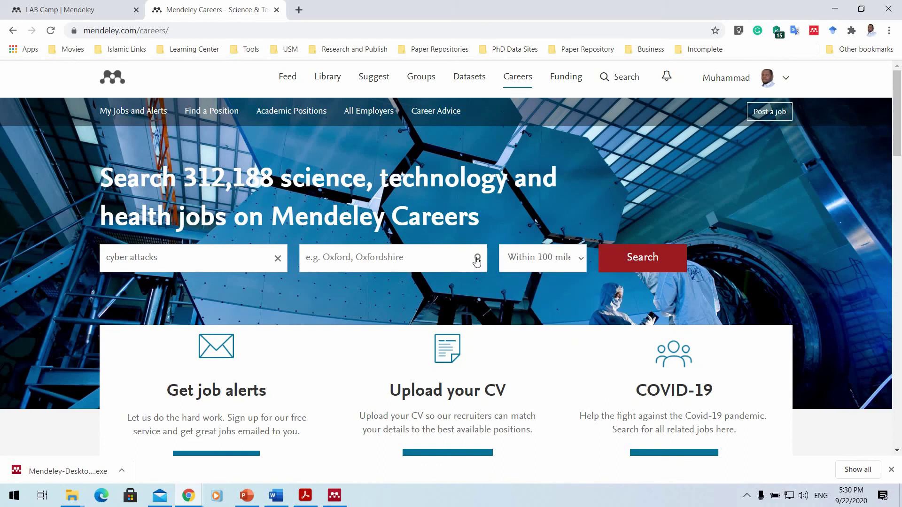
{"action": "left_click", "coordinate": [678, 260]}
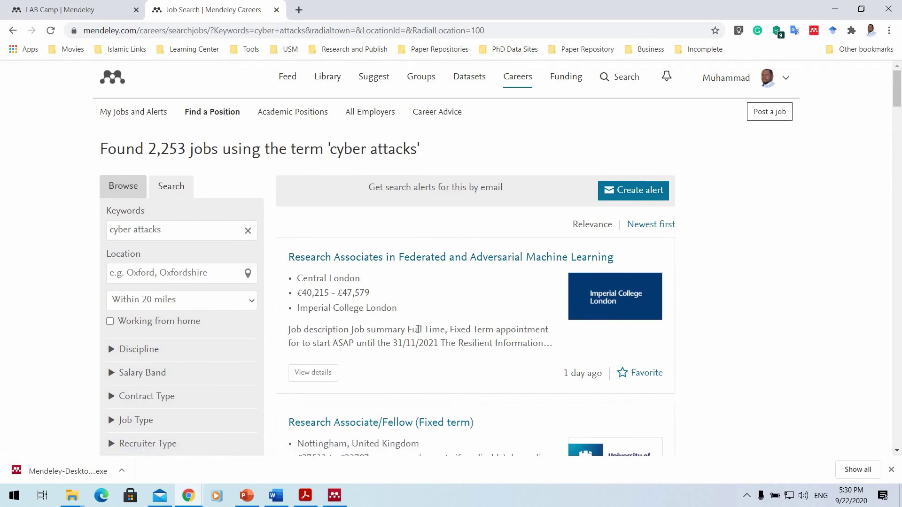
{"action": "scroll", "coordinate": [363, 295], "scroll_direction": "down", "scroll_amount": 3}
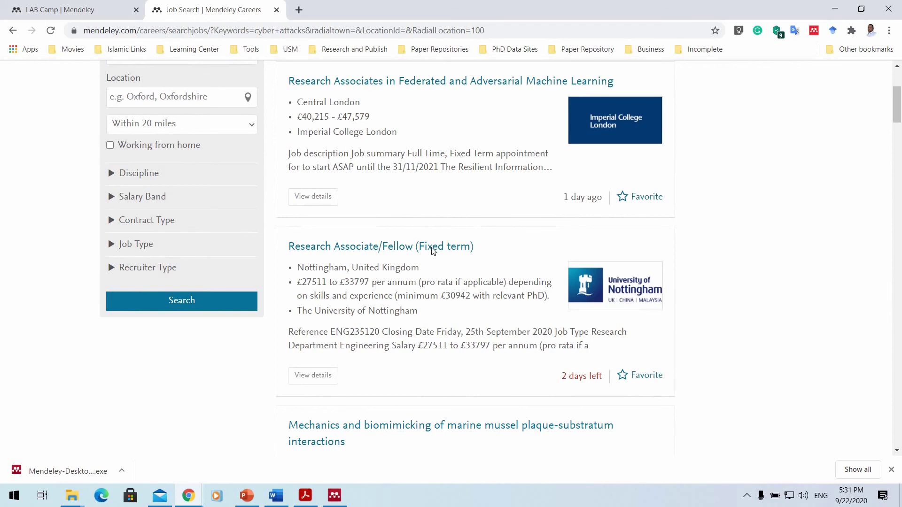
{"action": "scroll", "coordinate": [432, 251], "scroll_direction": "down", "scroll_amount": 6}
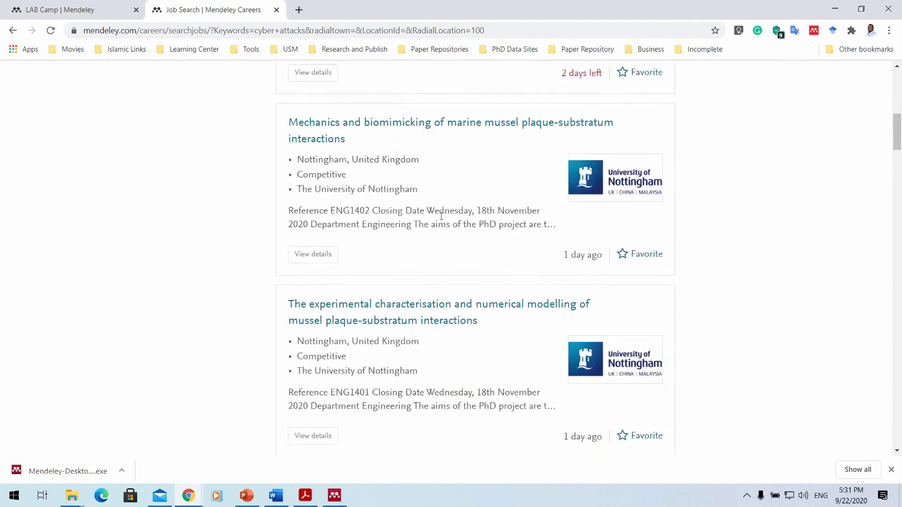
{"action": "scroll", "coordinate": [441, 216], "scroll_direction": "up", "scroll_amount": 10}
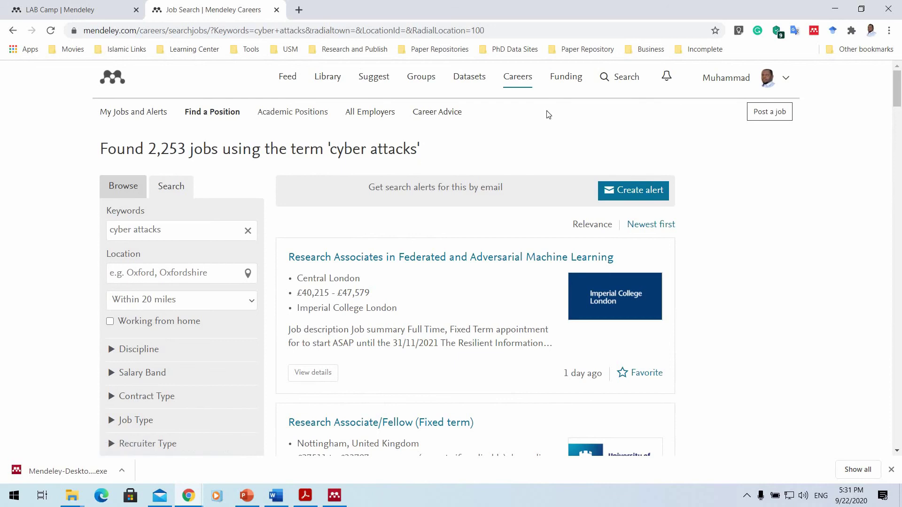
Open Funding, filter to the Computer Science research area, and browse its 760 opportunities.
{"action": "left_click", "coordinate": [571, 84]}
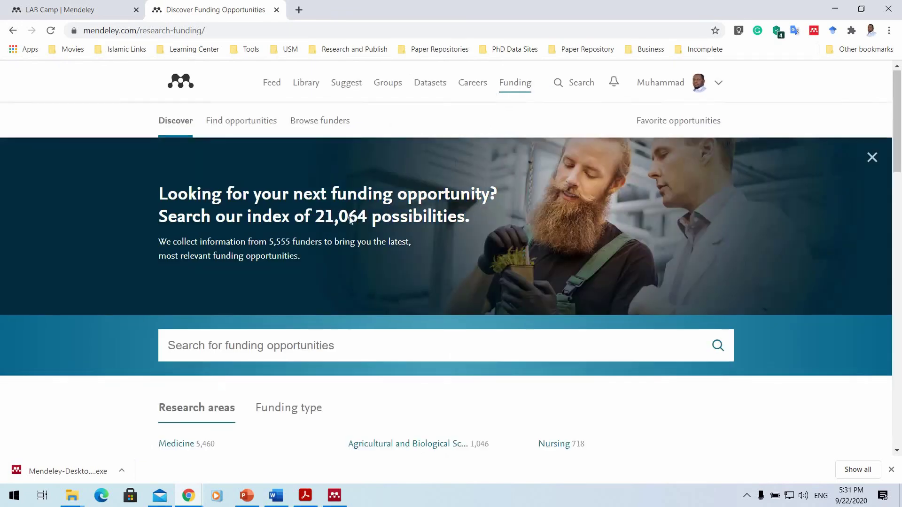
{"action": "scroll", "coordinate": [350, 219], "scroll_direction": "down", "scroll_amount": 4}
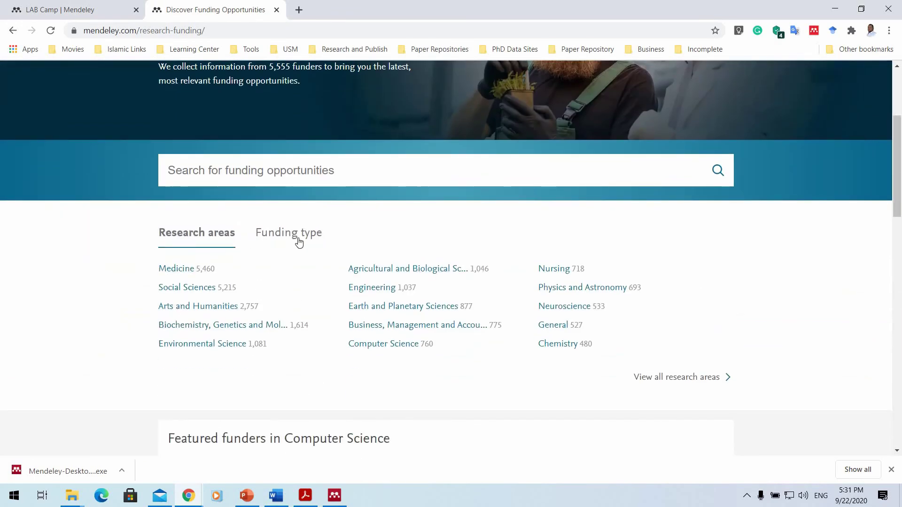
{"action": "scroll", "coordinate": [298, 242], "scroll_direction": "up", "scroll_amount": 1}
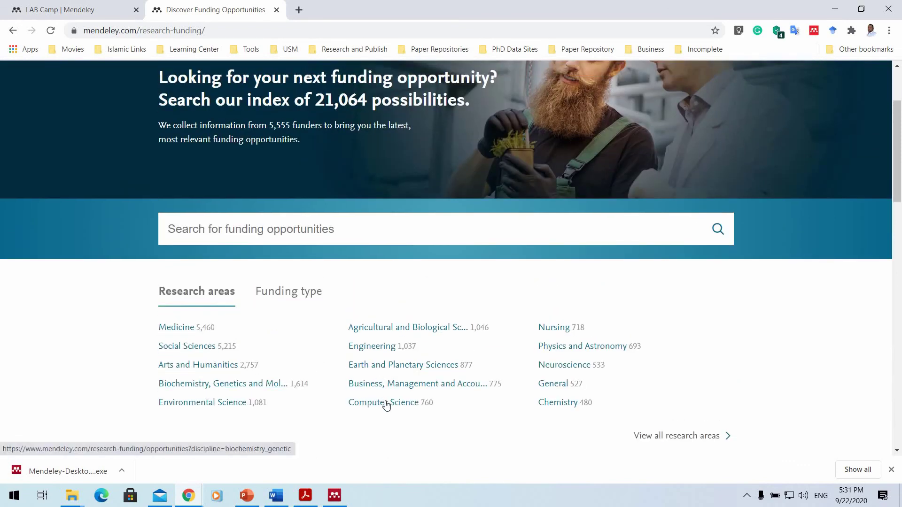
{"action": "left_click", "coordinate": [416, 403]}
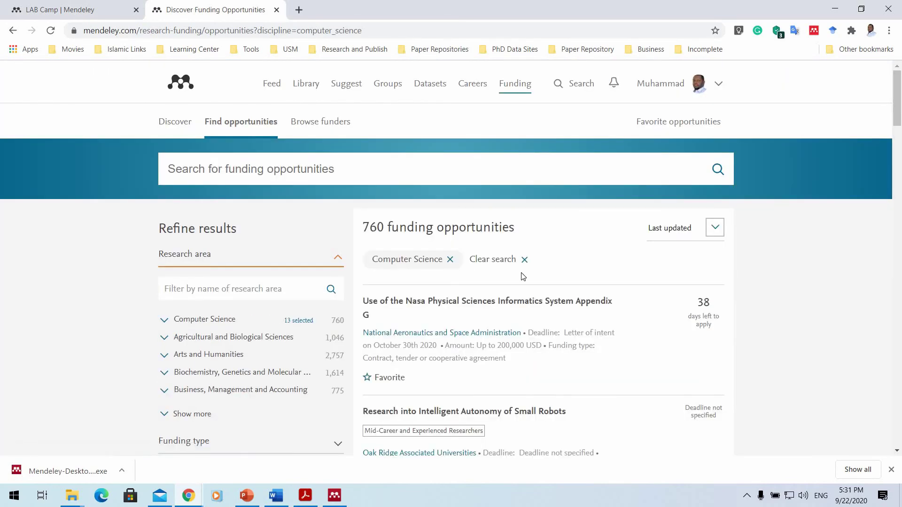
{"action": "scroll", "coordinate": [522, 277], "scroll_direction": "down", "scroll_amount": 8}
{"action": "scroll", "coordinate": [489, 221], "scroll_direction": "down", "scroll_amount": 5}
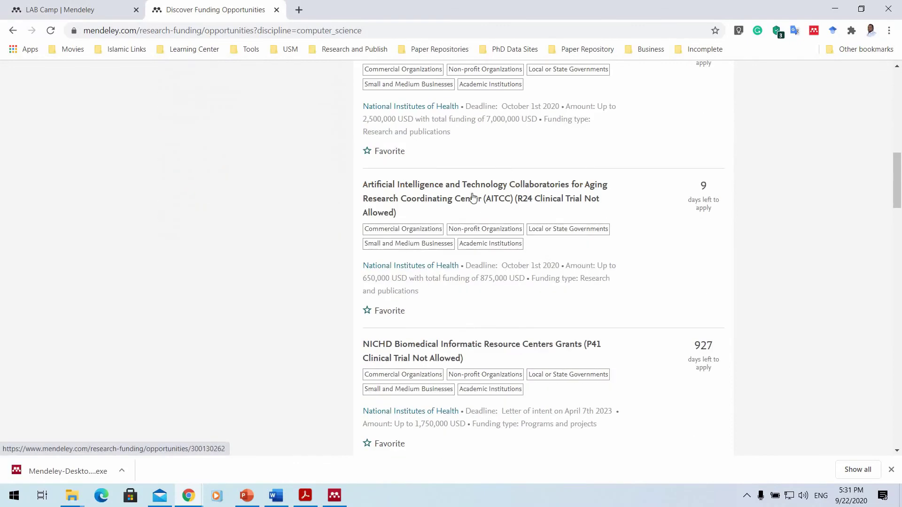
{"action": "scroll", "coordinate": [475, 202], "scroll_direction": "up", "scroll_amount": 13}
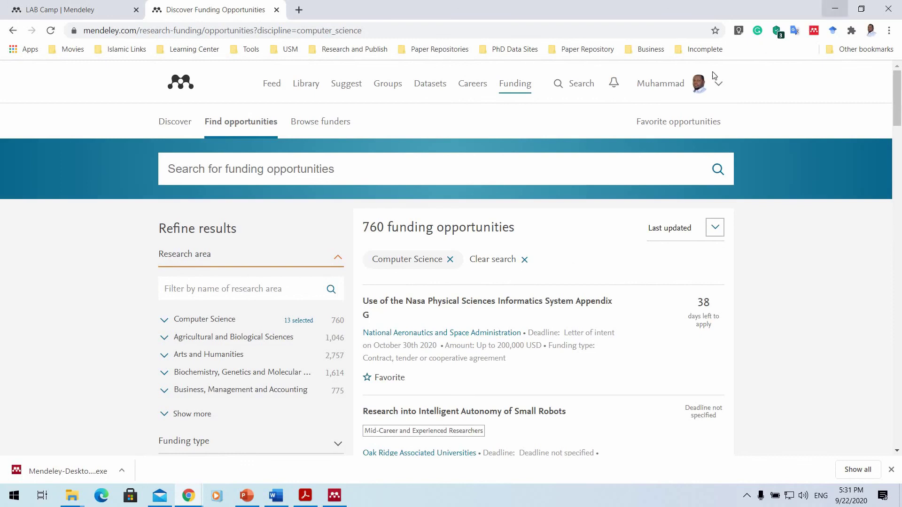
{"action": "left_click", "coordinate": [836, 9]}
{"action": "left_click", "coordinate": [337, 497]}
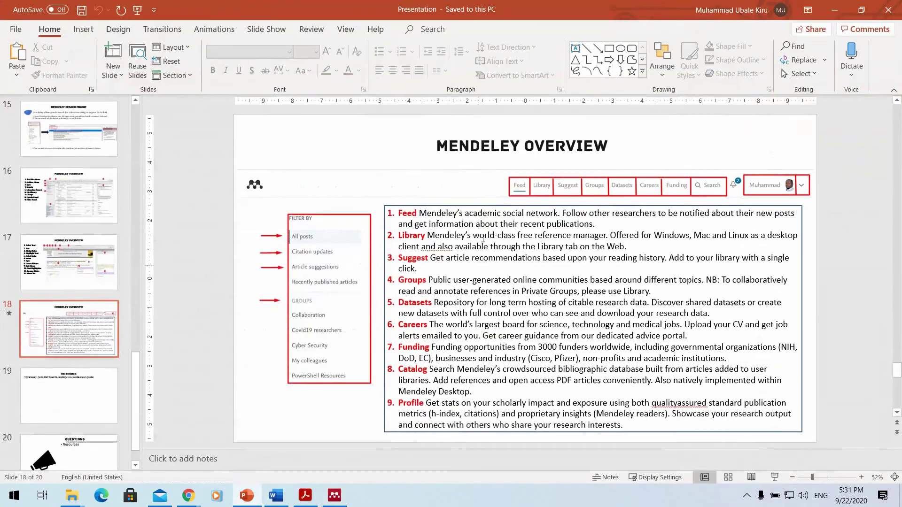
{"action": "left_click", "coordinate": [247, 495]}
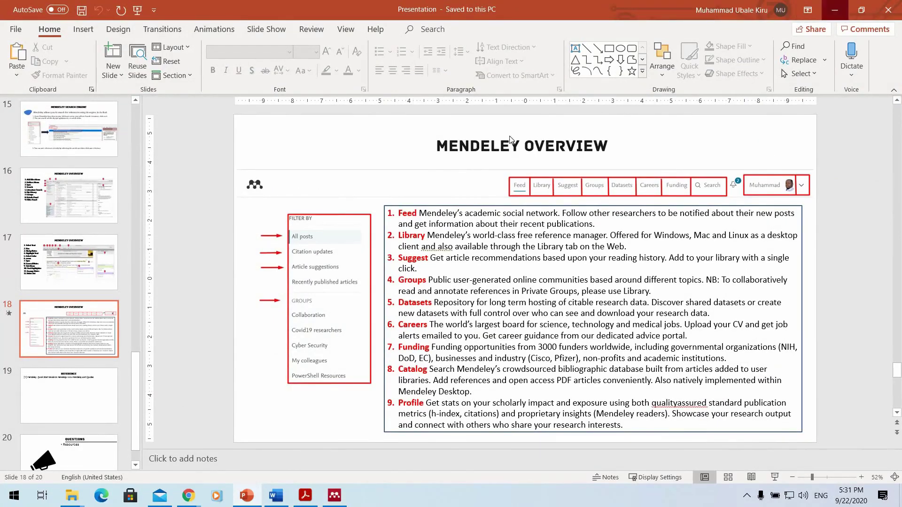
{"action": "left_click", "coordinate": [835, 9]}
{"action": "mouse_move", "coordinate": [189, 496]}
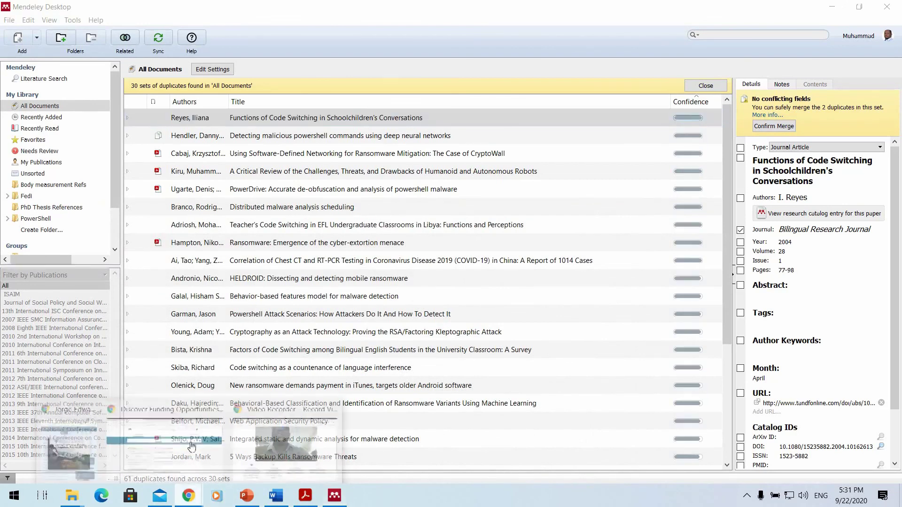
{"action": "left_click", "coordinate": [169, 465]}
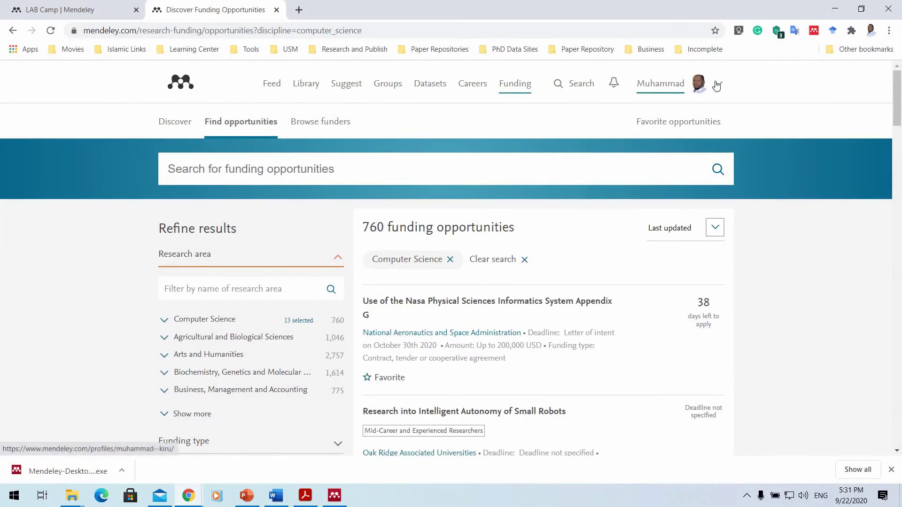
Open your own profile from the avatar menu and scroll through publications, followers, interests and experience.
{"action": "left_click", "coordinate": [715, 86]}
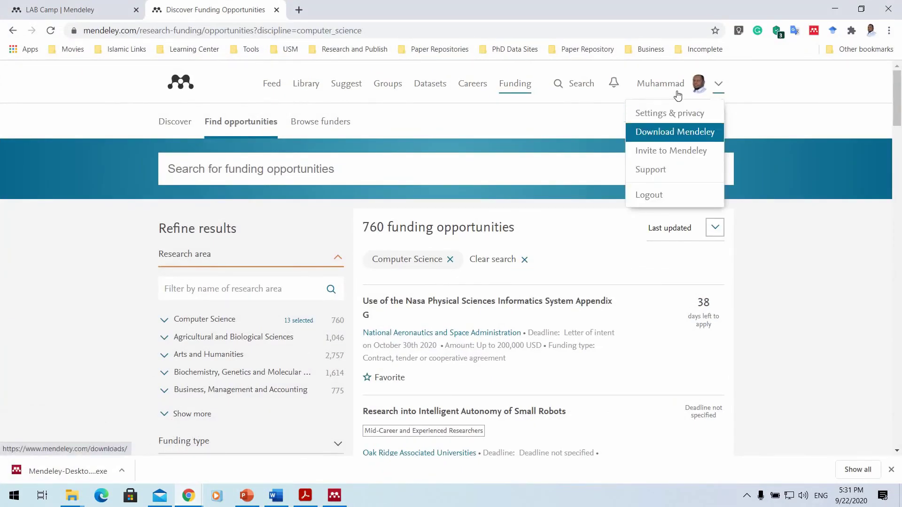
{"action": "left_click", "coordinate": [673, 88]}
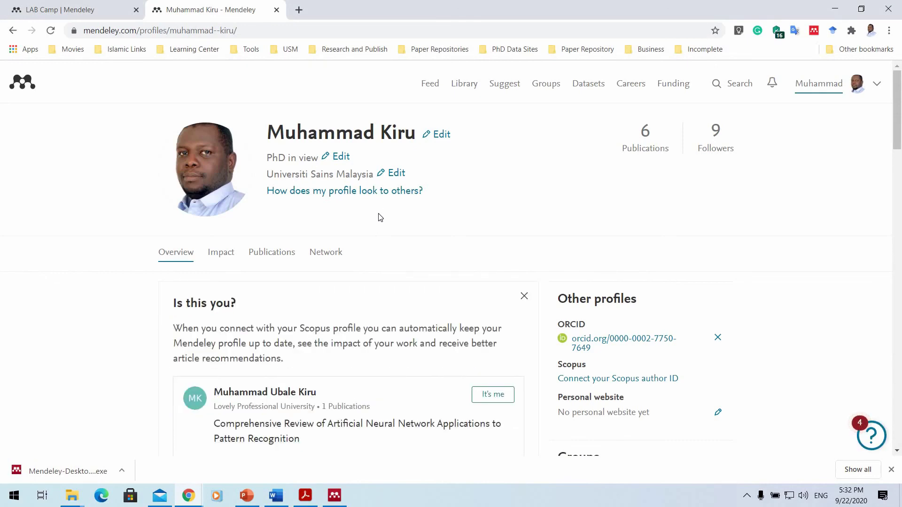
{"action": "scroll", "coordinate": [399, 176], "scroll_direction": "down", "scroll_amount": 2}
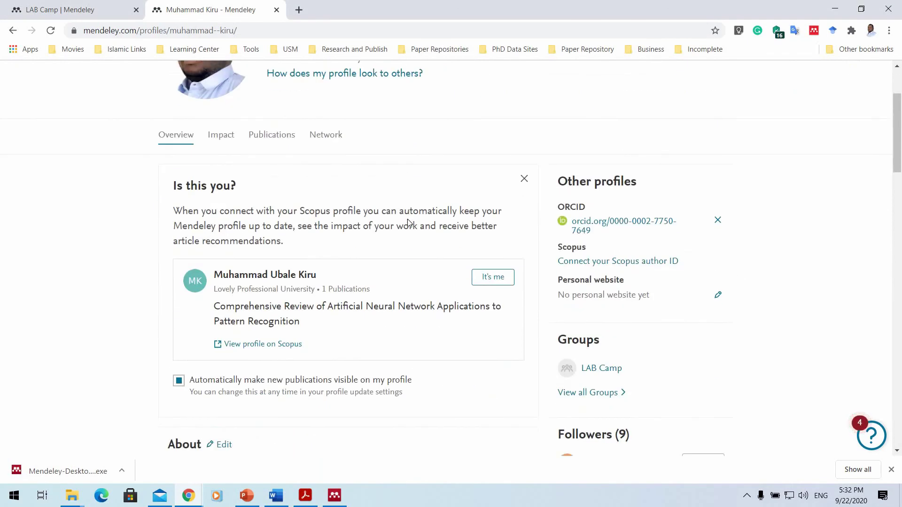
{"action": "scroll", "coordinate": [408, 221], "scroll_direction": "down", "scroll_amount": 6}
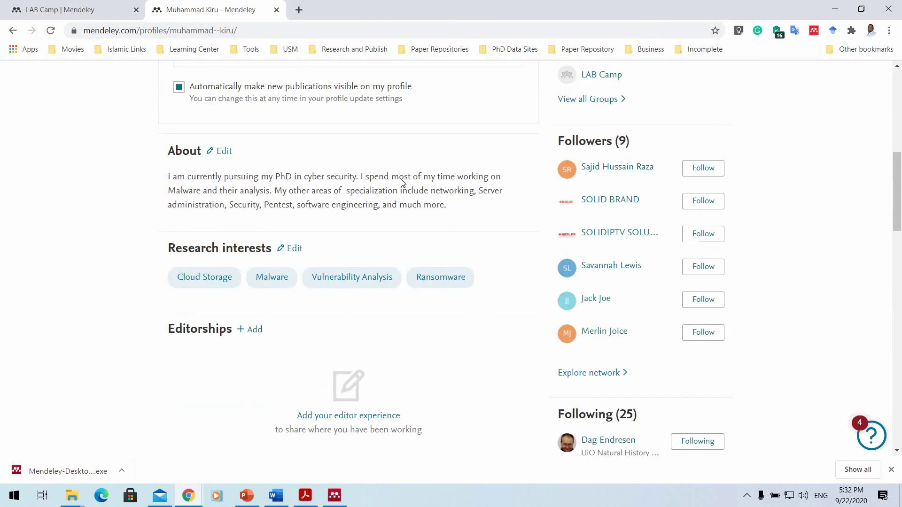
{"action": "scroll", "coordinate": [402, 183], "scroll_direction": "down", "scroll_amount": 2}
{"action": "scroll", "coordinate": [401, 181], "scroll_direction": "up", "scroll_amount": 2}
{"action": "scroll", "coordinate": [403, 184], "scroll_direction": "down", "scroll_amount": 5}
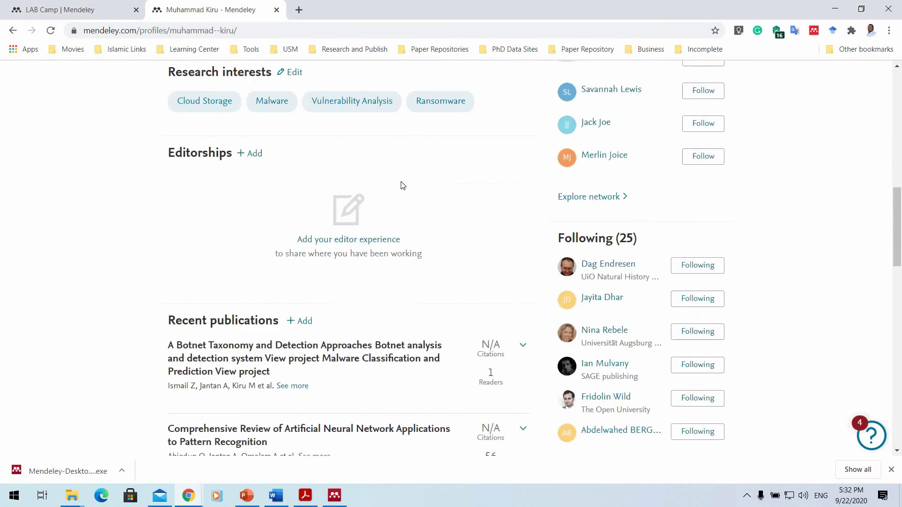
{"action": "scroll", "coordinate": [388, 177], "scroll_direction": "down", "scroll_amount": 6}
{"action": "scroll", "coordinate": [384, 179], "scroll_direction": "down", "scroll_amount": 2}
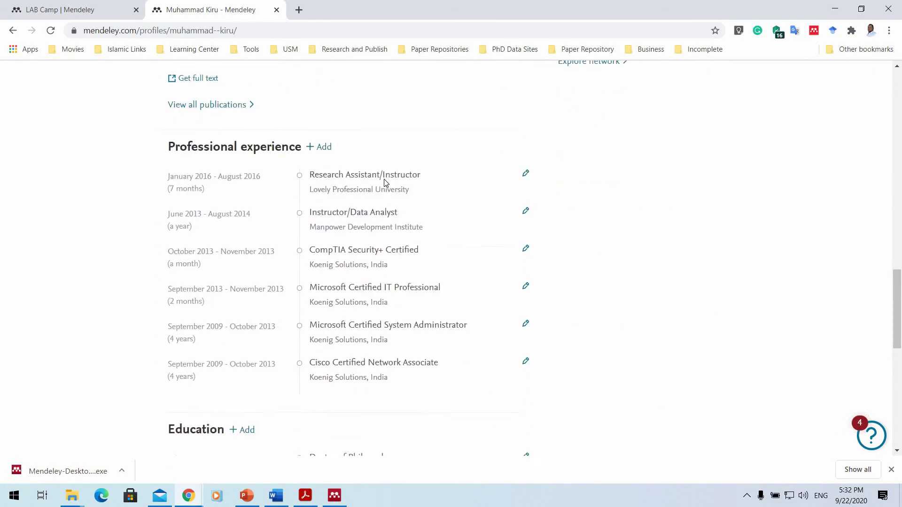
{"action": "scroll", "coordinate": [382, 184], "scroll_direction": "up", "scroll_amount": 15}
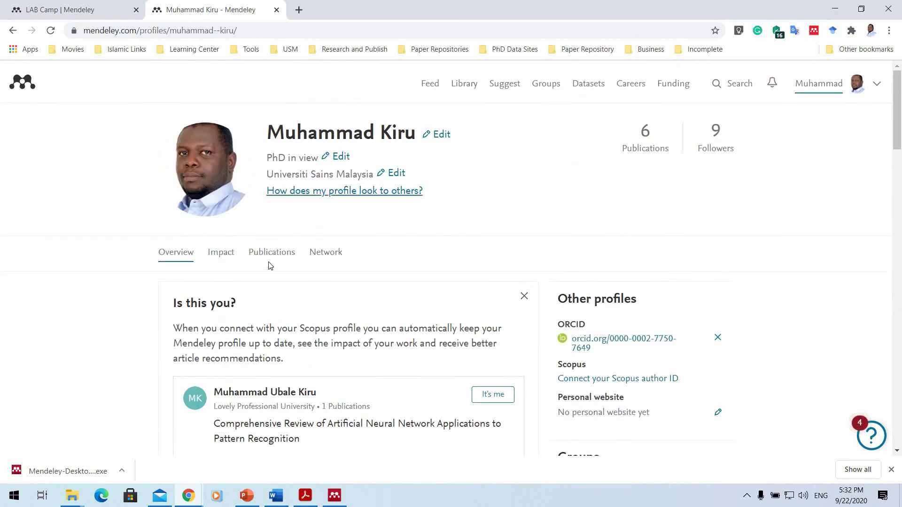